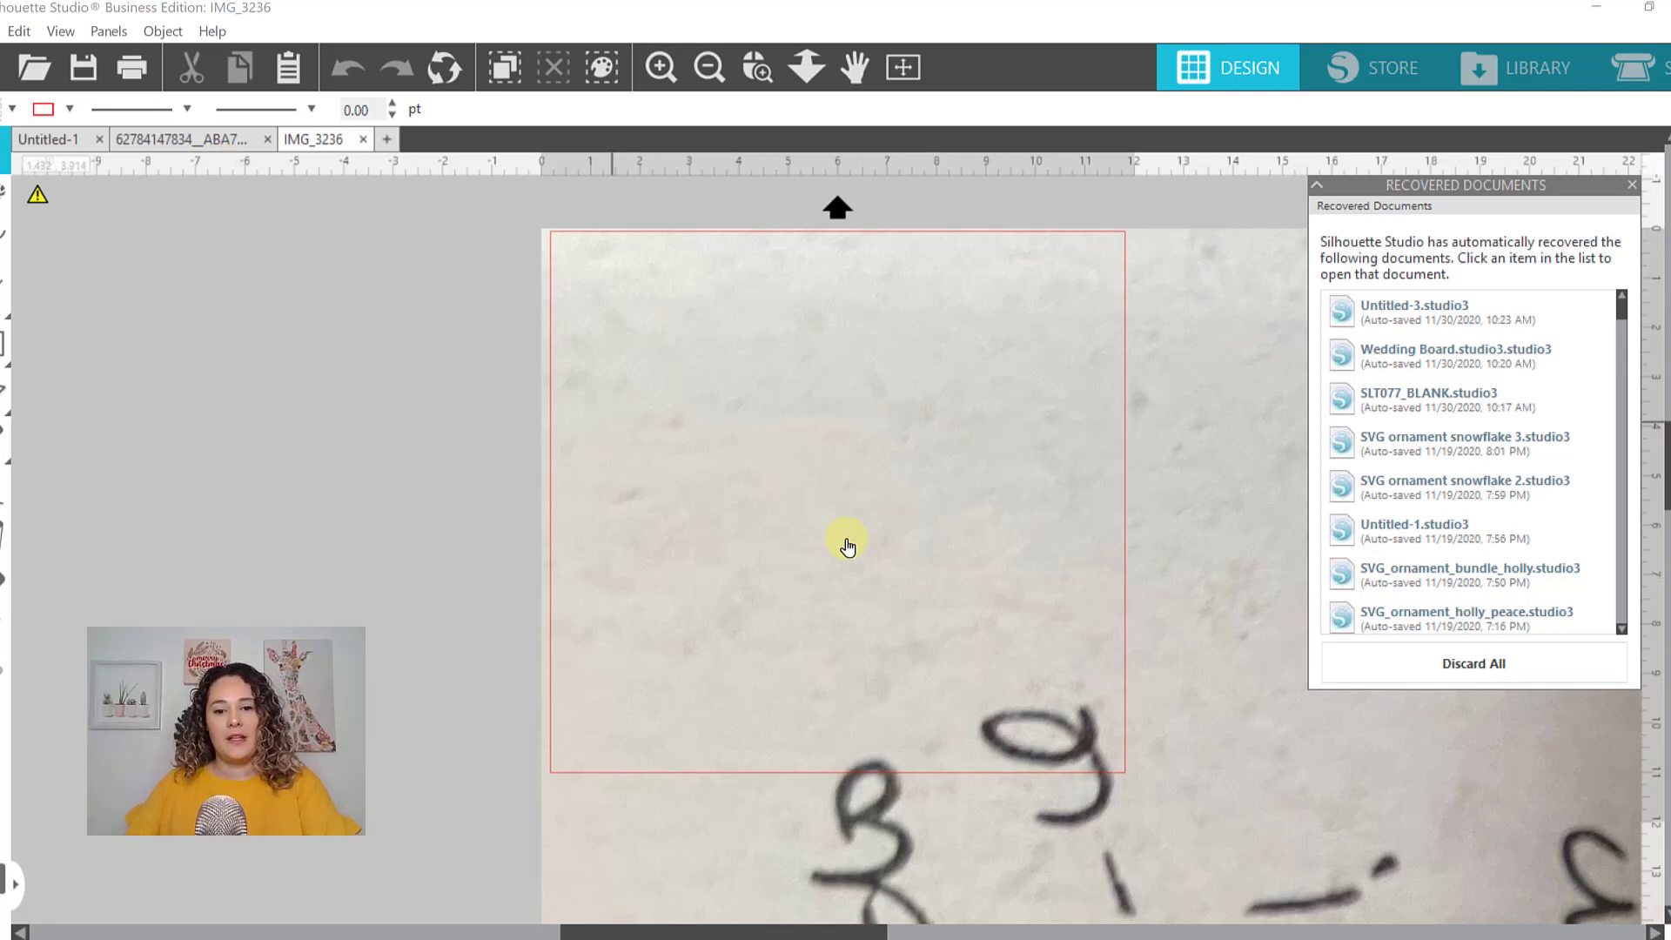
Unlock the handwriting photo's aspect ratio and resize it to 7.5 × 10 in
drag(848, 546, 595, 503)
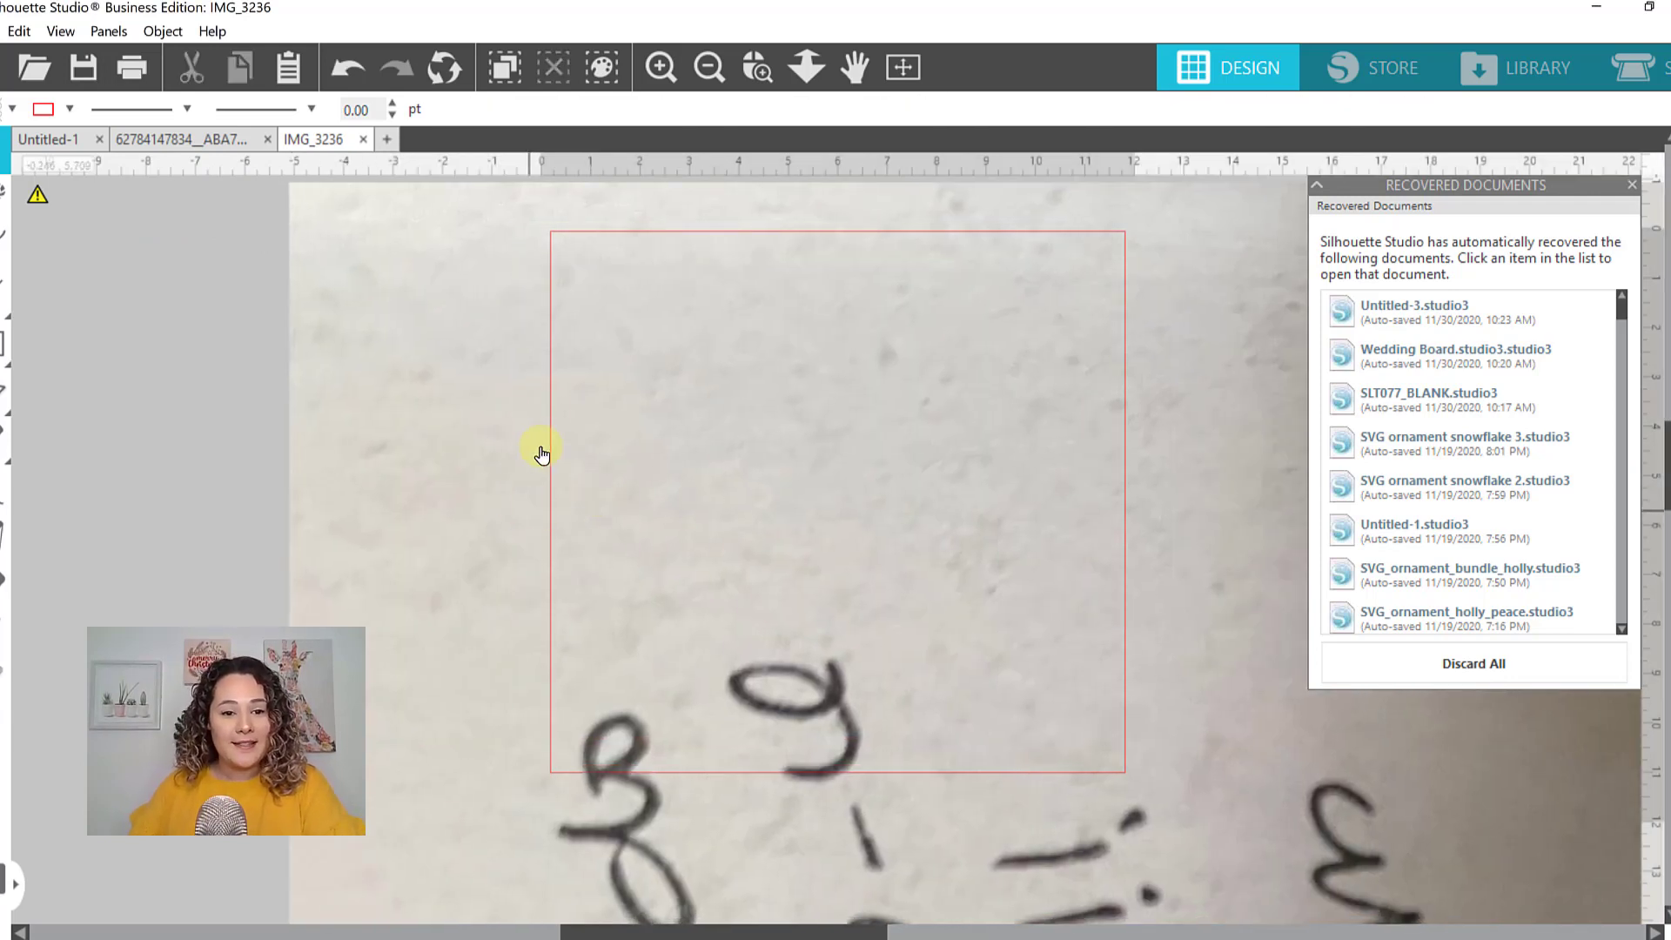
click(567, 366)
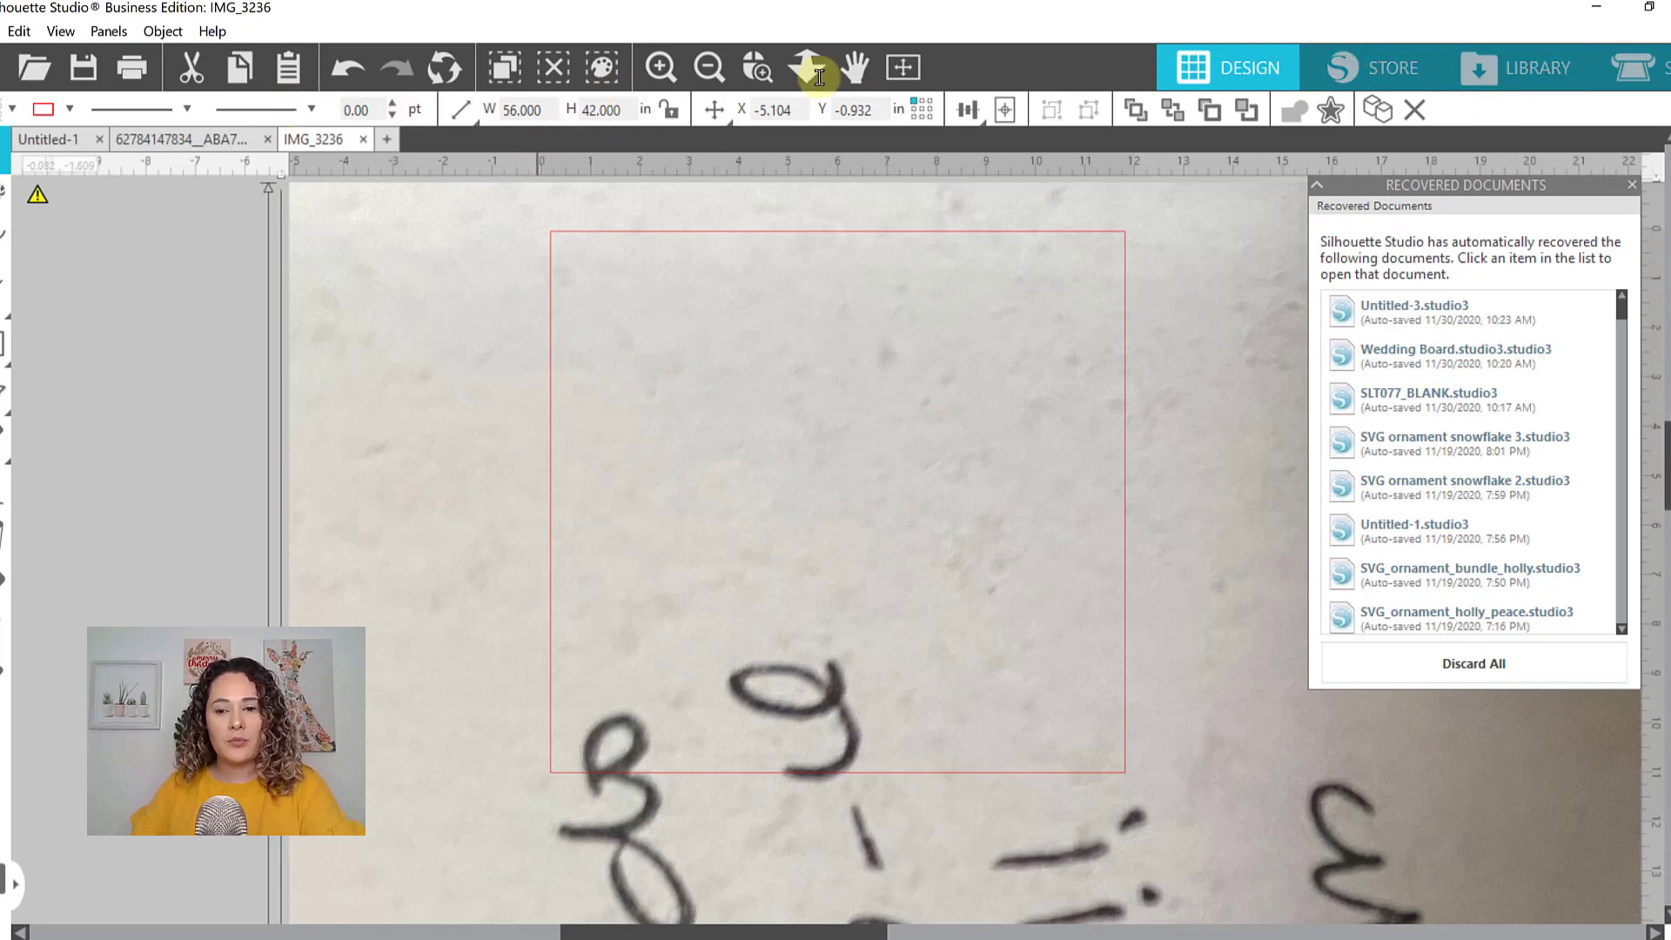
click(670, 111)
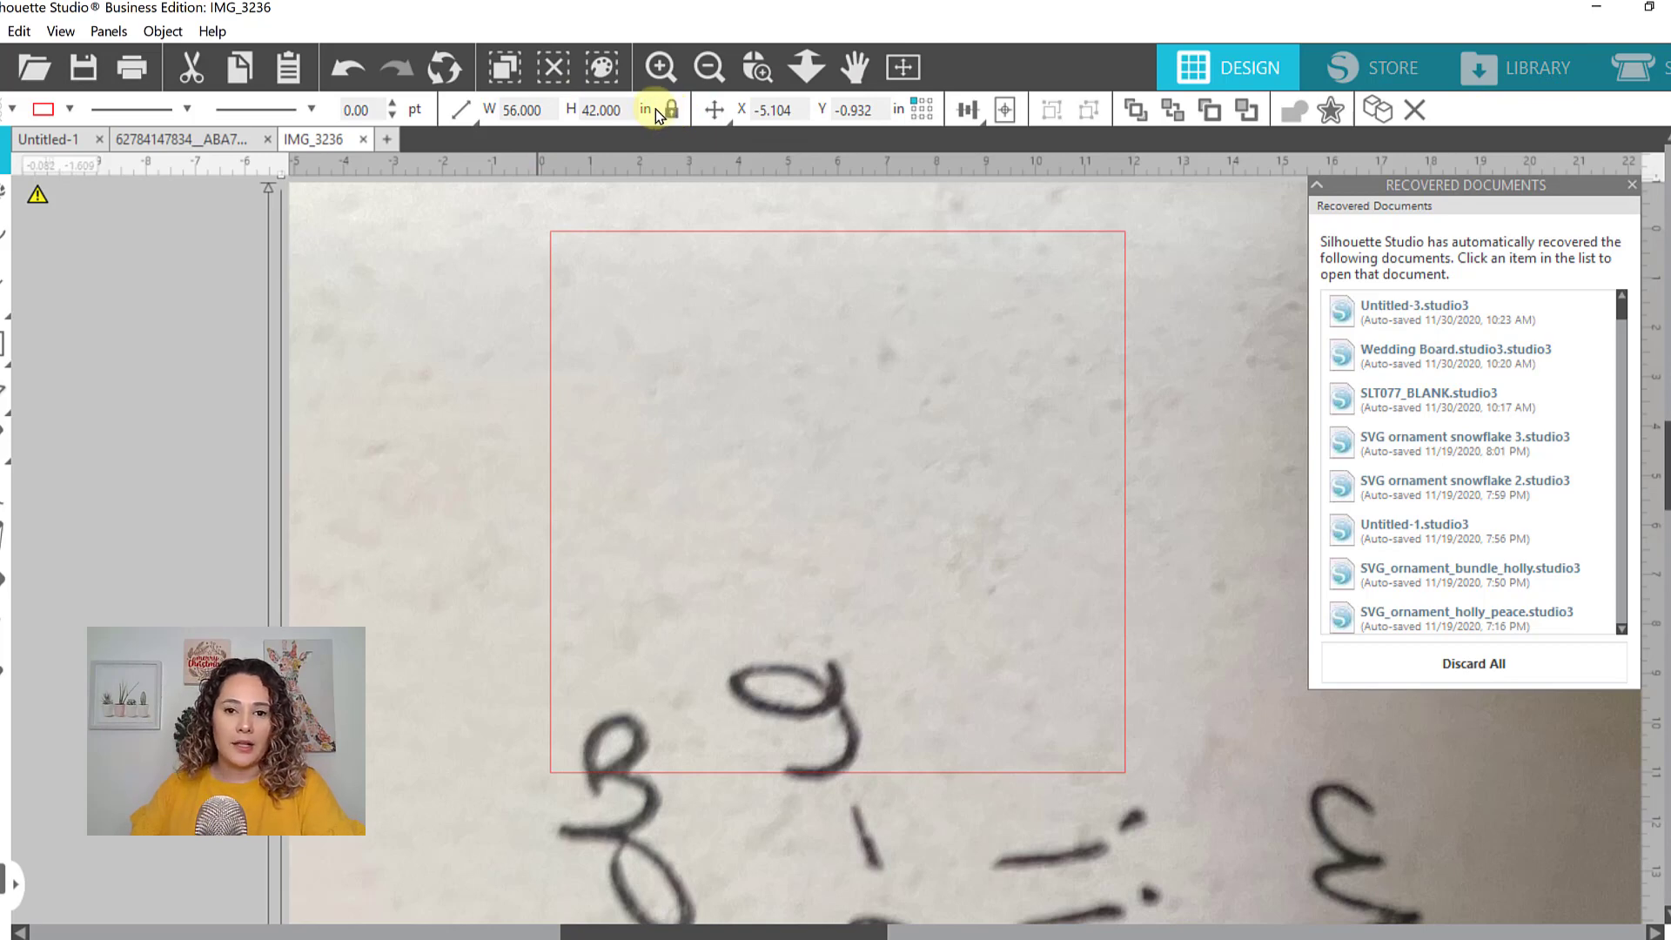
click(530, 110)
click(462, 111)
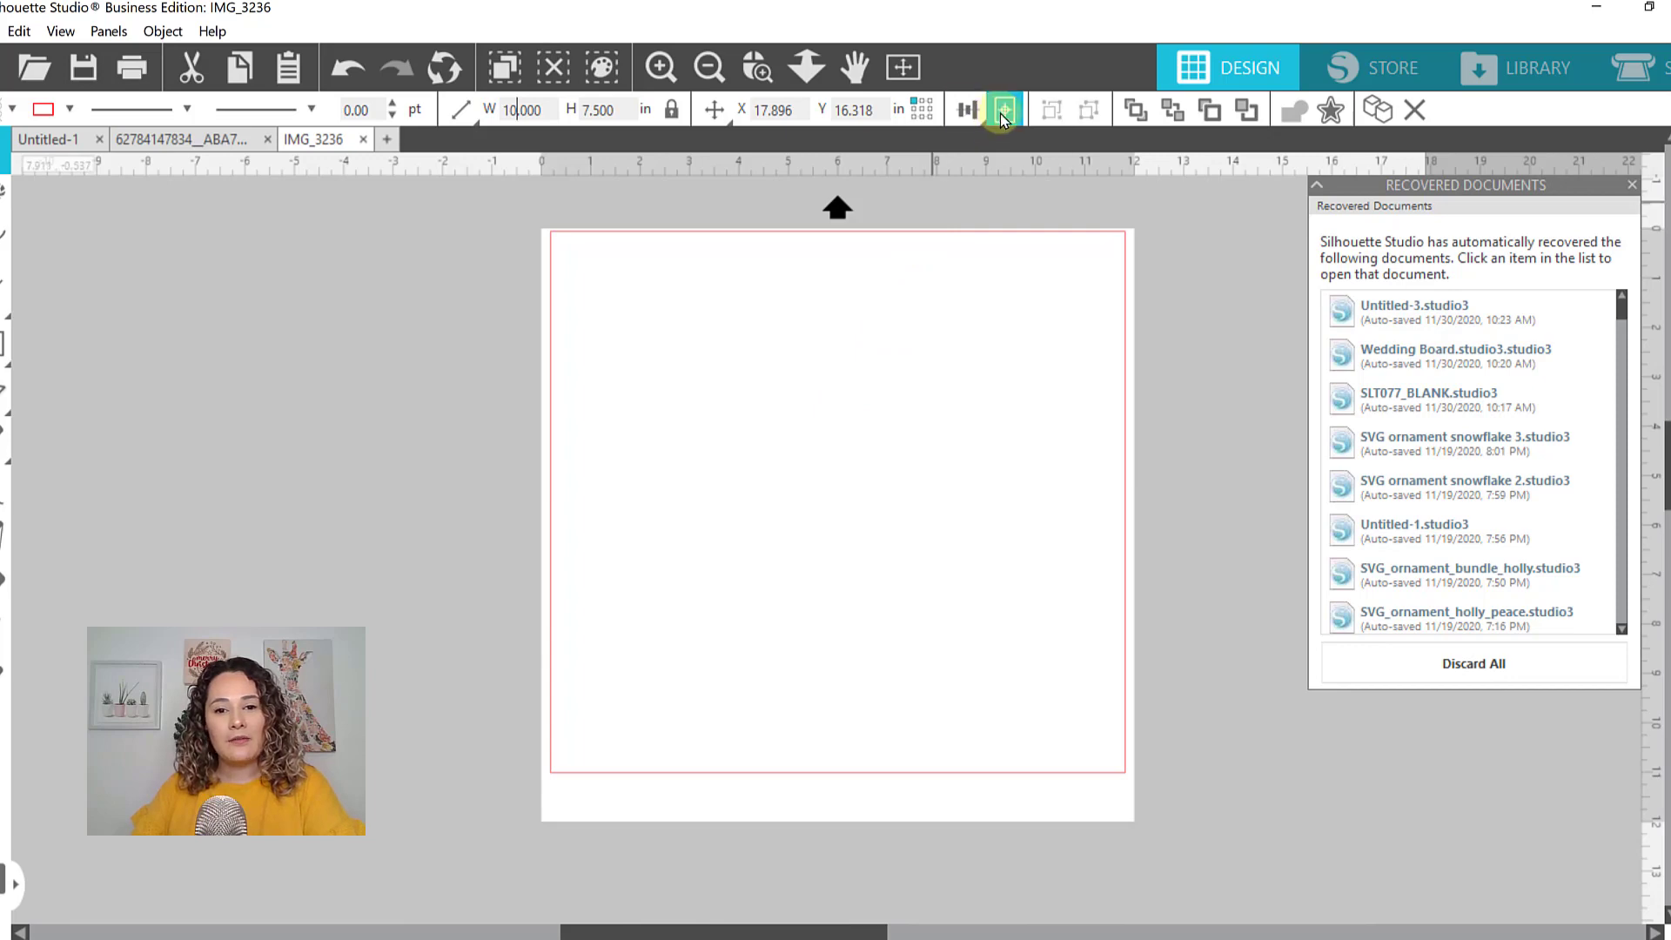
Centre the handwriting photo on the page and rotate it exactly upright
click(966, 111)
click(1005, 122)
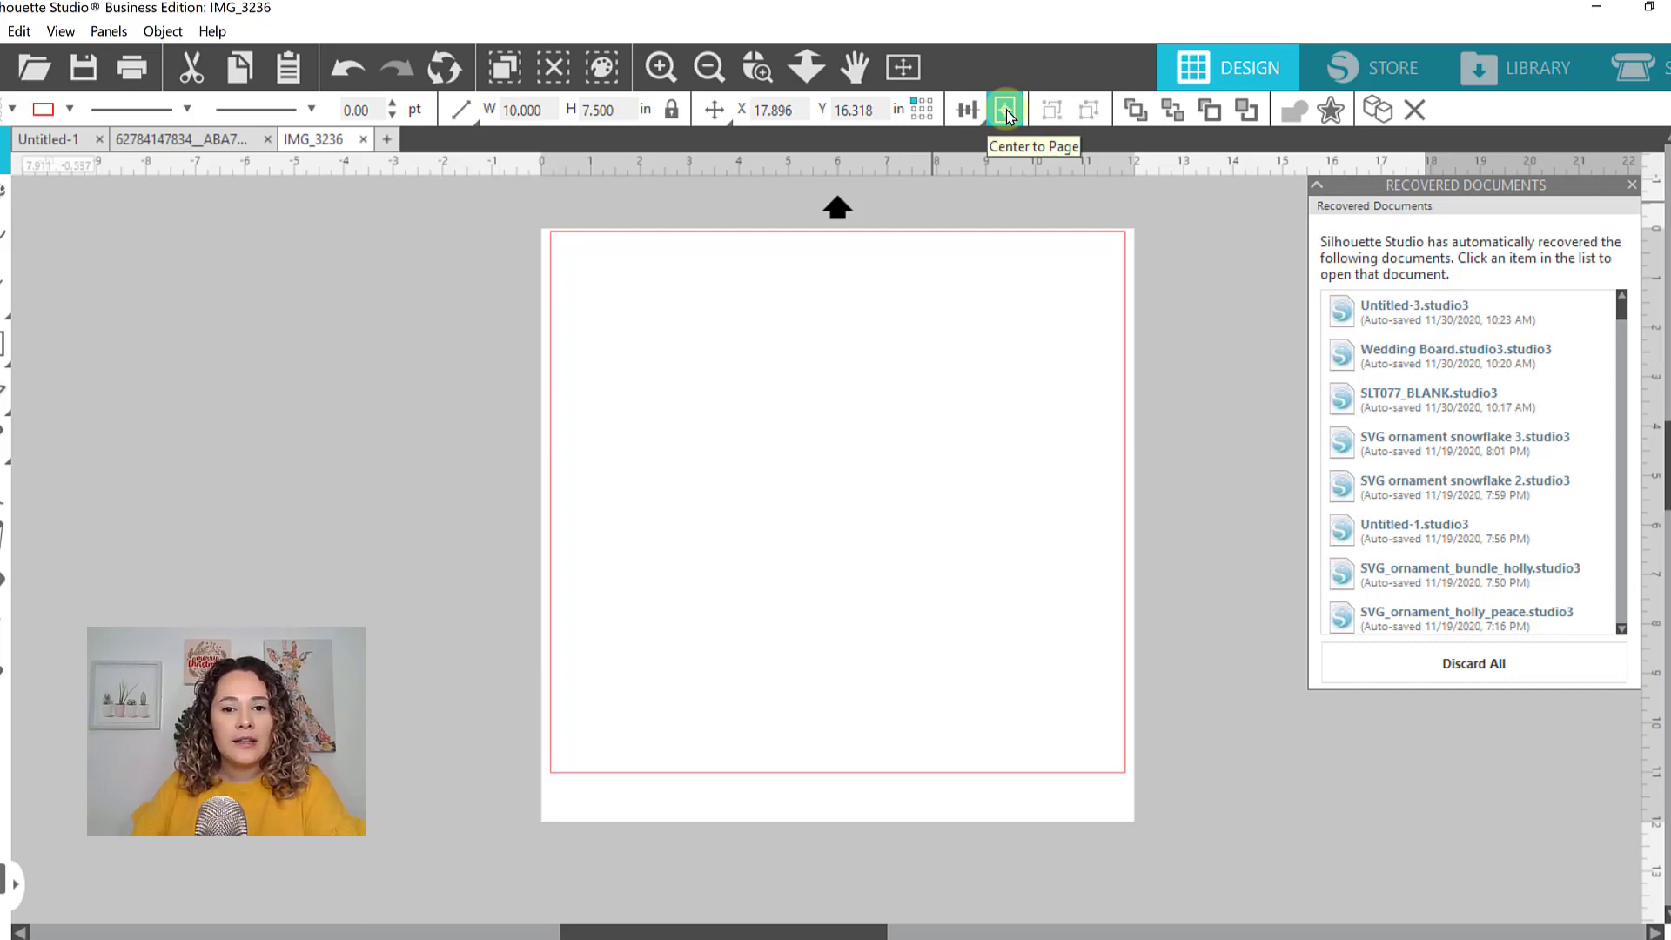
click(1007, 116)
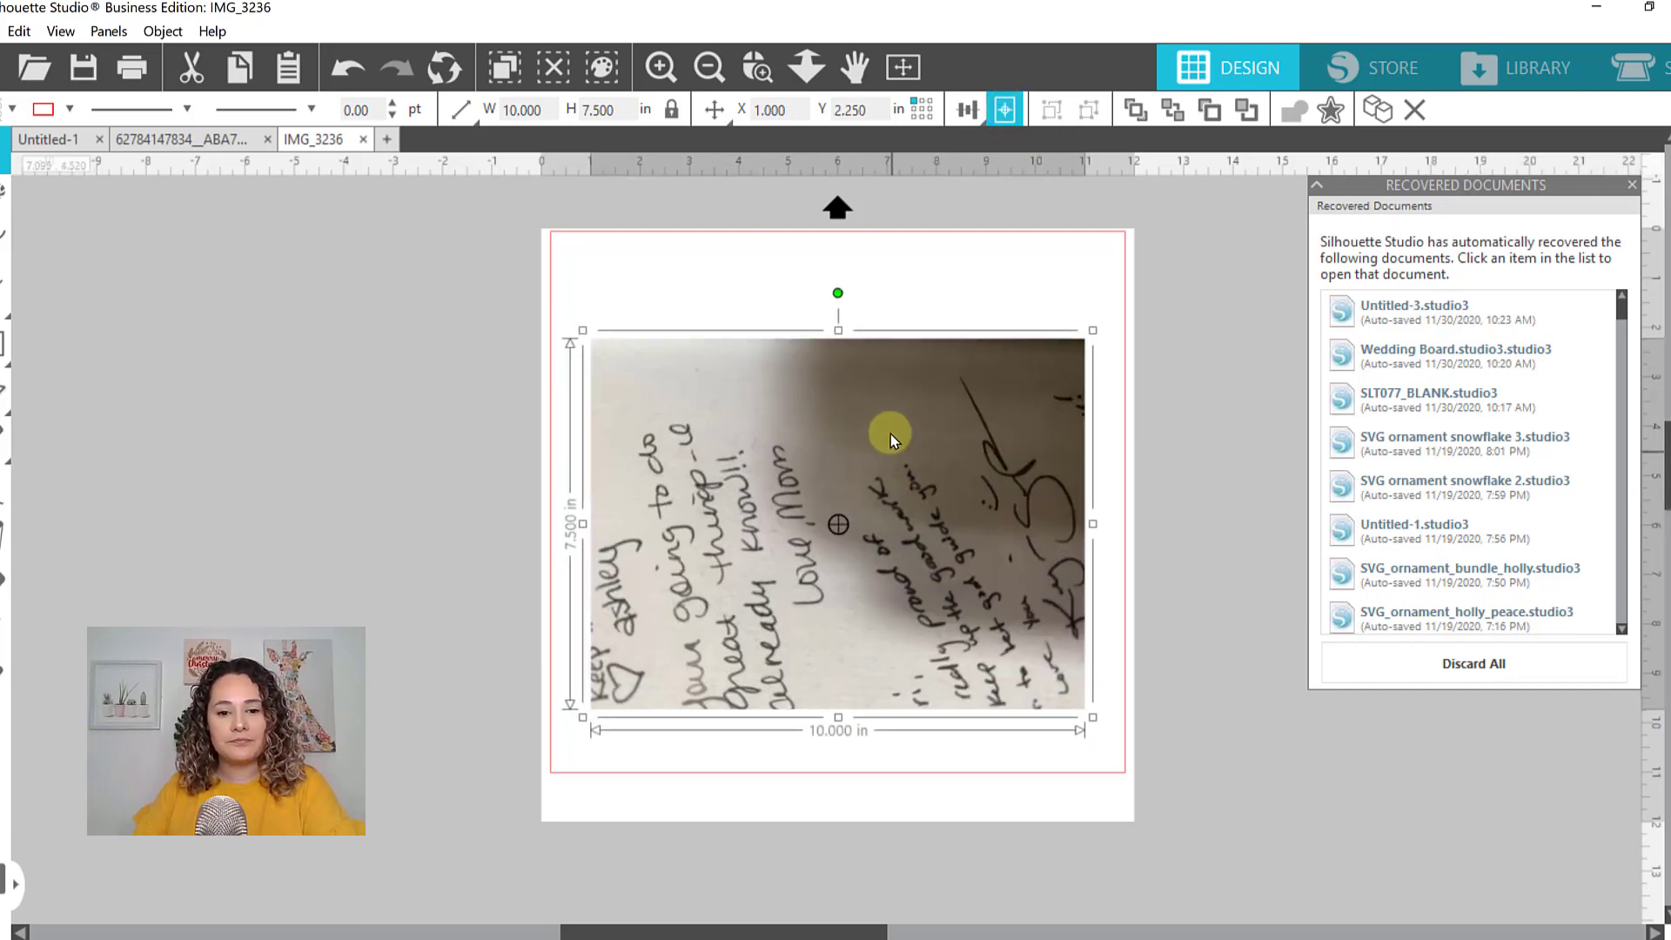
drag(890, 440, 889, 432)
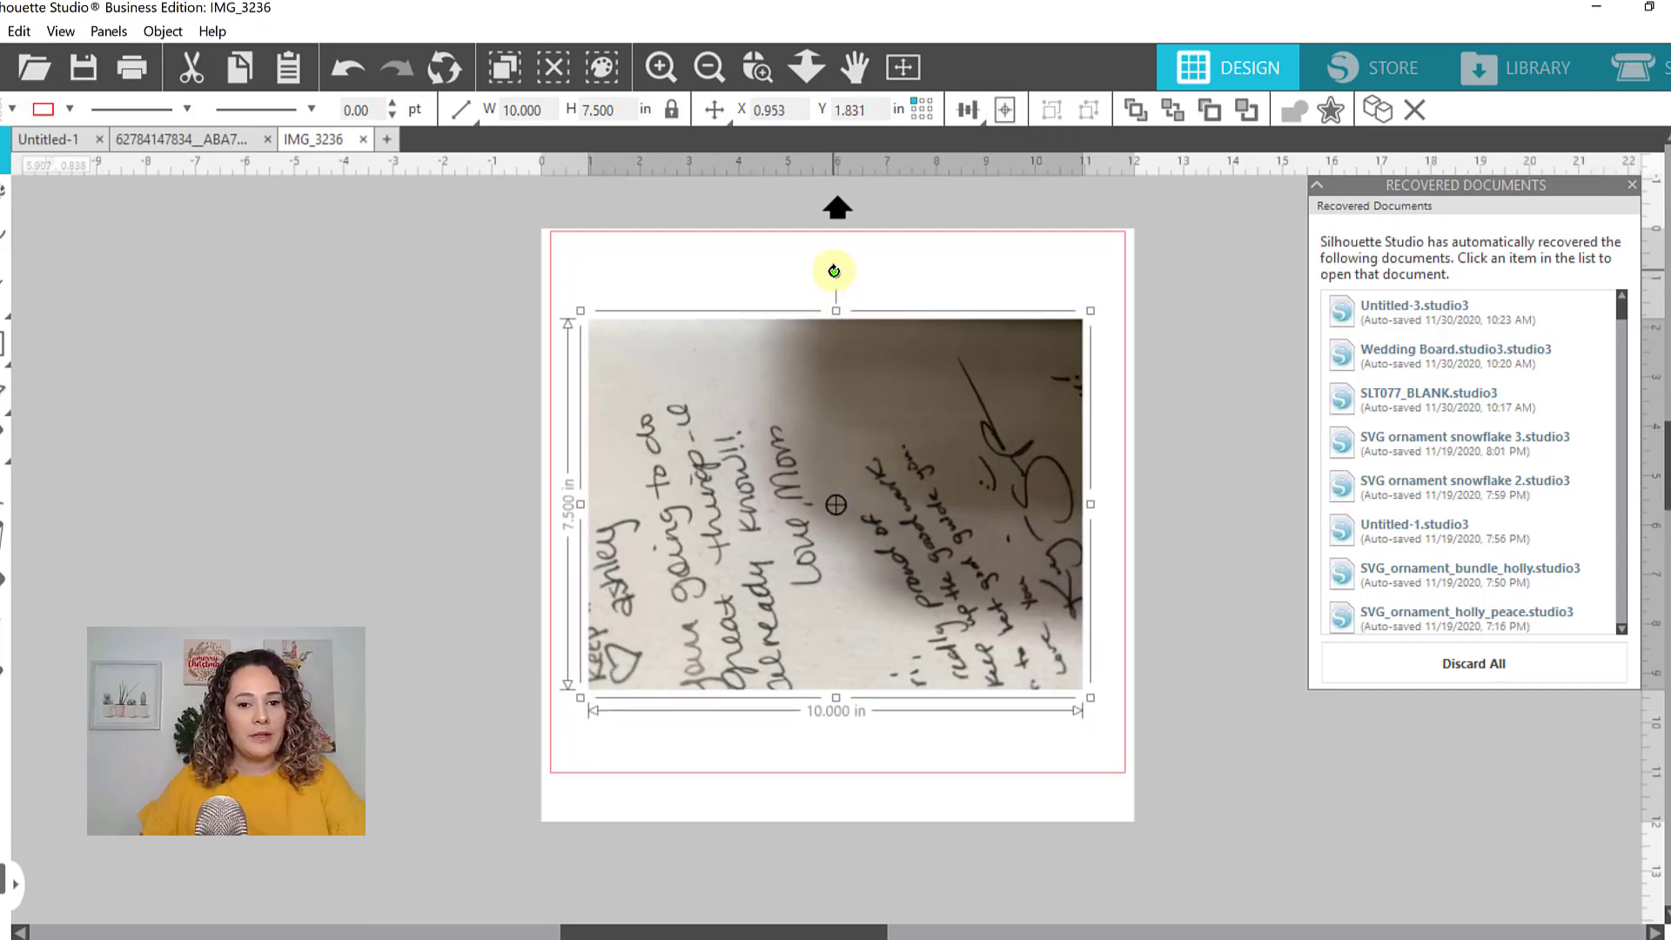
drag(833, 272, 879, 509)
drag(1077, 505, 1064, 498)
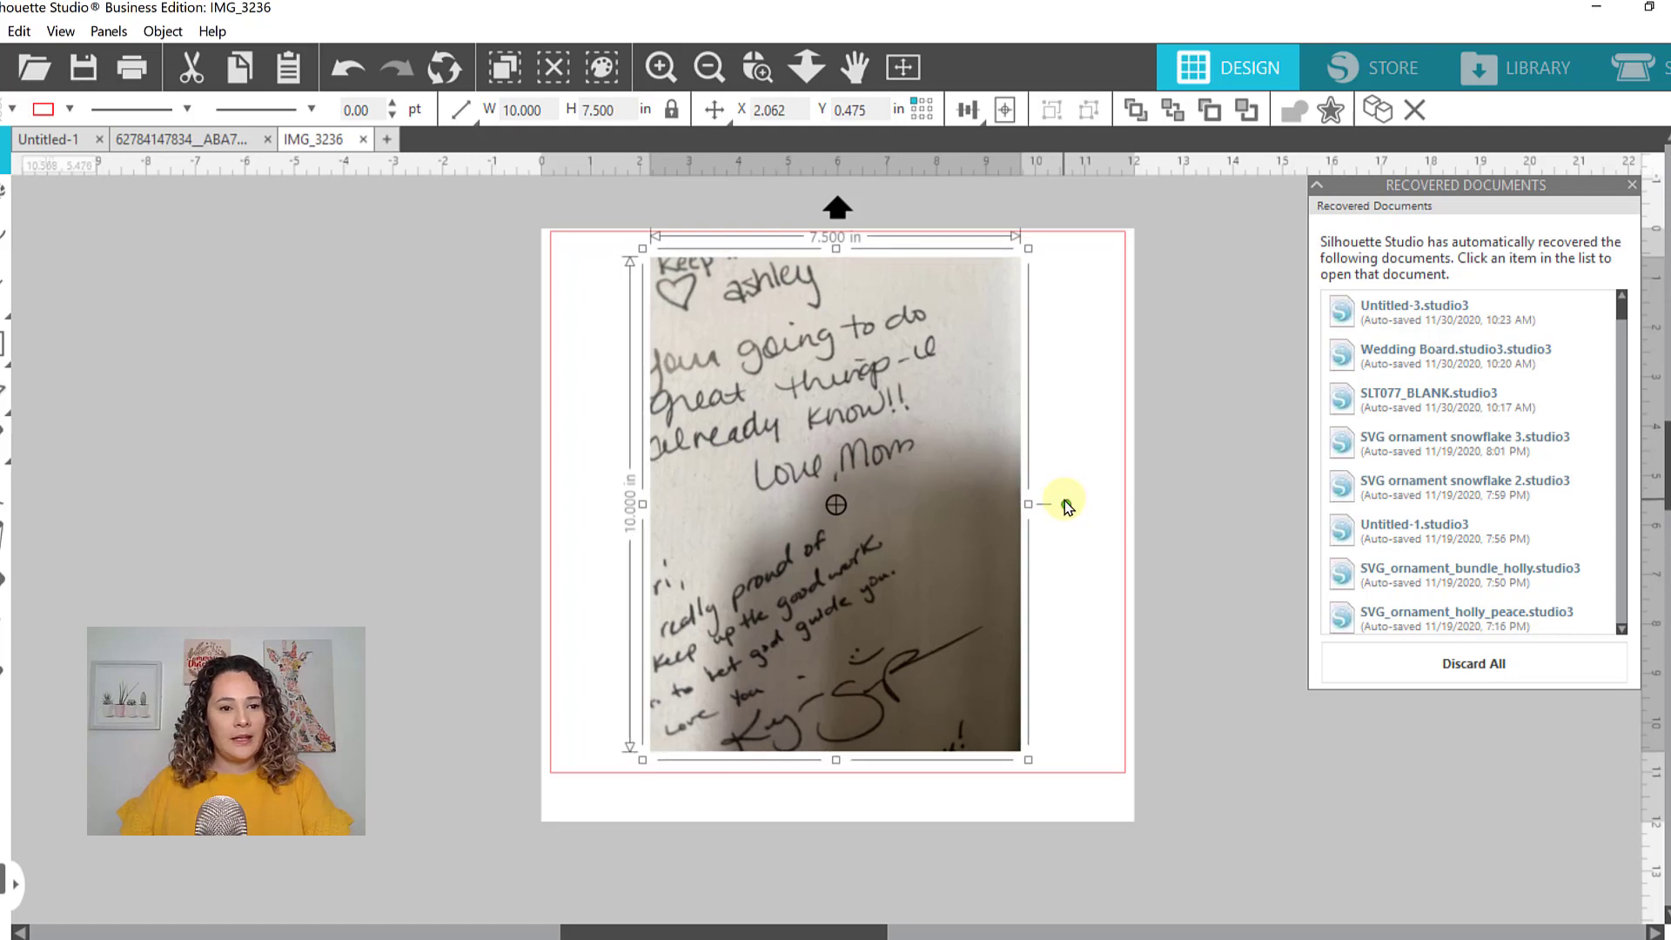
Scale the Dear Carrie letter photo, centre it on the page and rotate it upright
click(199, 139)
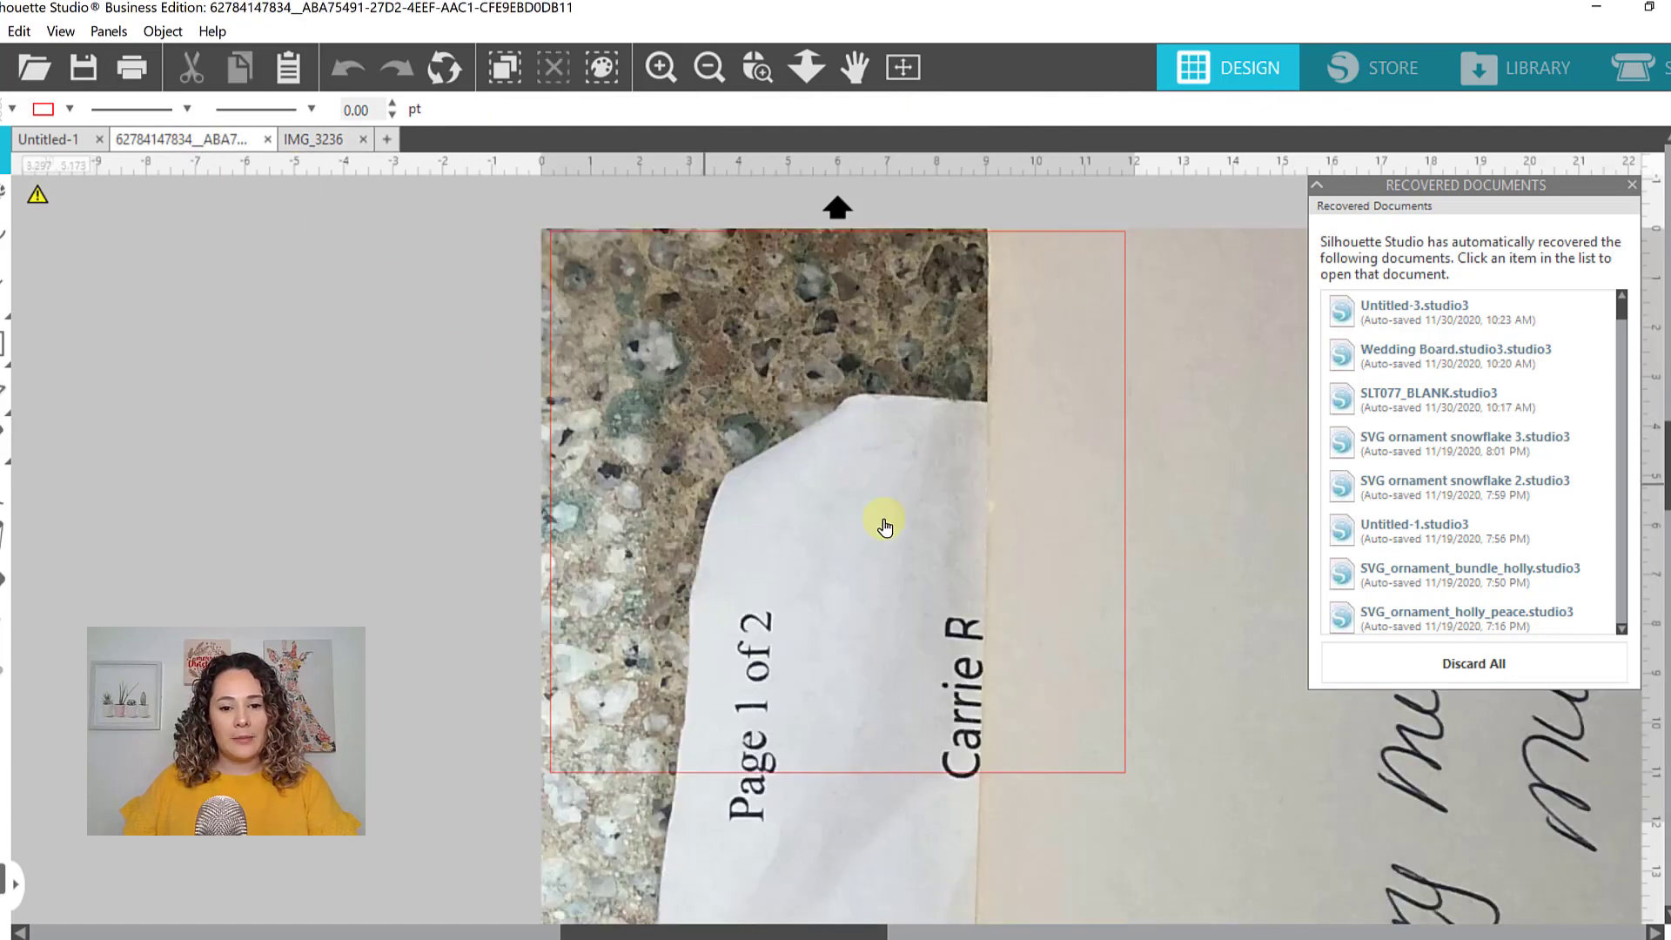
drag(908, 517, 757, 440)
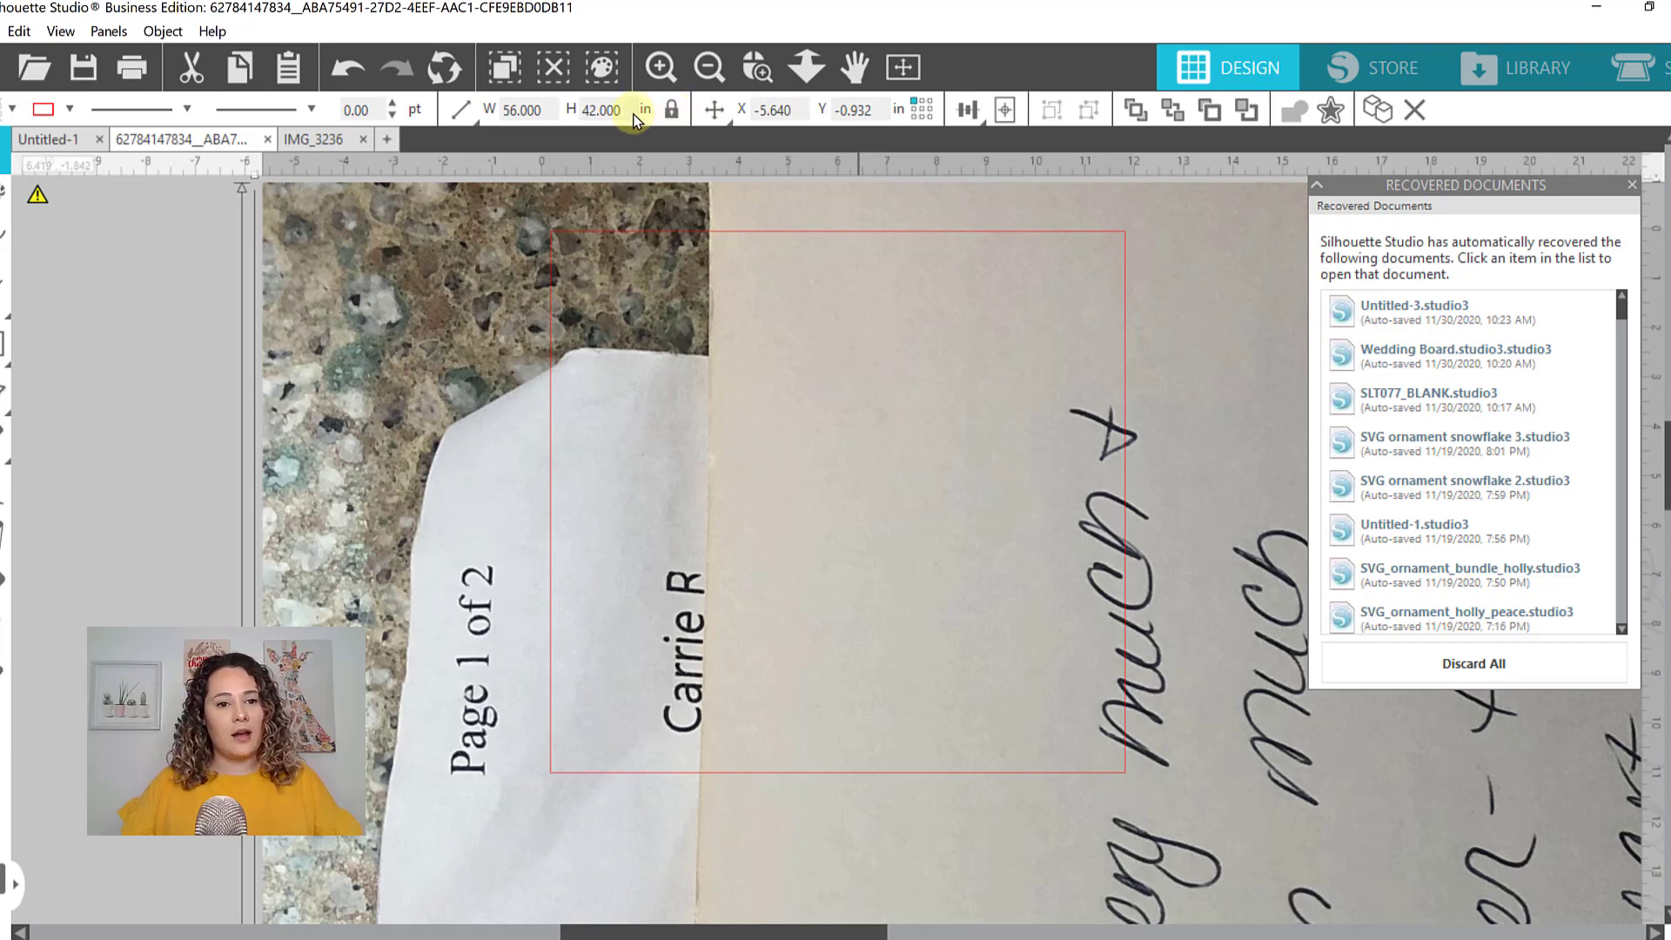
click(465, 102)
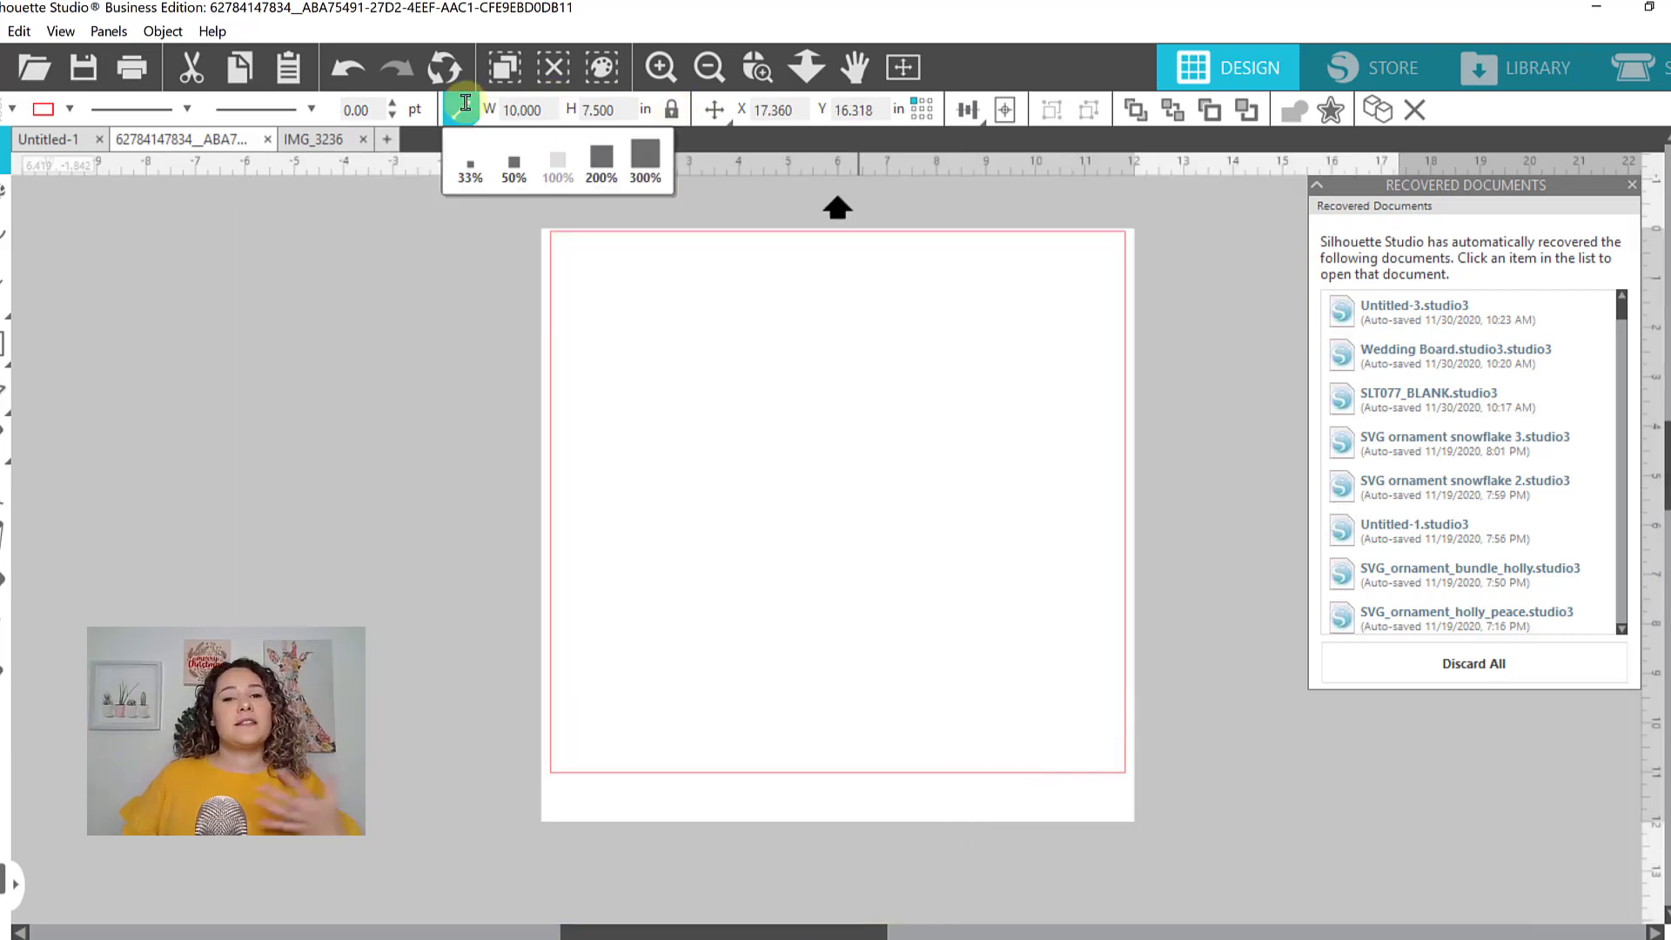
click(1002, 110)
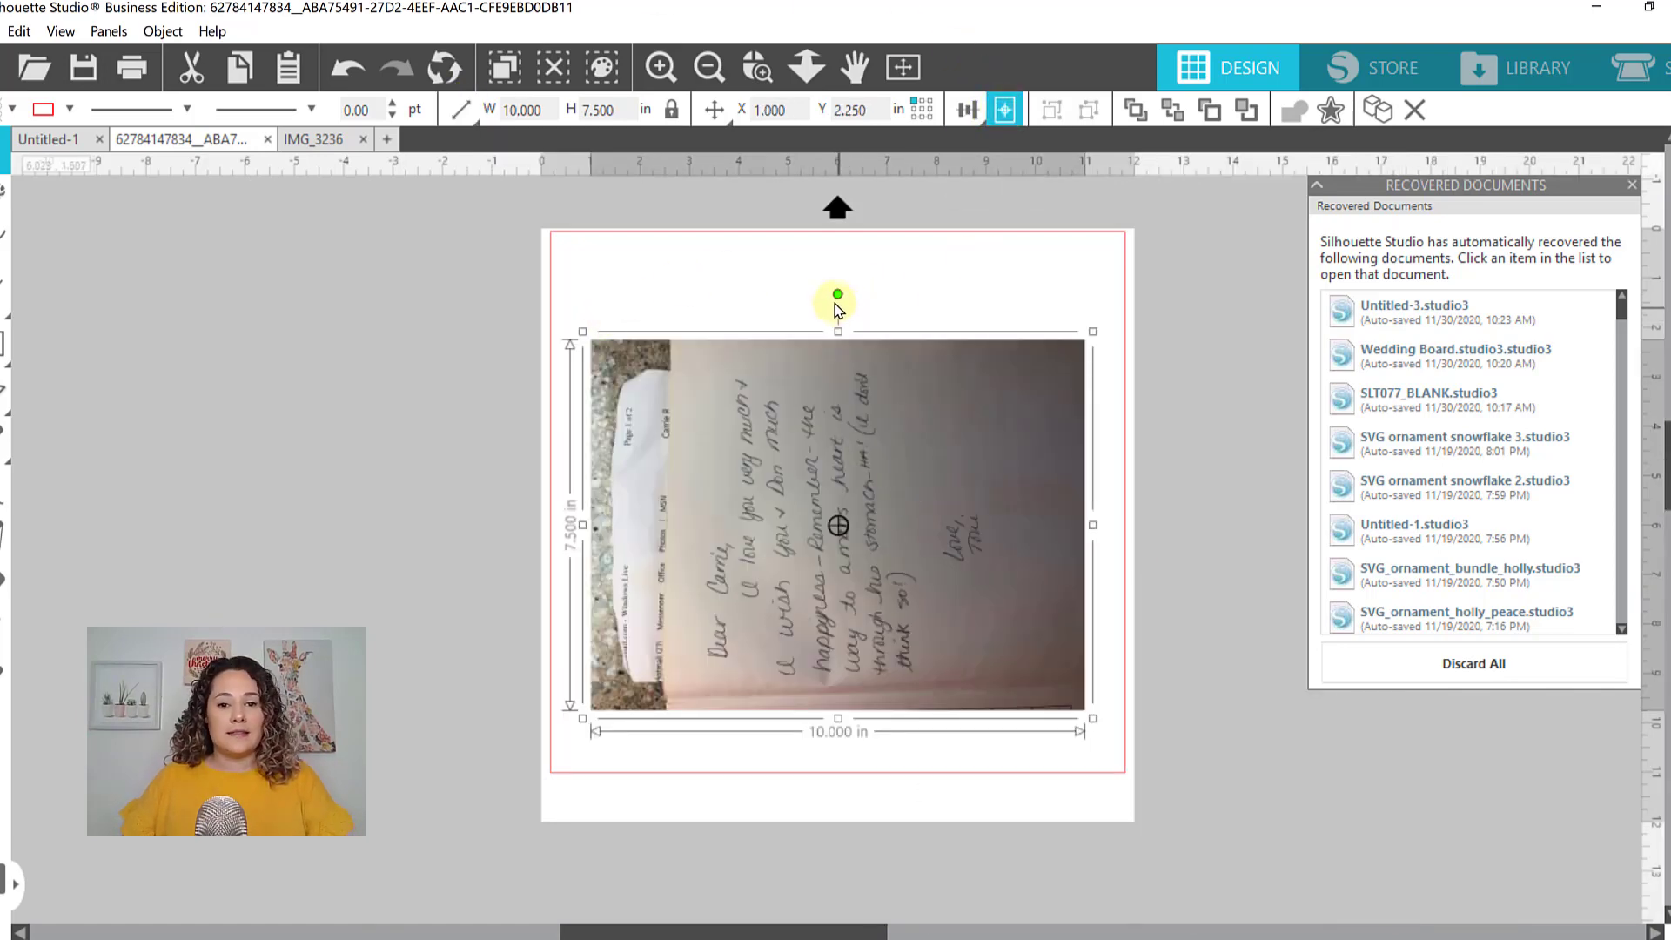
drag(840, 293, 933, 523)
click(1063, 400)
drag(875, 399, 866, 389)
click(620, 377)
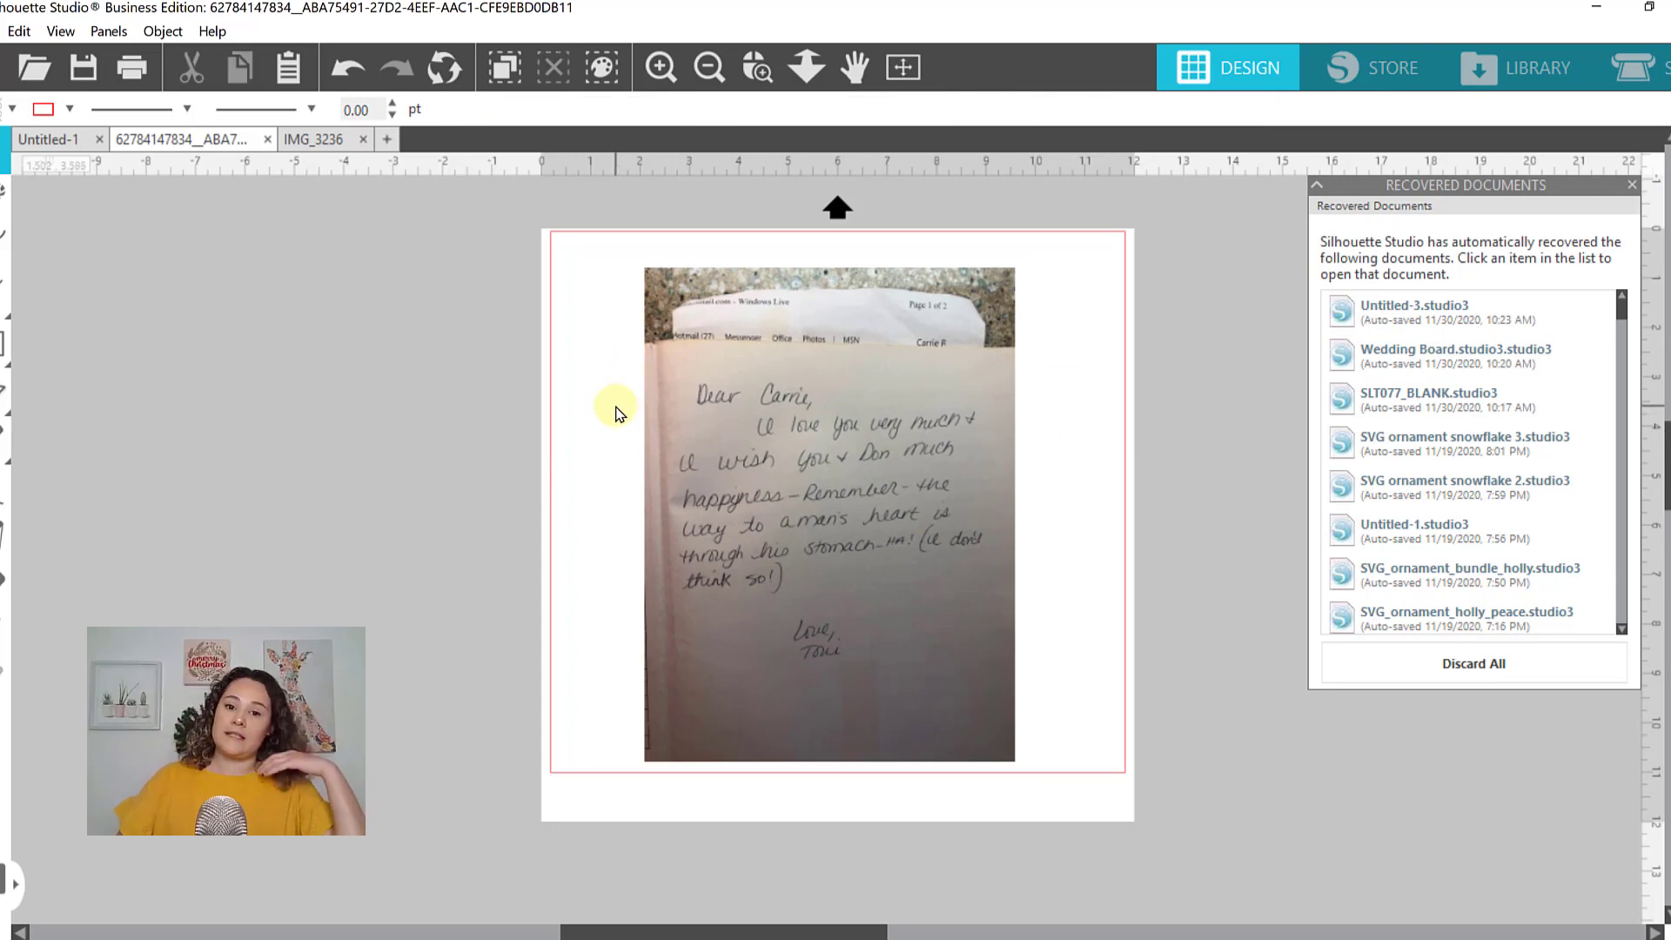
Copy the ashley note photo from IMG_3236 and paste it beside the page in the letter document
click(323, 141)
click(896, 432)
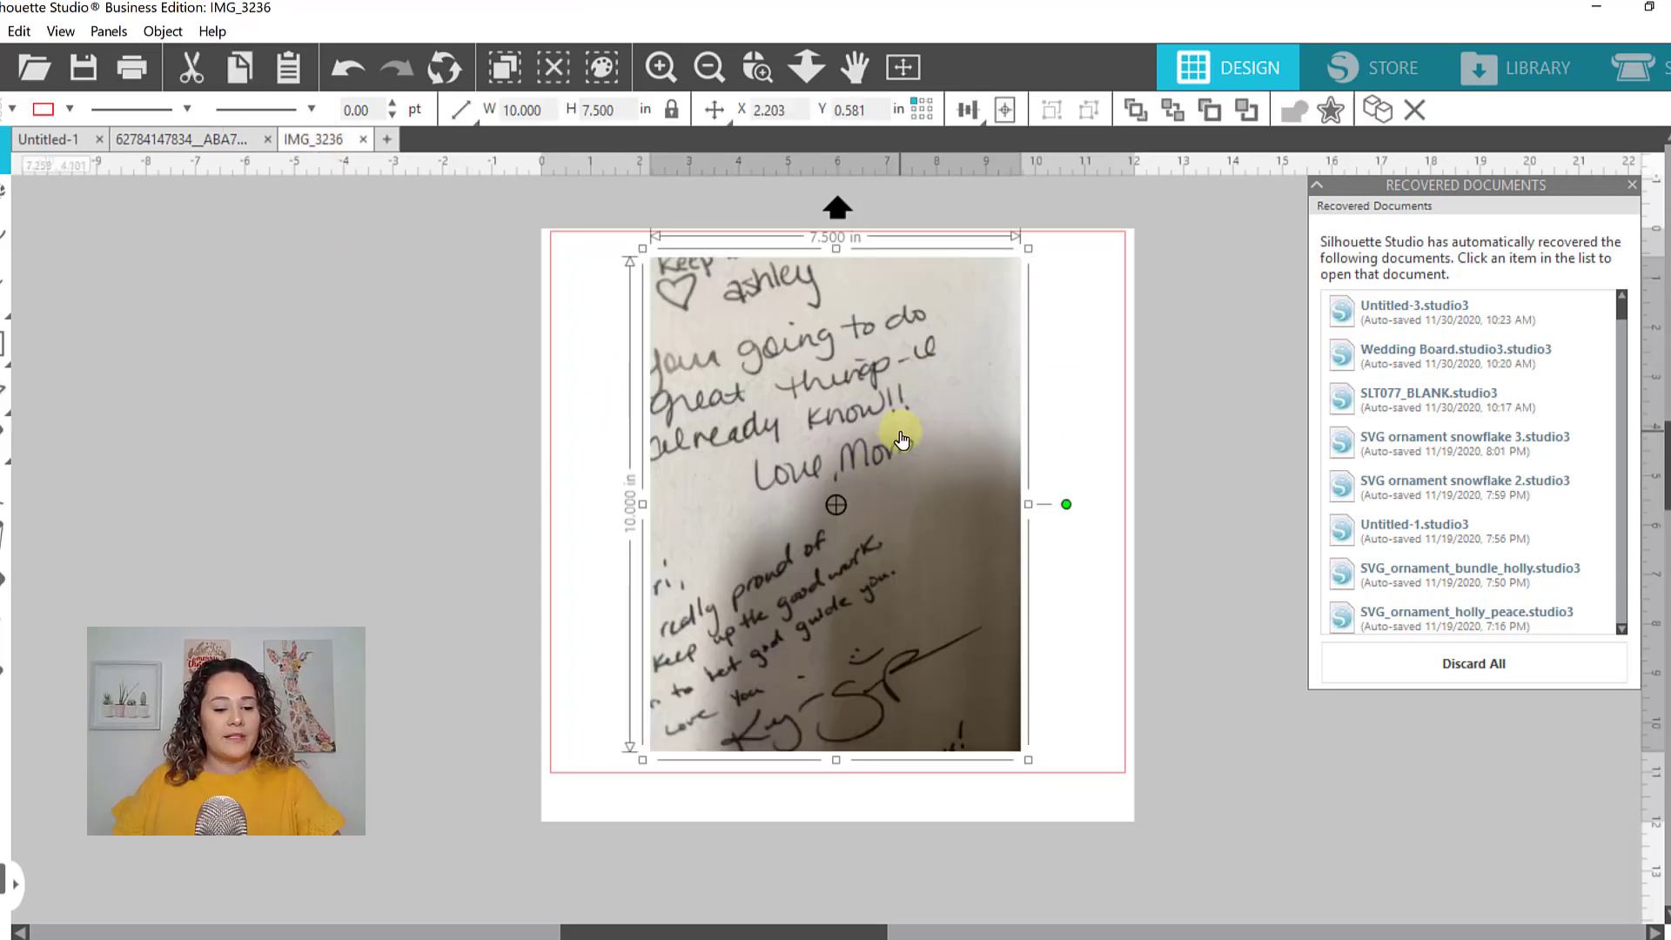
click(237, 142)
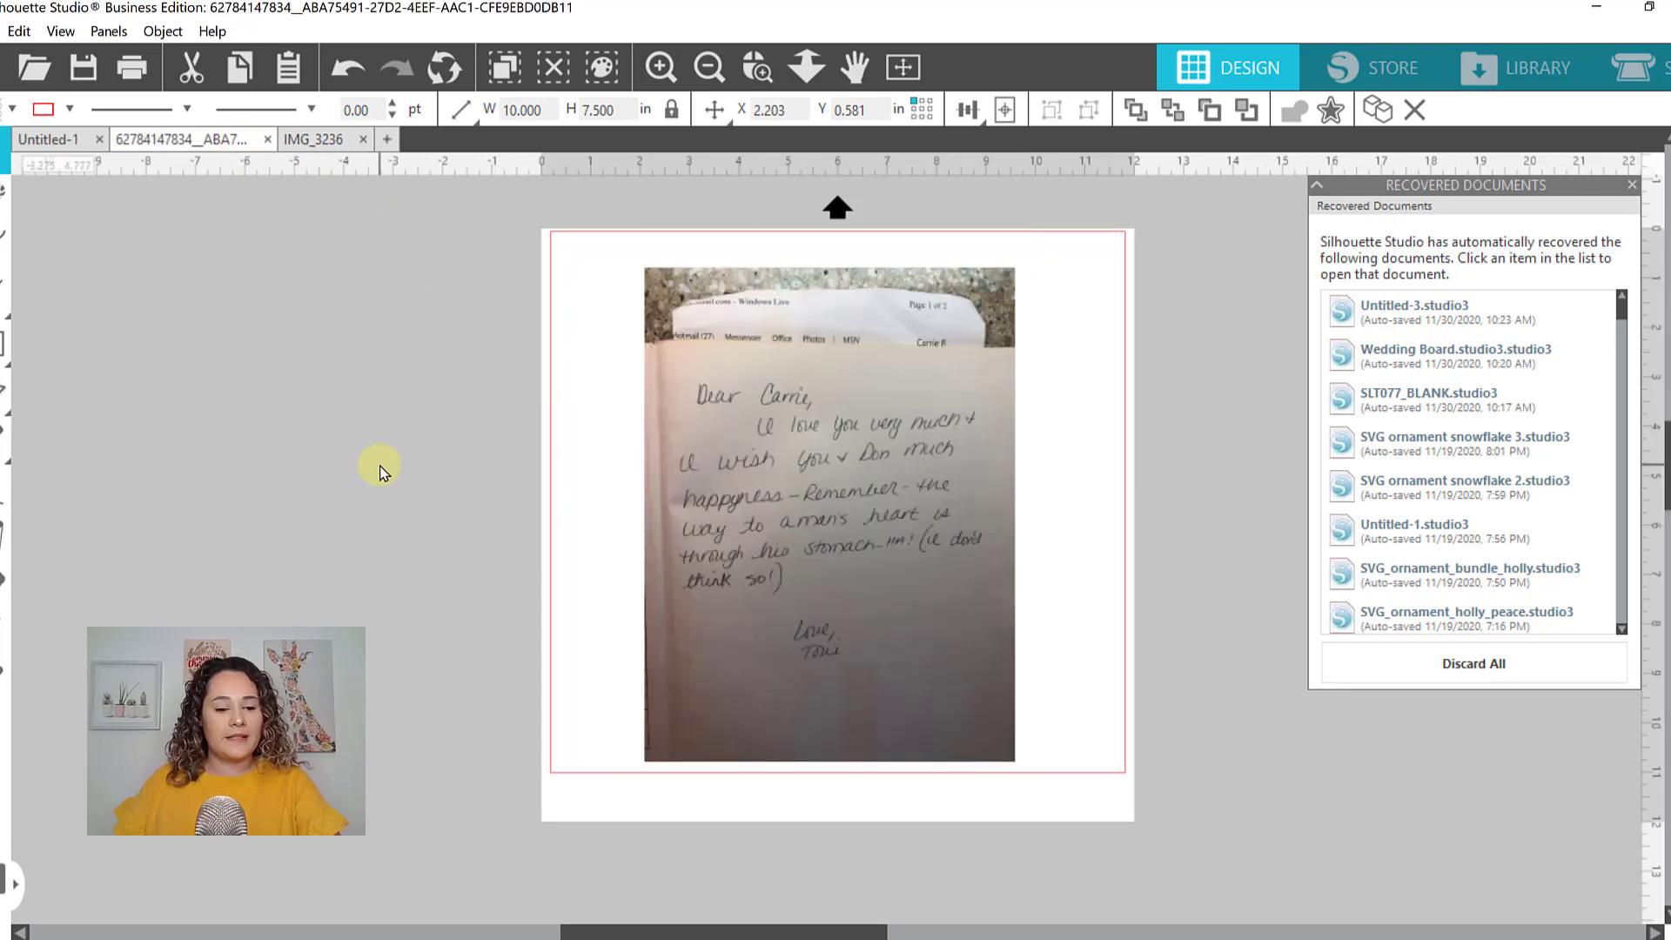
key(ctrl+v)
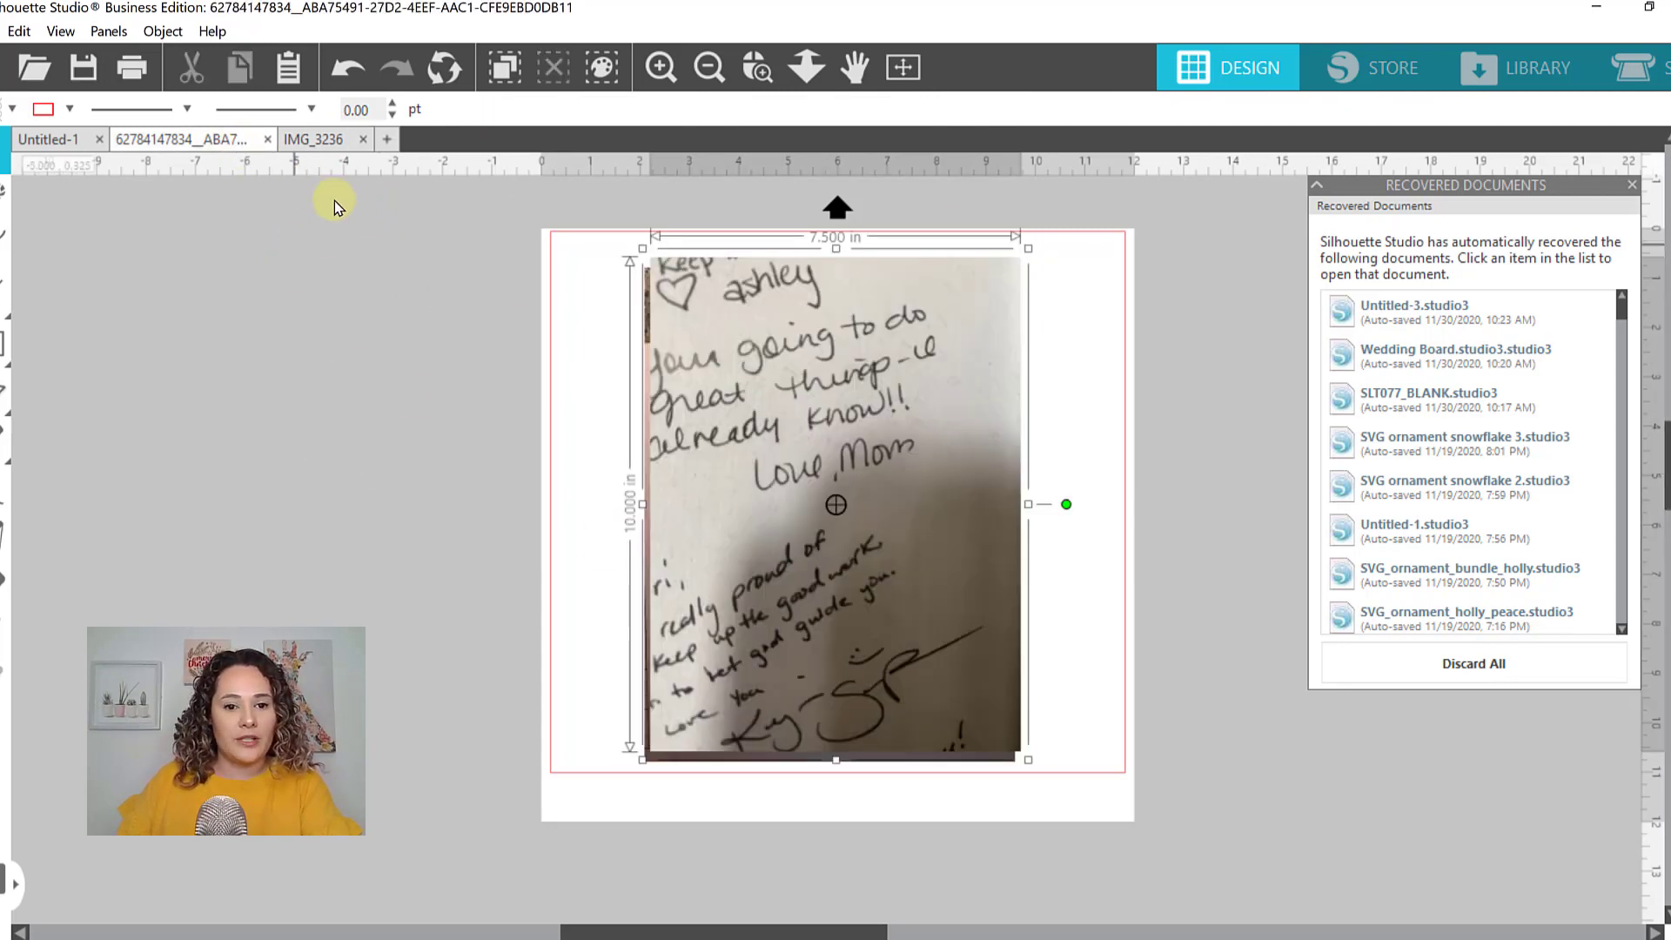
drag(846, 448, 322, 475)
click(926, 461)
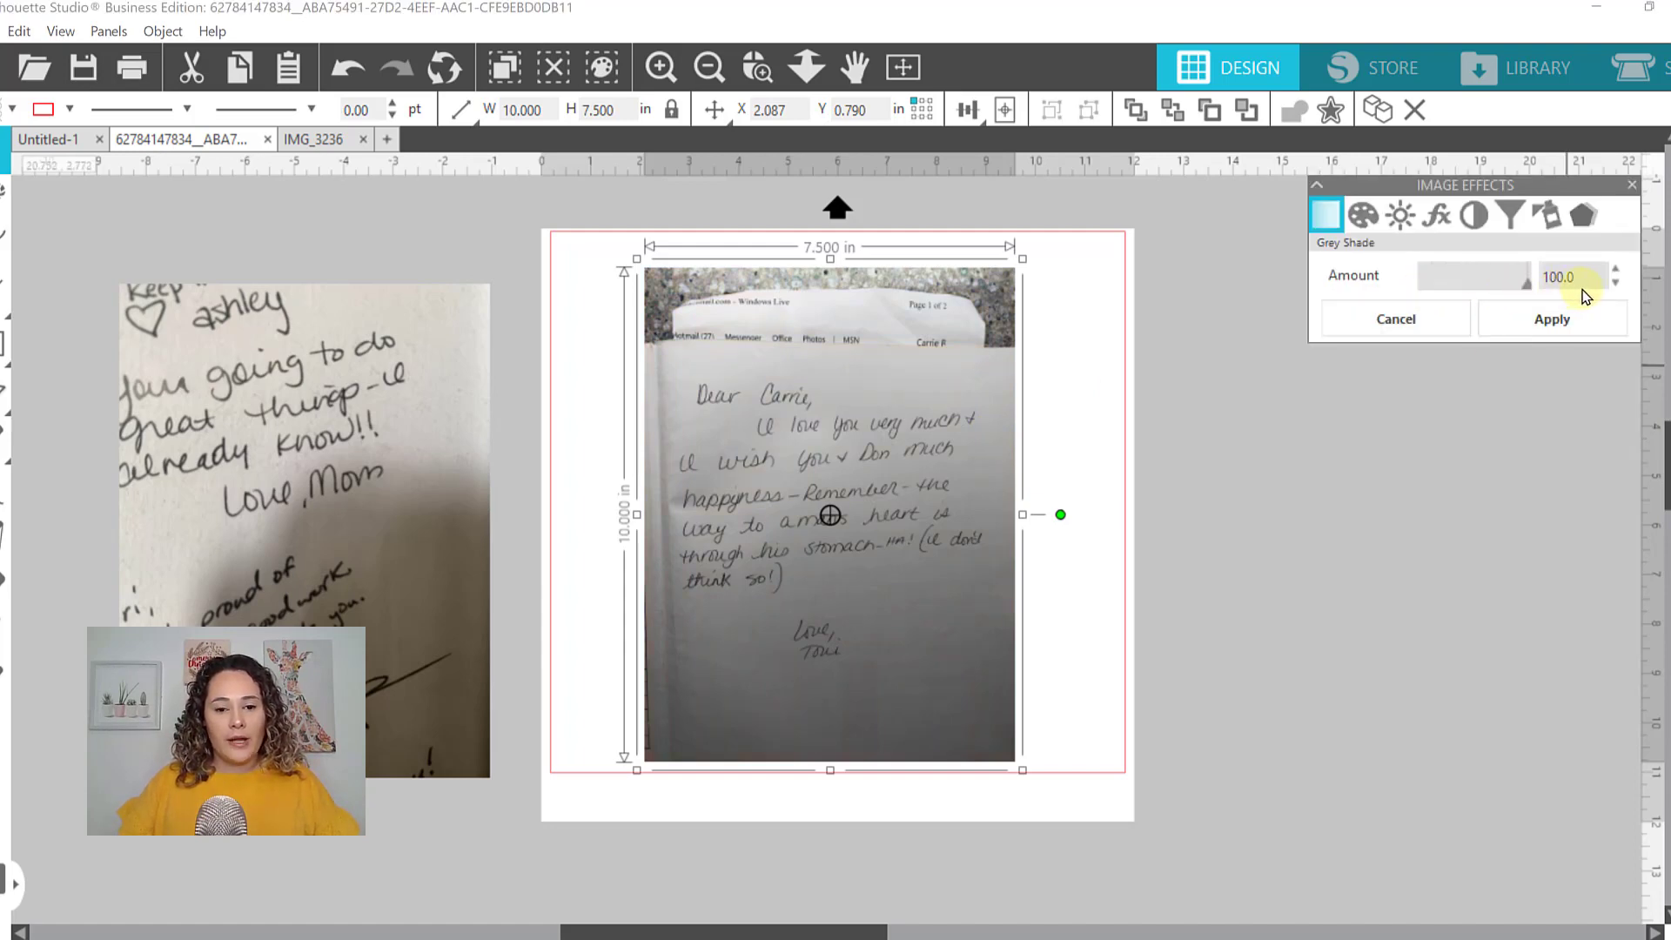
Apply Grey Shade at 100 to the letter photo, then brightness 33 and saturation 97
click(1539, 322)
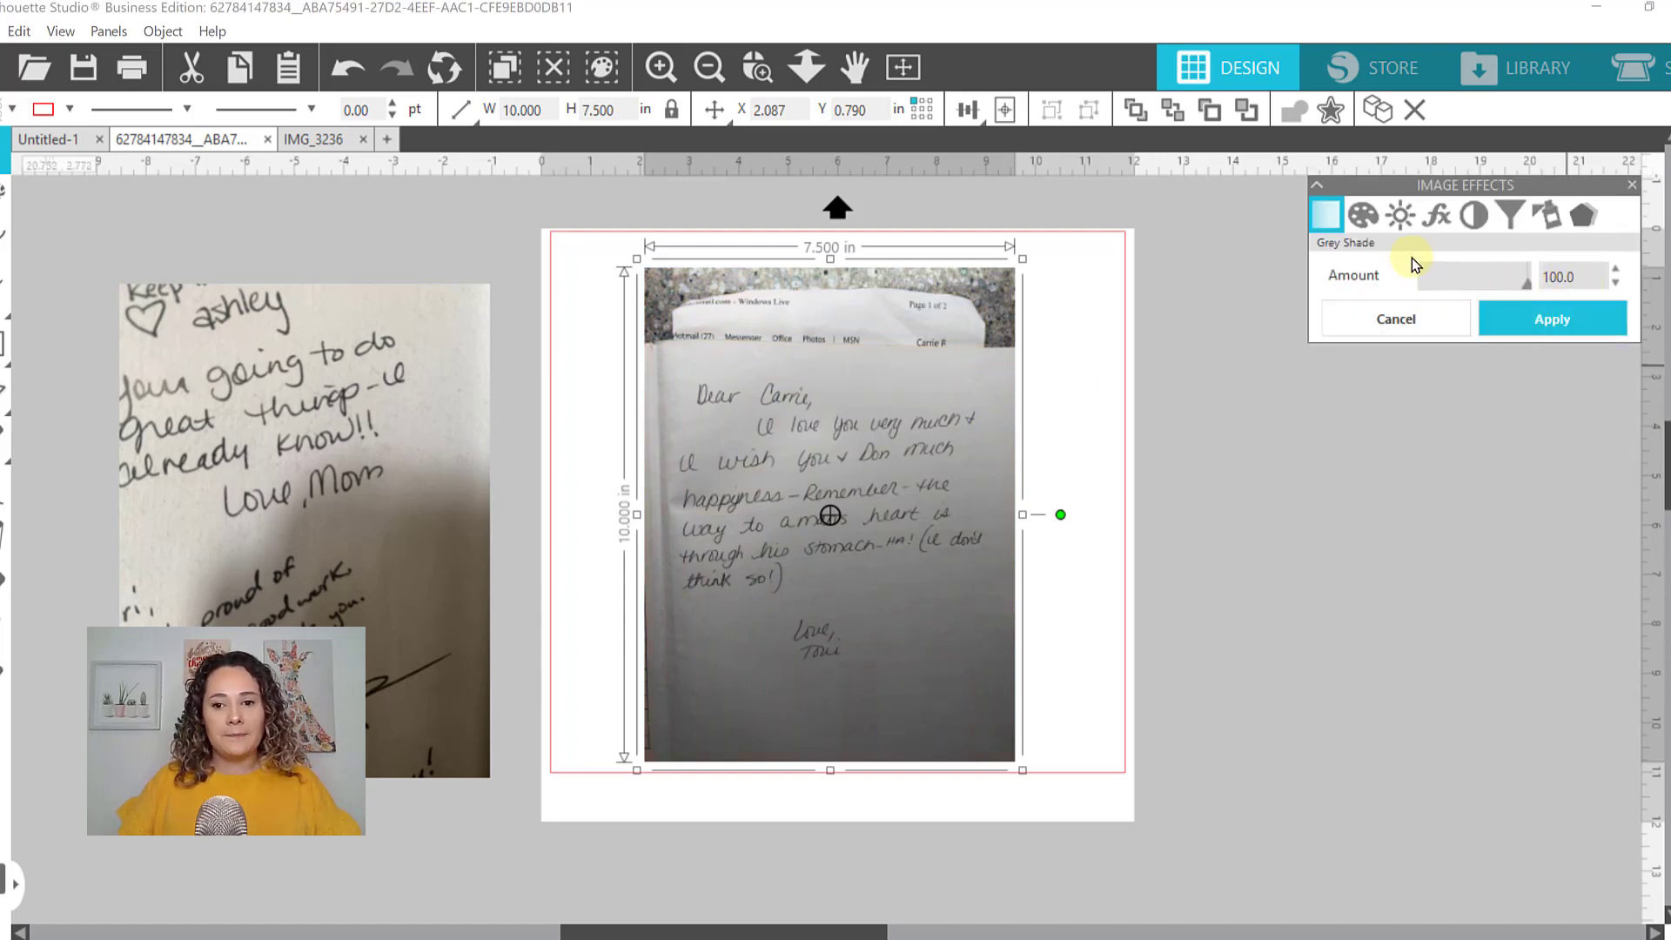
click(1402, 222)
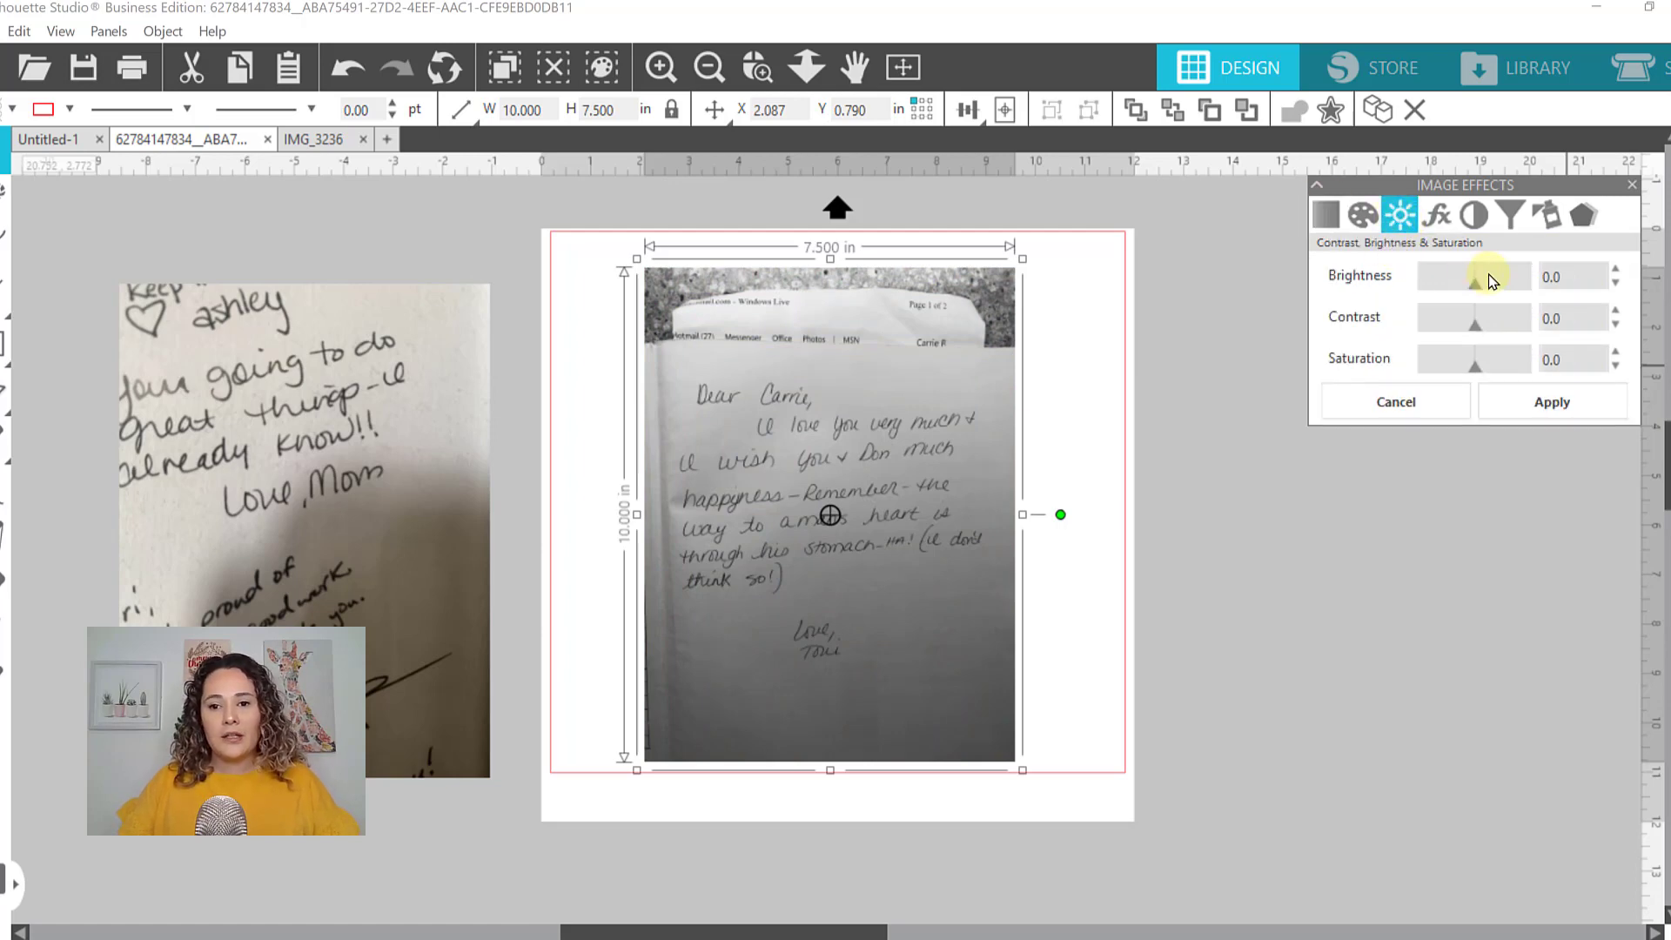
drag(1478, 291, 1477, 335)
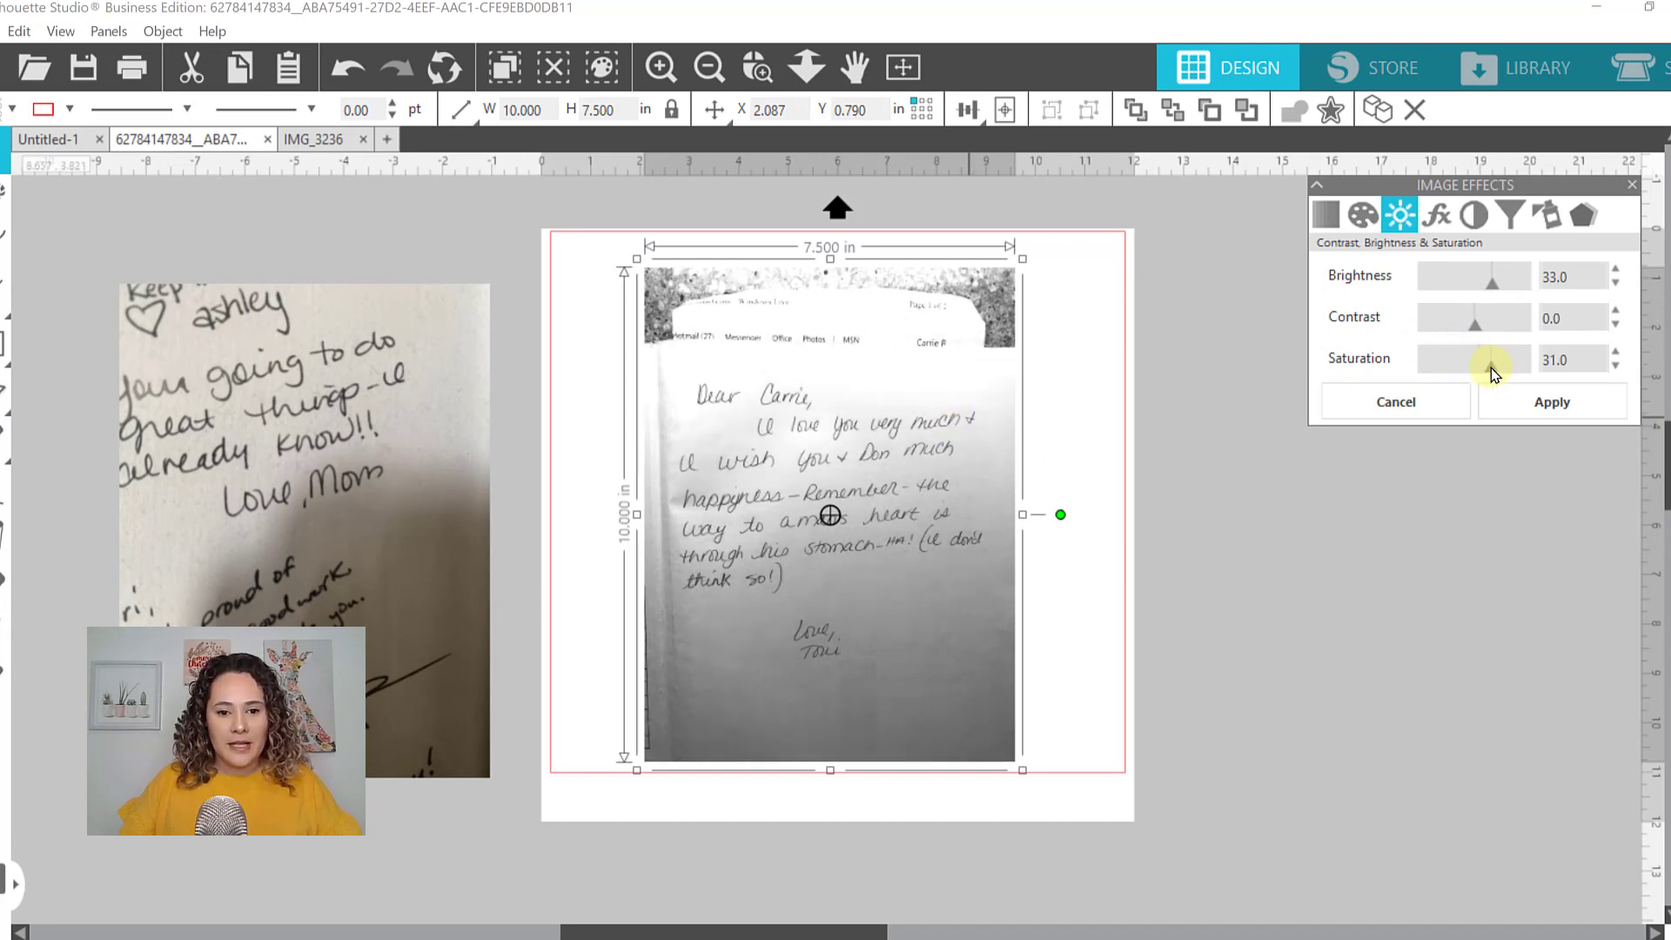
click(1554, 402)
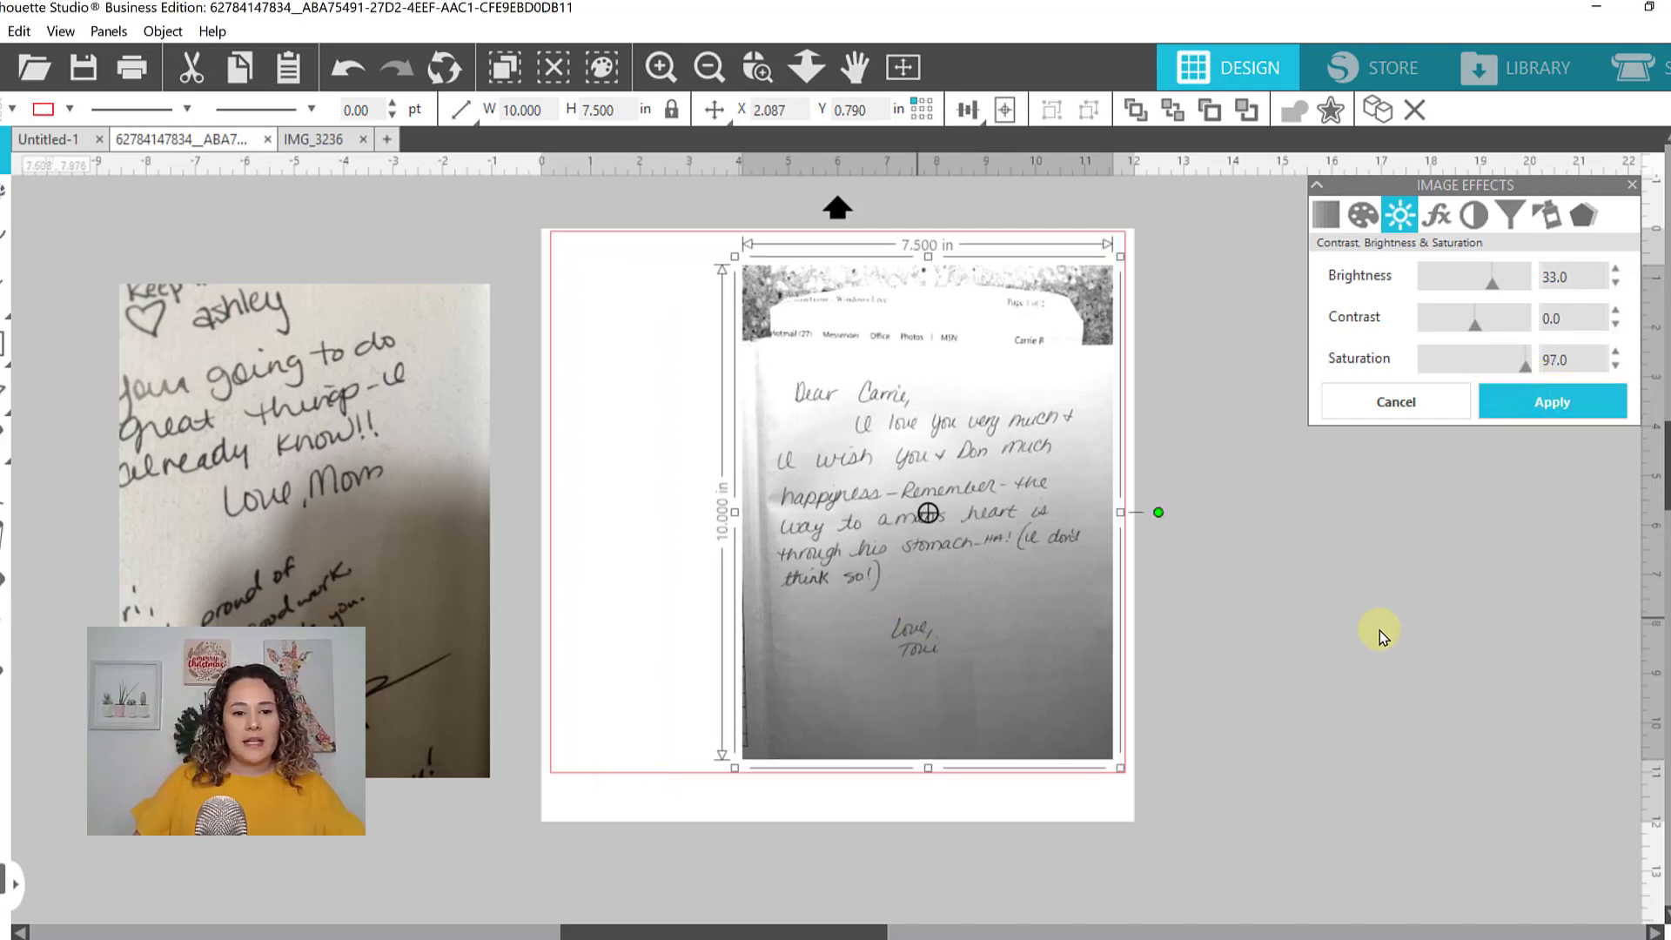
Place the ashley note photo on the page, apply Grey Shade and raise brightness to 44
drag(435, 719, 928, 645)
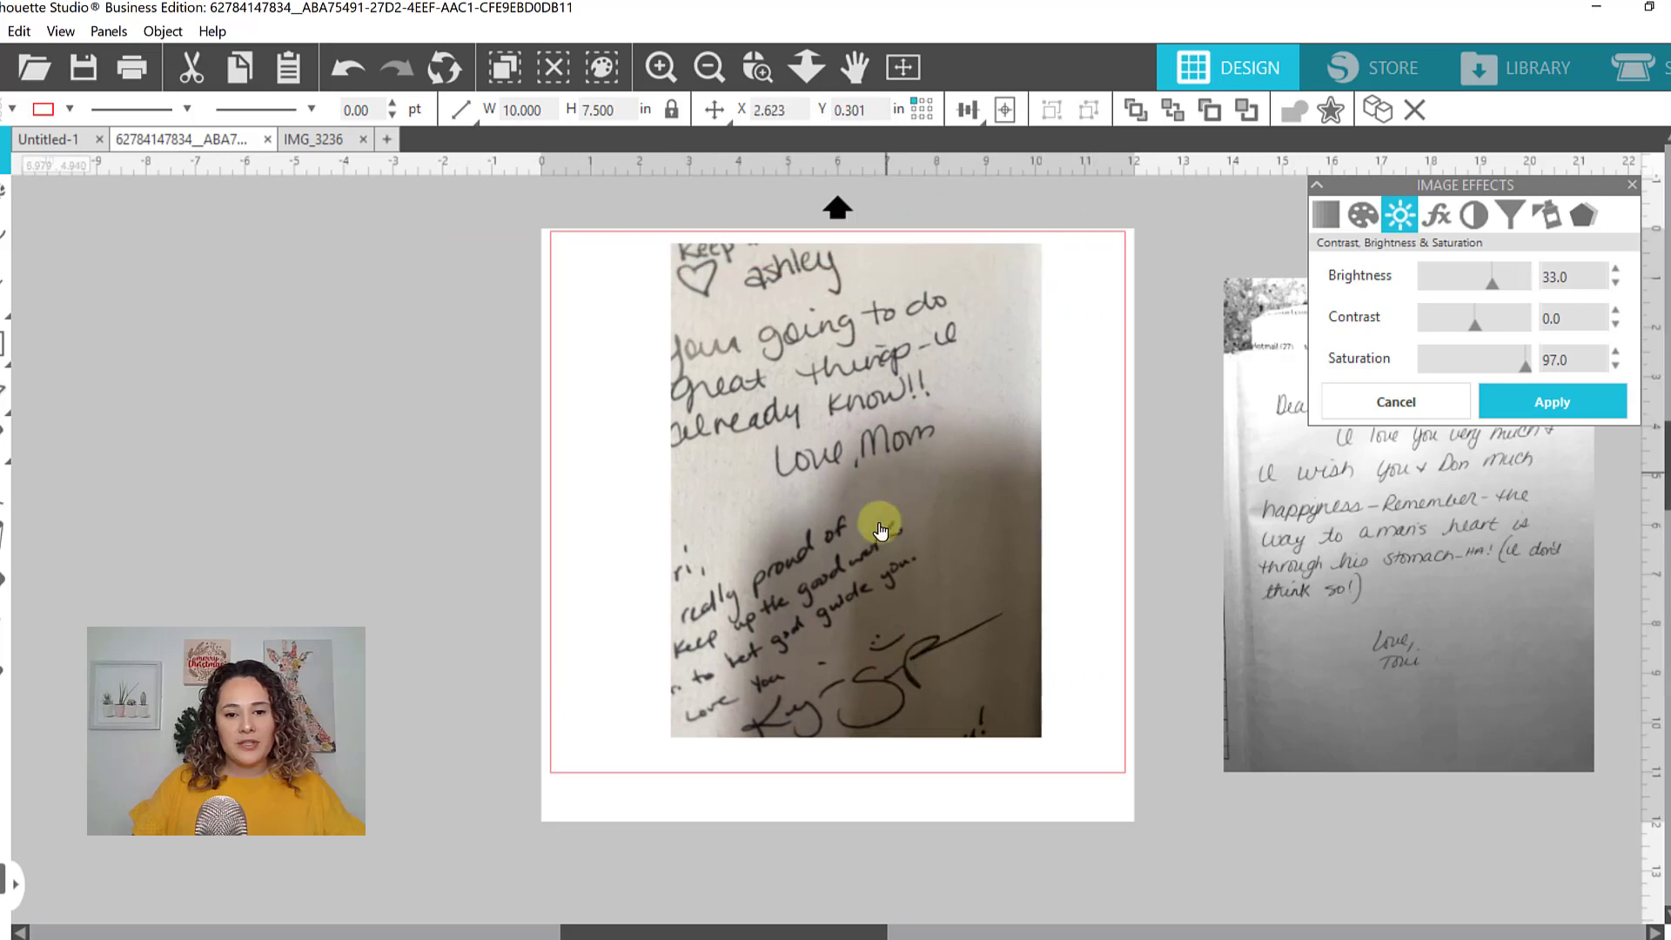
click(847, 469)
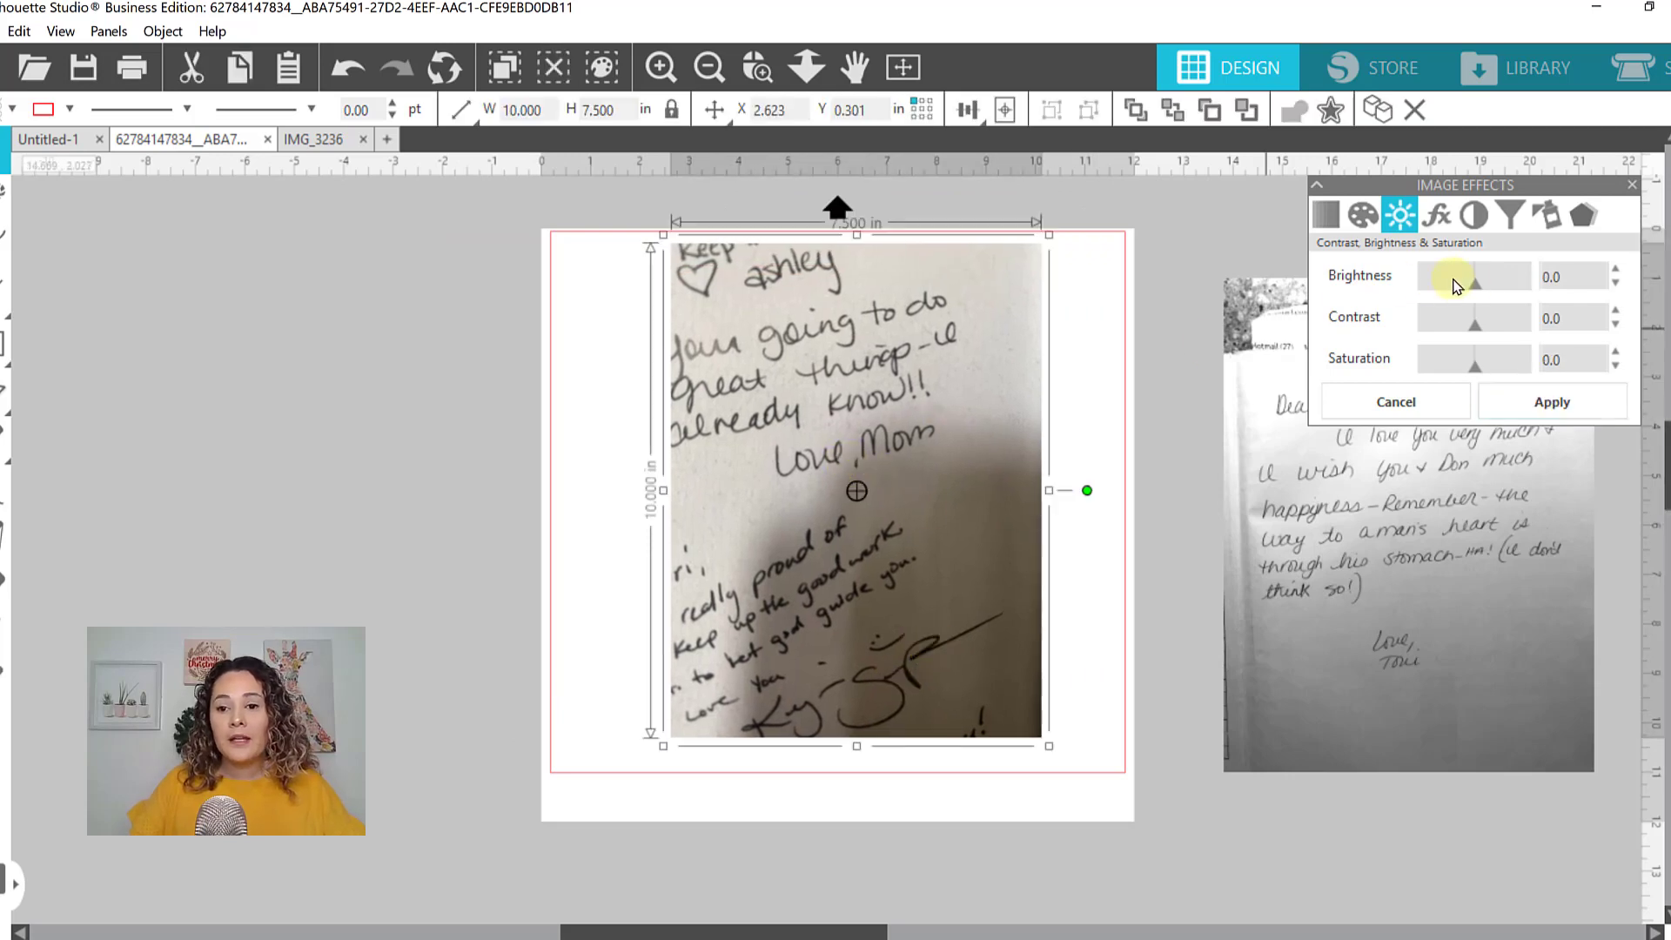
click(1325, 214)
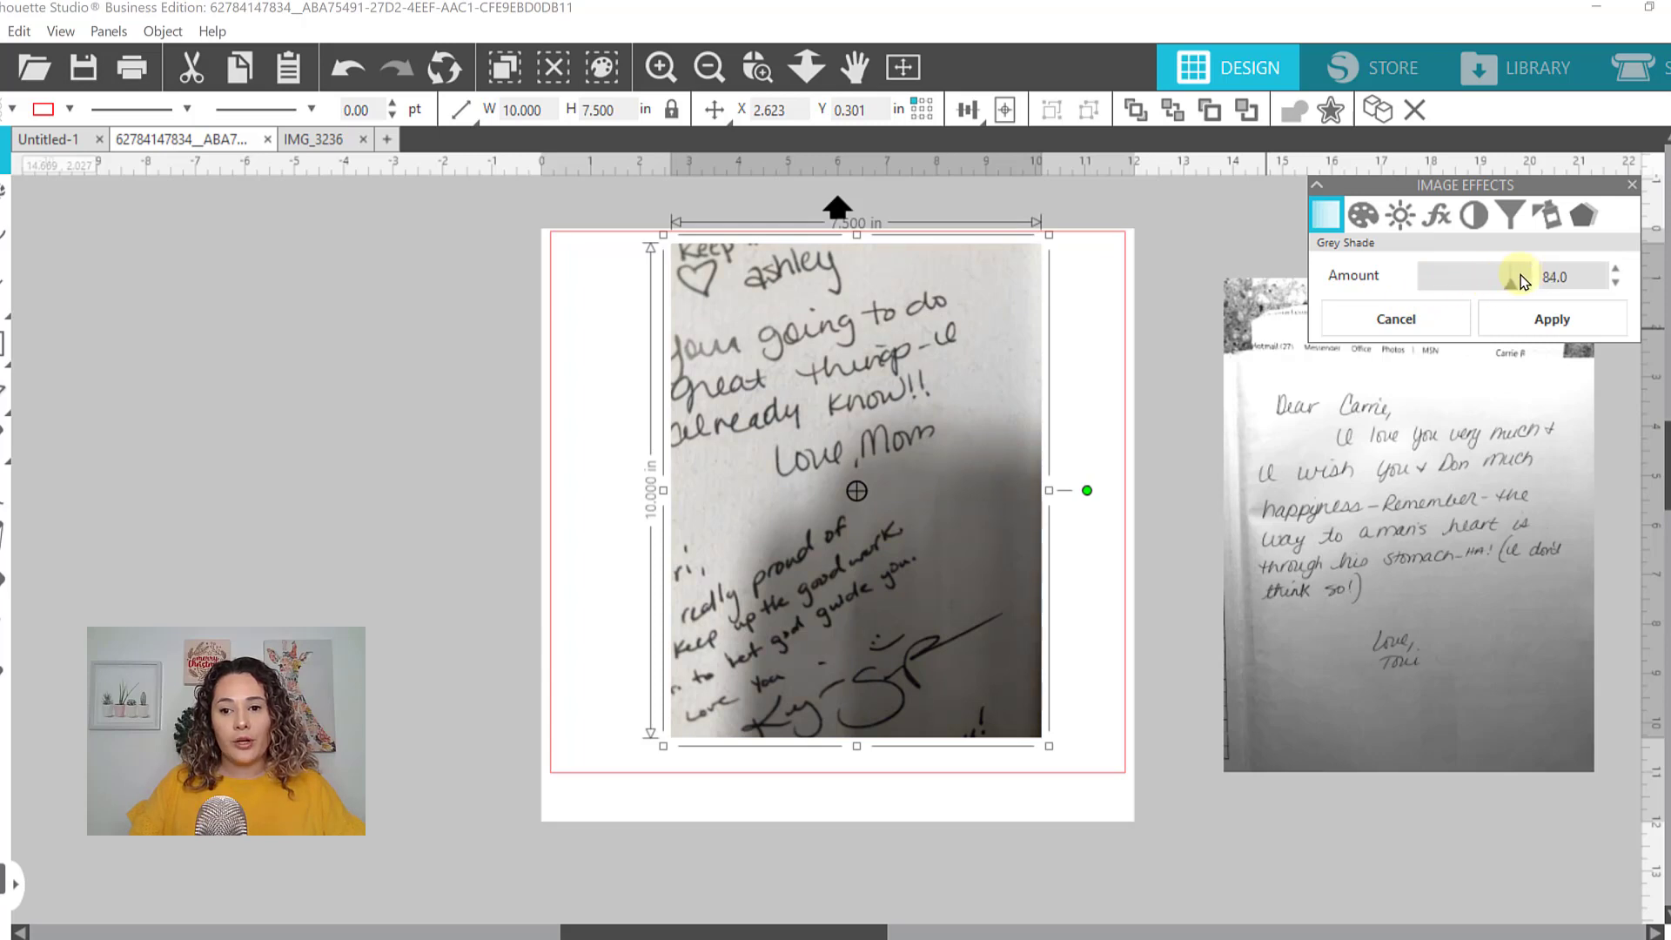
click(1523, 325)
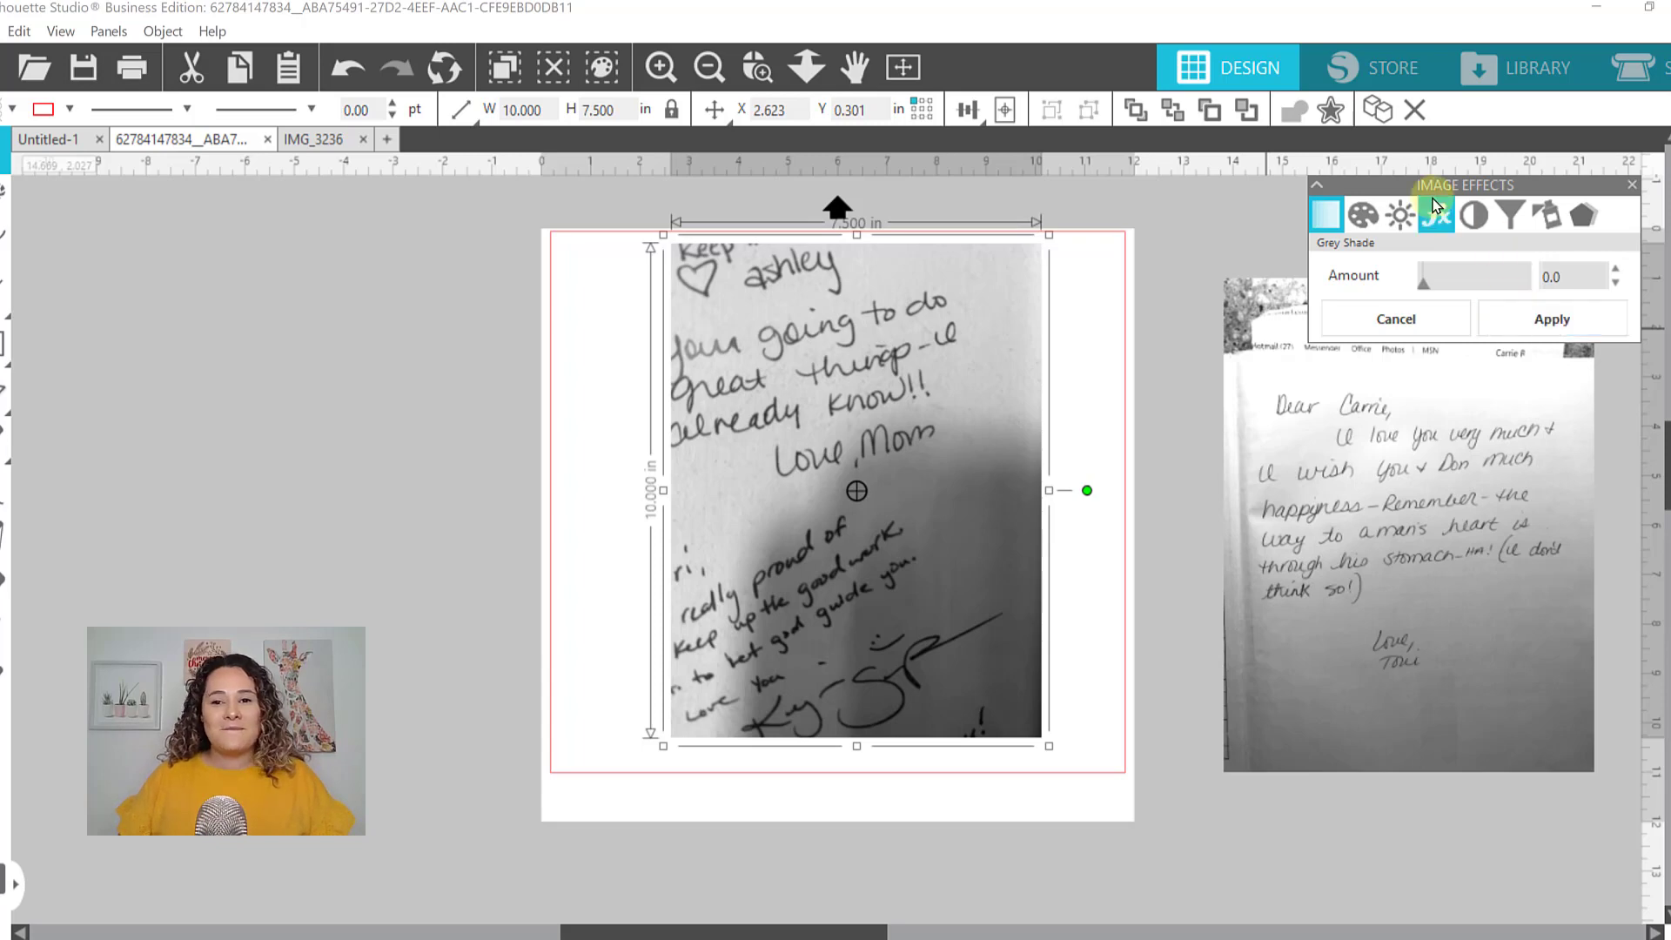
click(1400, 215)
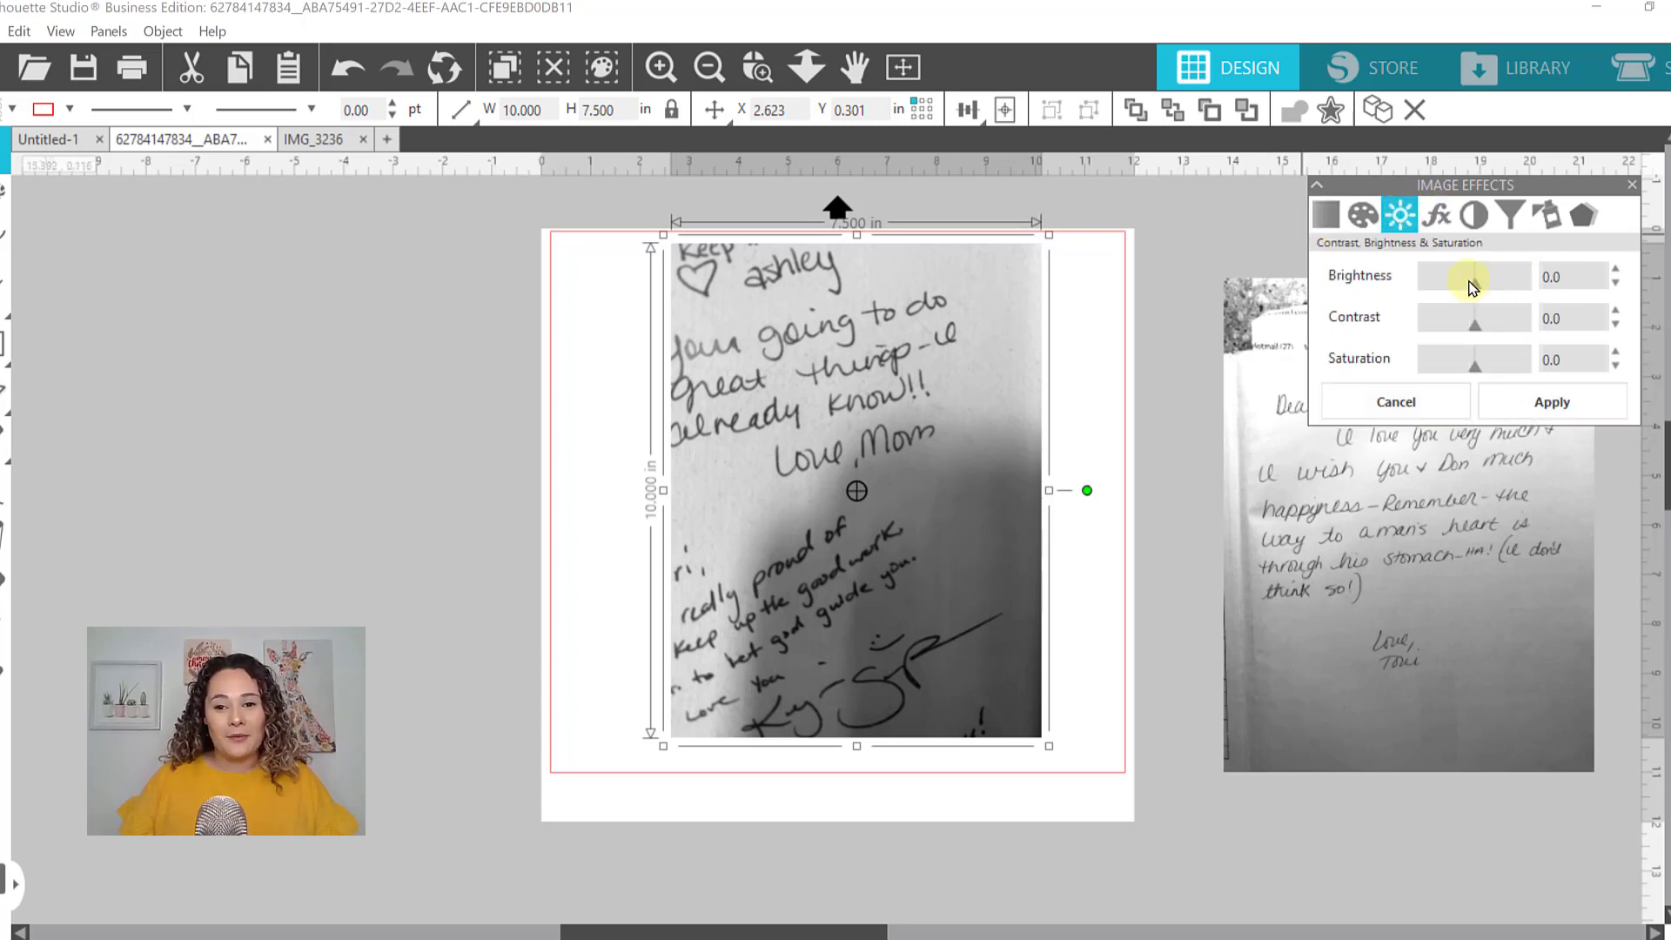
mouse_move(1484, 293)
mouse_down()
mouse_move(1508, 291)
mouse_move(1480, 325)
mouse_move(1506, 323)
mouse_move(1478, 323)
mouse_up()
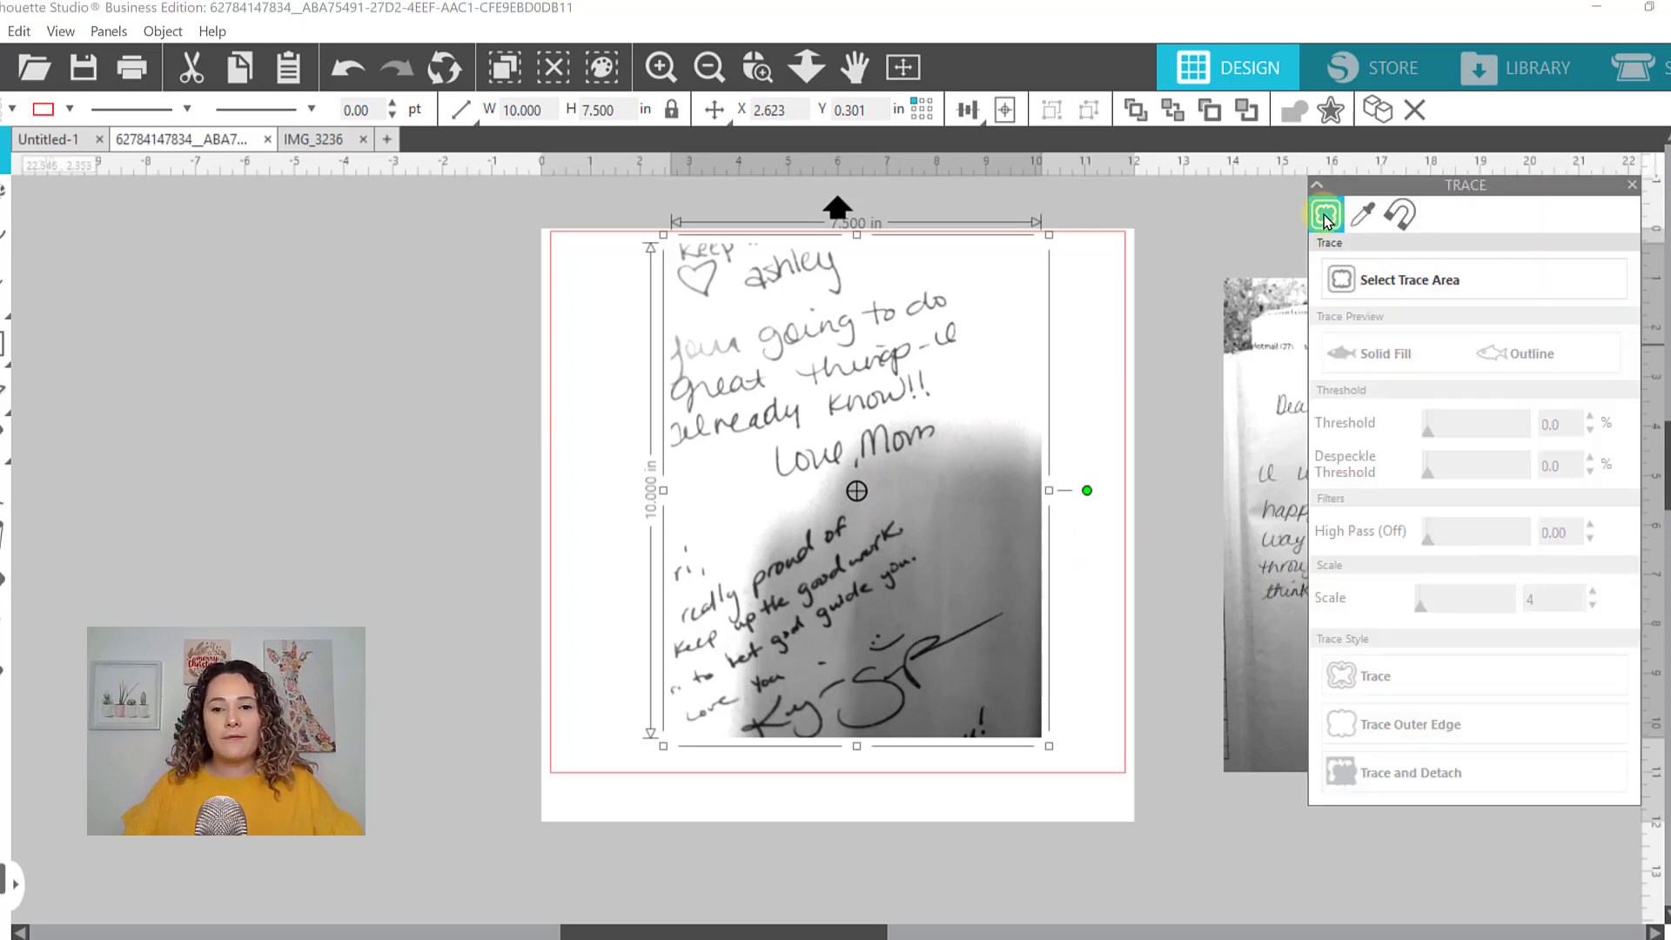
Mark a trace area tightly around the handwritten 'Love, Mom'
click(1382, 282)
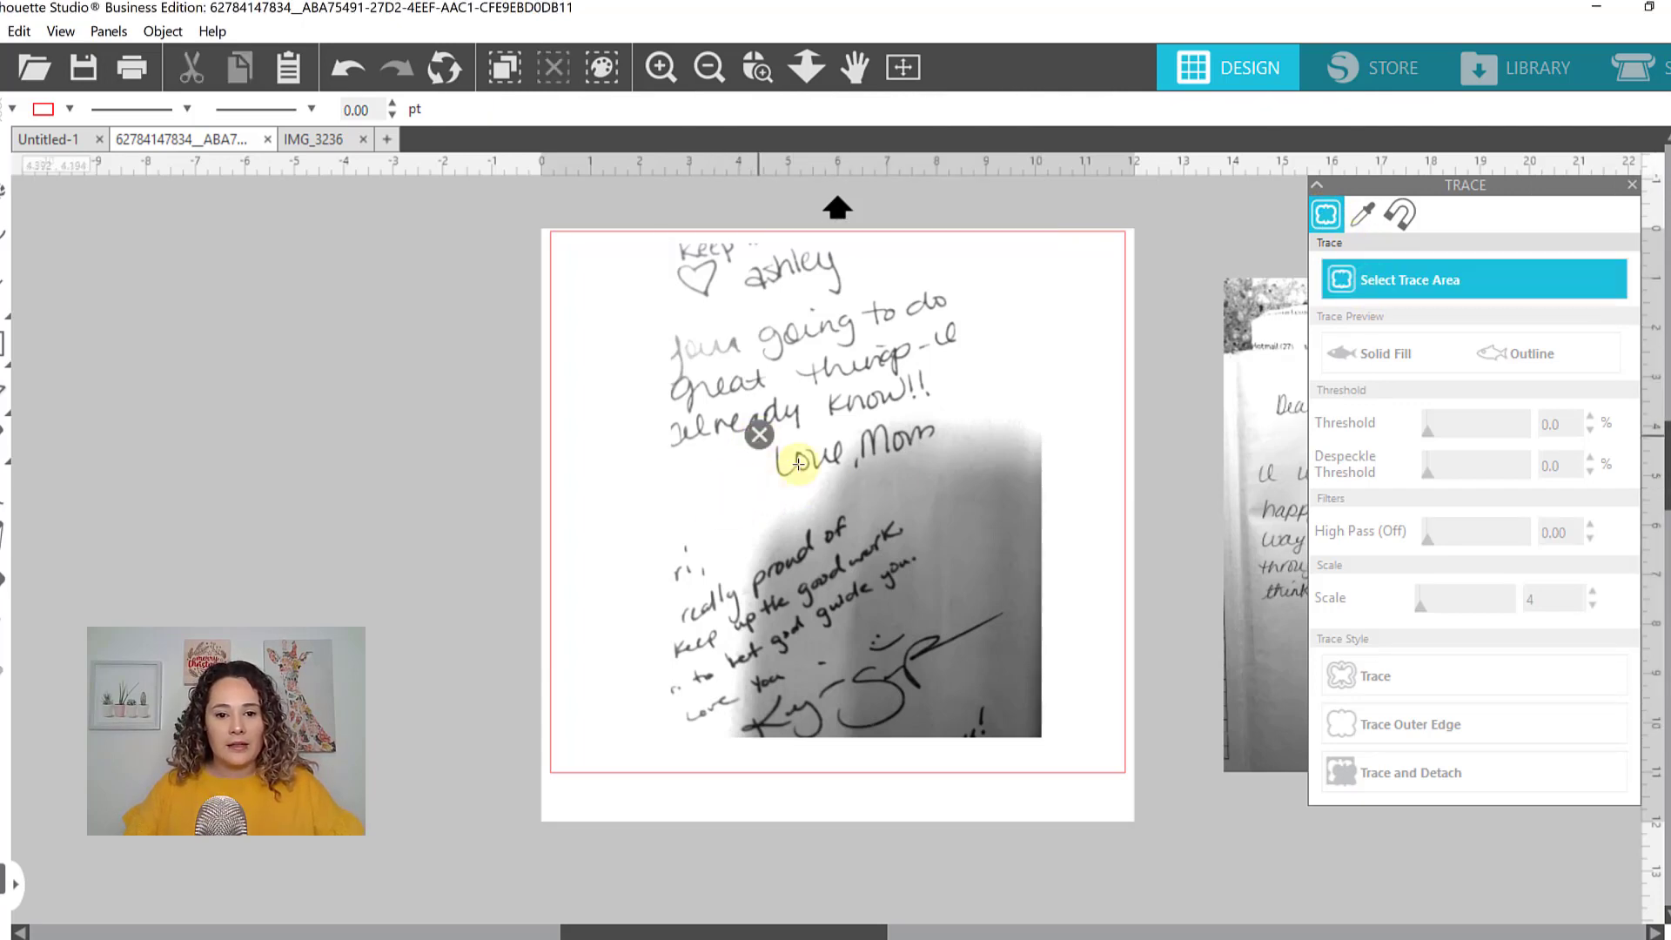
mouse_move(809, 470)
mouse_down()
mouse_move(962, 478)
mouse_move(958, 501)
mouse_up()
mouse_move(857, 430)
mouse_down()
mouse_move(850, 362)
mouse_move(836, 369)
mouse_up()
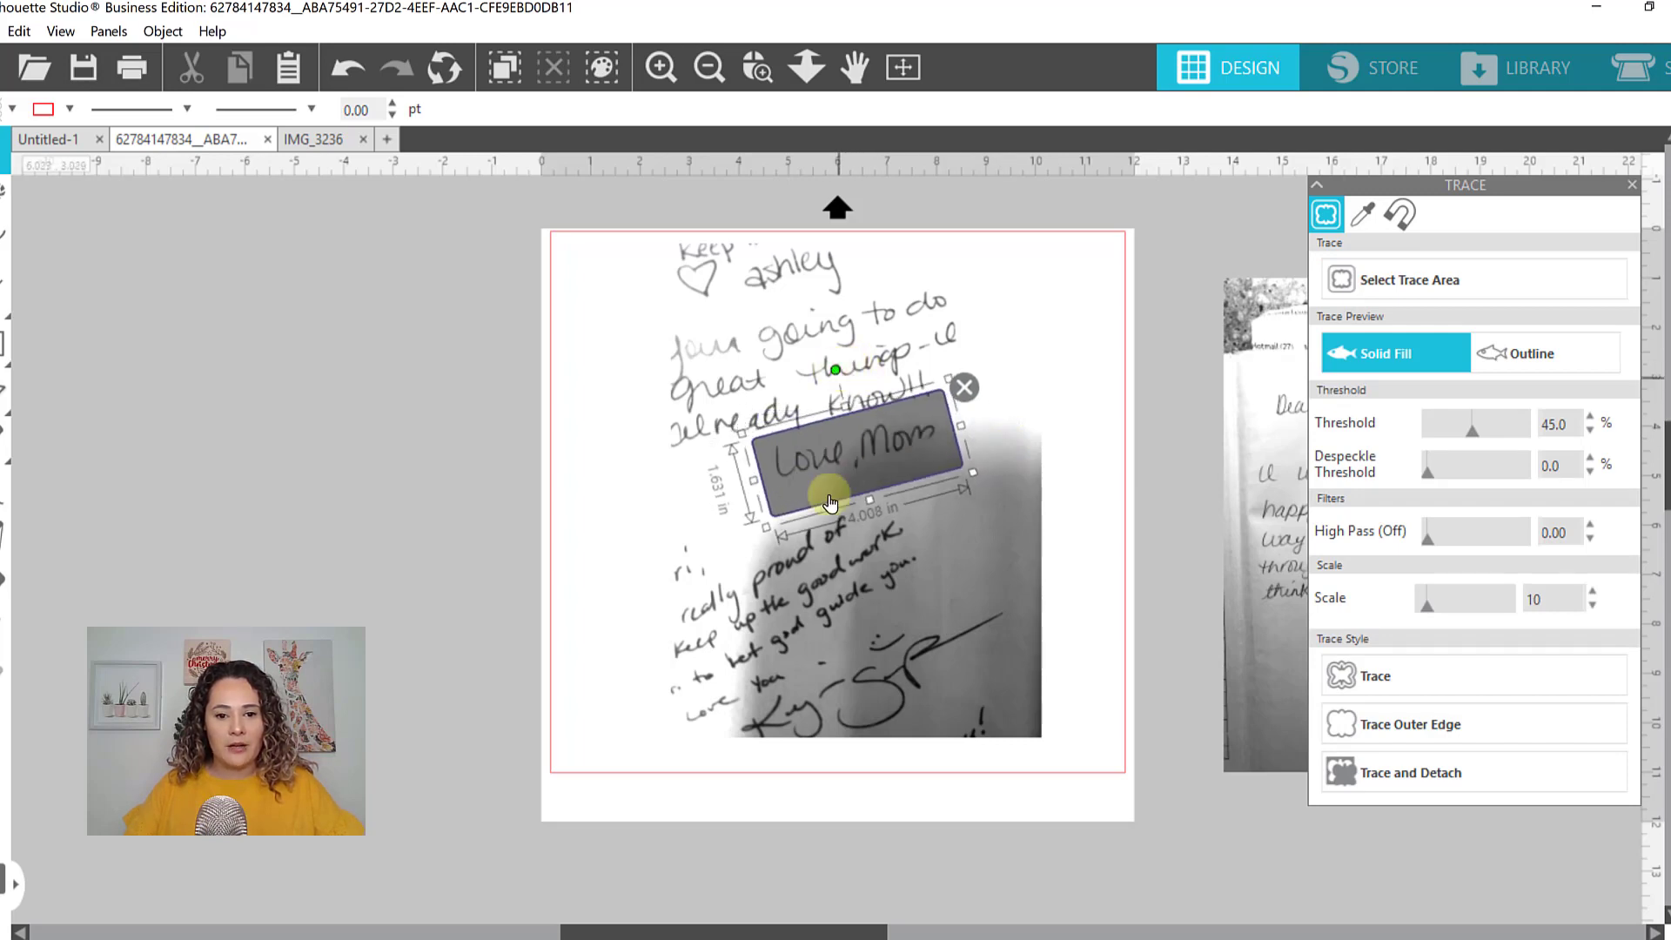
drag(868, 463, 871, 465)
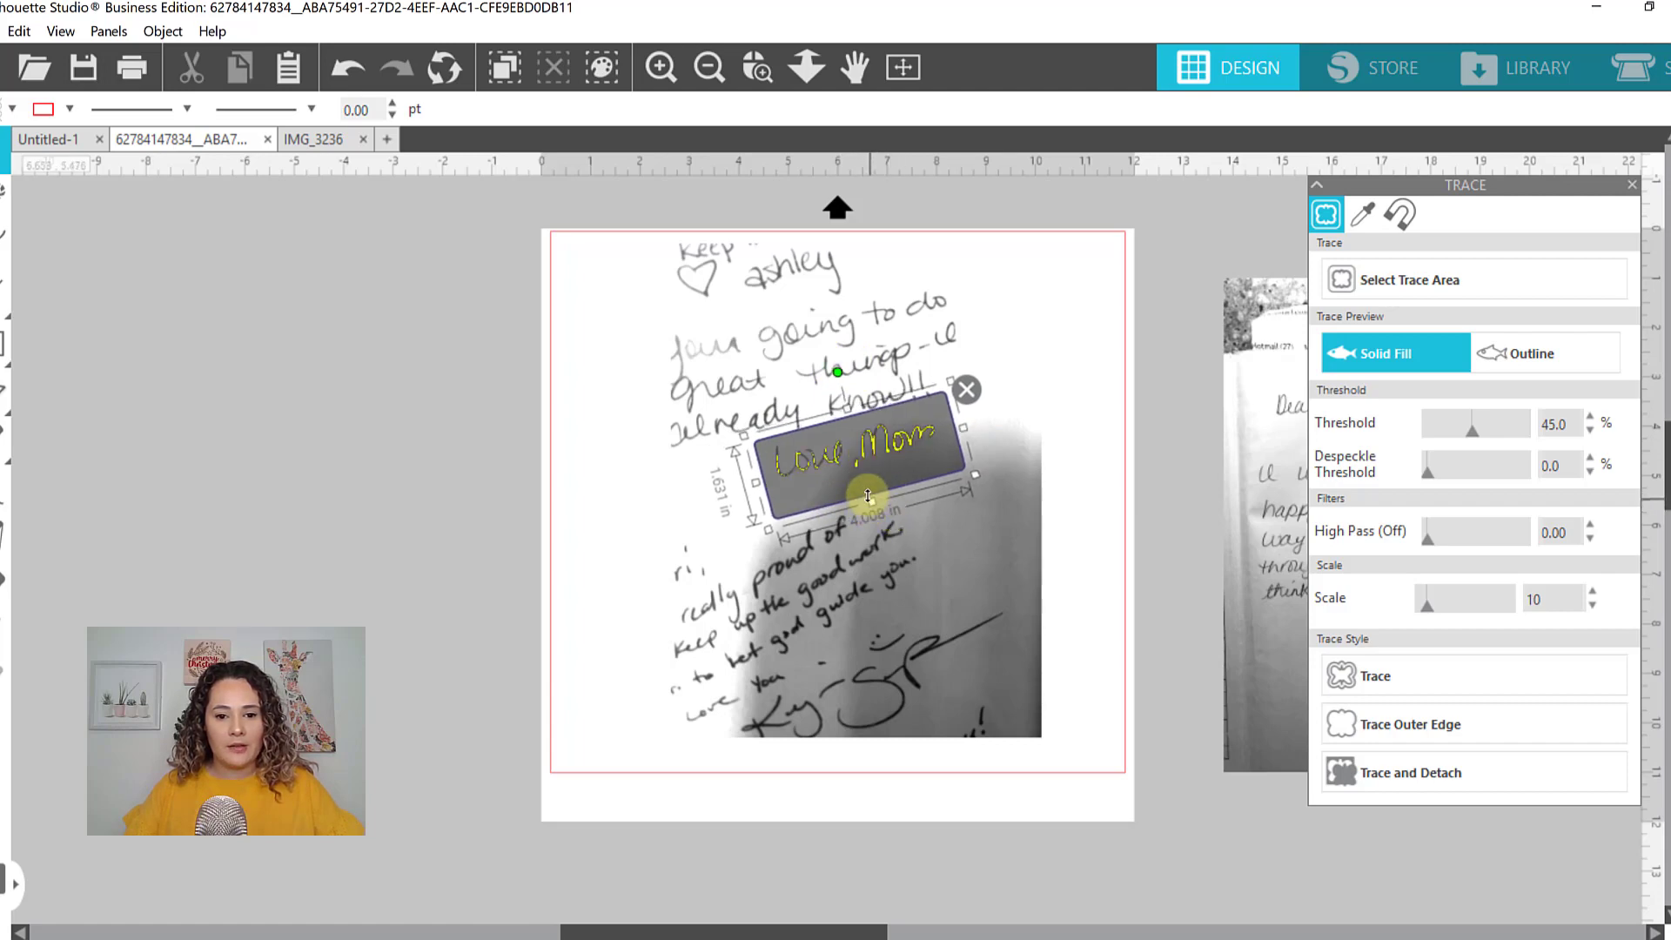
drag(867, 494, 866, 478)
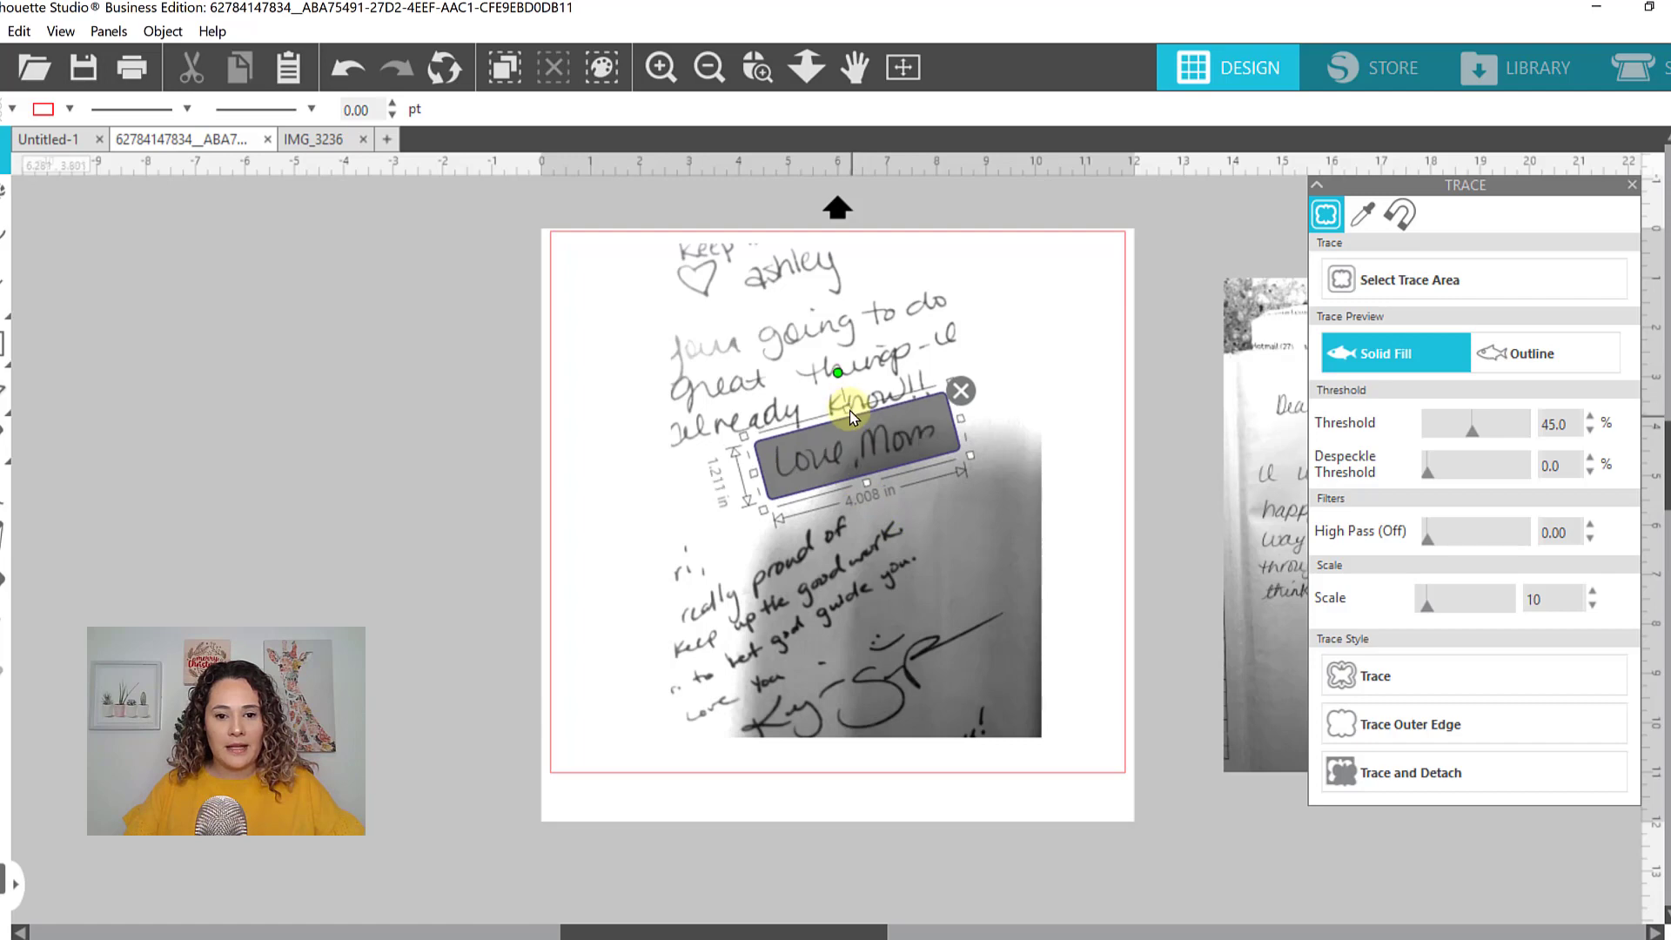
drag(852, 418, 854, 422)
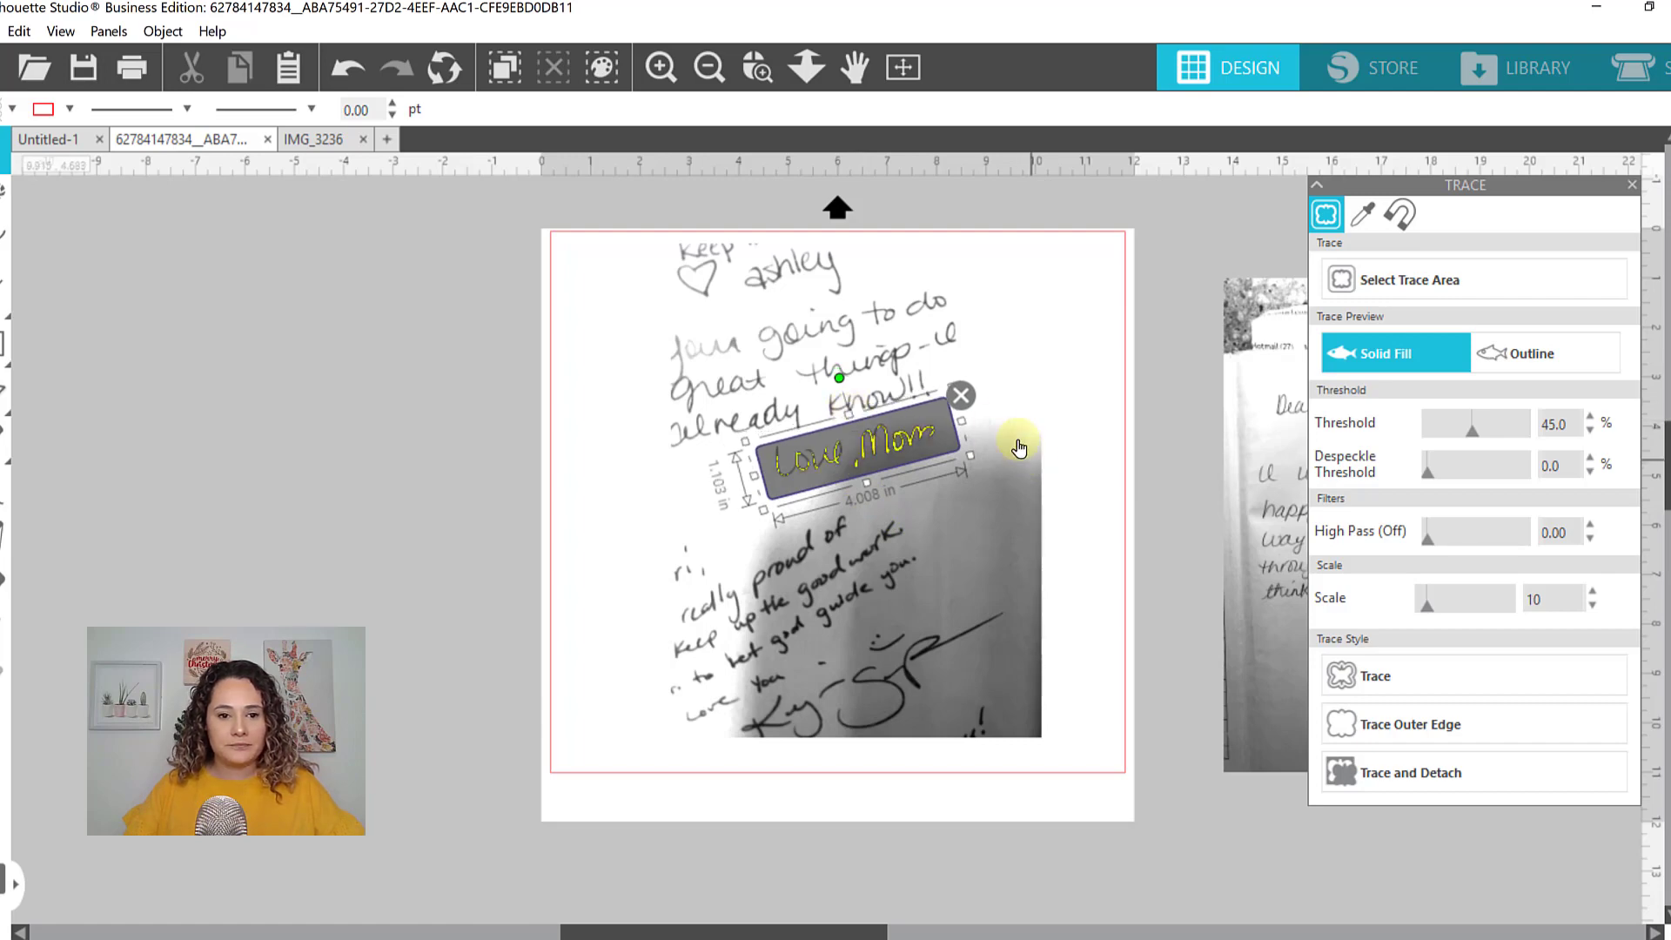
Zoom in on the area and set trace threshold to about 72% and scale to 4
click(755, 68)
click(1060, 470)
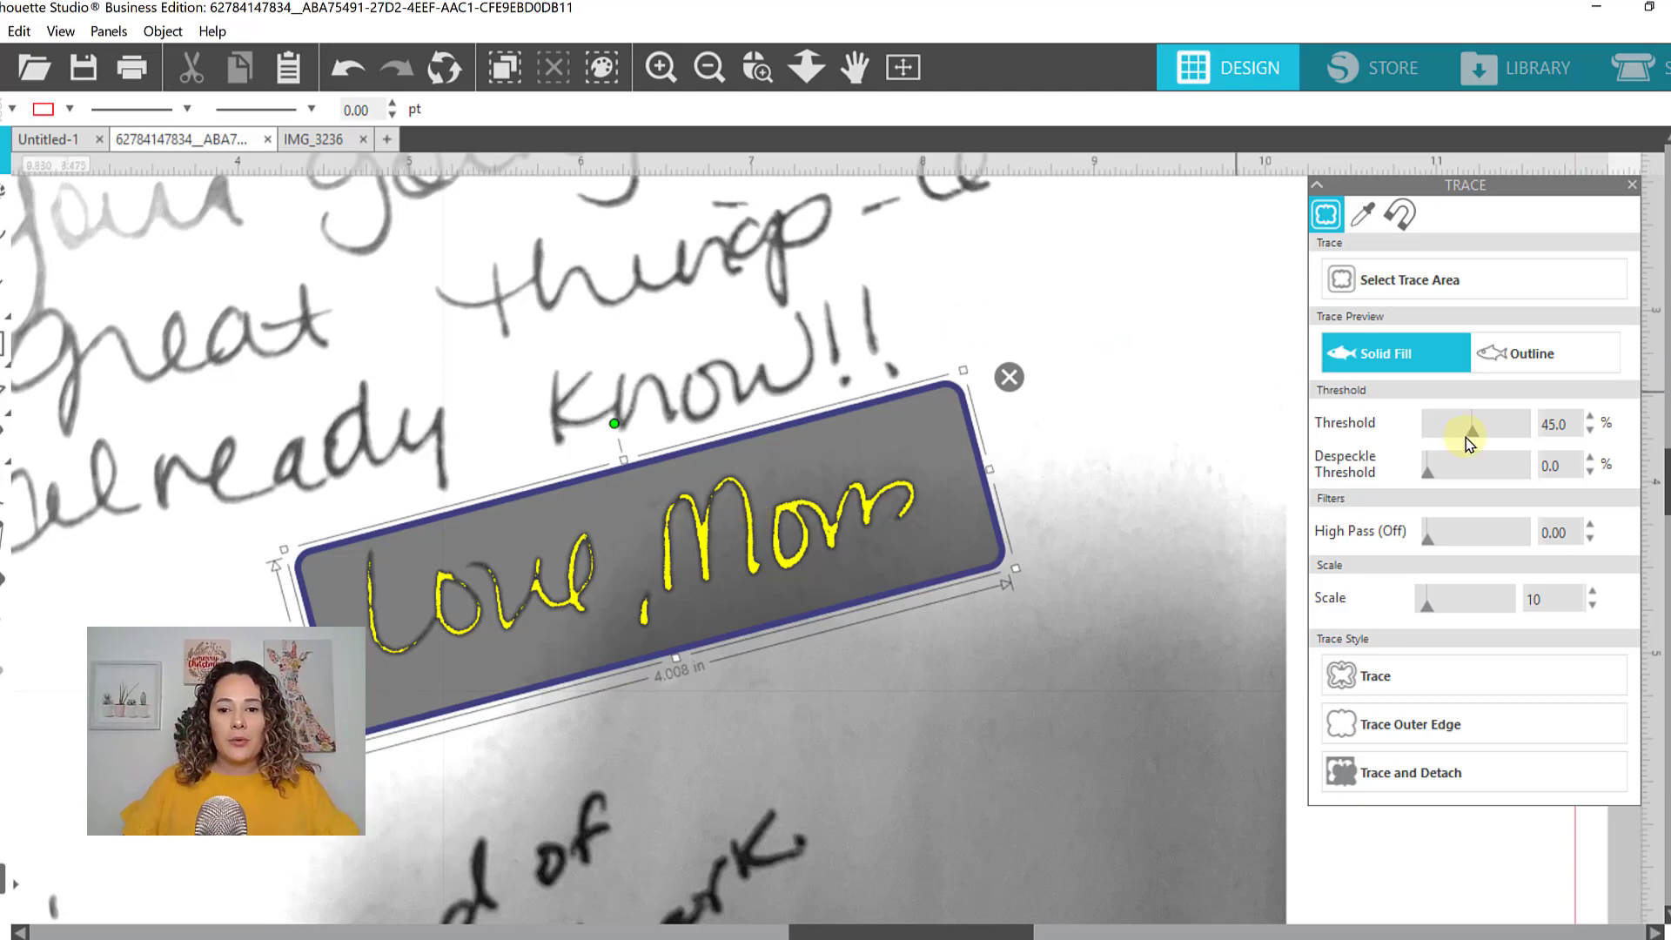
mouse_move(1473, 435)
mouse_down()
mouse_move(1502, 432)
mouse_move(1489, 426)
mouse_up()
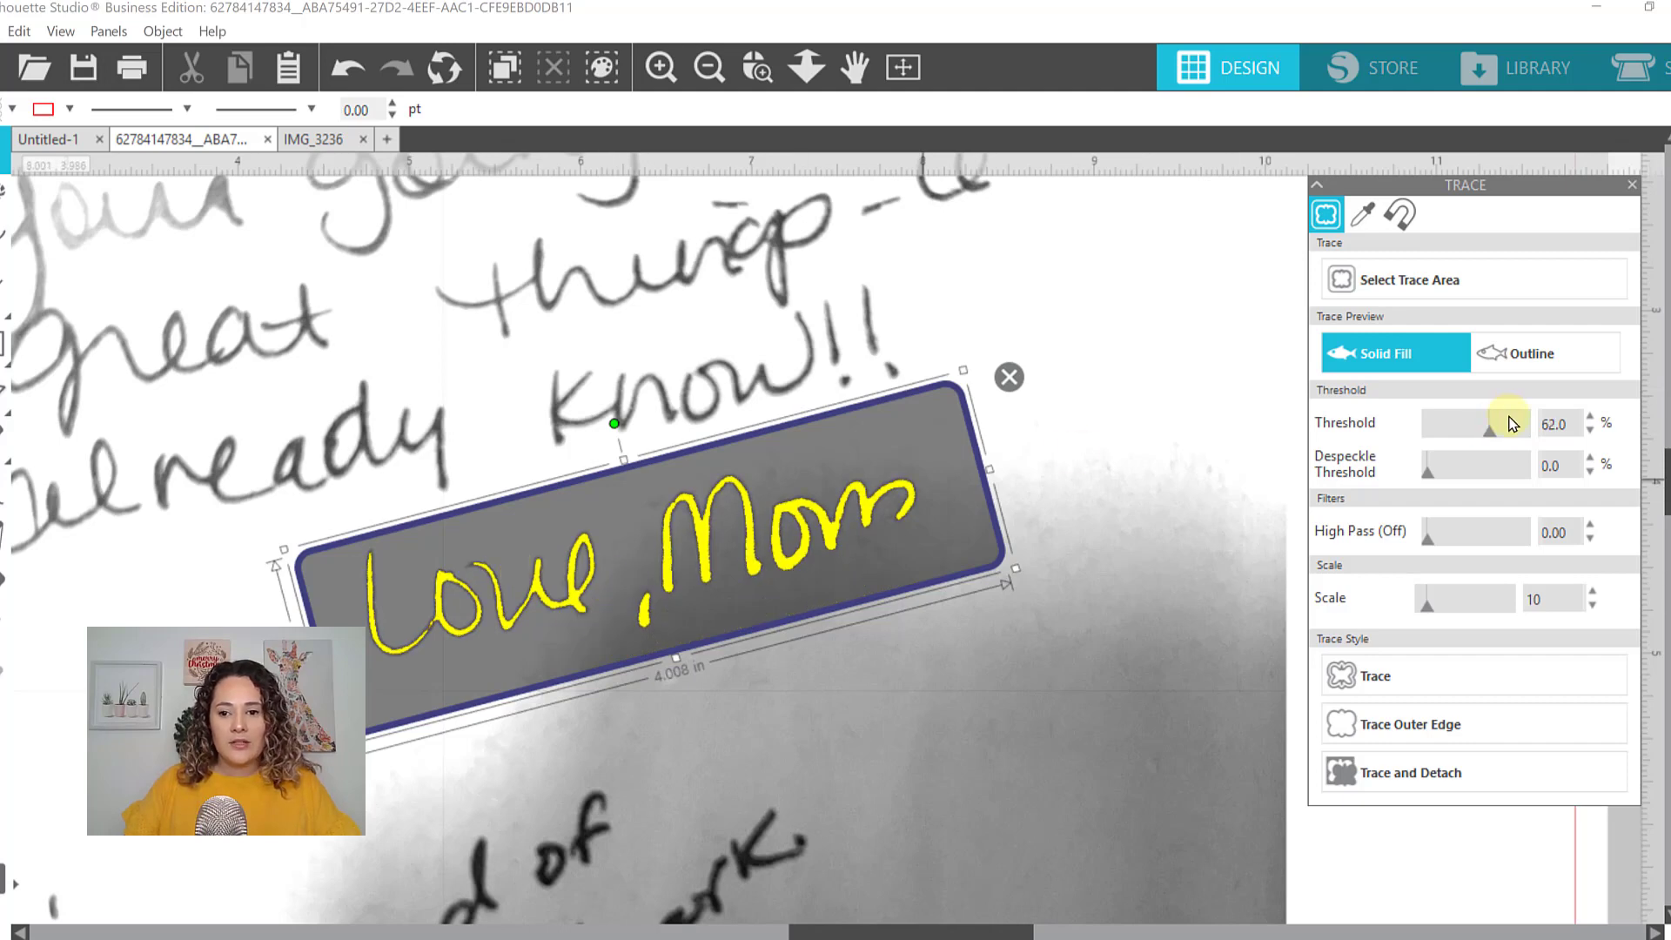
drag(1497, 434, 1500, 434)
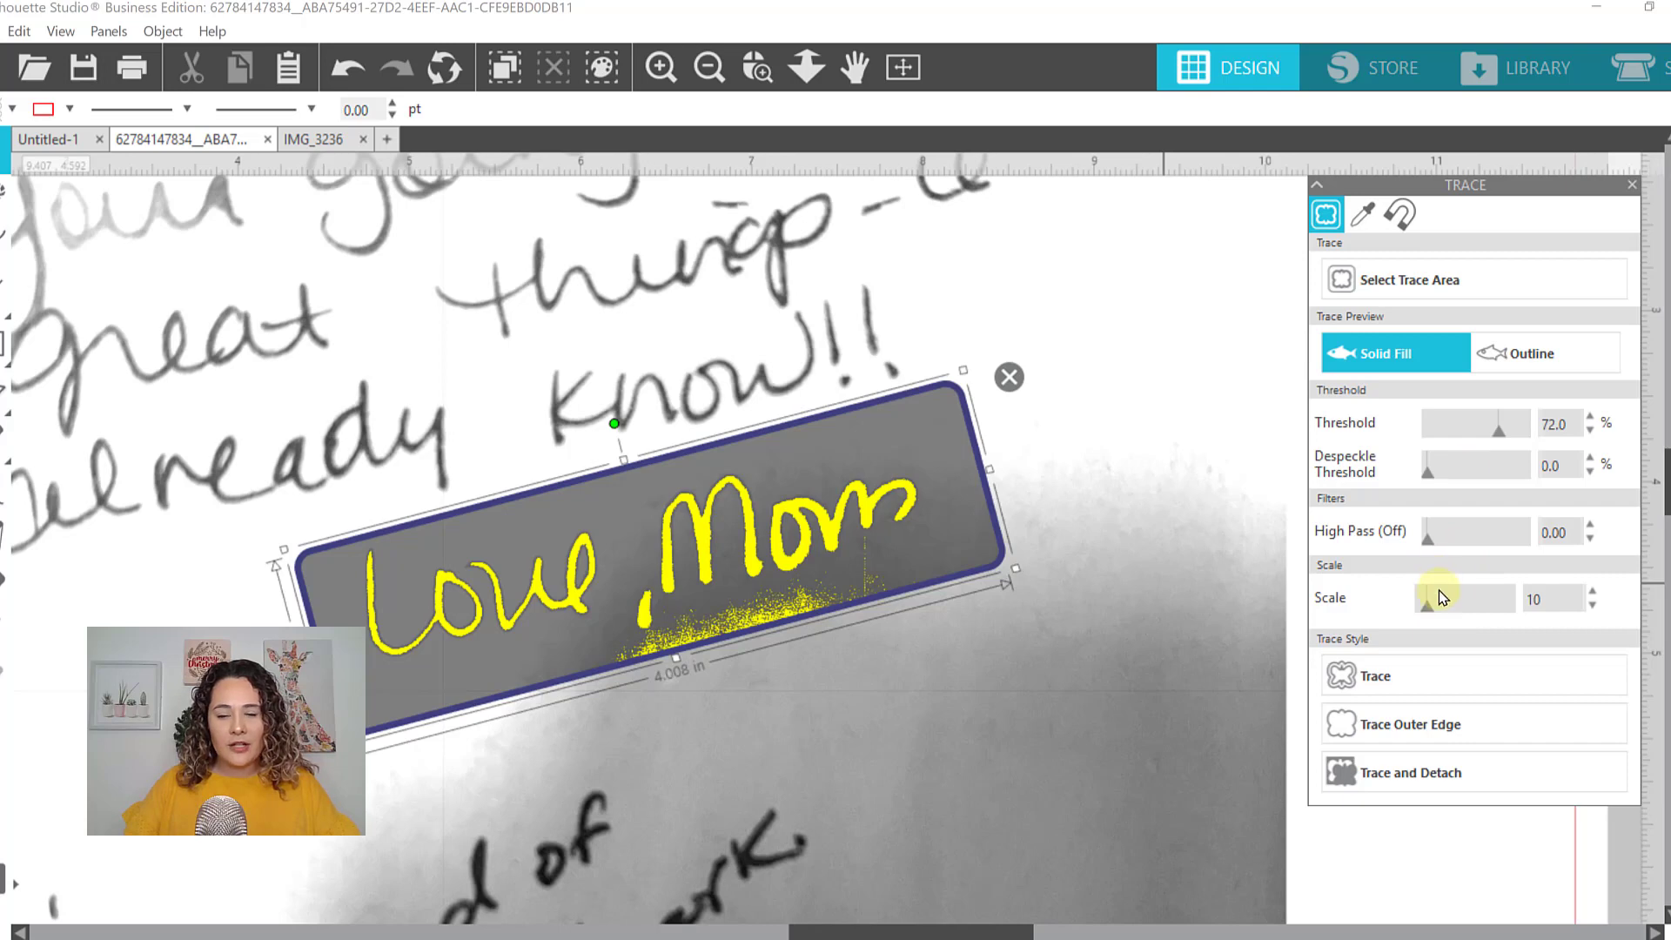
drag(1424, 612, 1355, 614)
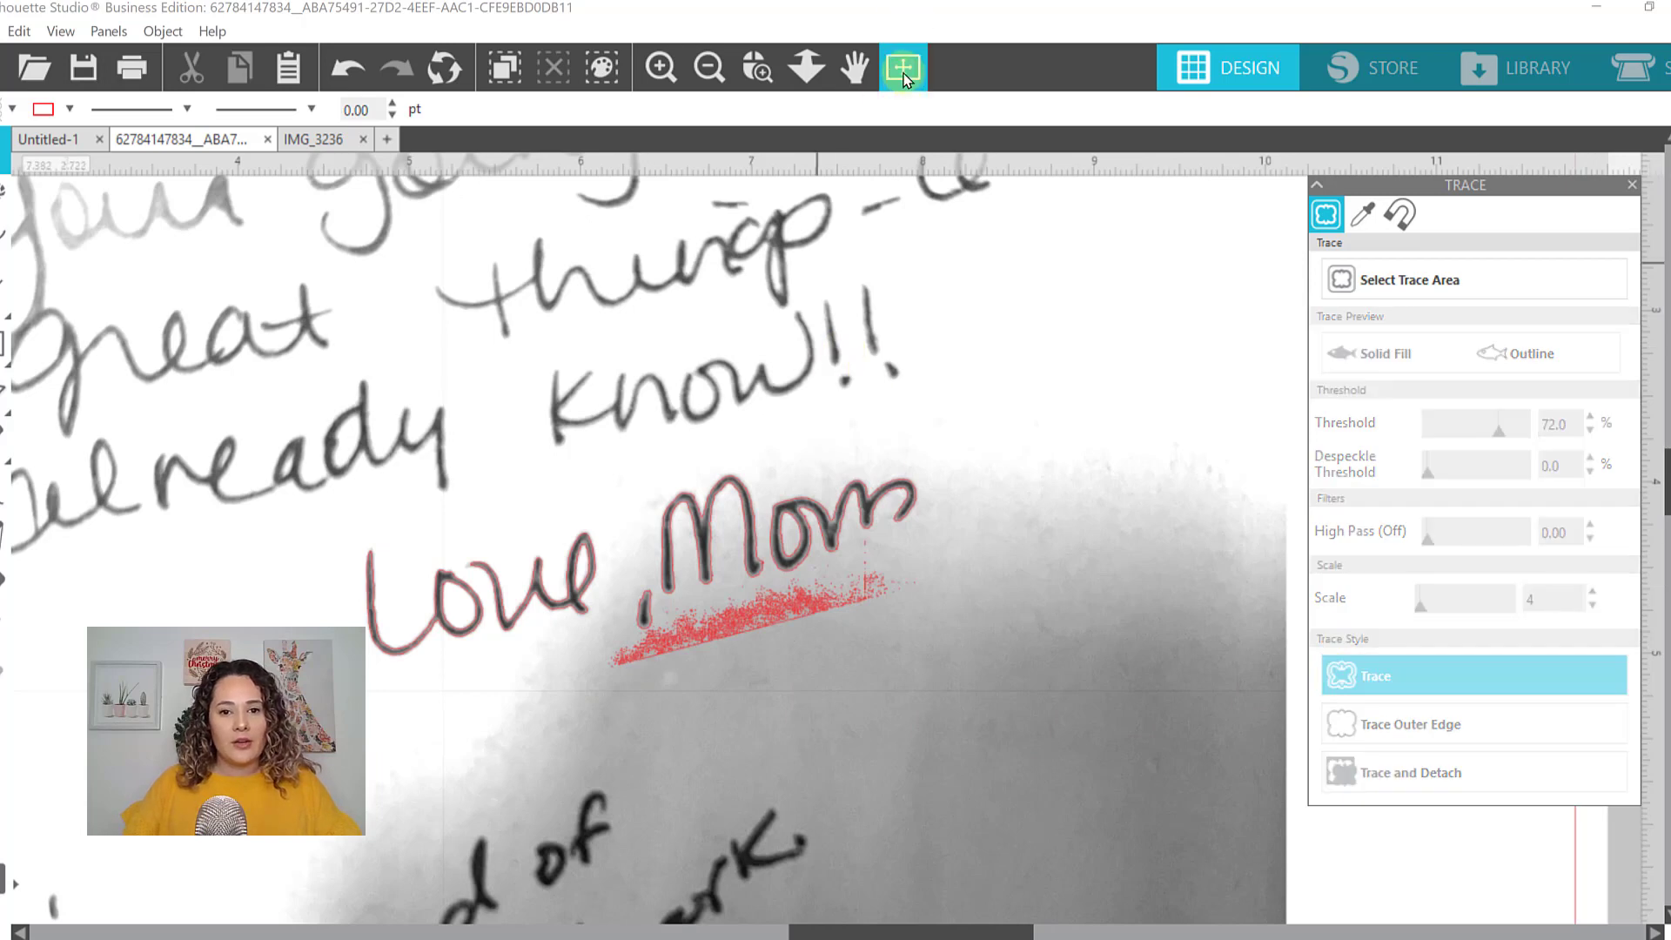
Move the ashley photo off the mat, fill the 'Love, Mom' trace dark and park it top-left
click(902, 70)
drag(899, 519, 369, 548)
click(880, 447)
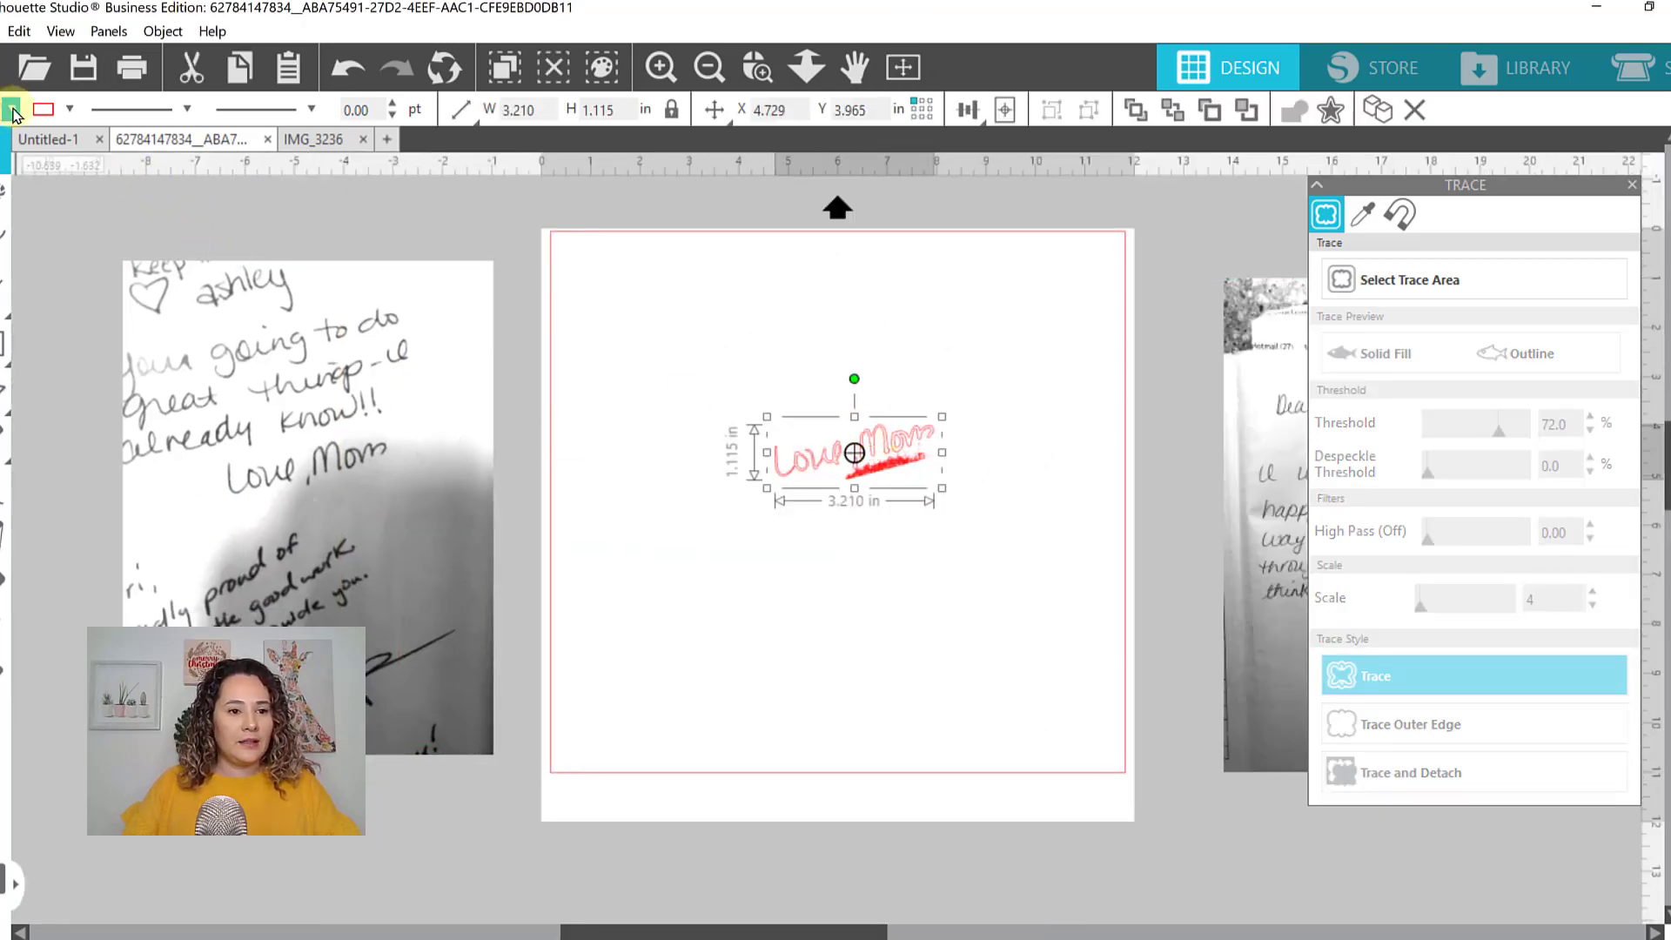
click(11, 110)
click(205, 133)
click(728, 571)
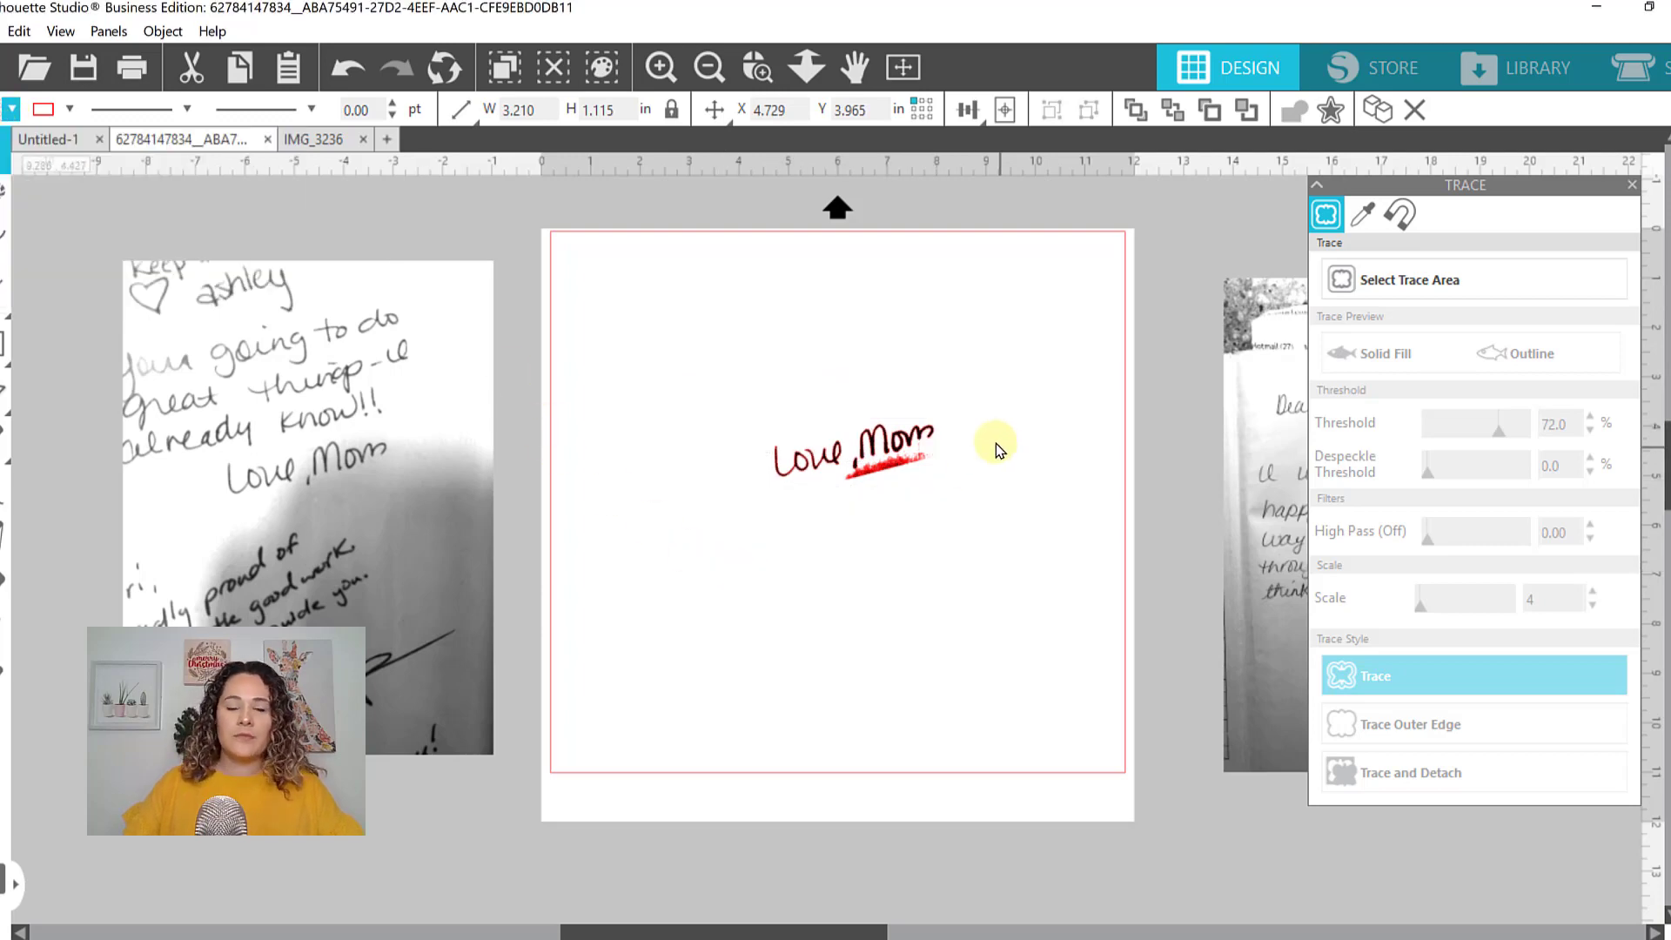
mouse_move(940, 455)
mouse_down()
mouse_move(849, 433)
mouse_move(742, 300)
mouse_up()
Bring the Dear Carrie letter photo onto the mat and zoom in on it
drag(1257, 418, 1082, 579)
click(758, 67)
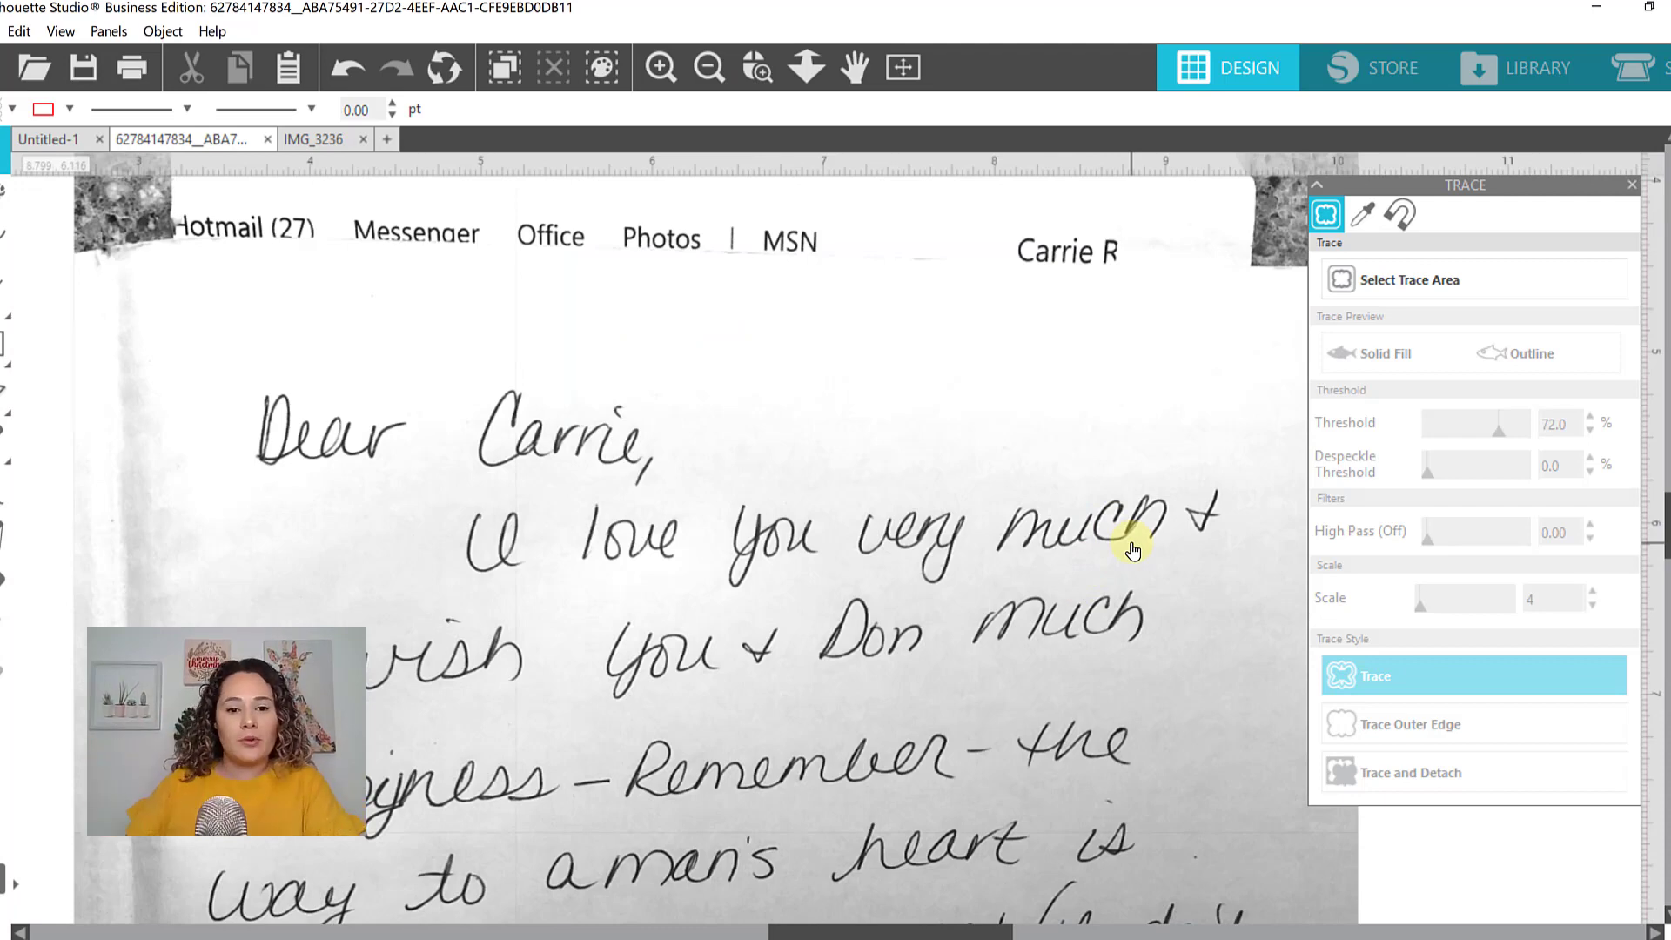
click(1390, 295)
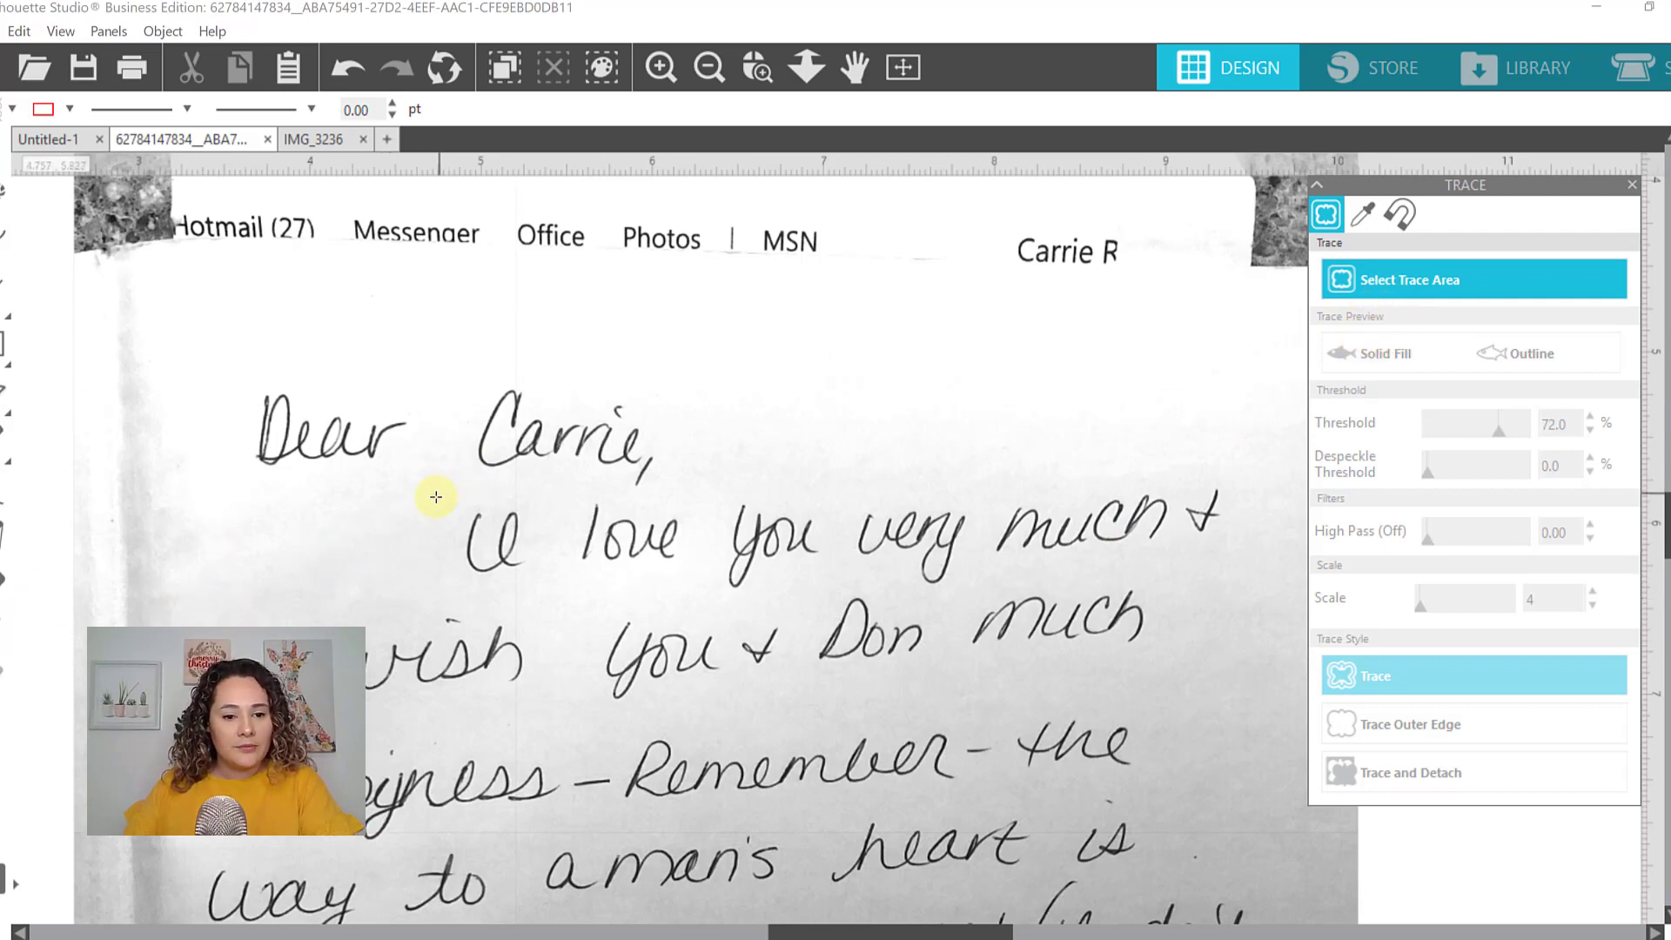
Mark 'I love you very much' as the trace area, zoom in and raise the threshold to 70%
mouse_move(436, 497)
mouse_down()
mouse_move(597, 545)
mouse_move(1179, 522)
mouse_move(1167, 570)
mouse_move(1189, 578)
mouse_move(1189, 600)
mouse_up()
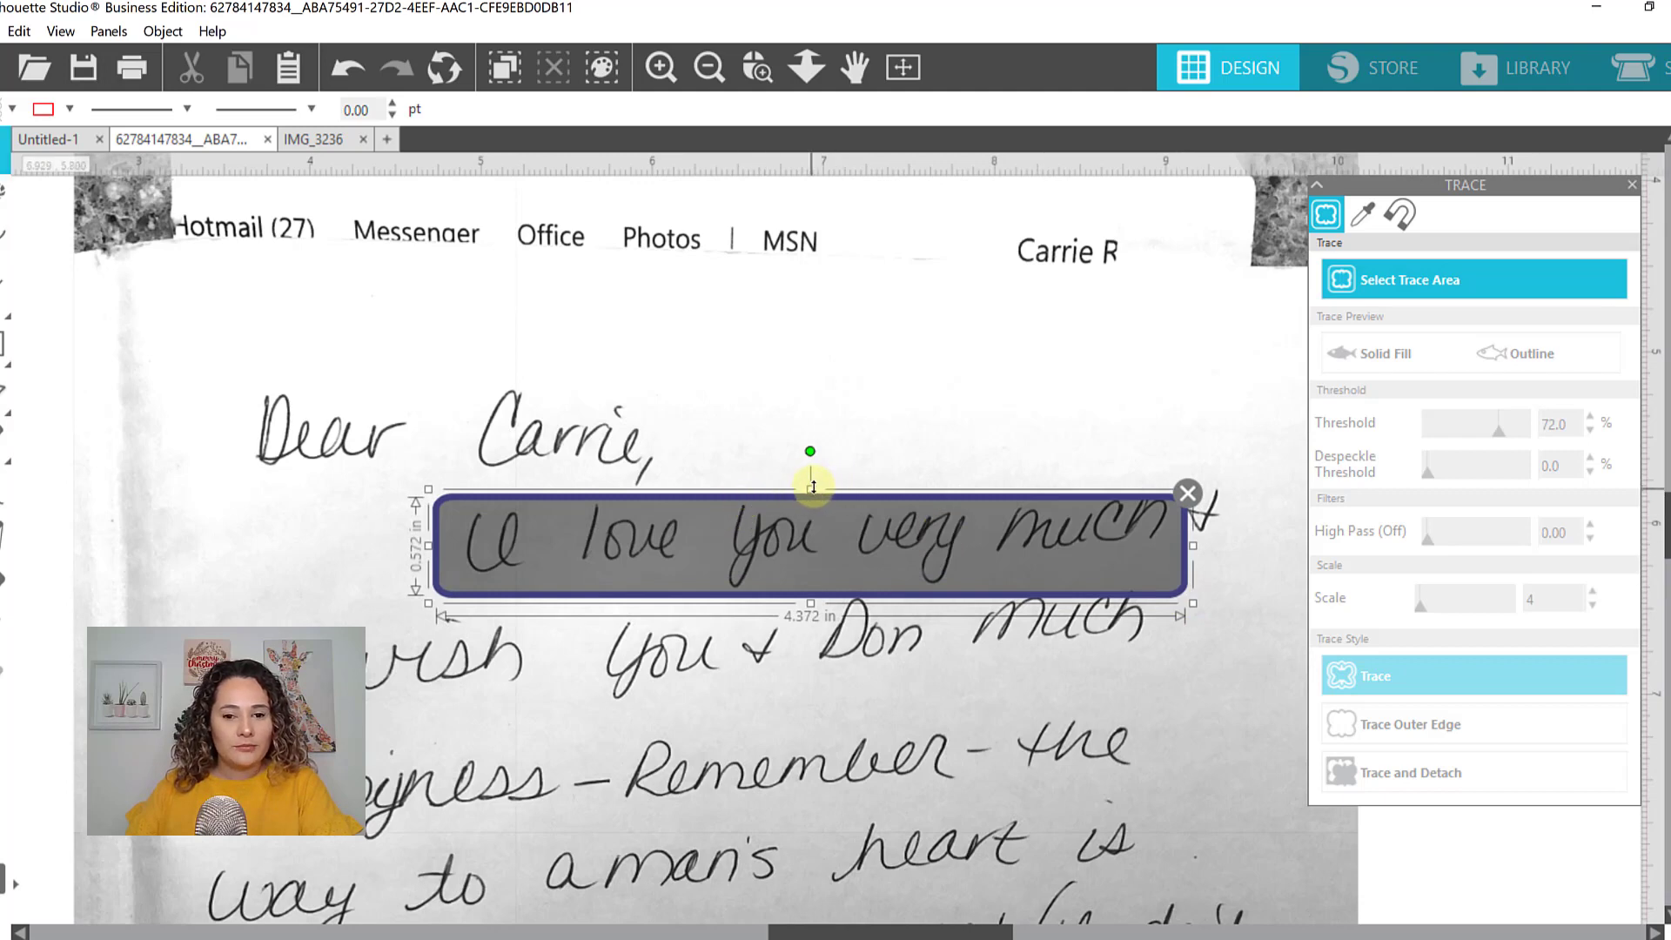
drag(813, 486, 822, 472)
click(754, 70)
click(1083, 626)
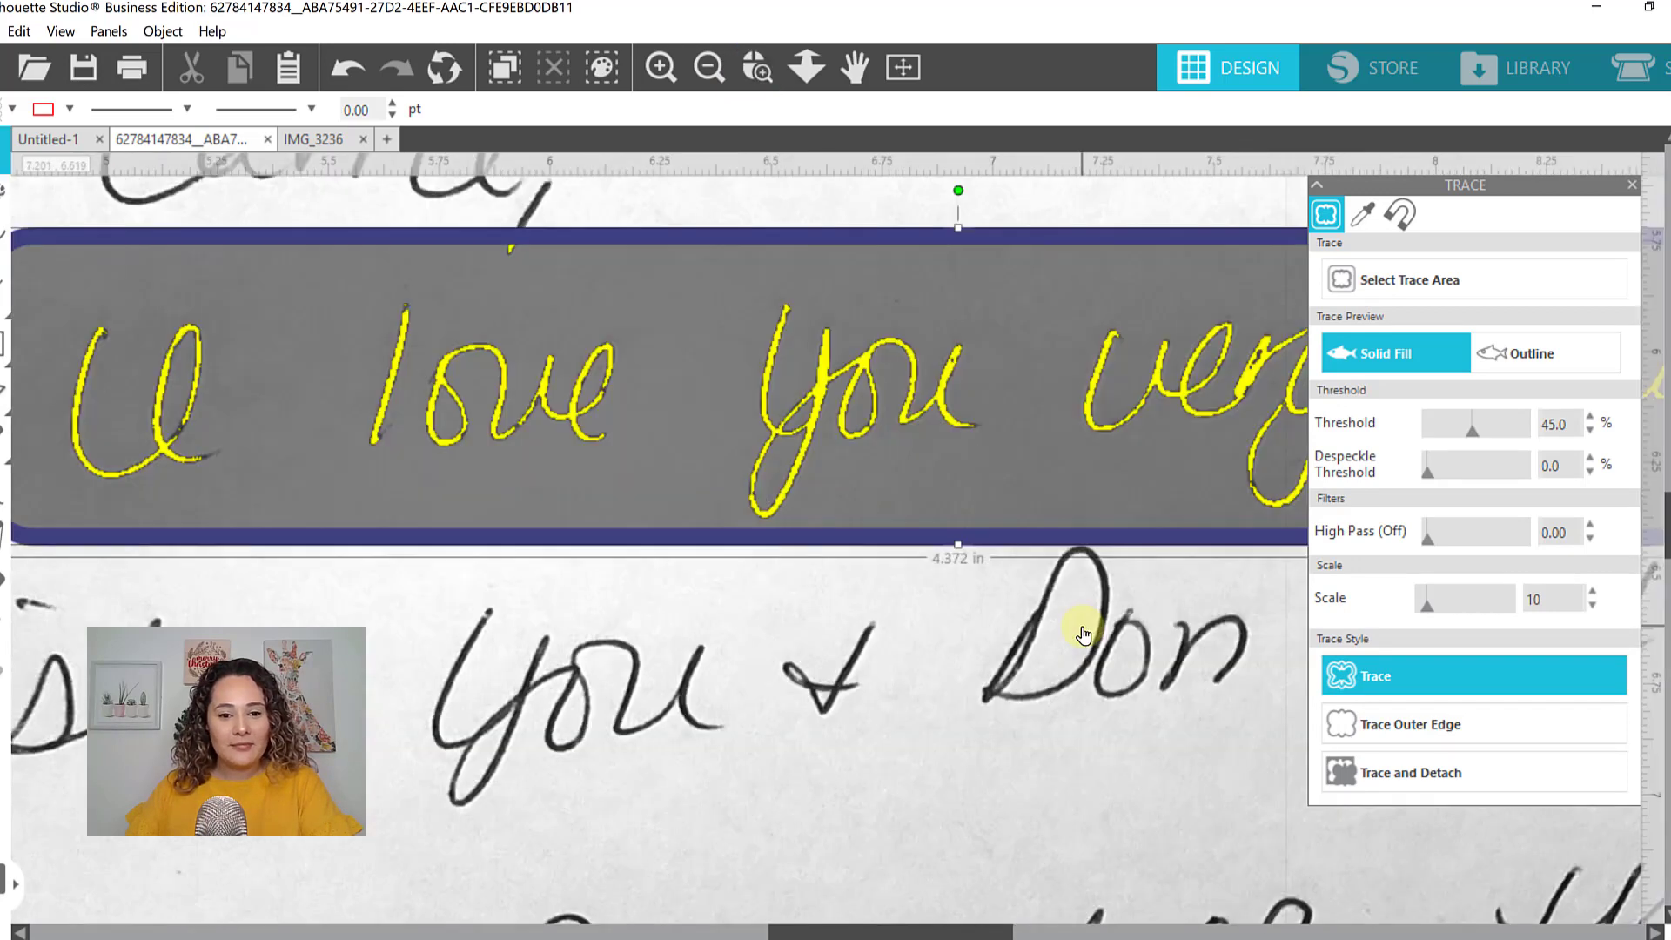
scroll(810, 688, up, 1)
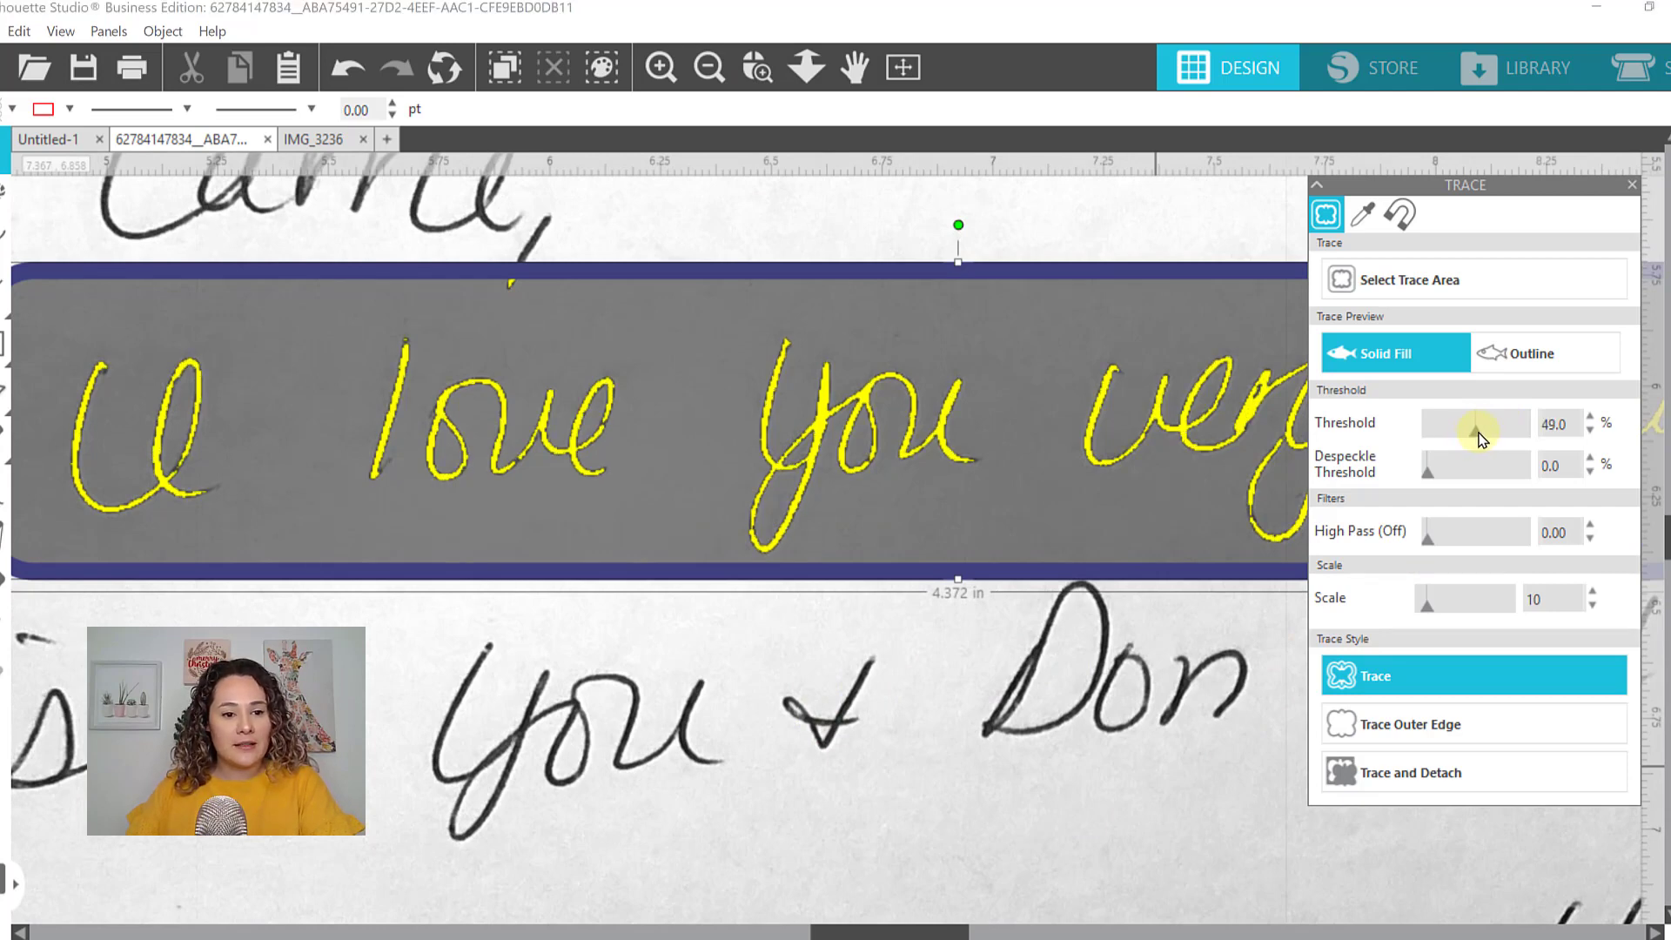
drag(1486, 437, 1494, 429)
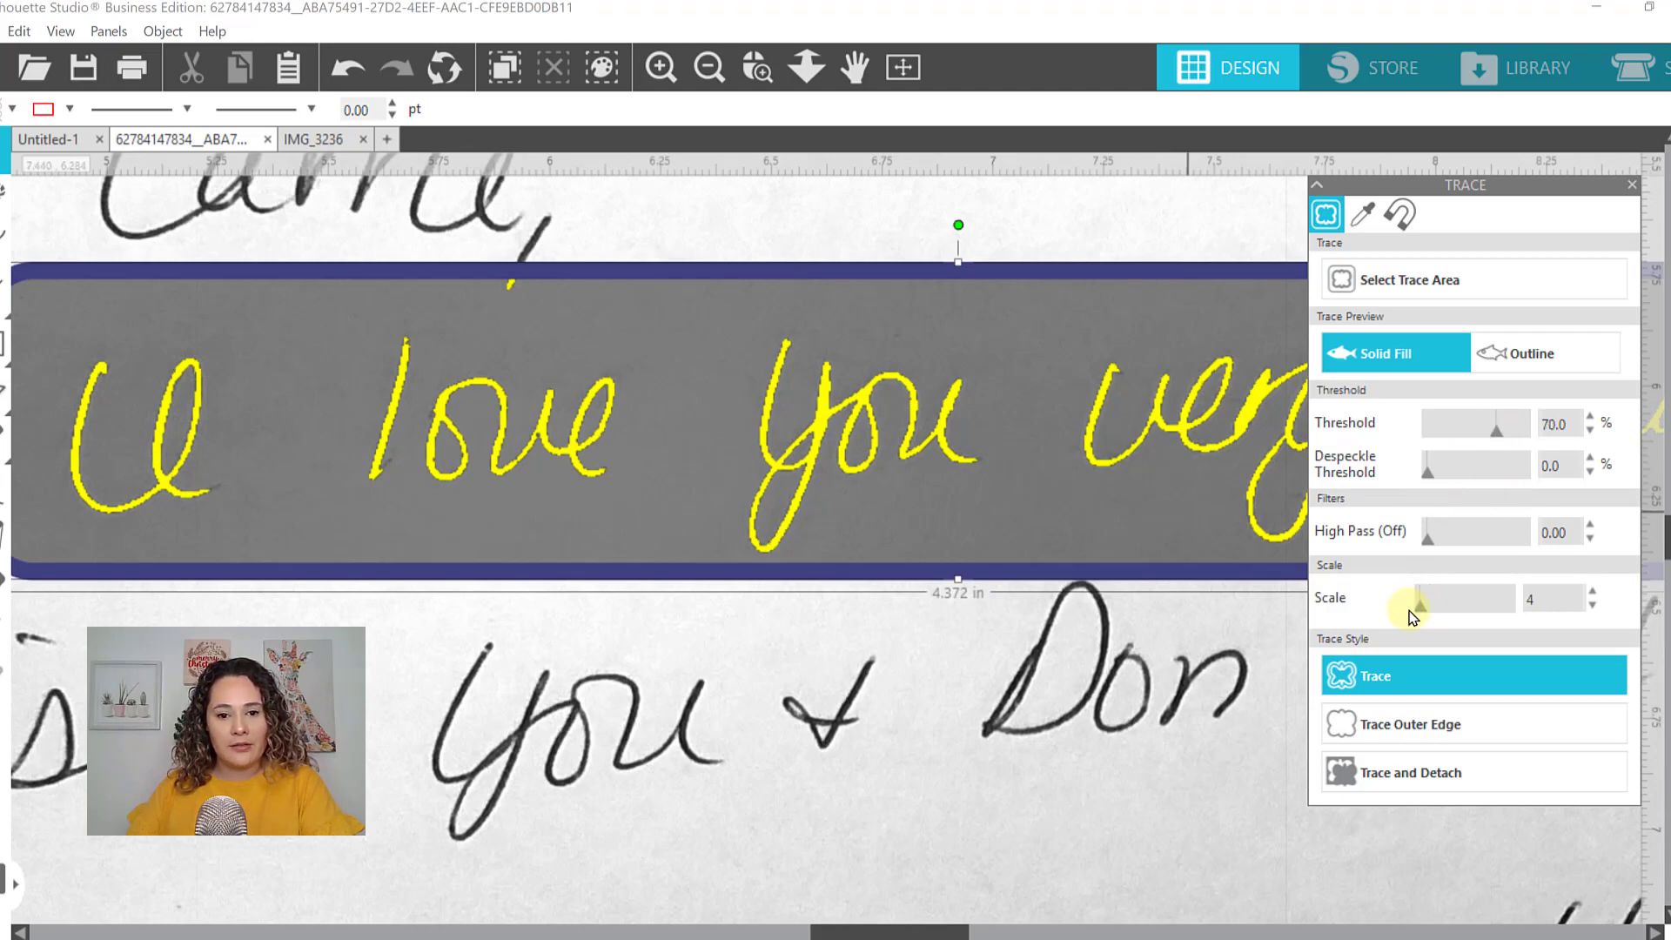
Trace the sentence, move the letter photo off the mat and fill the trace dark
click(1371, 684)
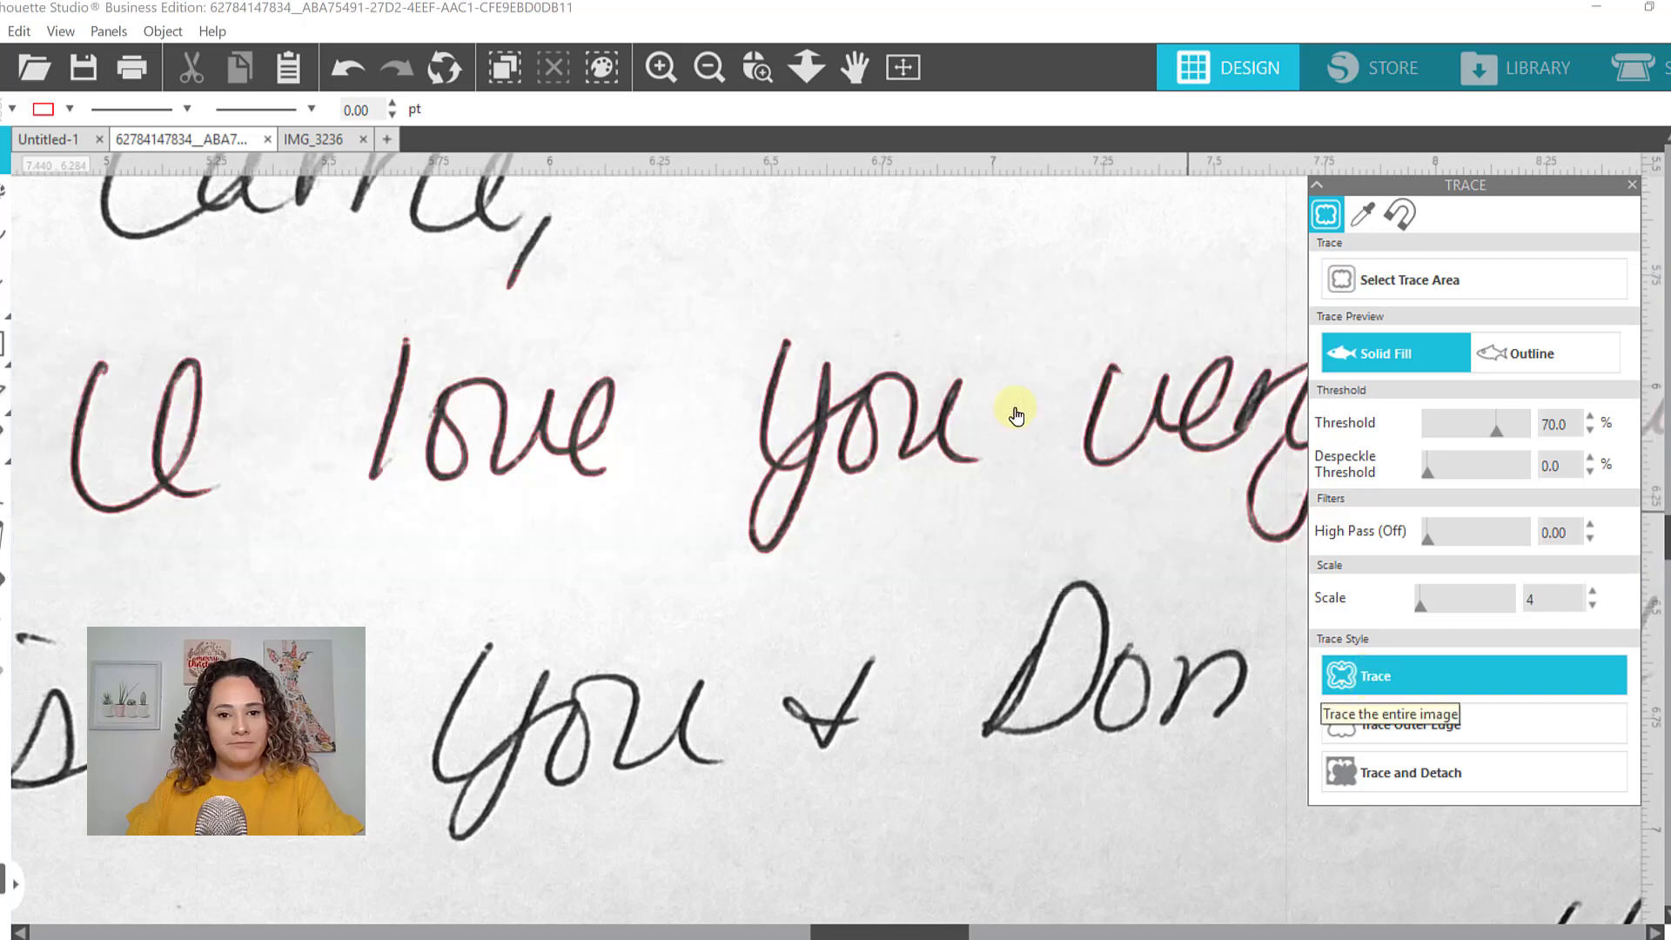
click(900, 75)
drag(801, 726, 1416, 627)
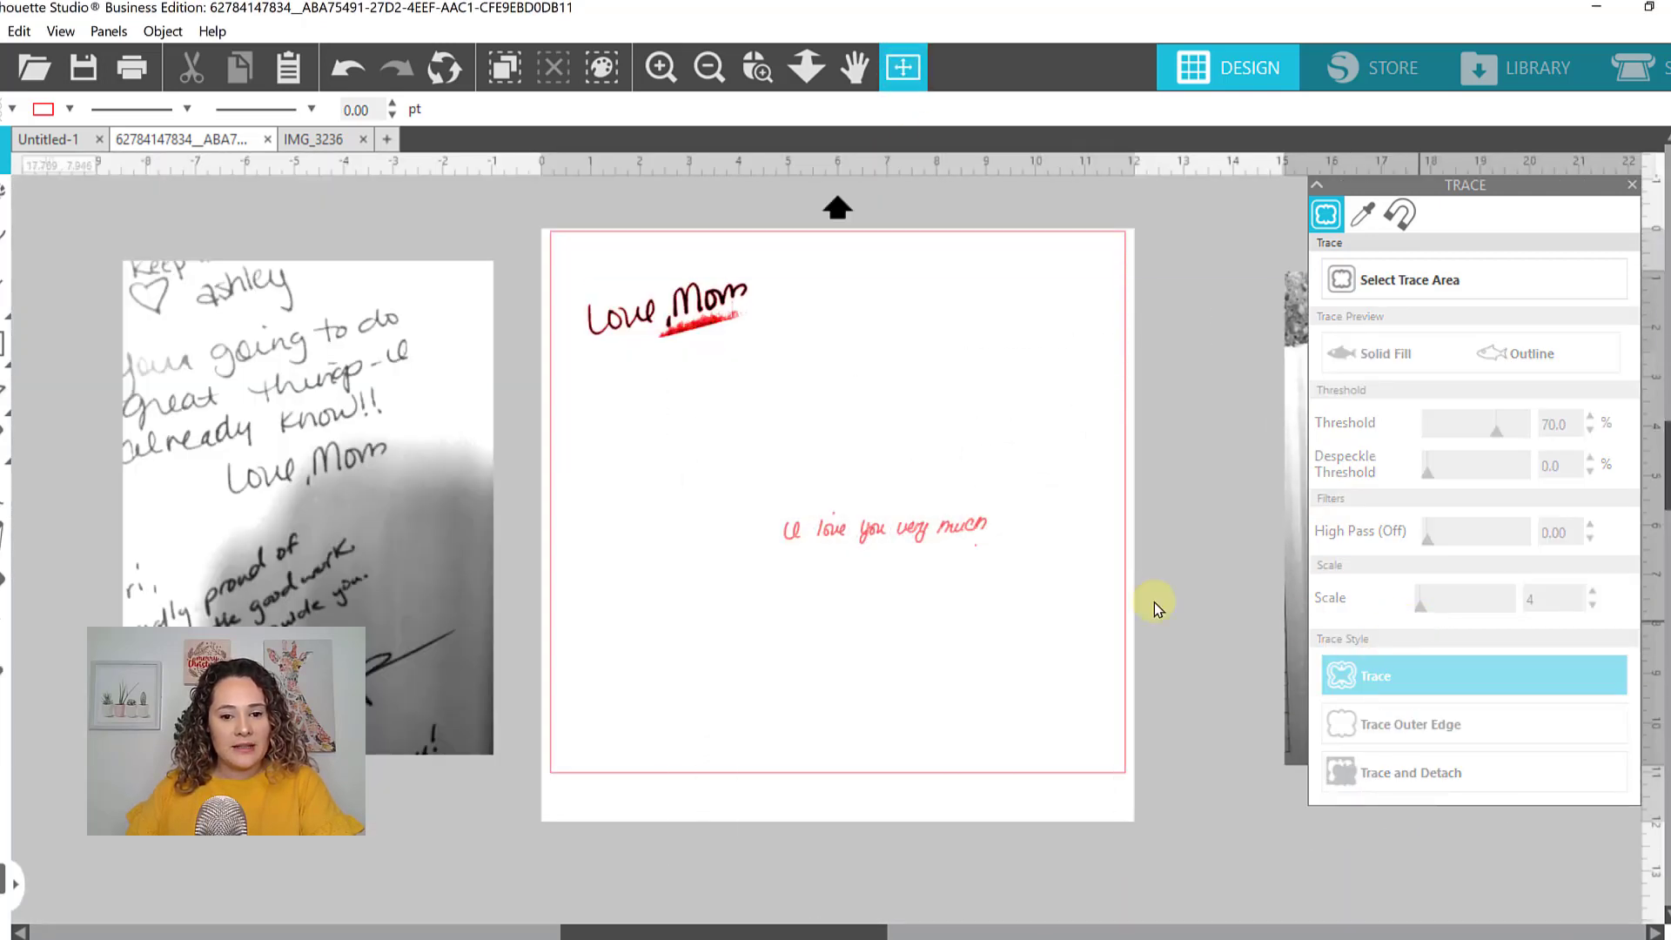
click(884, 526)
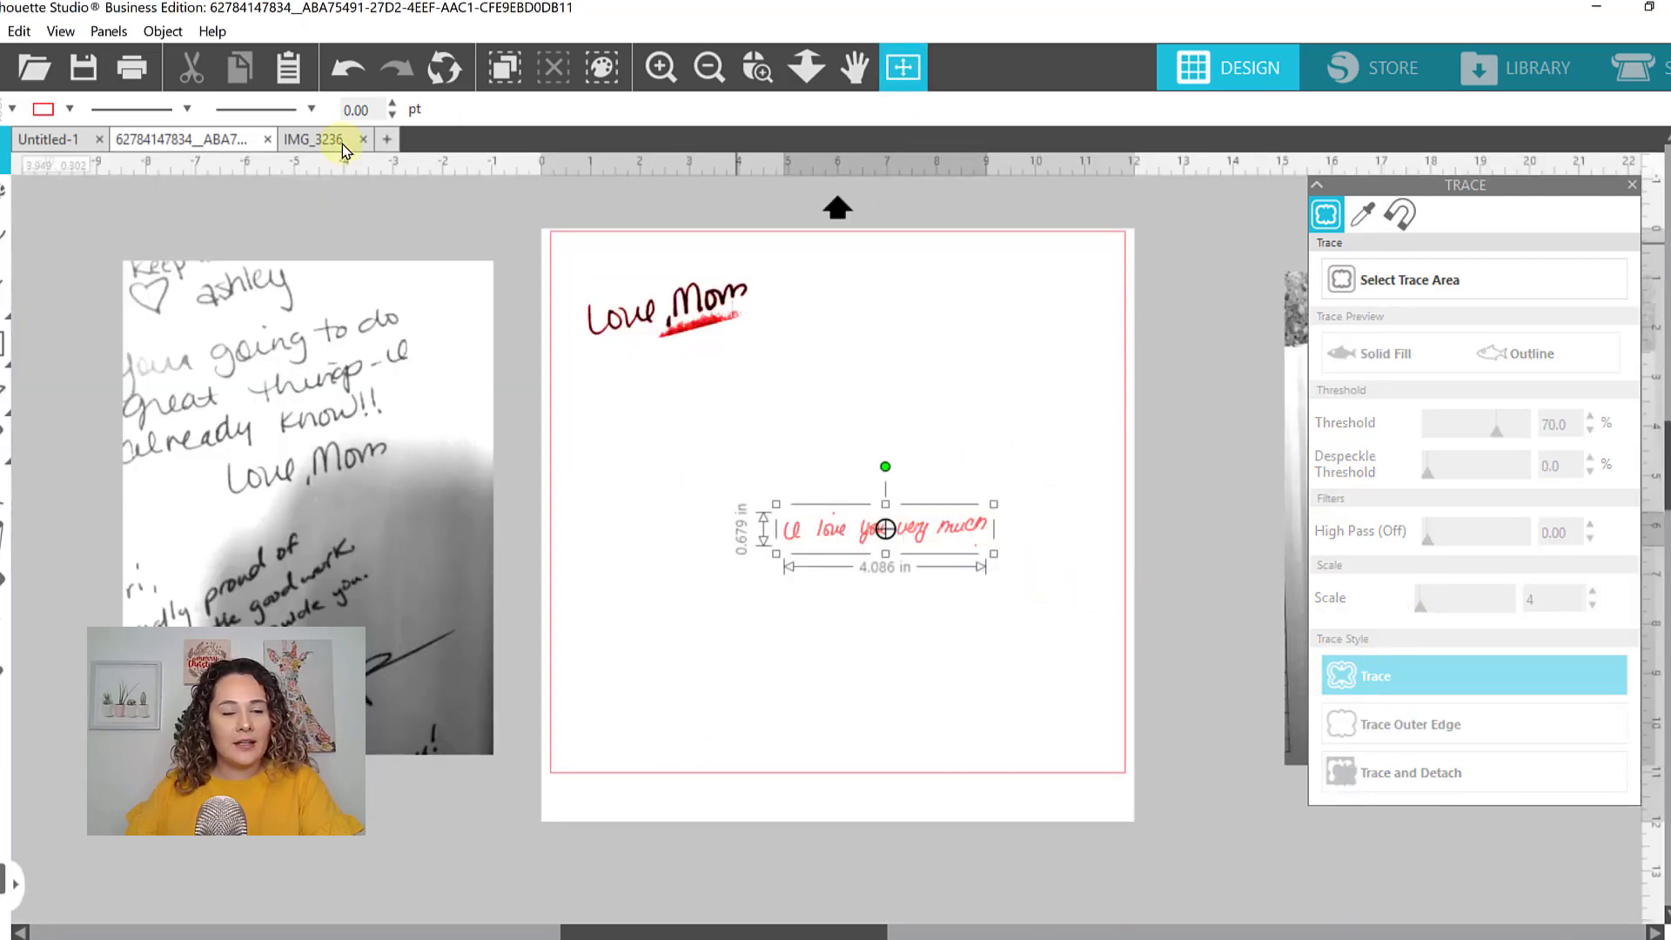
click(12, 108)
click(578, 589)
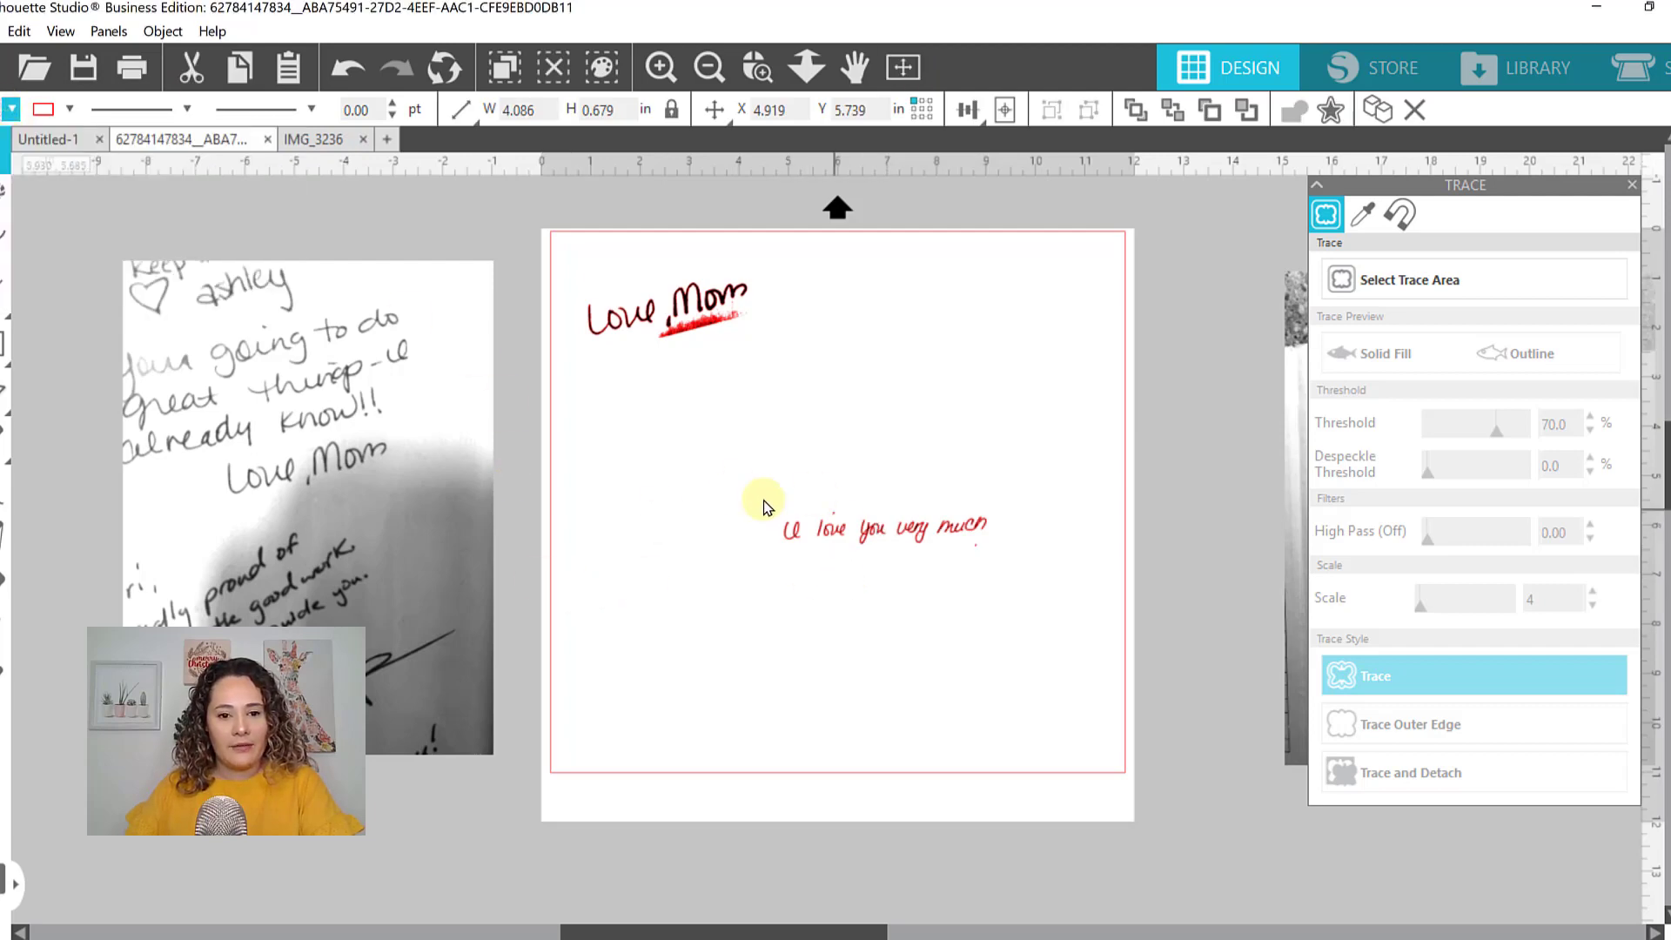
Zoom in on the traced sentence and erase the stray specks above 'love' and around 'much'
click(763, 73)
drag(788, 416, 1060, 675)
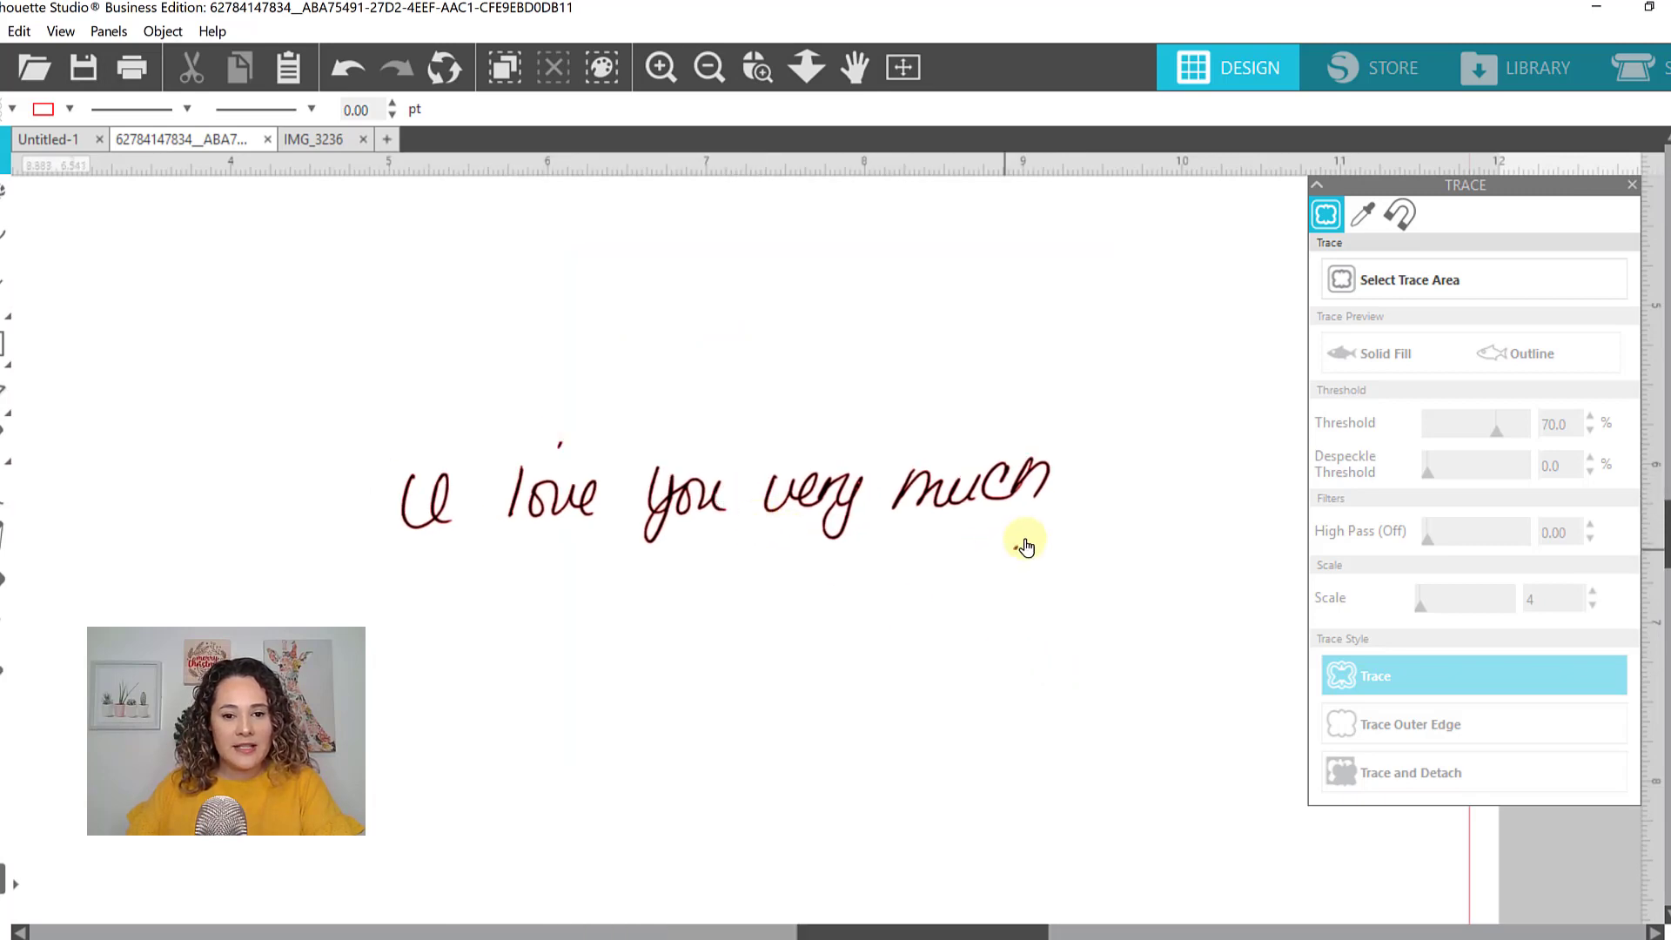
click(7, 581)
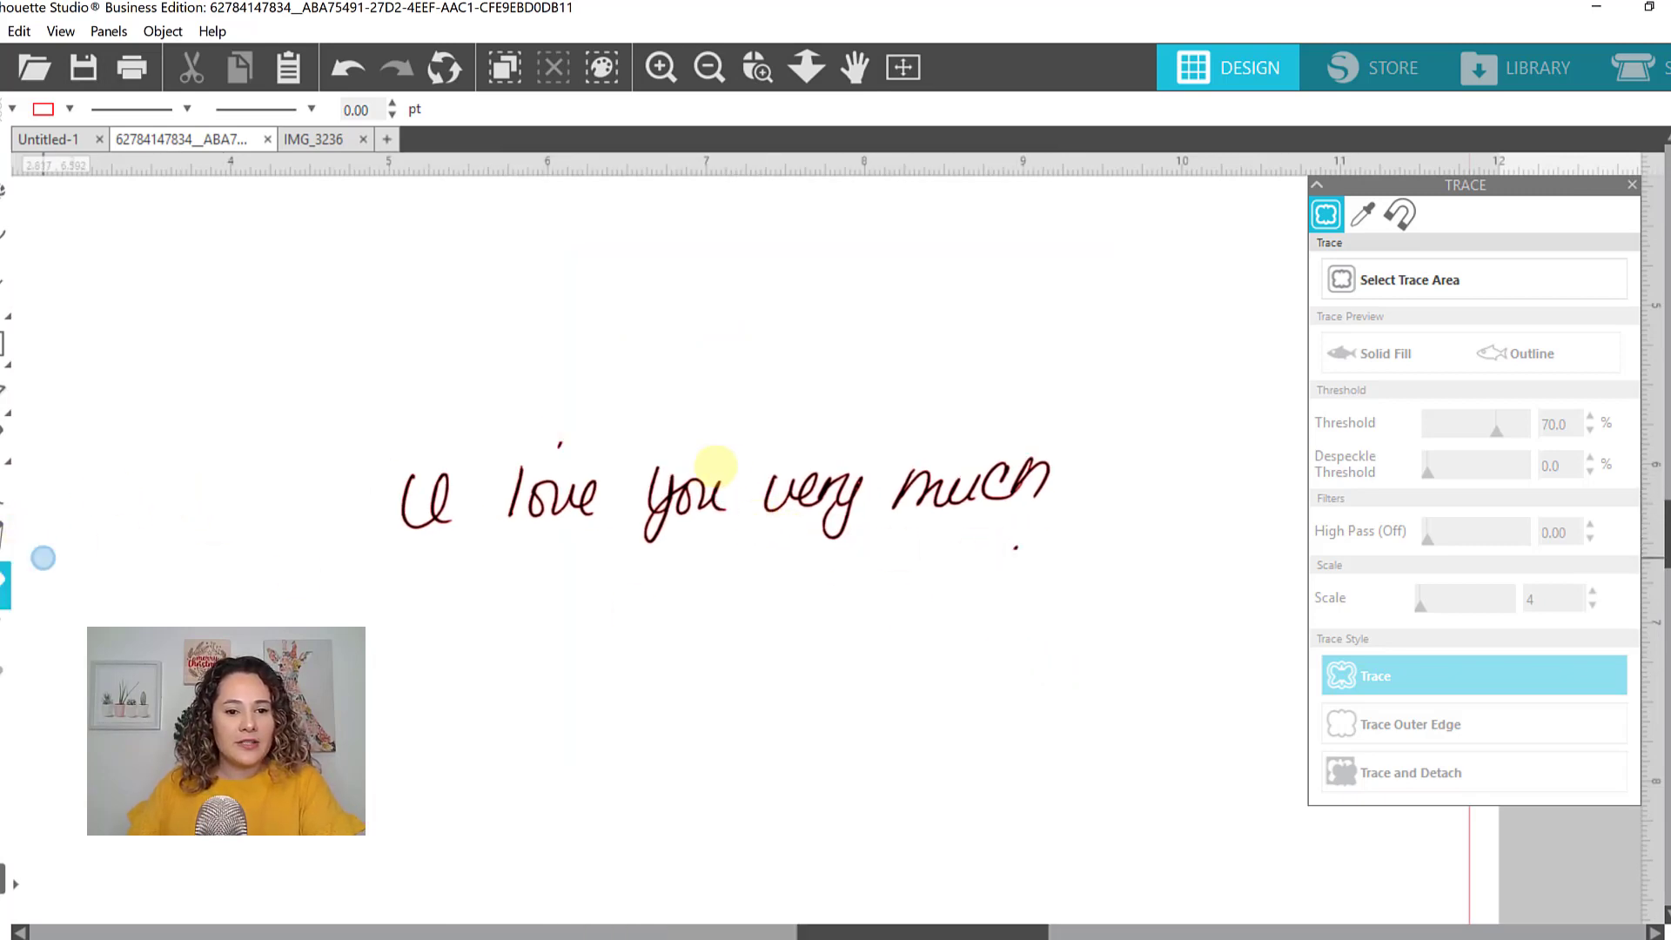
mouse_move(805, 483)
mouse_down()
mouse_move(861, 505)
mouse_move(863, 452)
mouse_up()
key(ctrl+z)
key(ctrl+z)
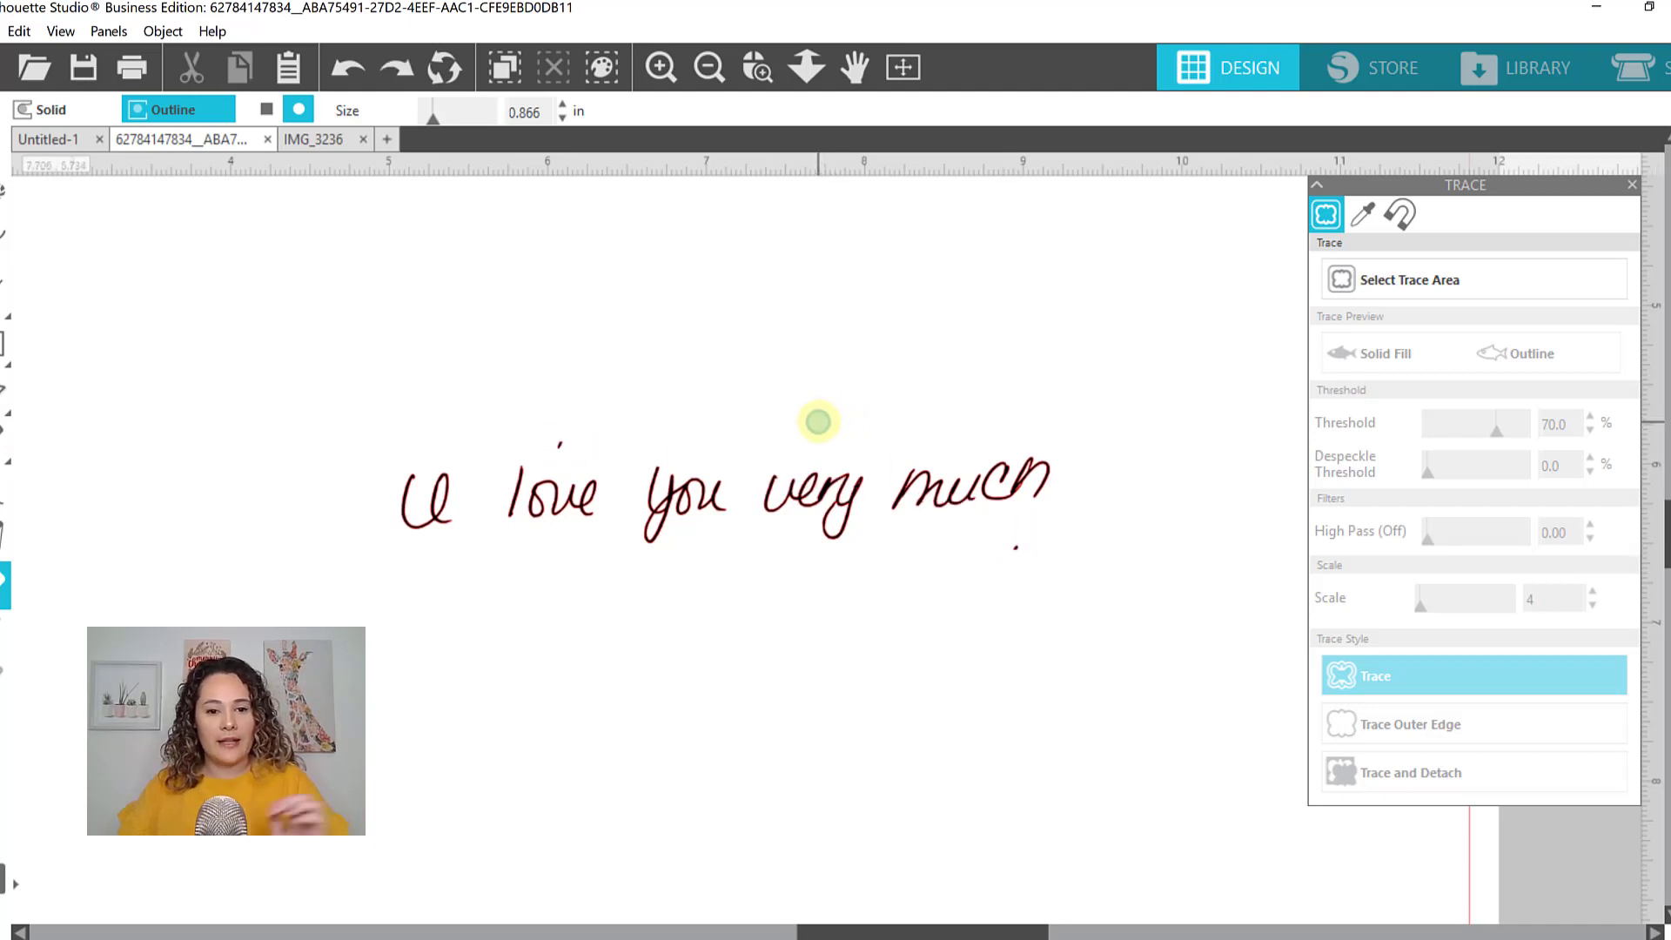
click(558, 449)
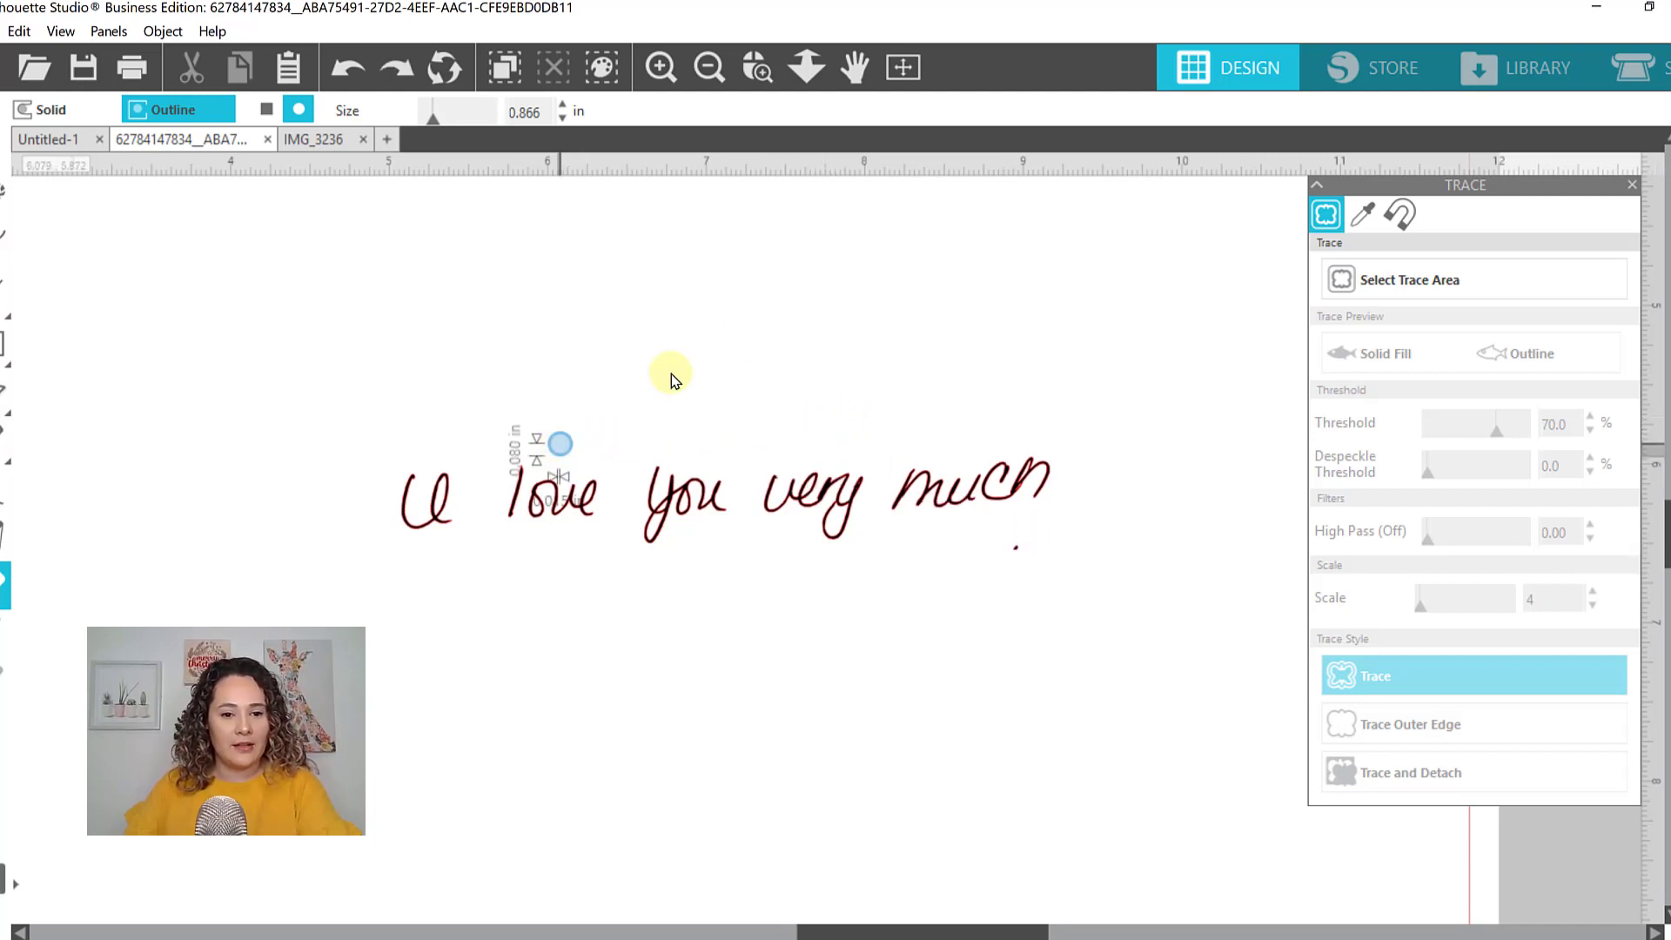
drag(1050, 511, 1033, 465)
mouse_move(1044, 574)
mouse_down()
mouse_move(1033, 585)
mouse_move(1001, 554)
mouse_up()
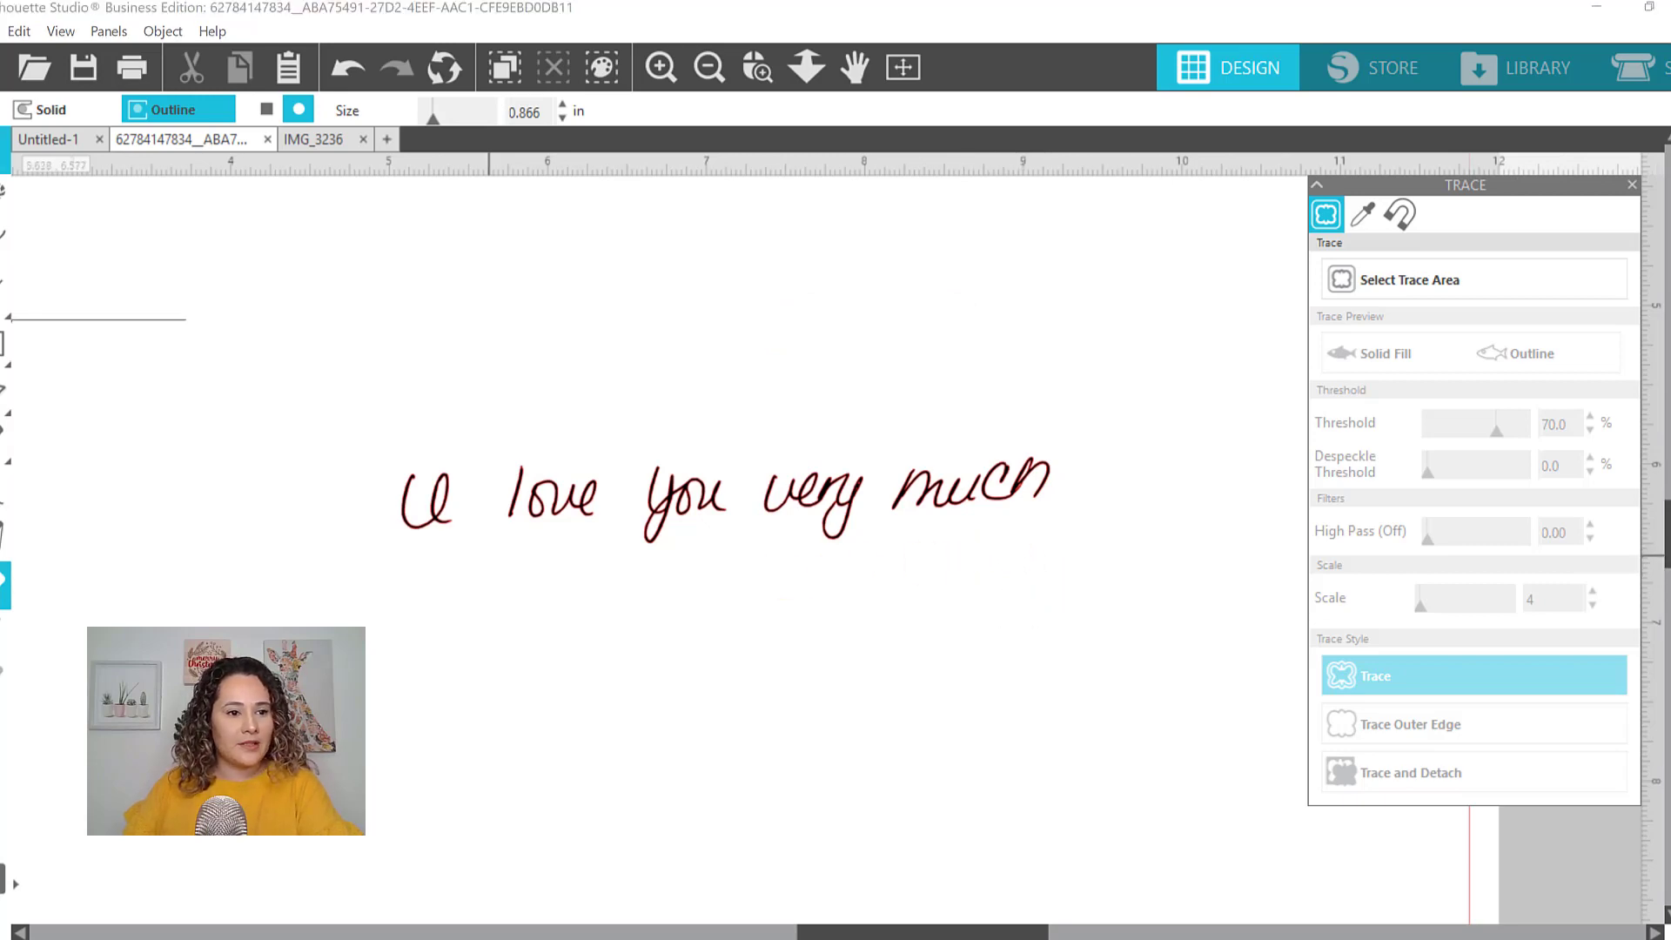
Move the 'Love, Mom' trace to the centre, just above the traced sentence
click(903, 67)
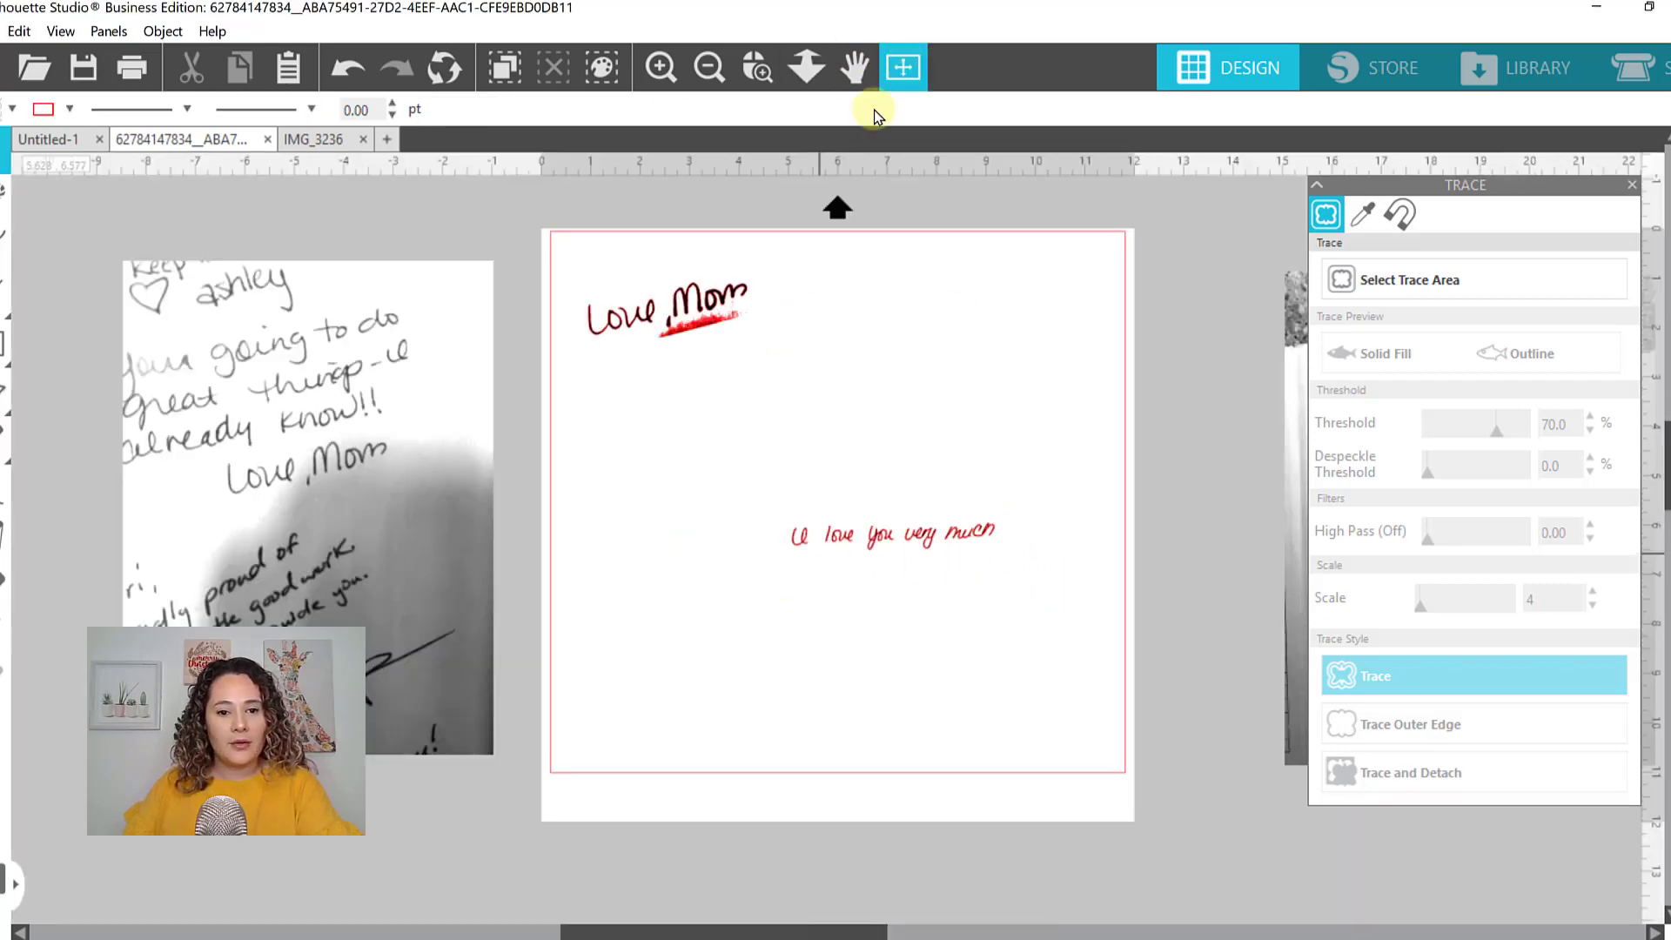
click(696, 313)
mouse_move(757, 329)
mouse_down()
mouse_move(899, 466)
mouse_move(936, 473)
mouse_up()
click(757, 67)
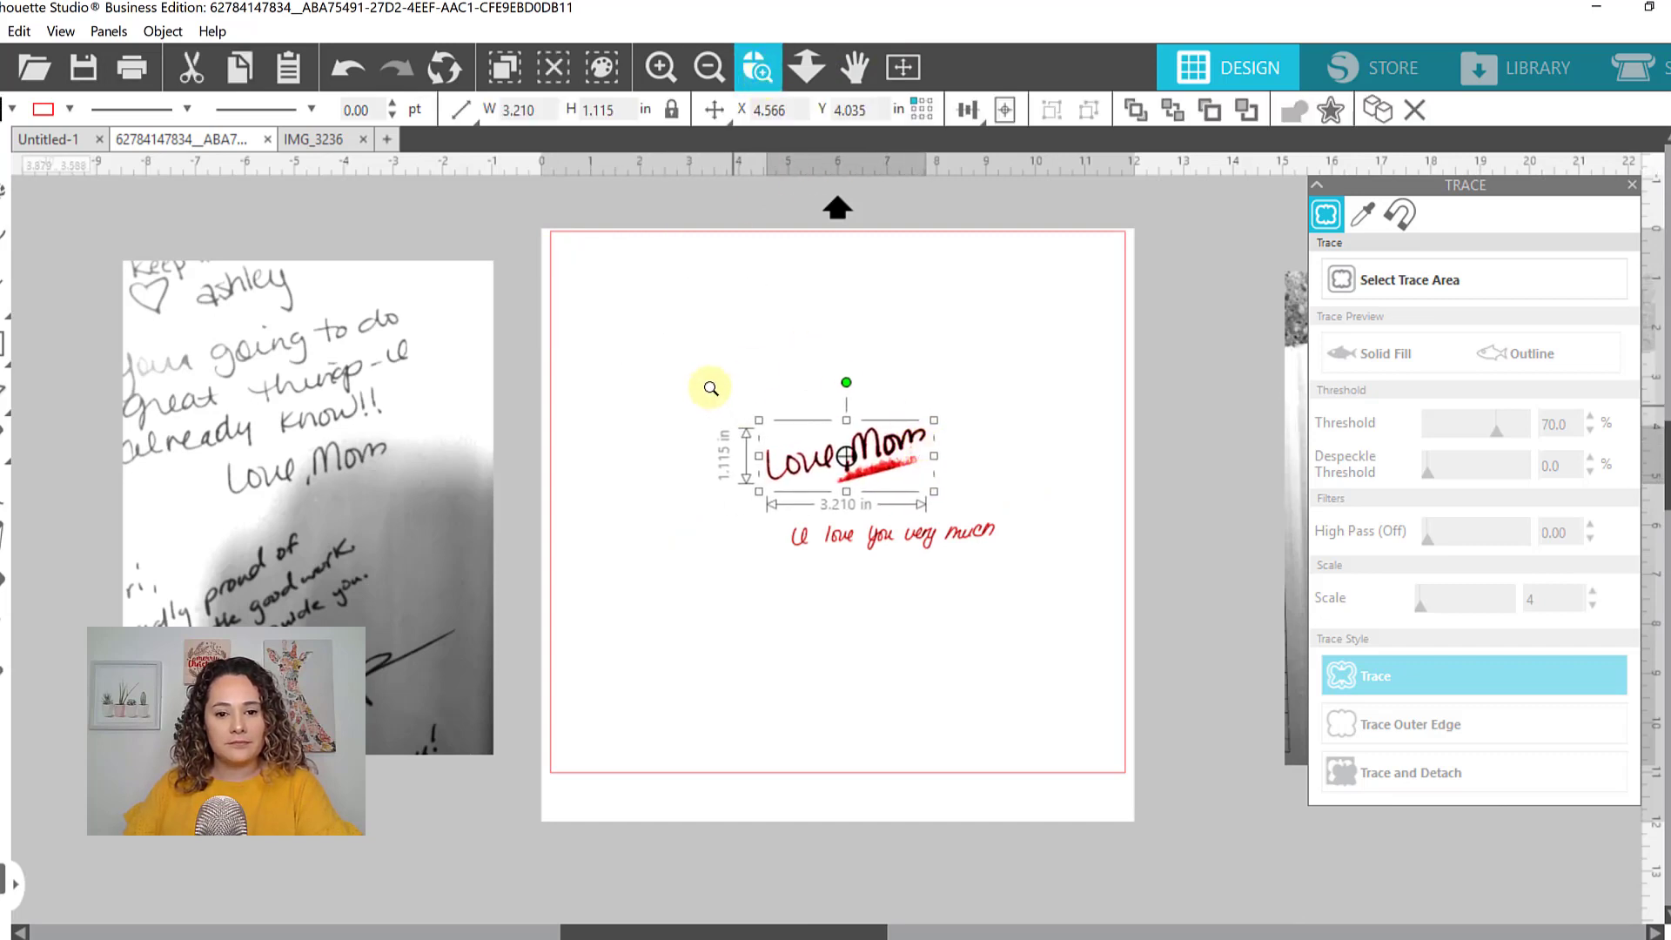
drag(709, 388, 1004, 646)
drag(996, 384, 983, 464)
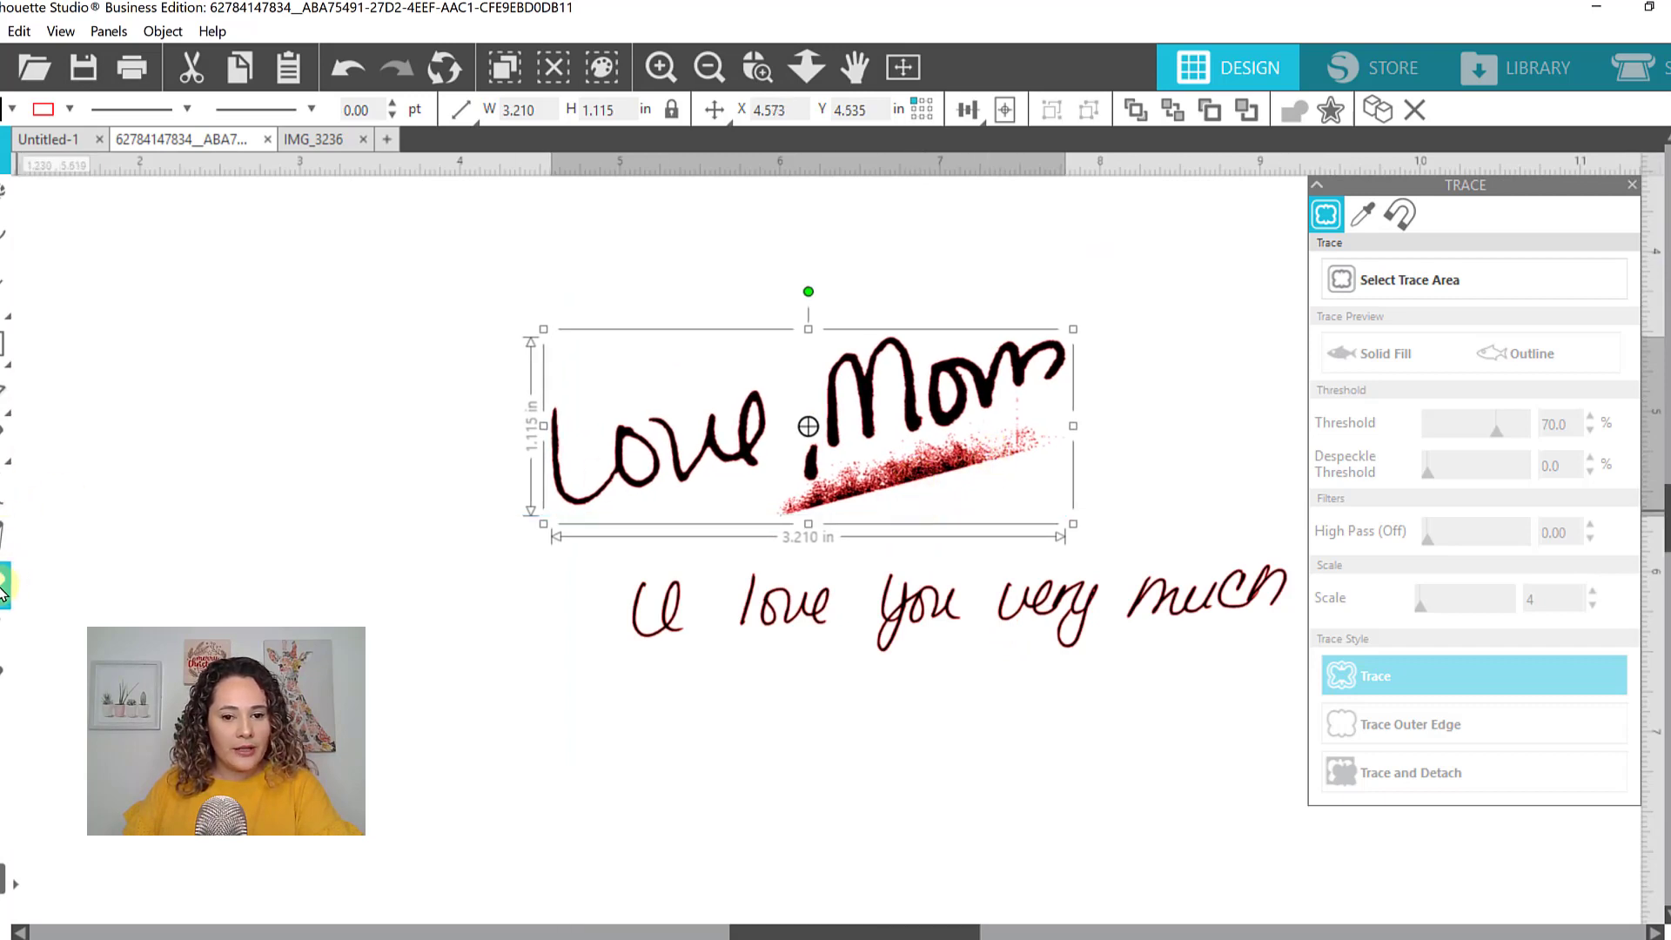
Erase and delete the stray scribbles and tiny leftover fragment under Mom
click(1045, 431)
mouse_move(1054, 438)
mouse_down()
mouse_move(788, 517)
mouse_move(776, 500)
mouse_move(1108, 489)
mouse_up()
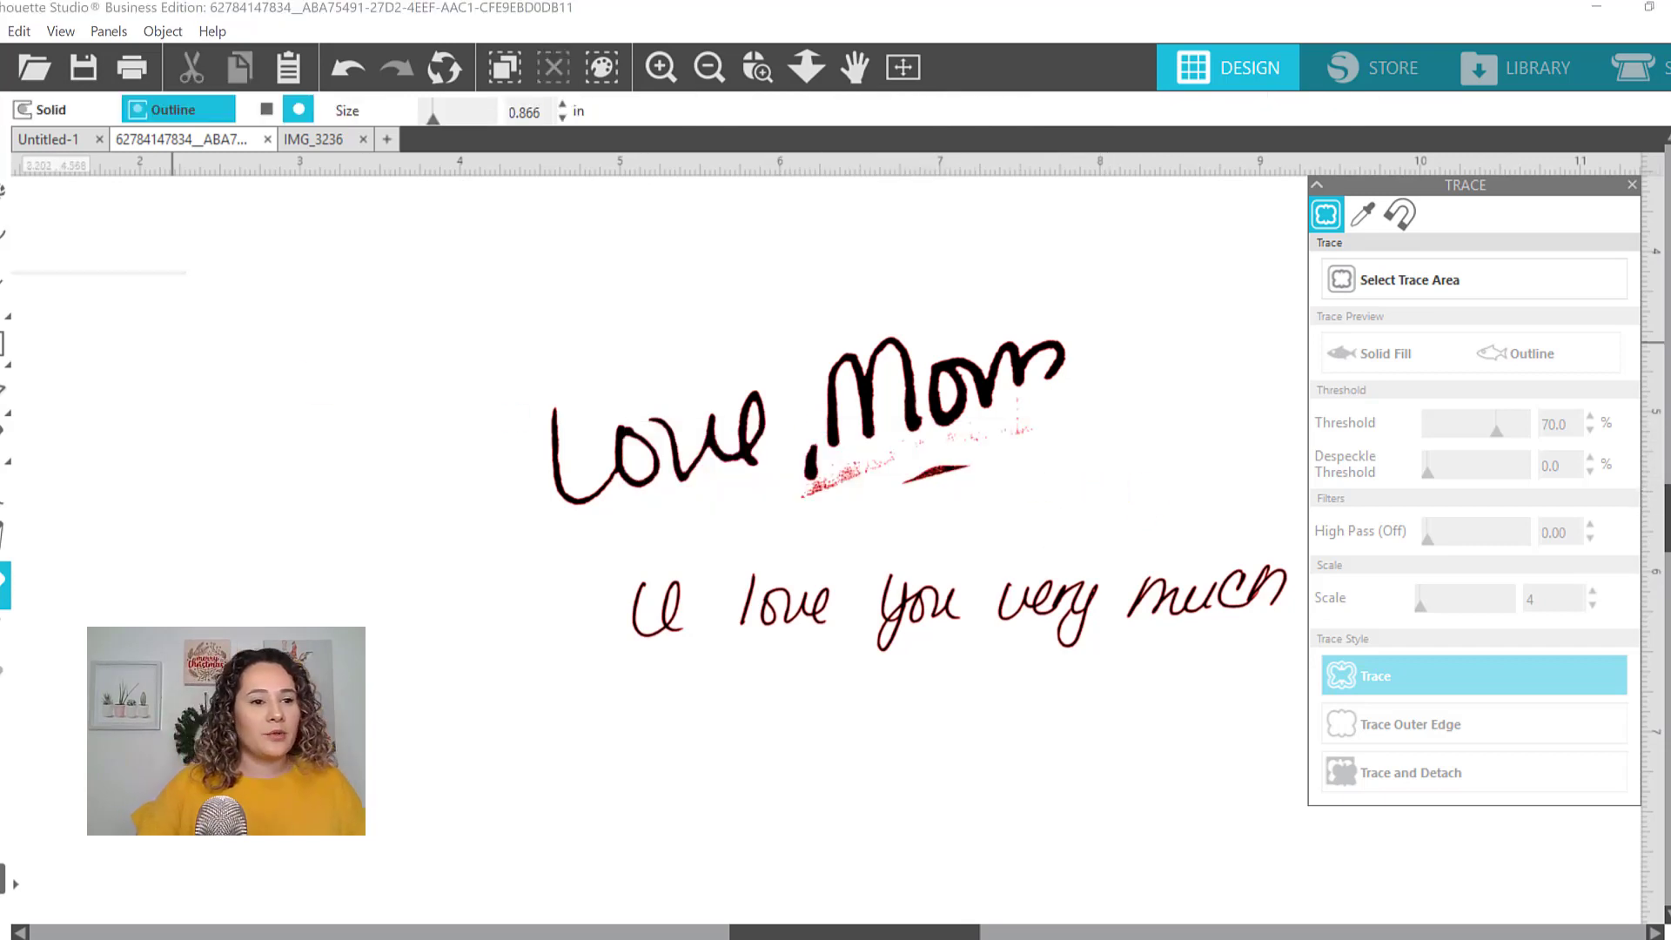
key(v)
mouse_move(468, 280)
mouse_down()
mouse_move(671, 384)
mouse_move(1099, 503)
mouse_up()
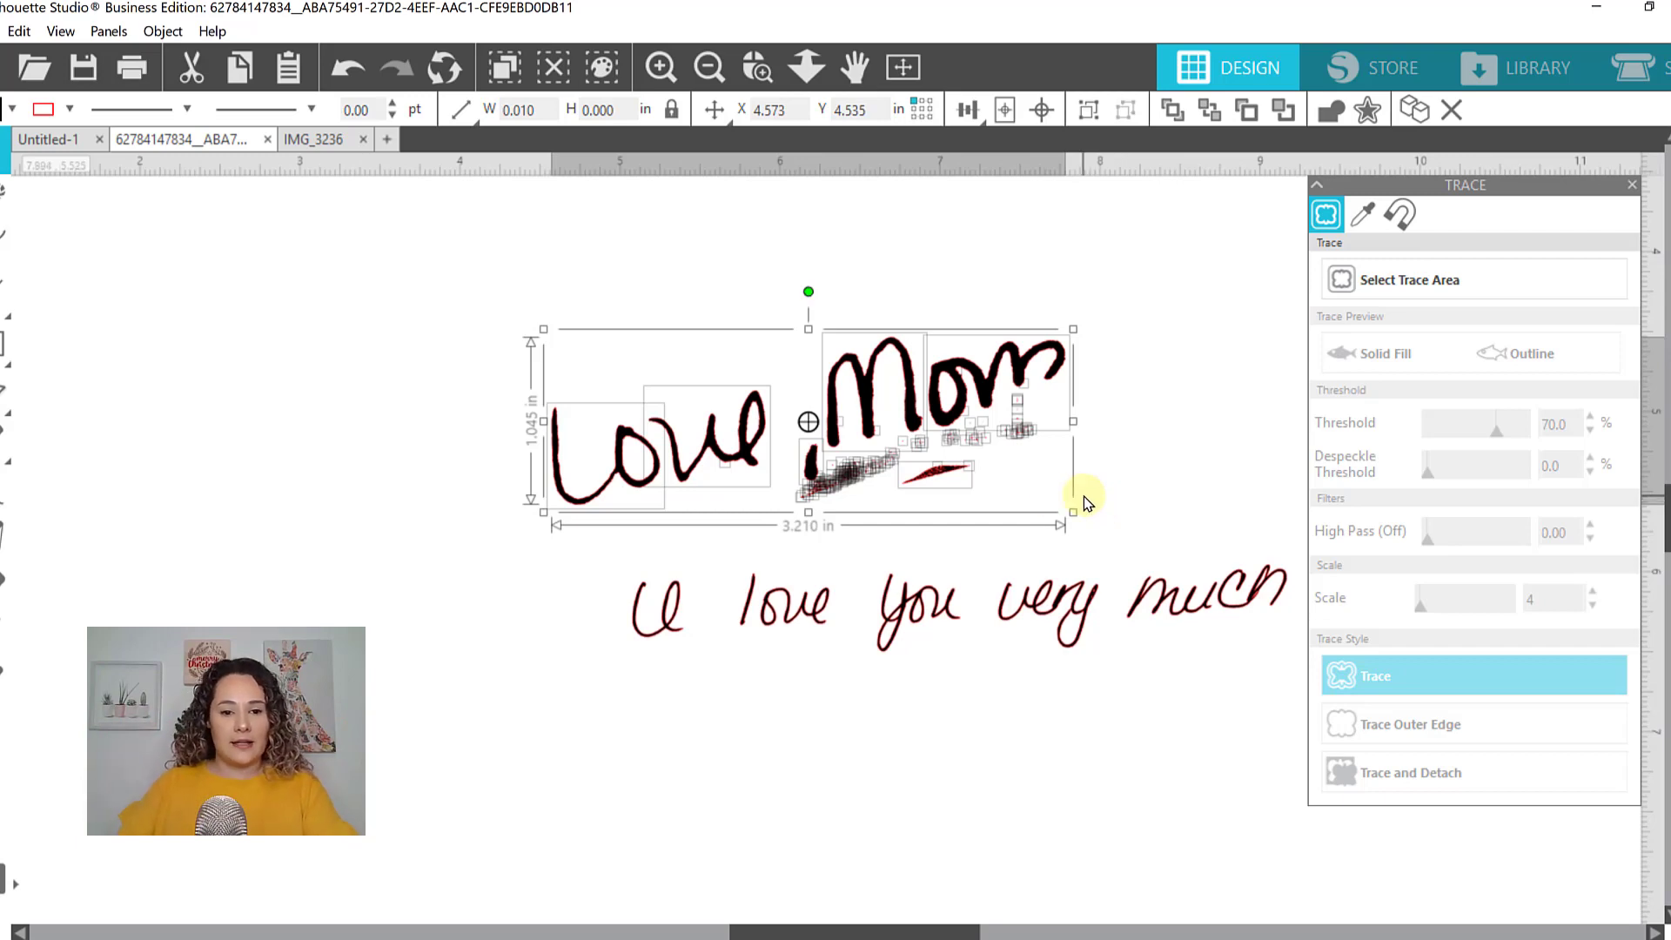
shift+click(672, 468)
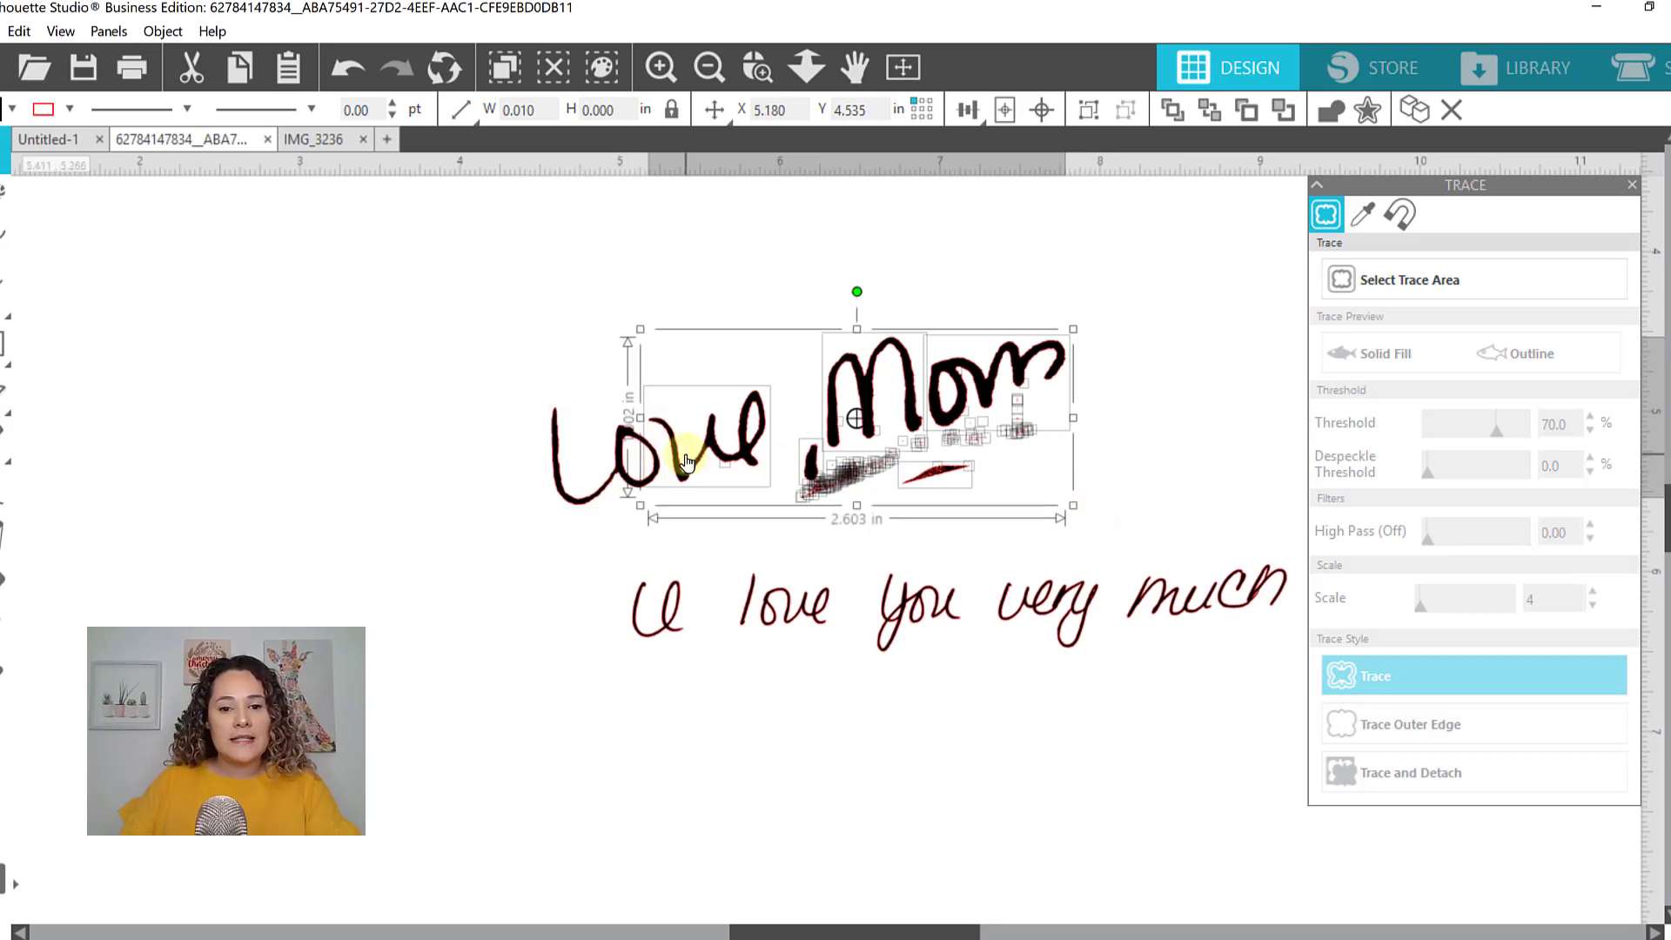
shift+click(686, 462)
shift+click(940, 371)
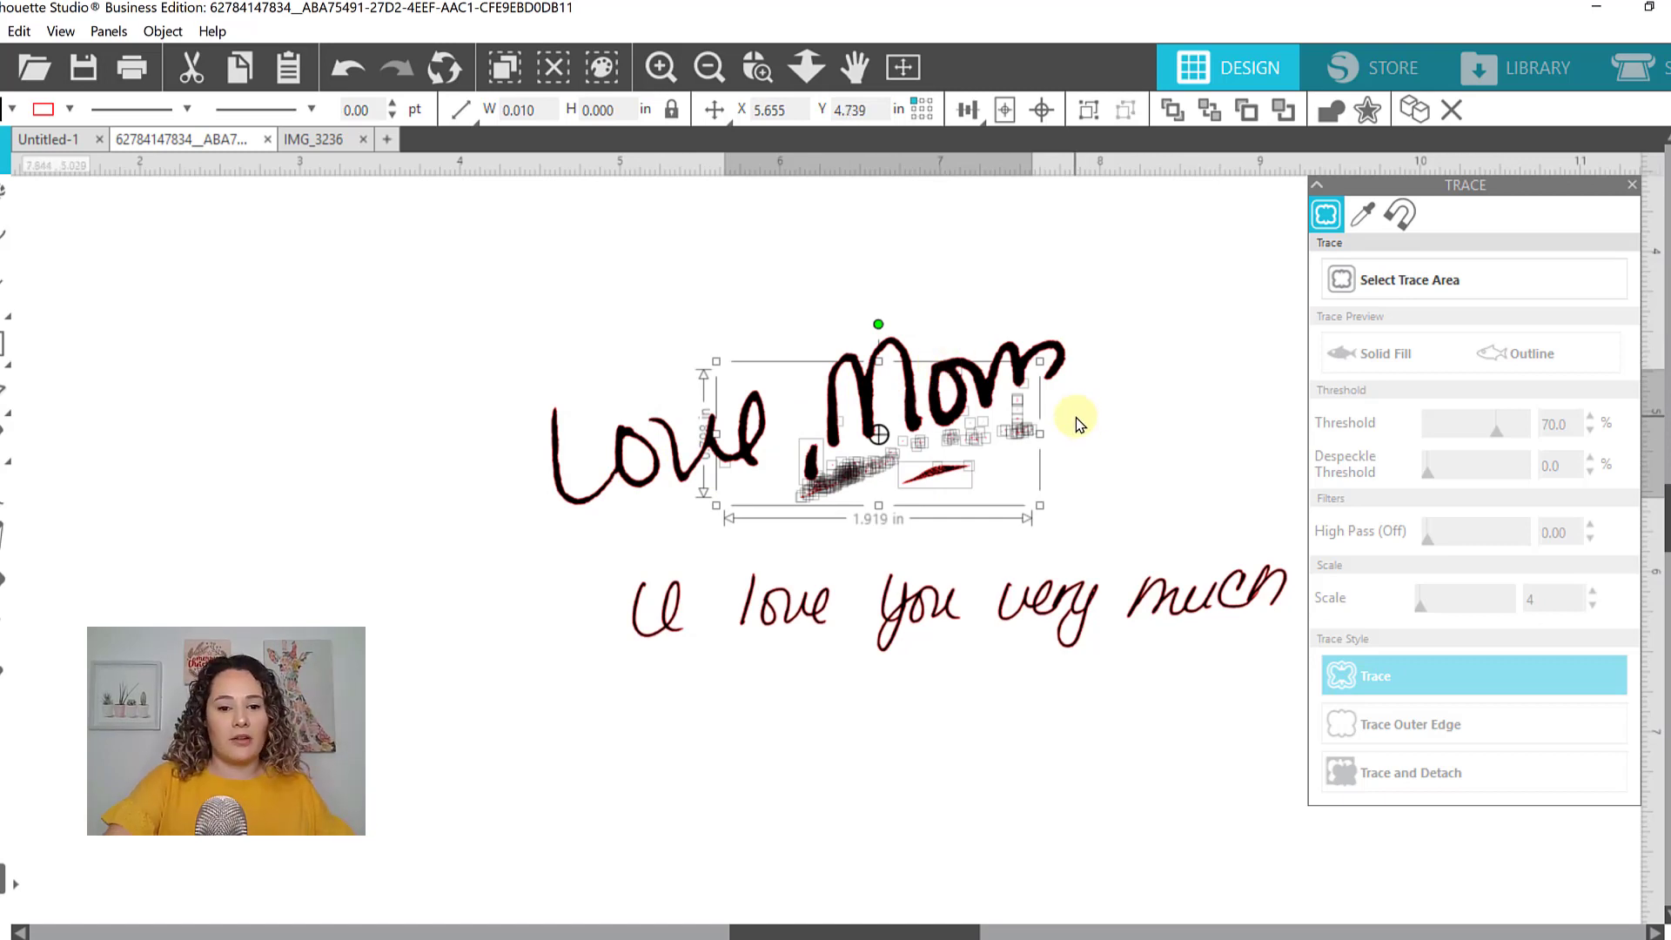
key(Delete)
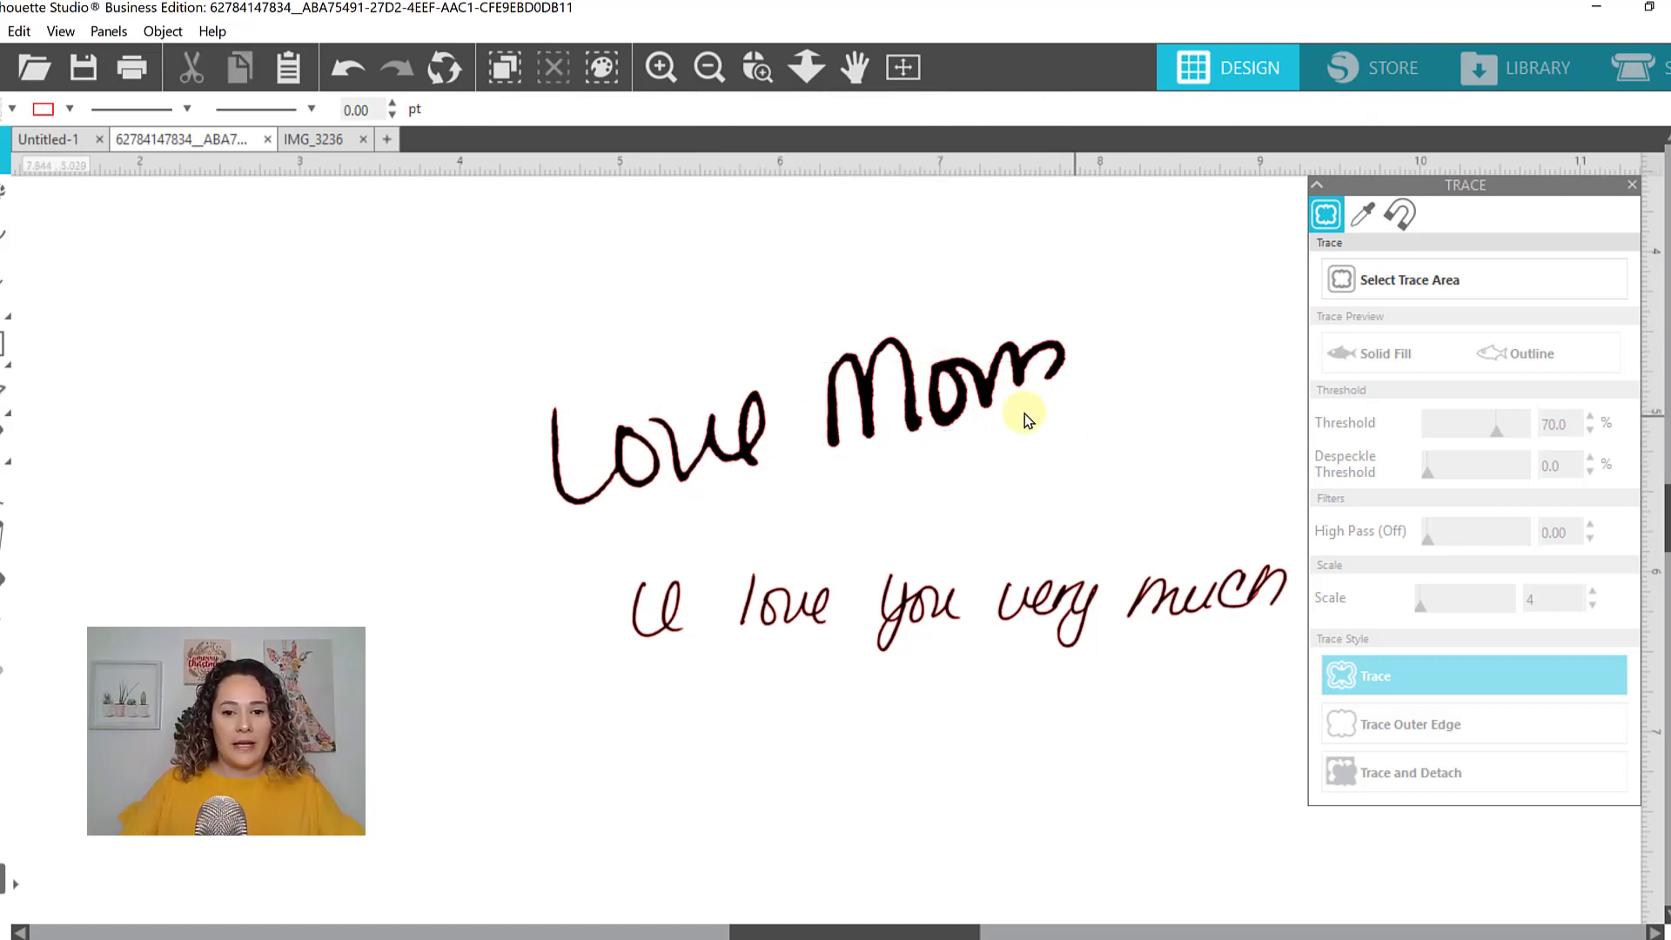
drag(814, 296, 1074, 470)
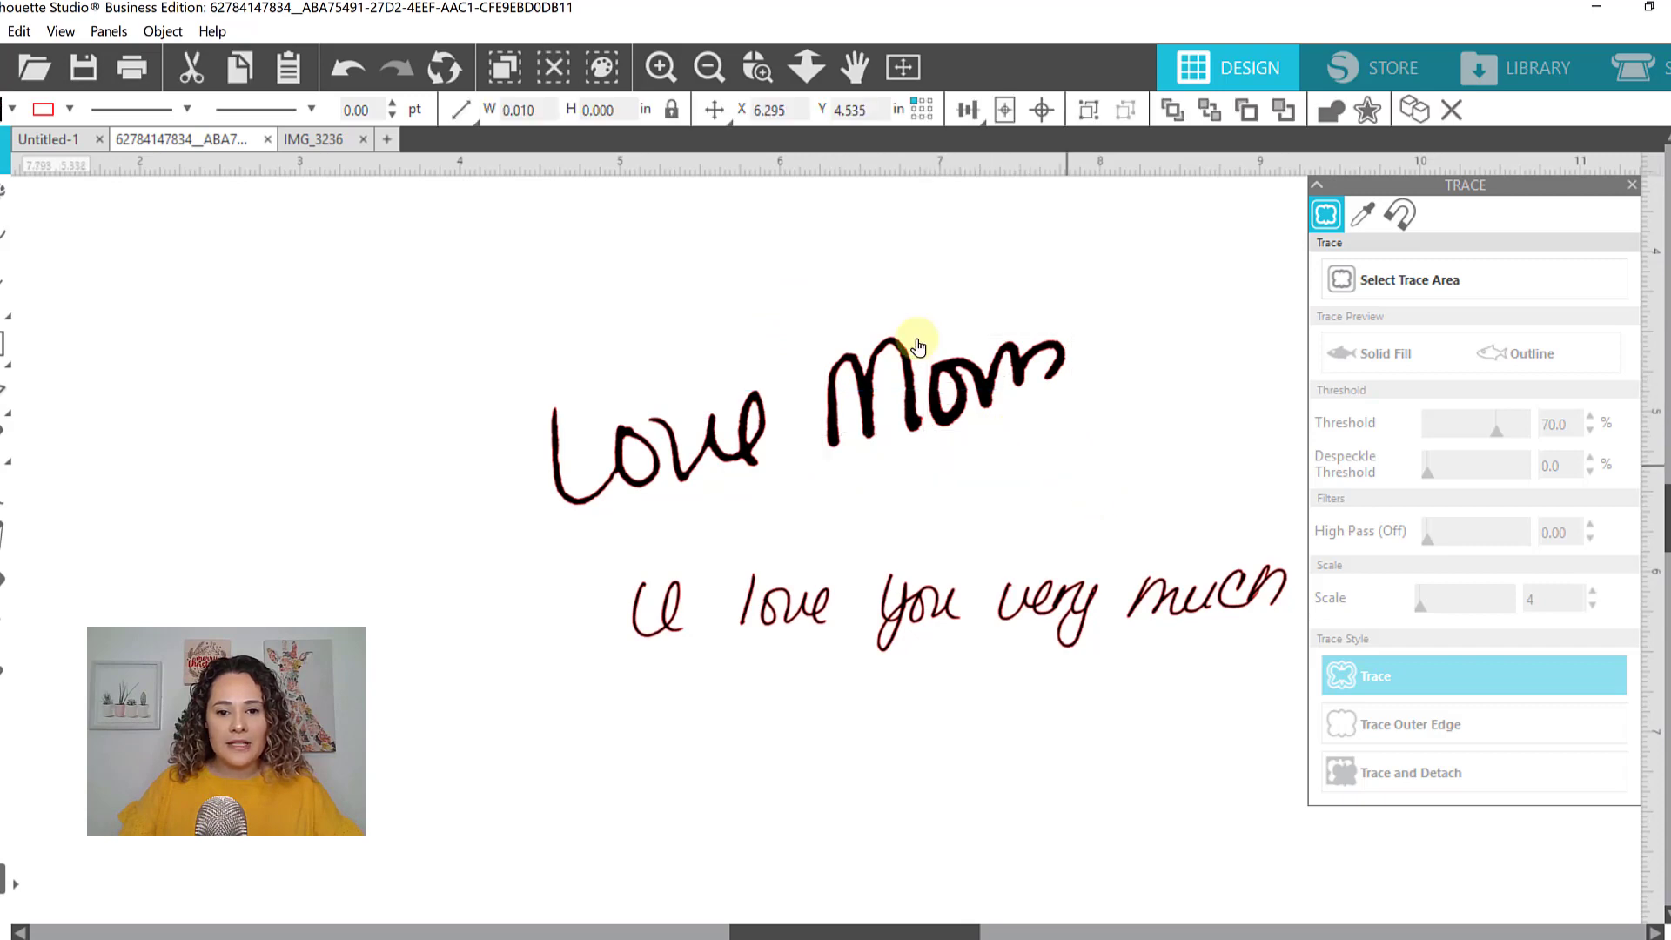
key(Delete)
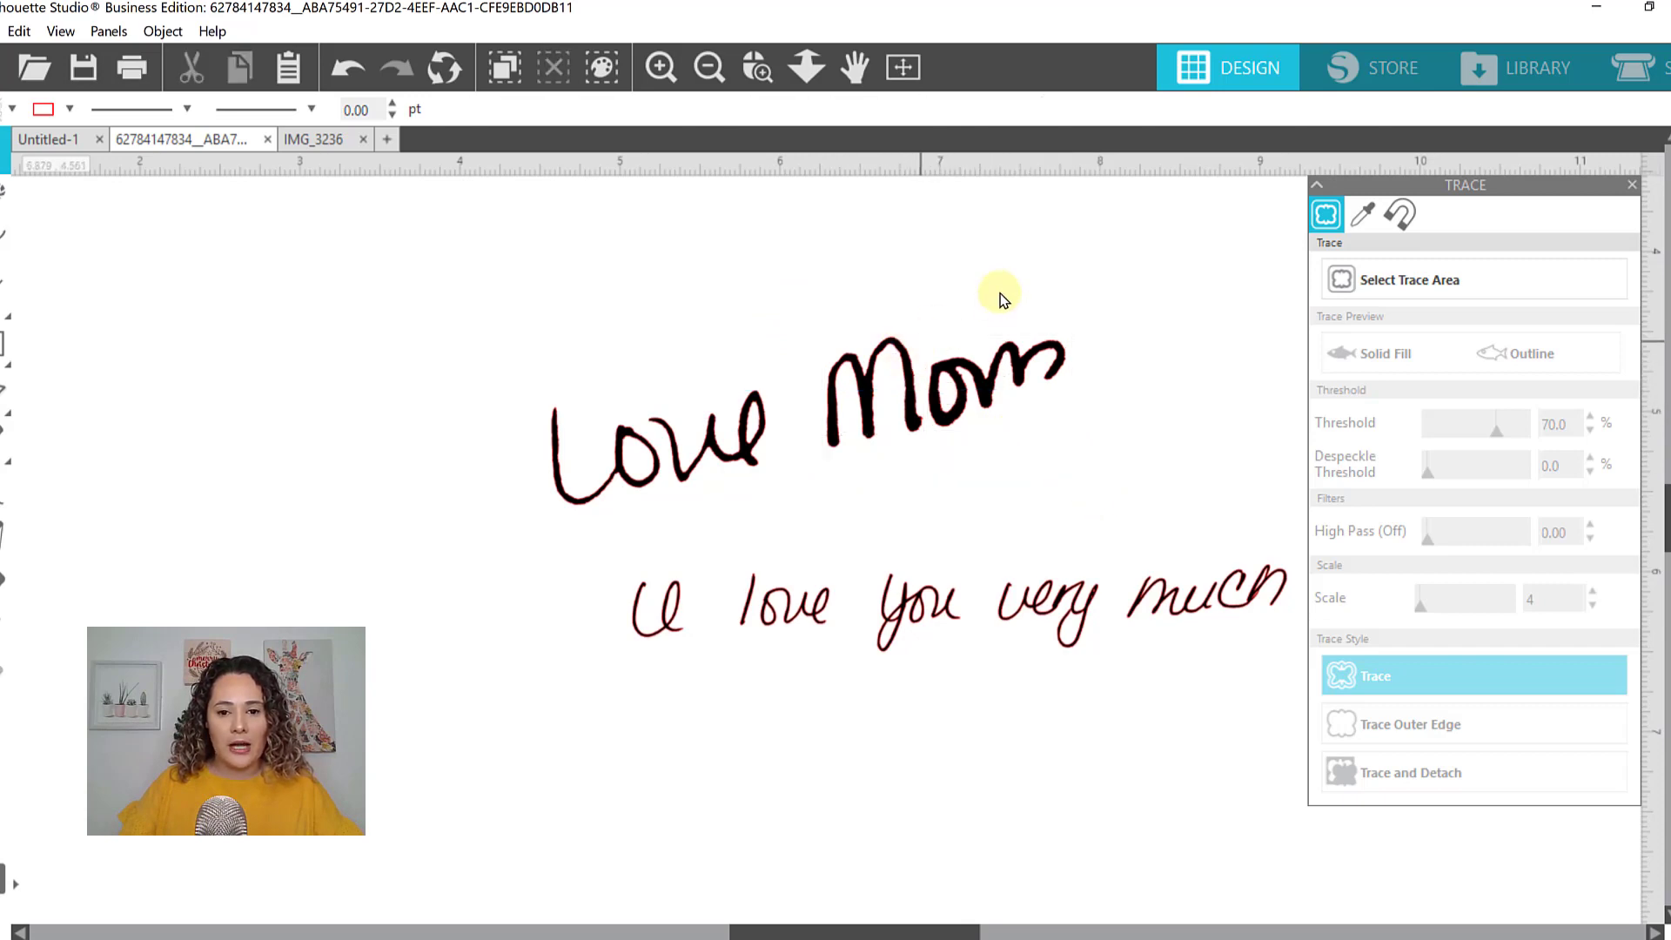
Simplify the points of the 'M' and 'om' strokes of Mom
click(906, 357)
double_click(907, 363)
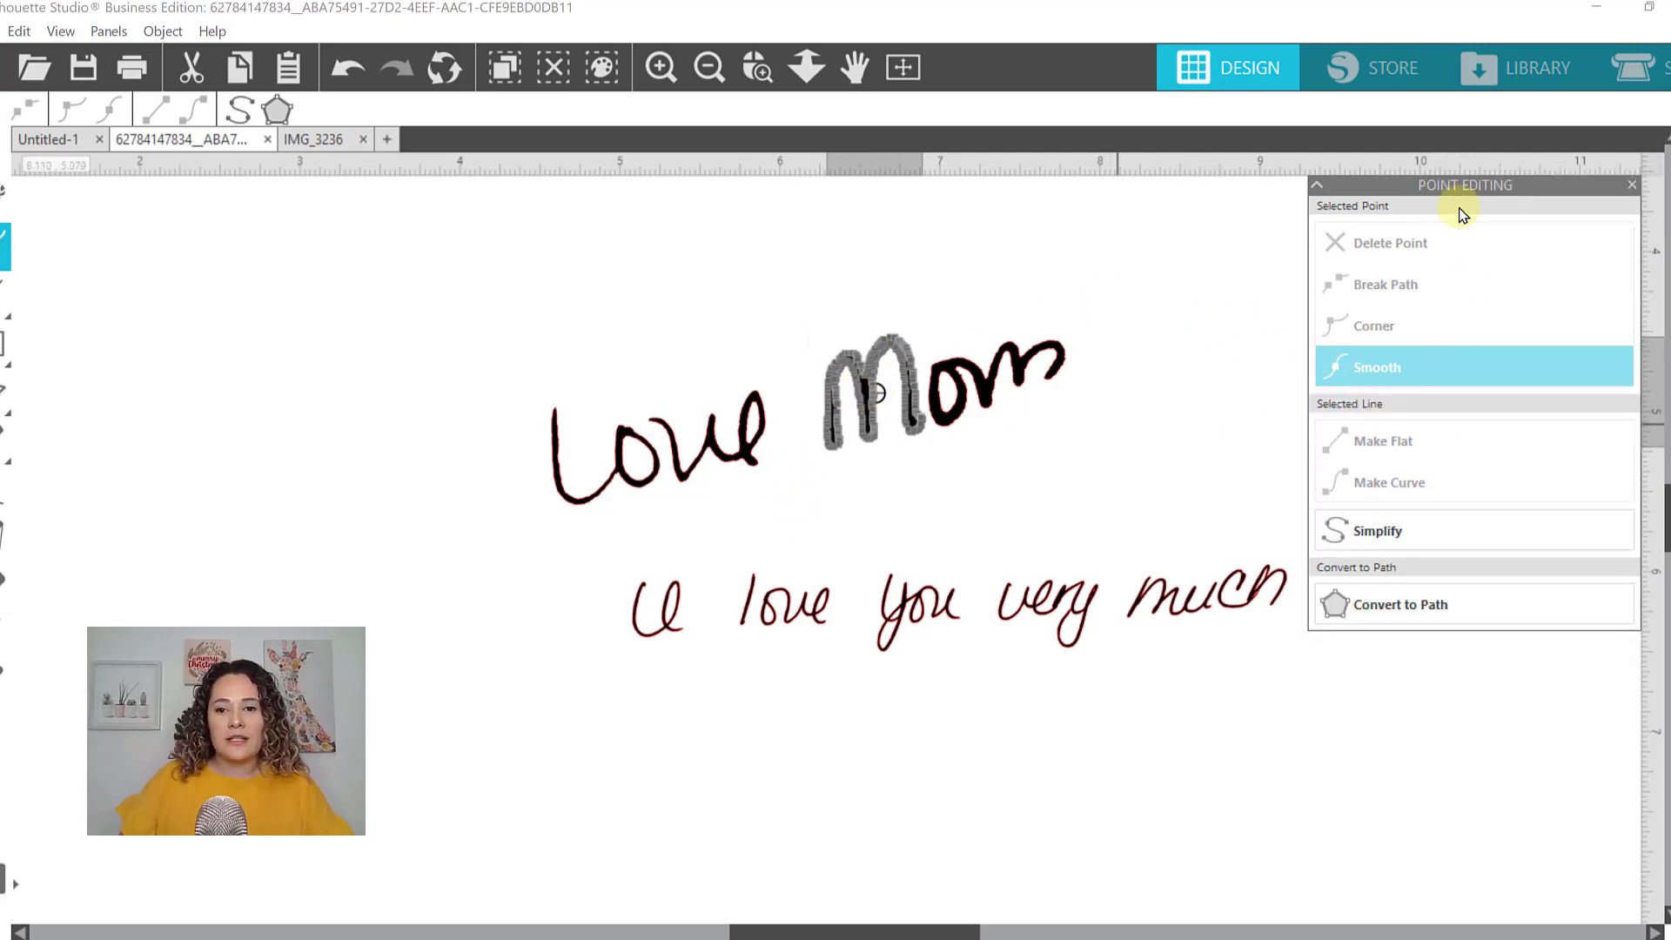
click(1359, 536)
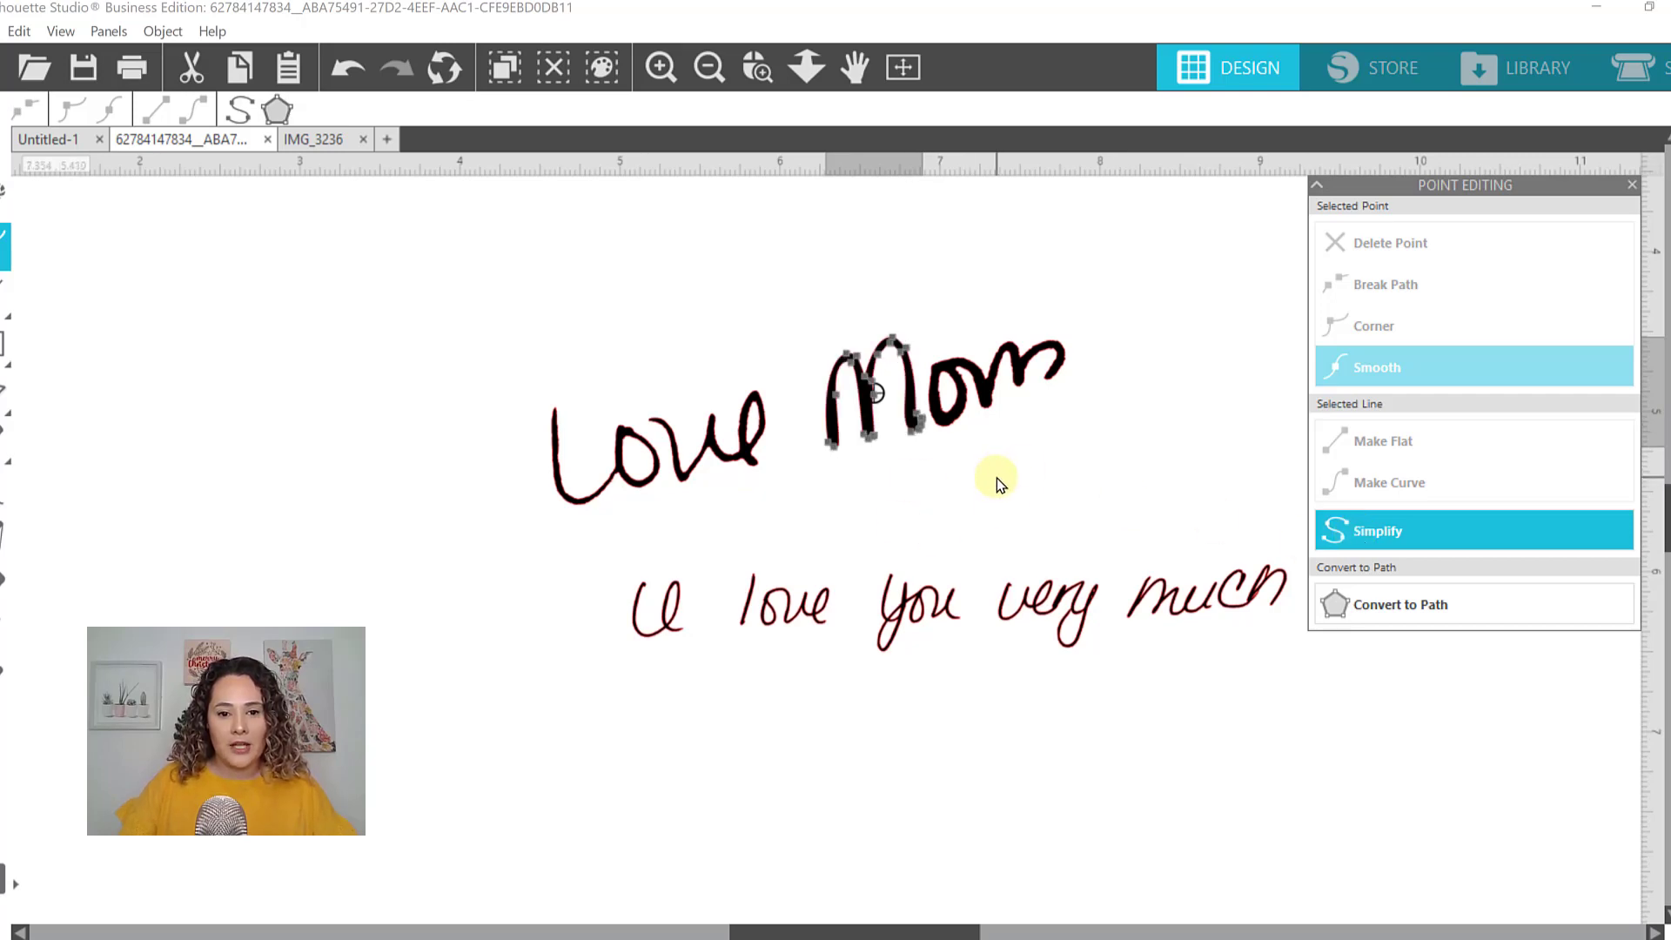
click(971, 369)
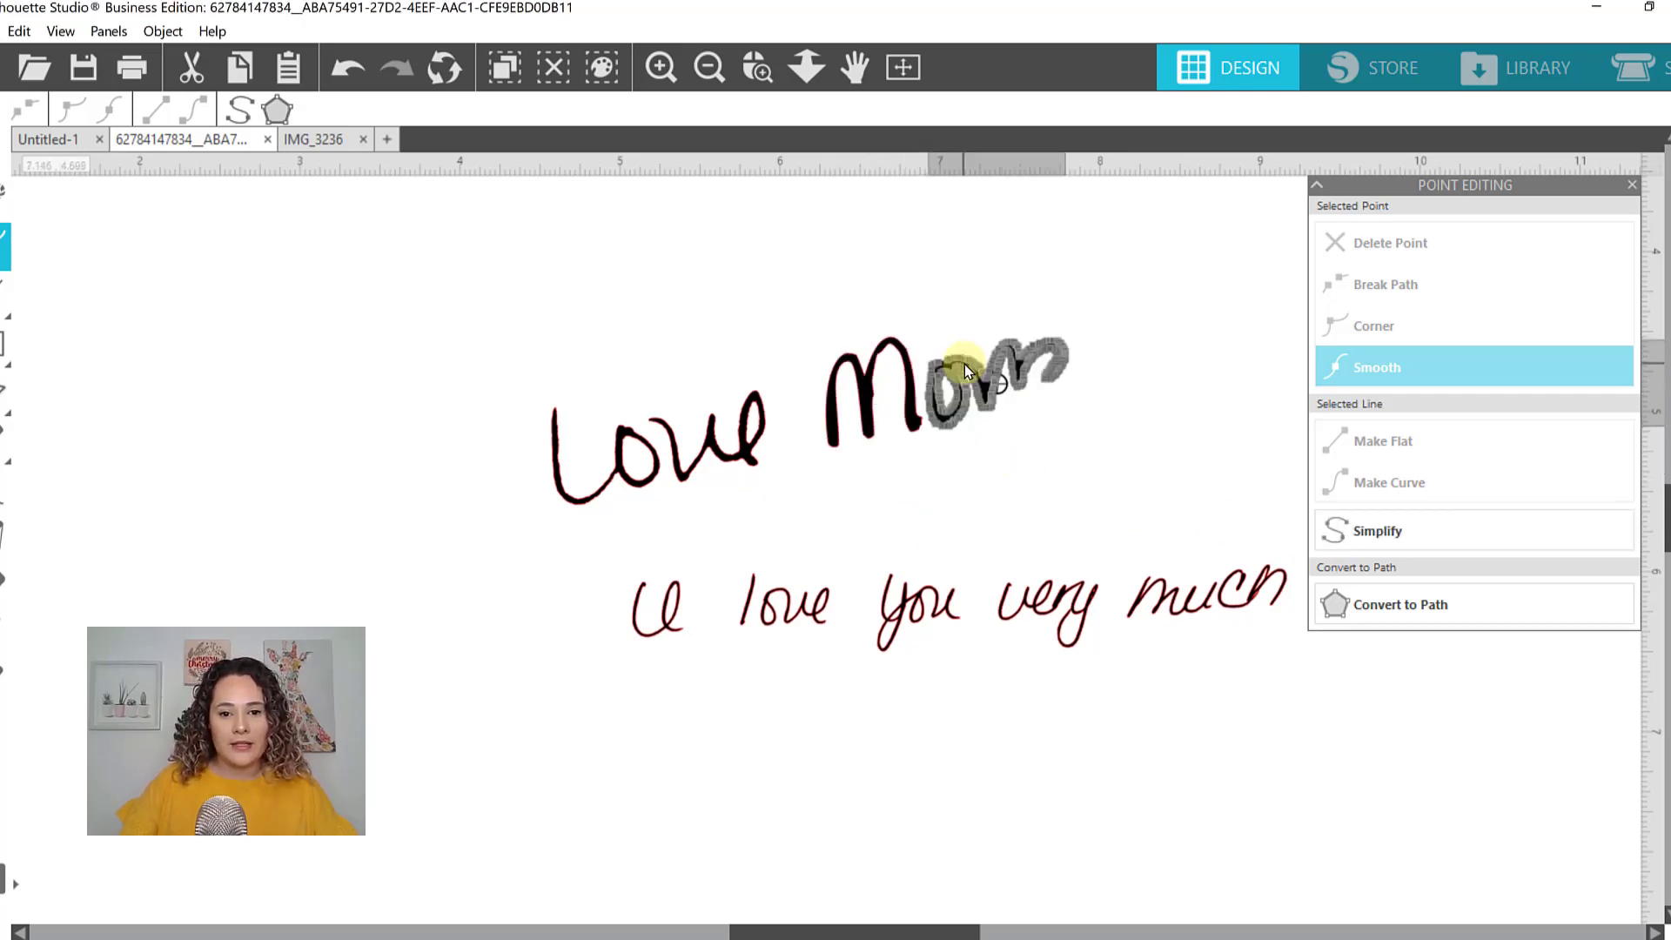
click(1391, 531)
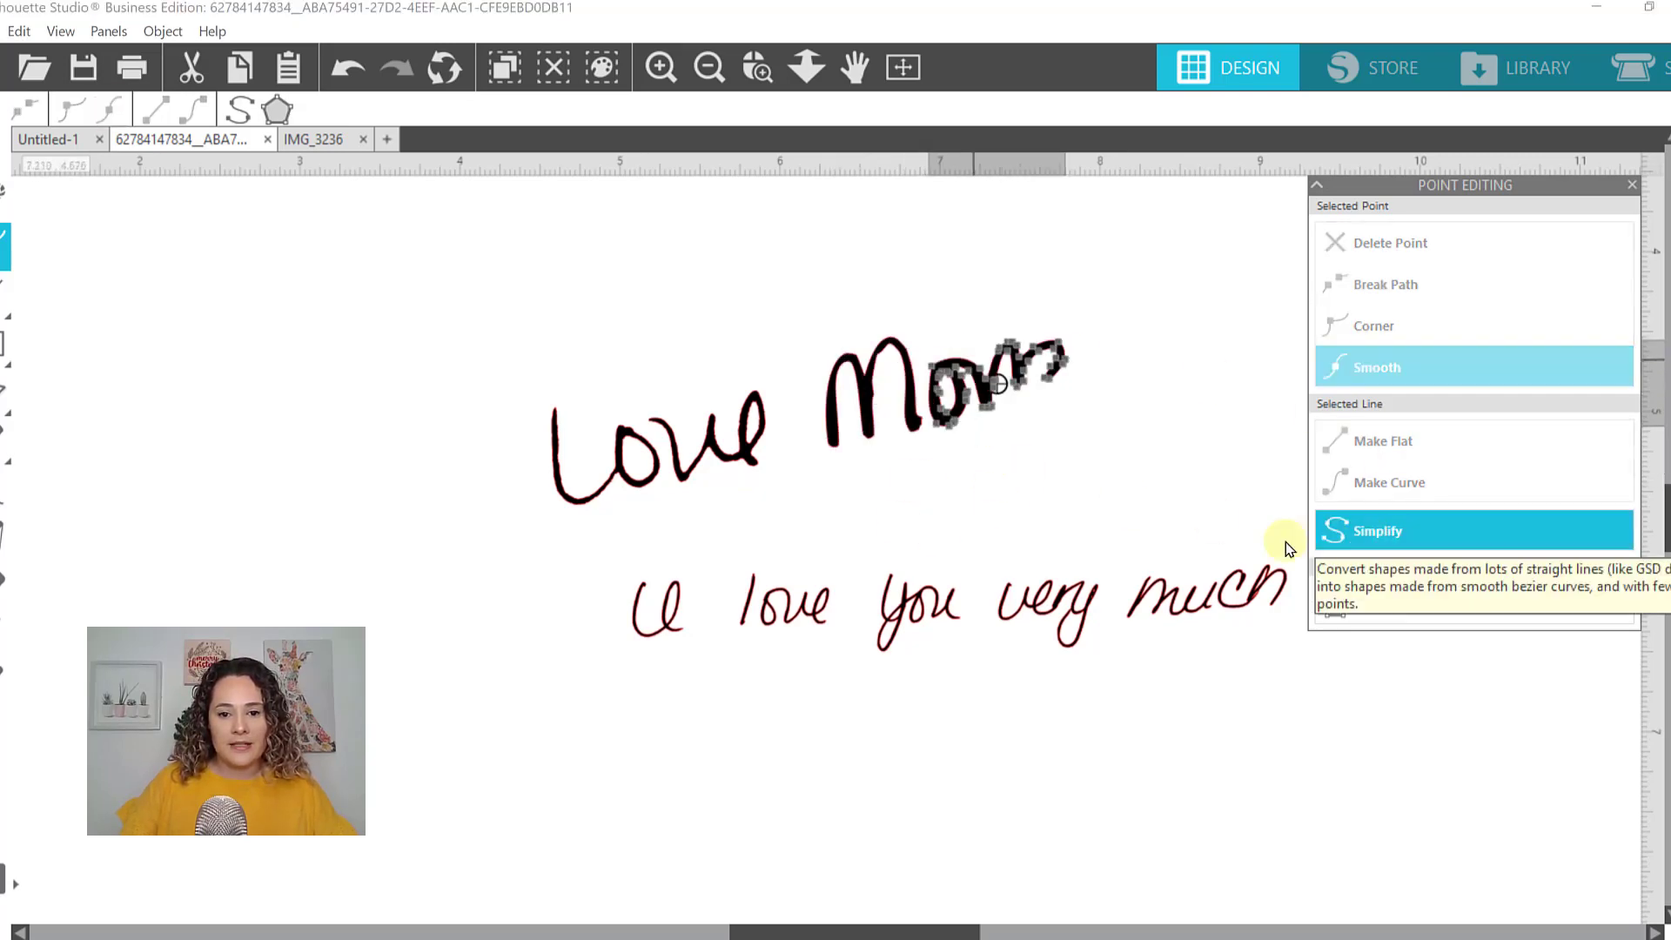
Simplify the 've' and 'Lo' strokes of Love and leave point editing
click(688, 471)
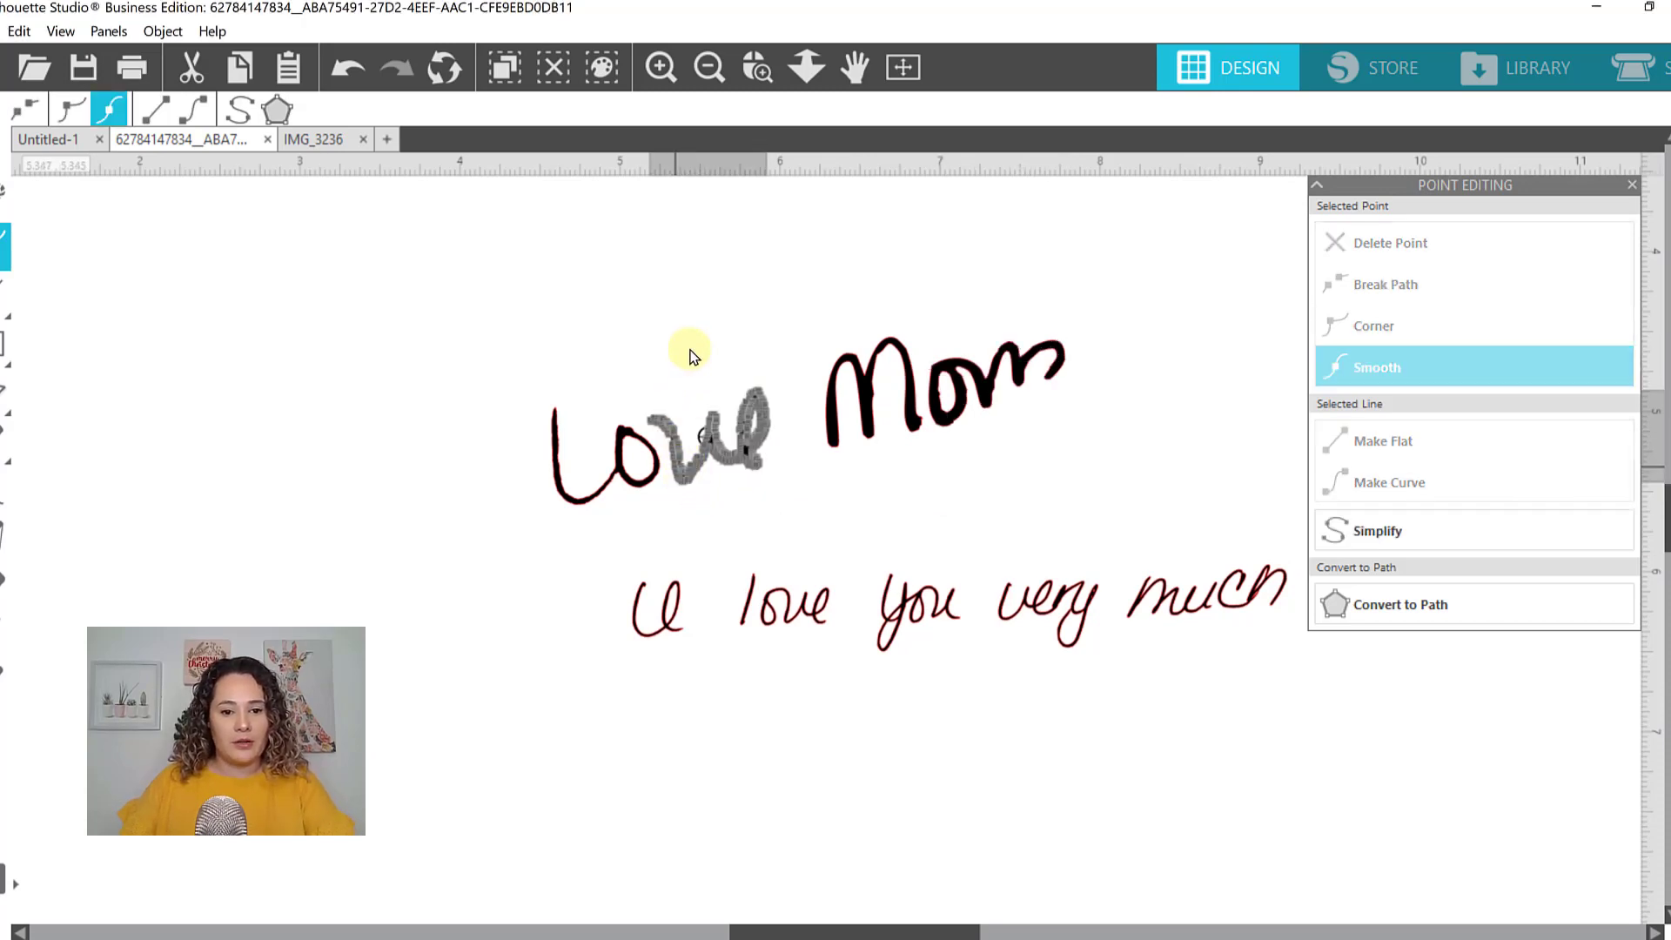
key(ctrl+z)
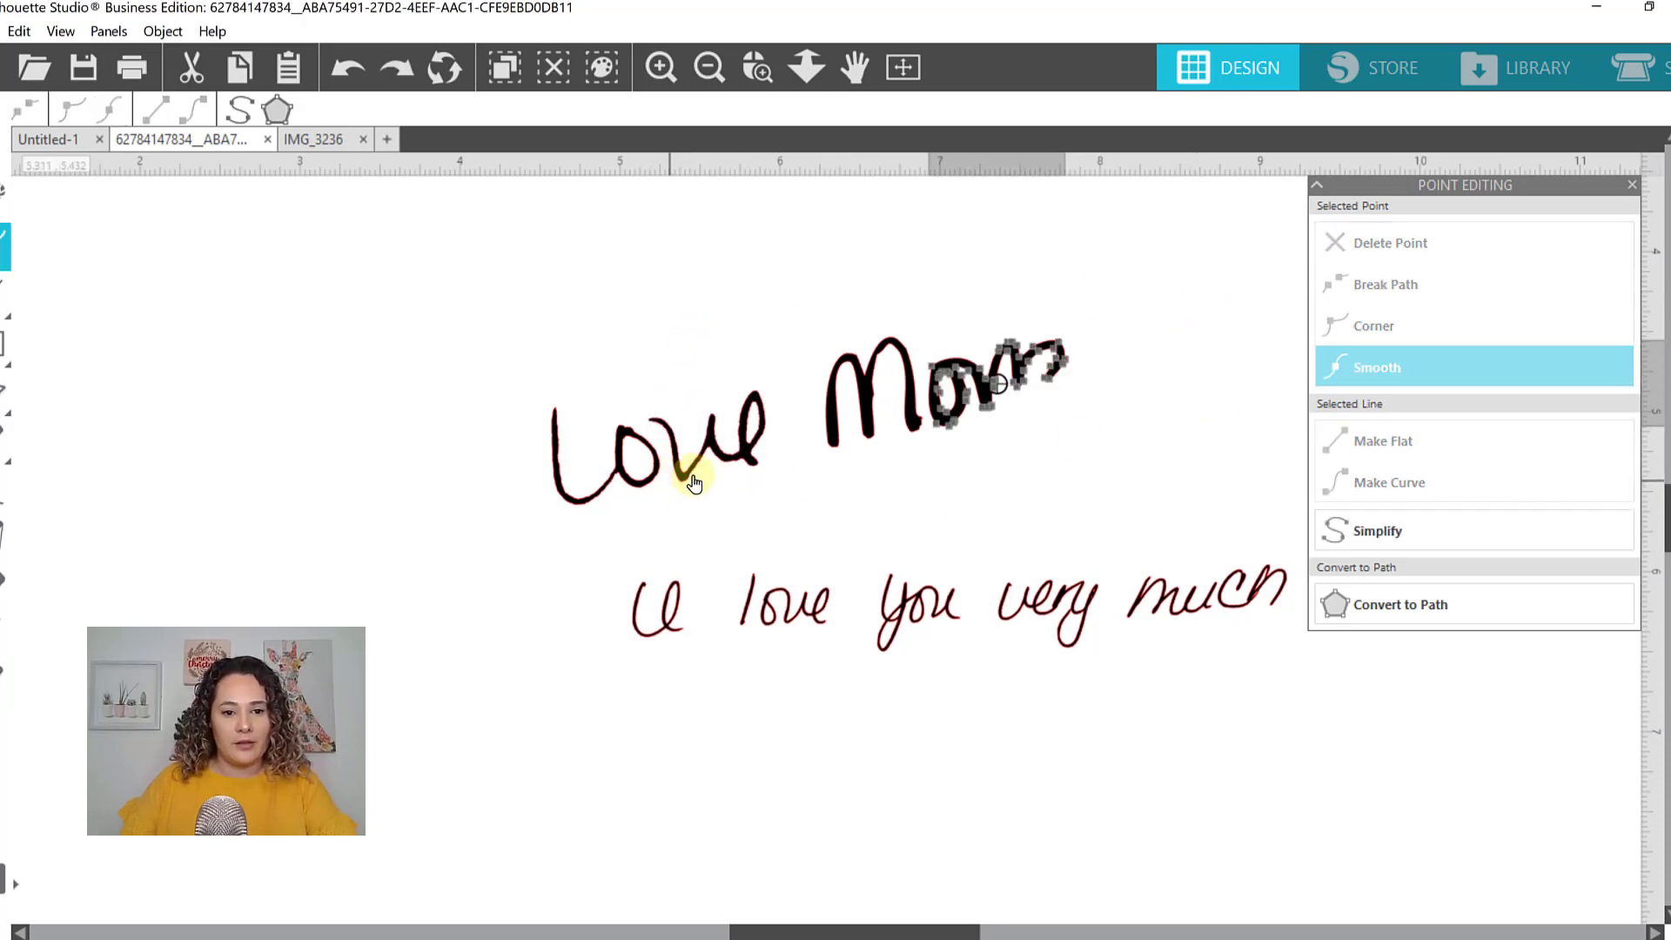
click(690, 470)
click(1373, 532)
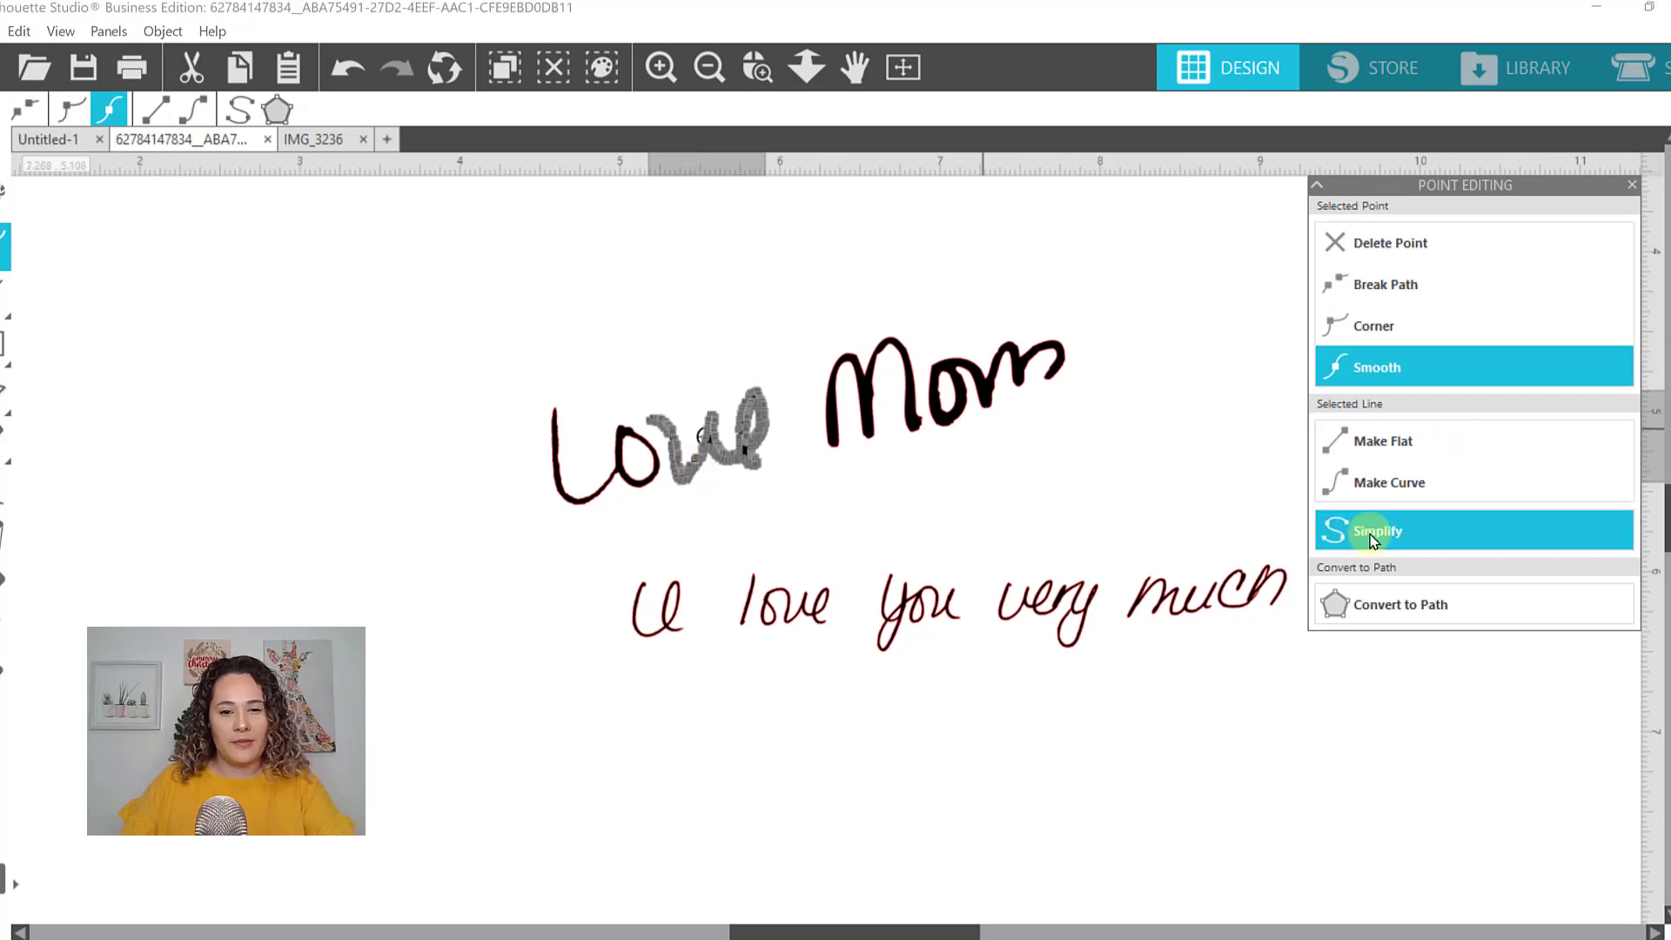
click(581, 503)
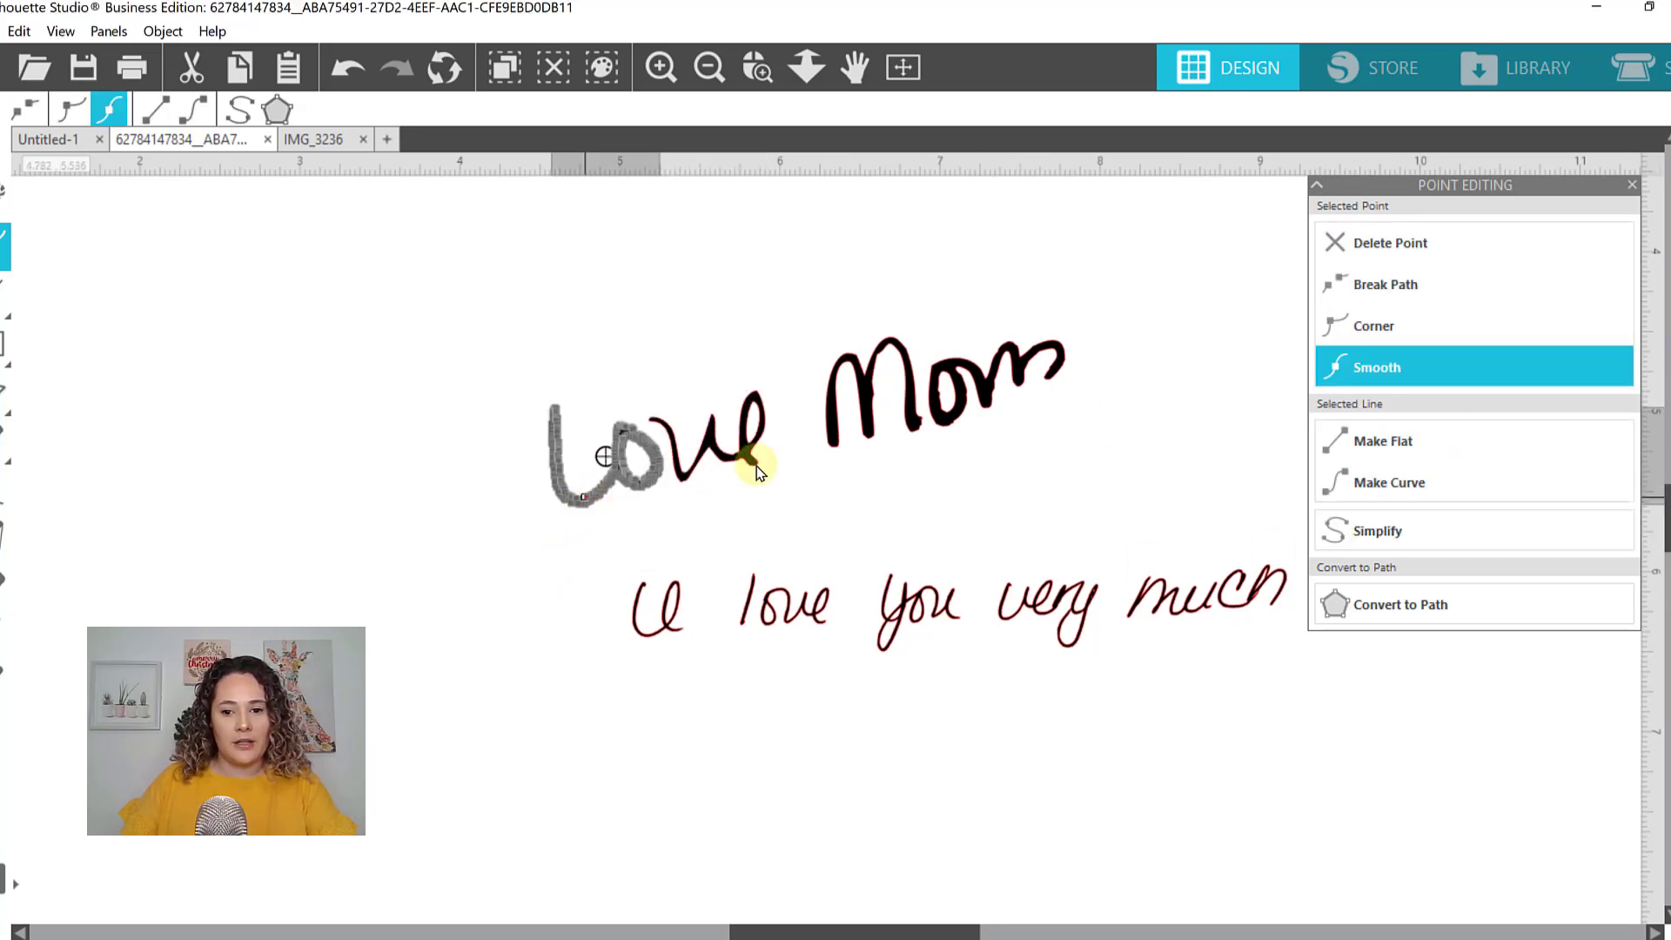
click(1373, 533)
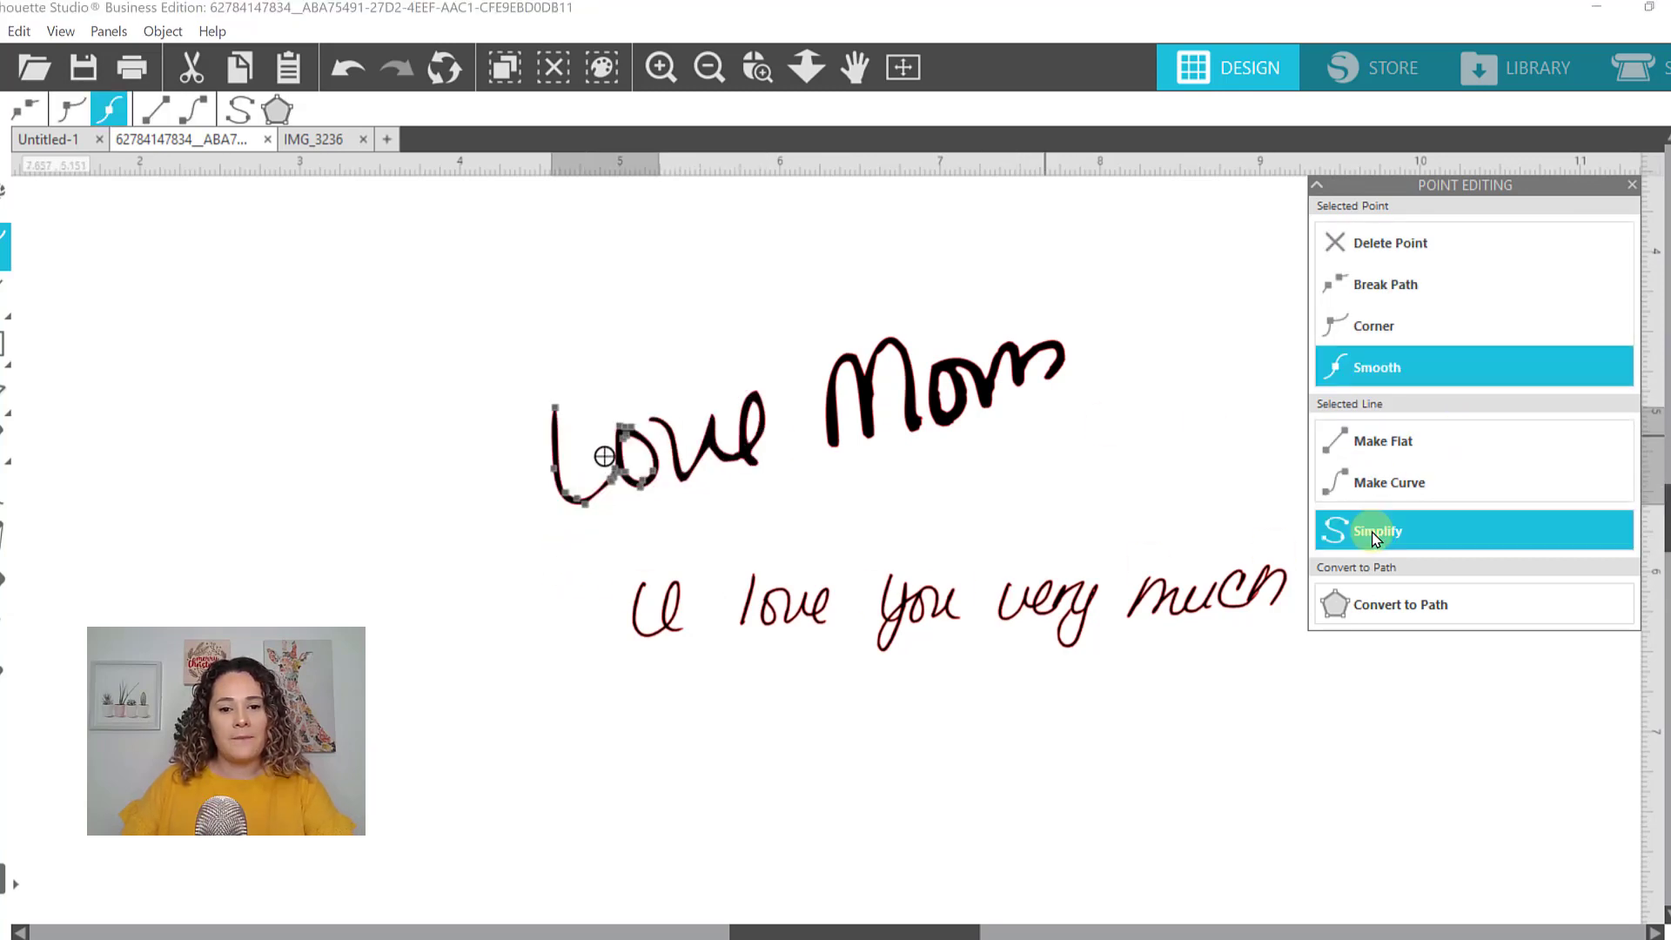
click(999, 474)
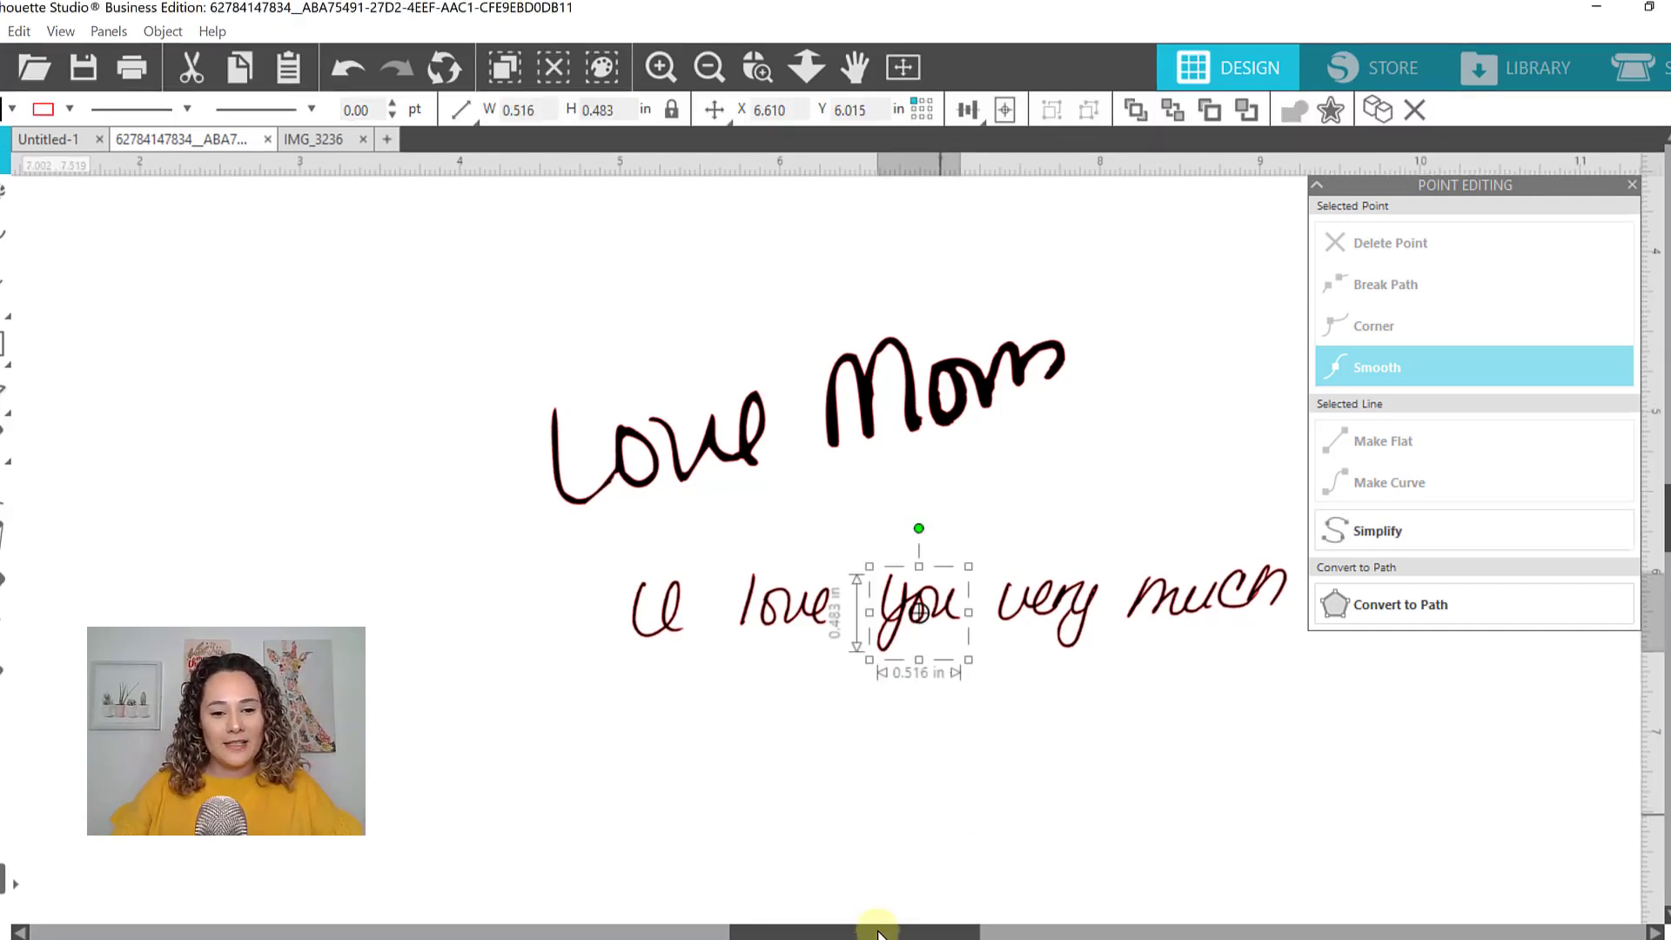
Move 'very much' onto a line below 'I love you' and group the two-line phrase
drag(880, 929, 906, 929)
click(1257, 735)
click(455, 604)
click(844, 735)
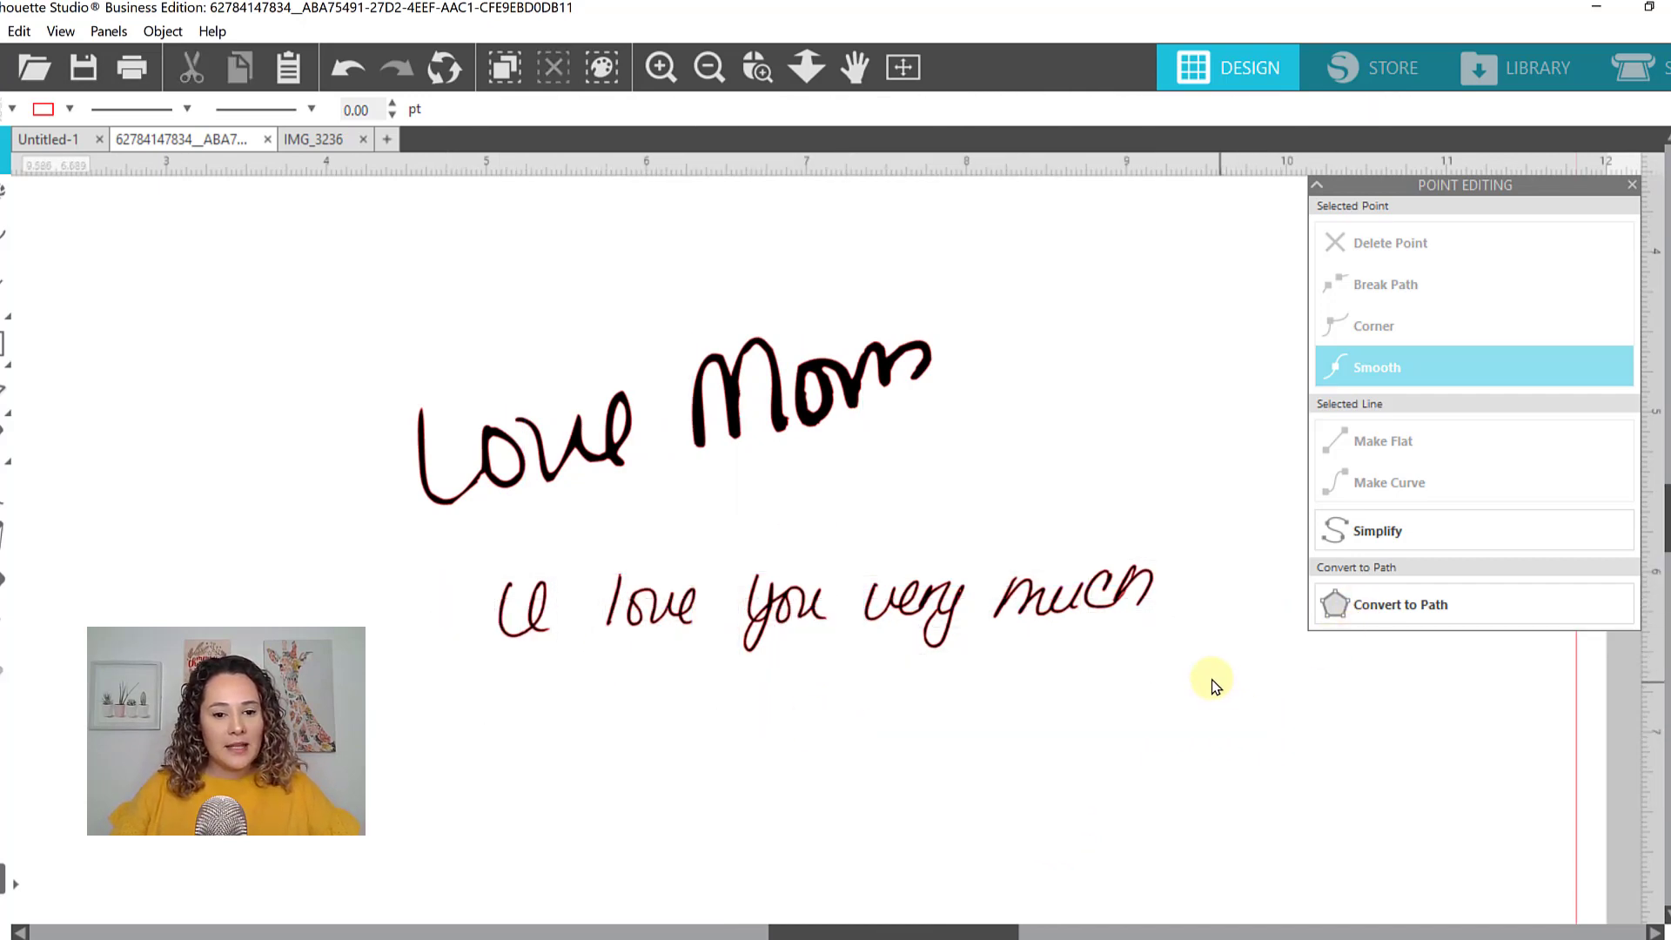
drag(1243, 688, 876, 541)
drag(930, 621, 575, 734)
click(937, 734)
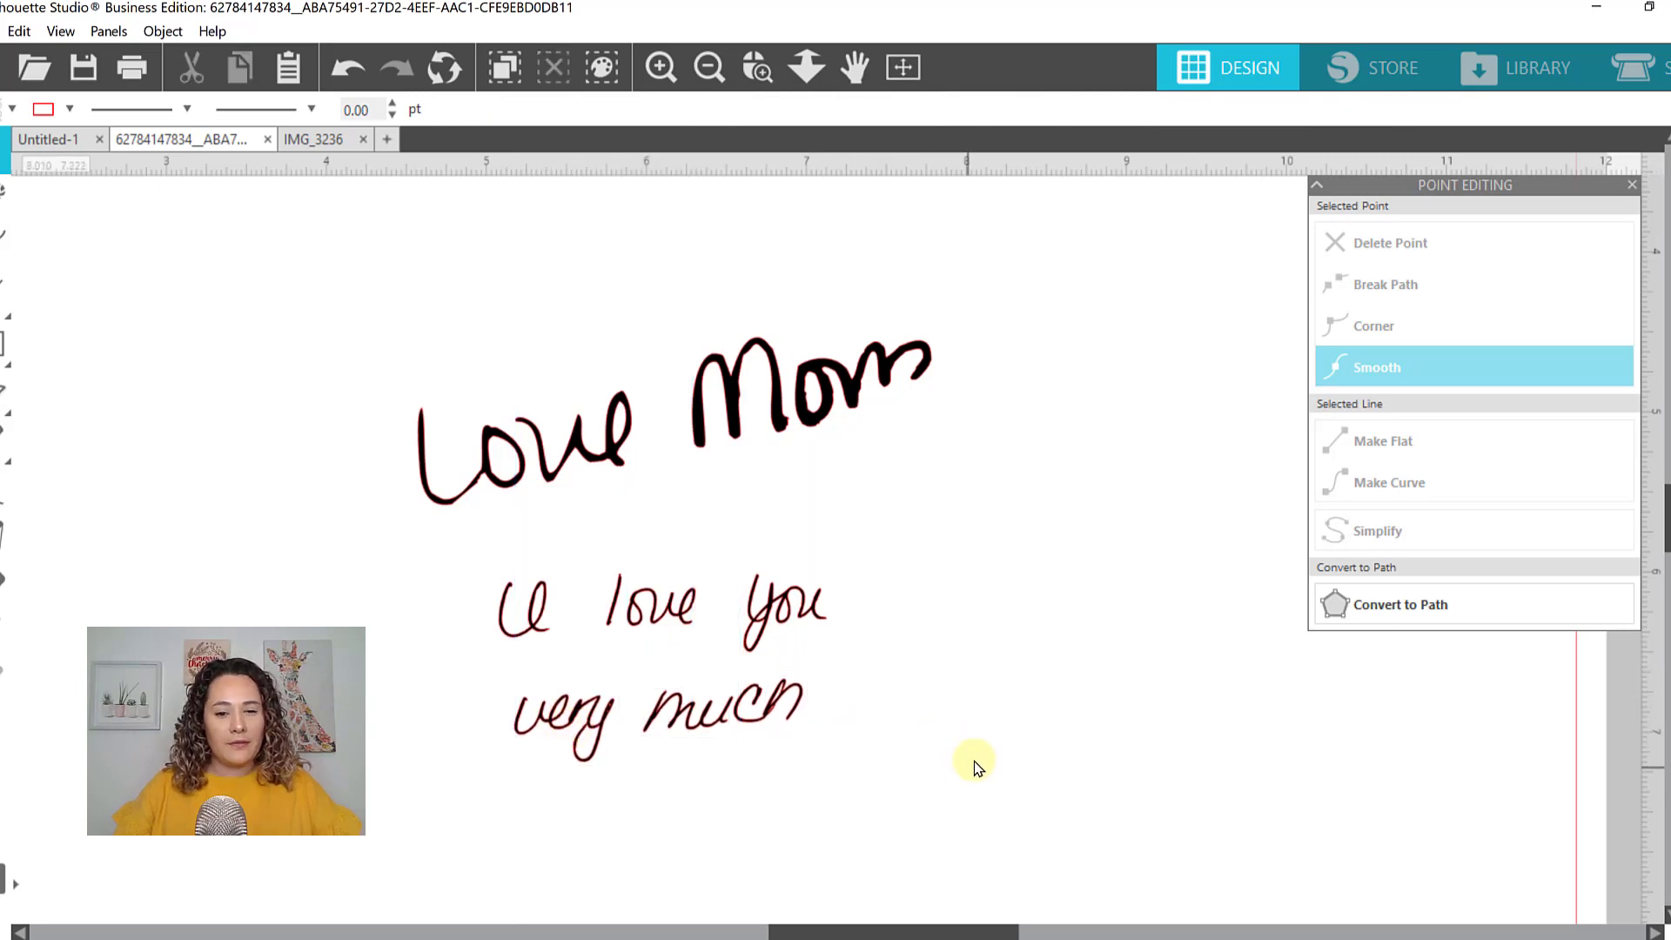
drag(978, 774, 423, 578)
right_click(540, 625)
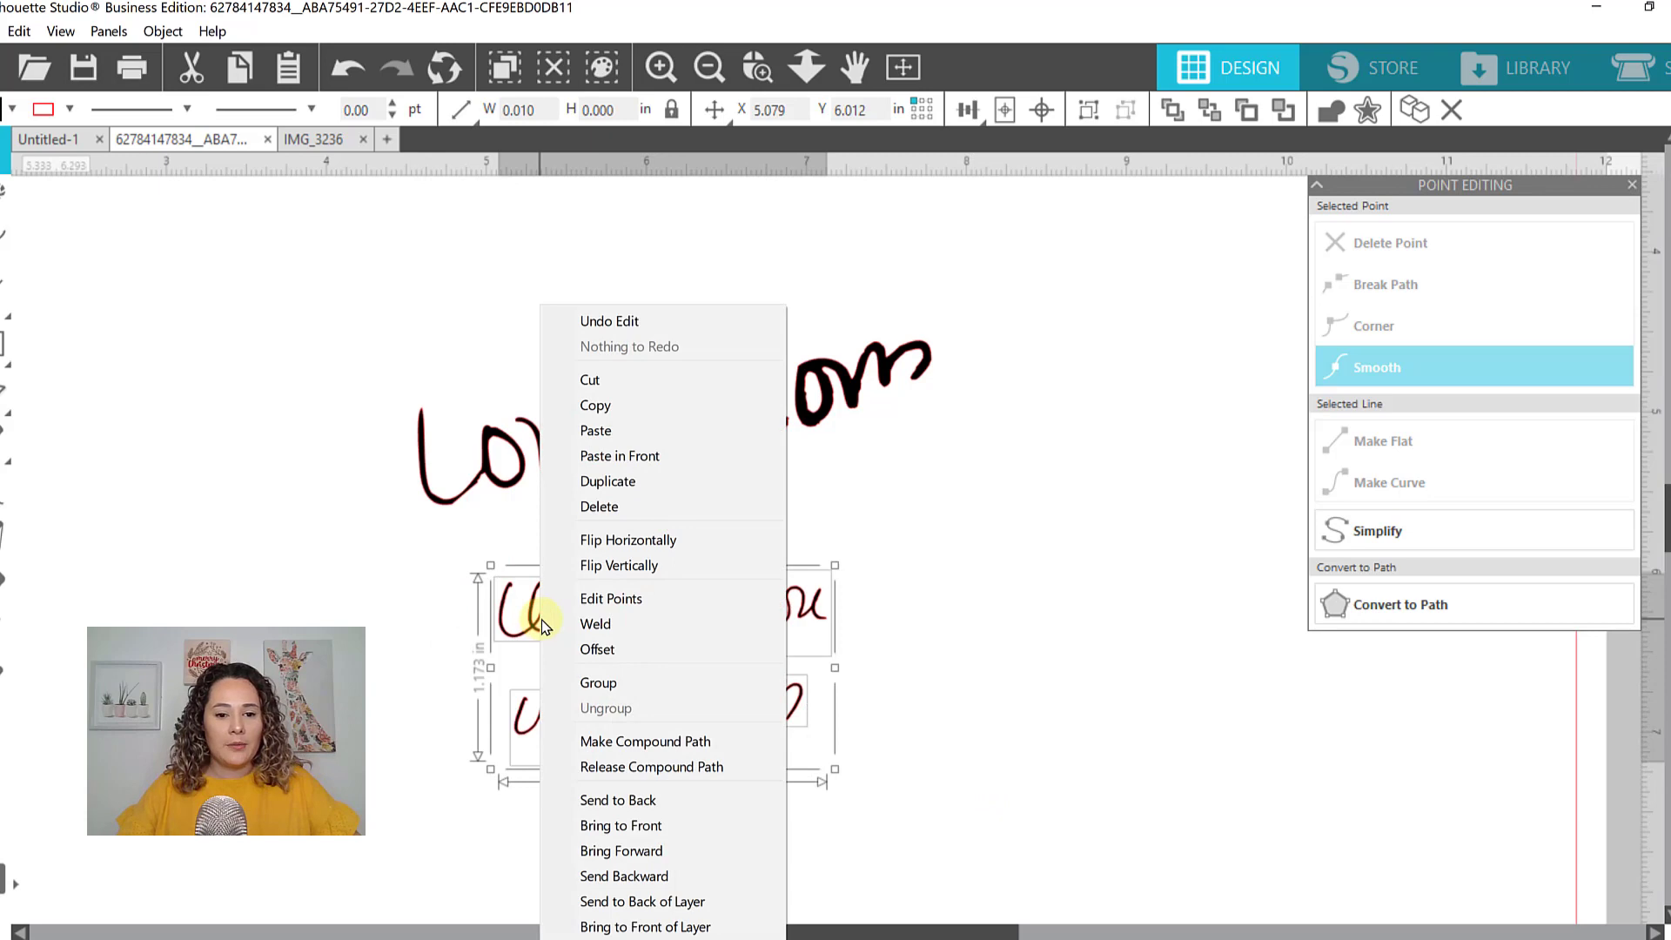
click(597, 684)
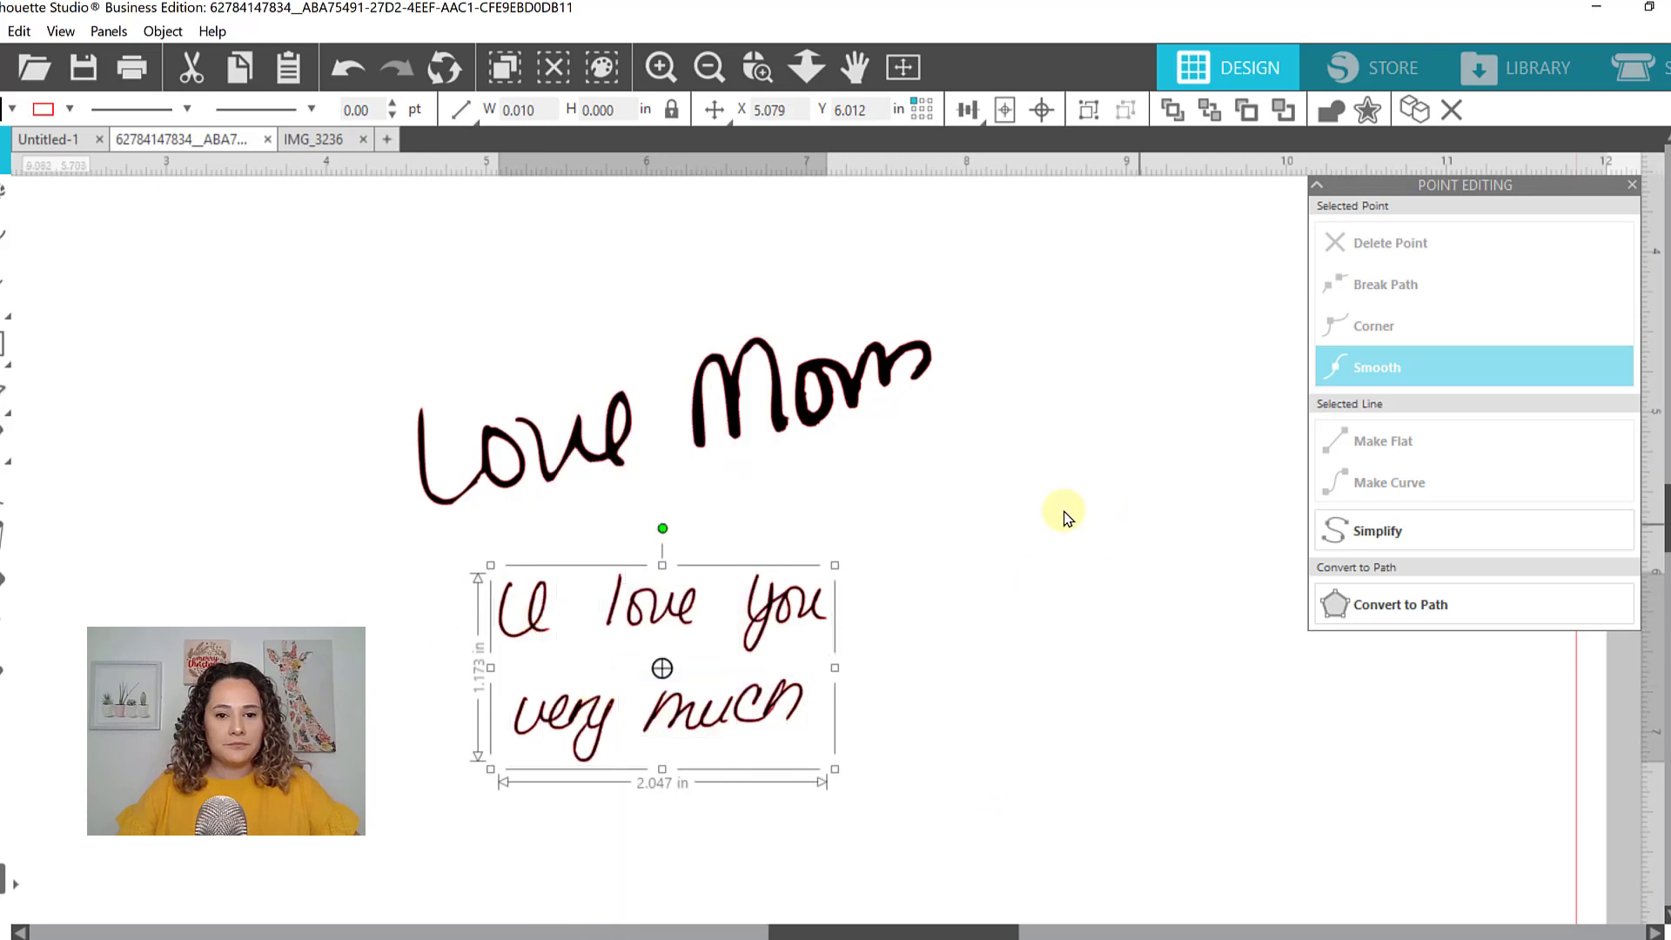
Drag the 'Love Mom' lettering beneath the grouped phrase and zoom in around it
click(709, 67)
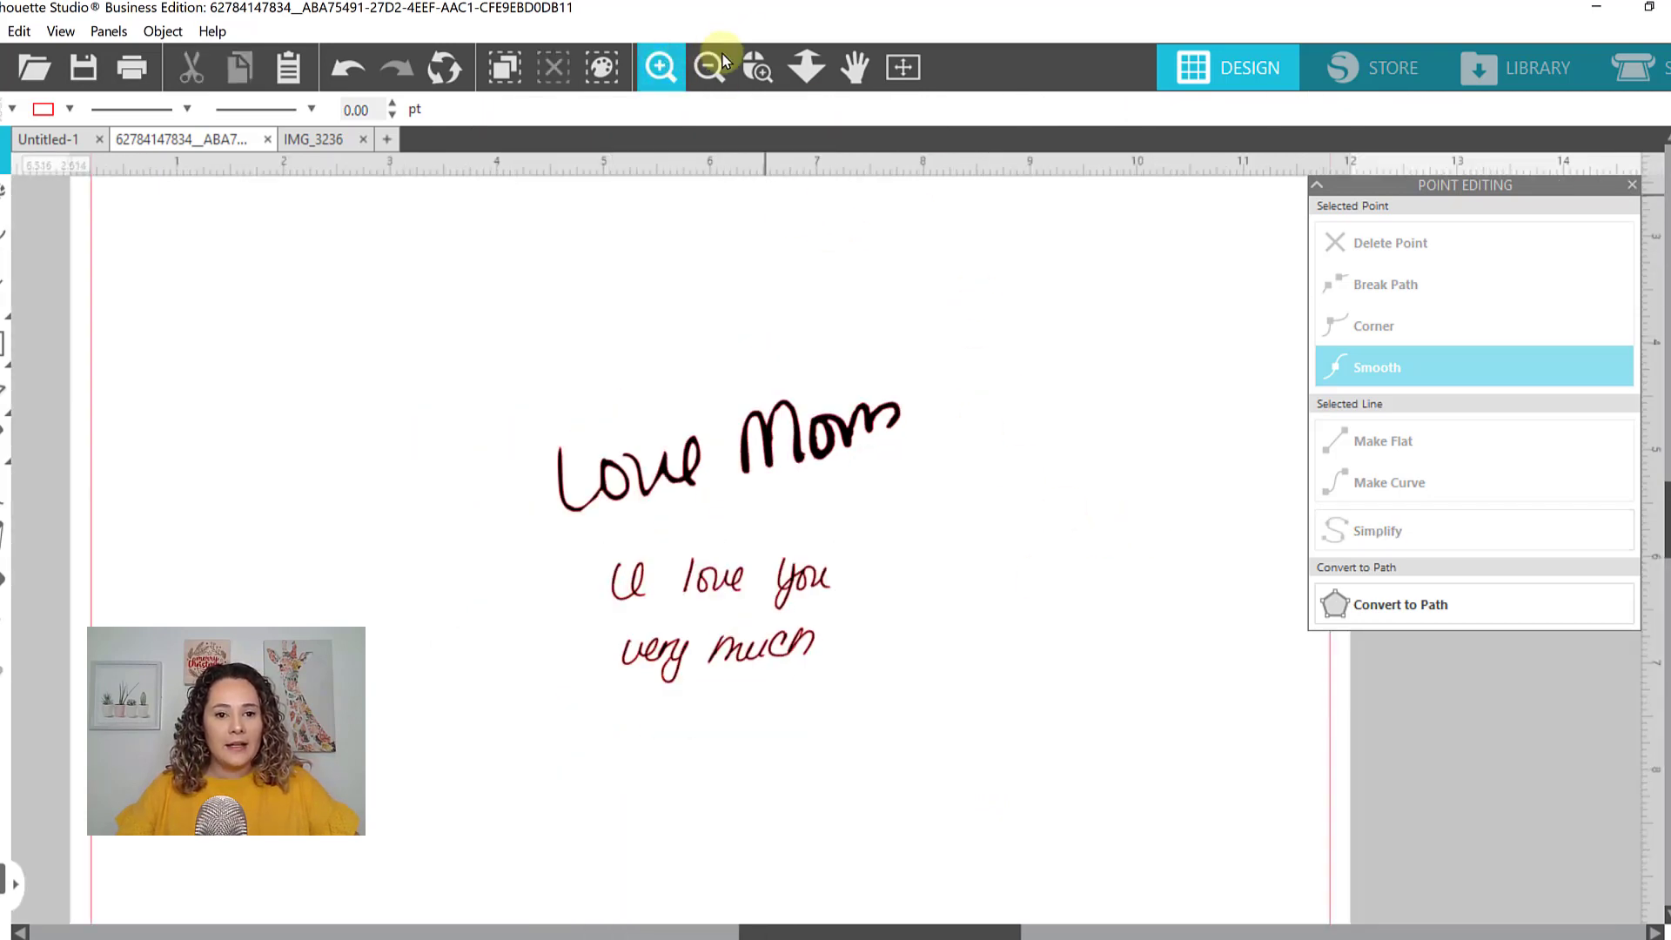
click(758, 67)
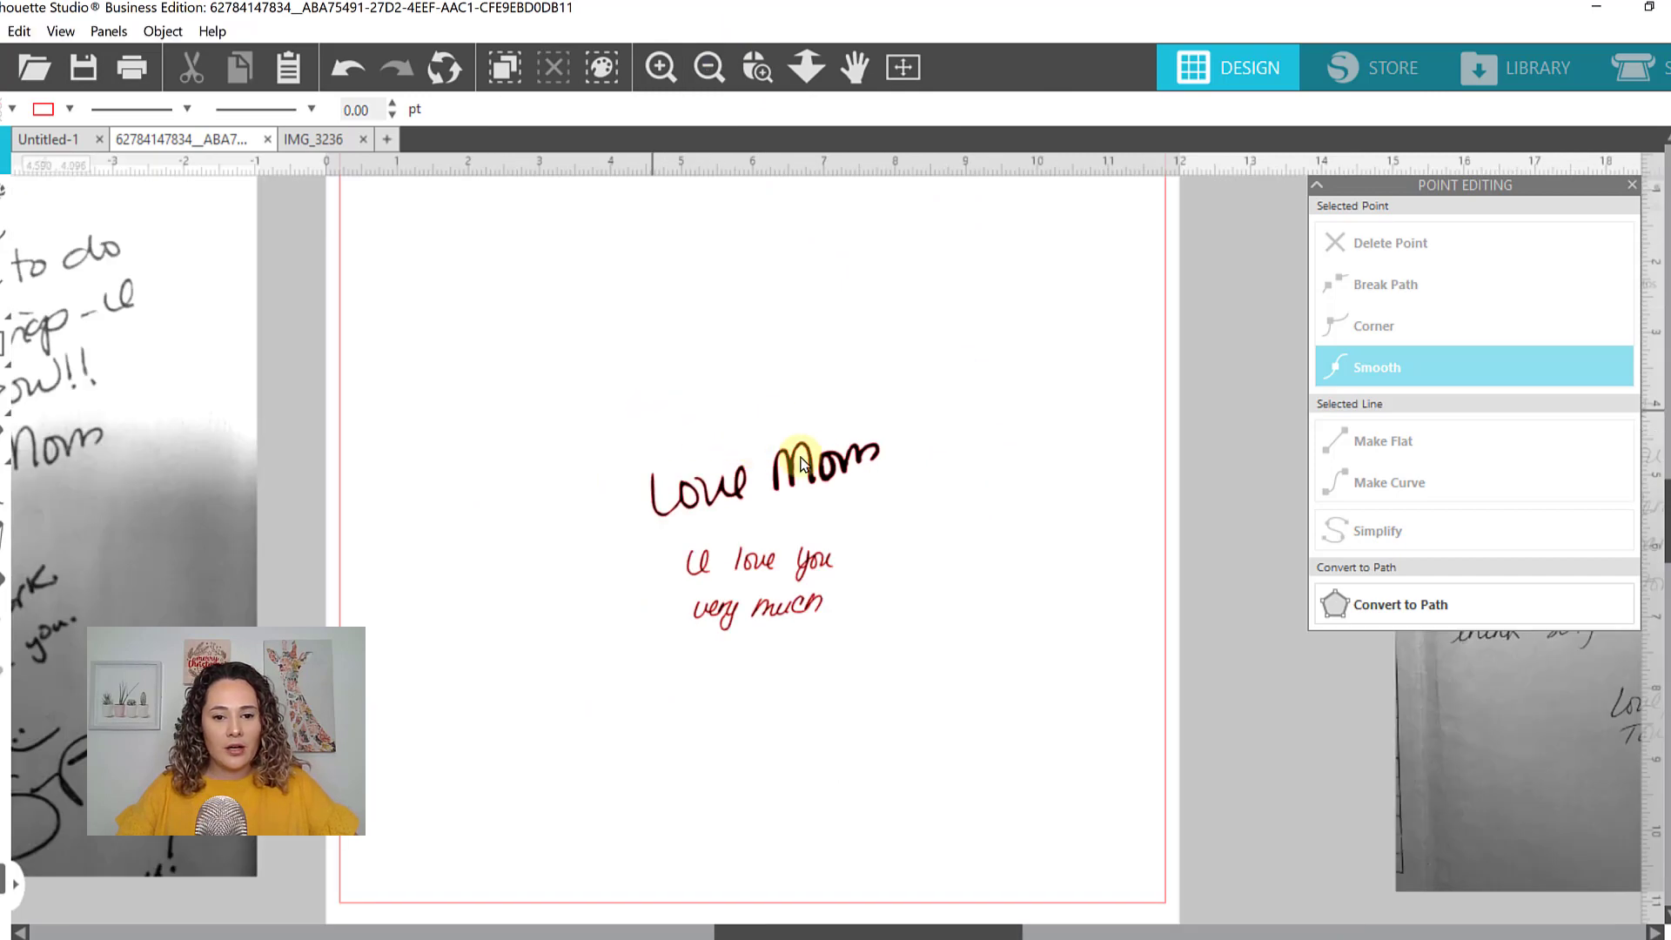
click(873, 475)
click(899, 520)
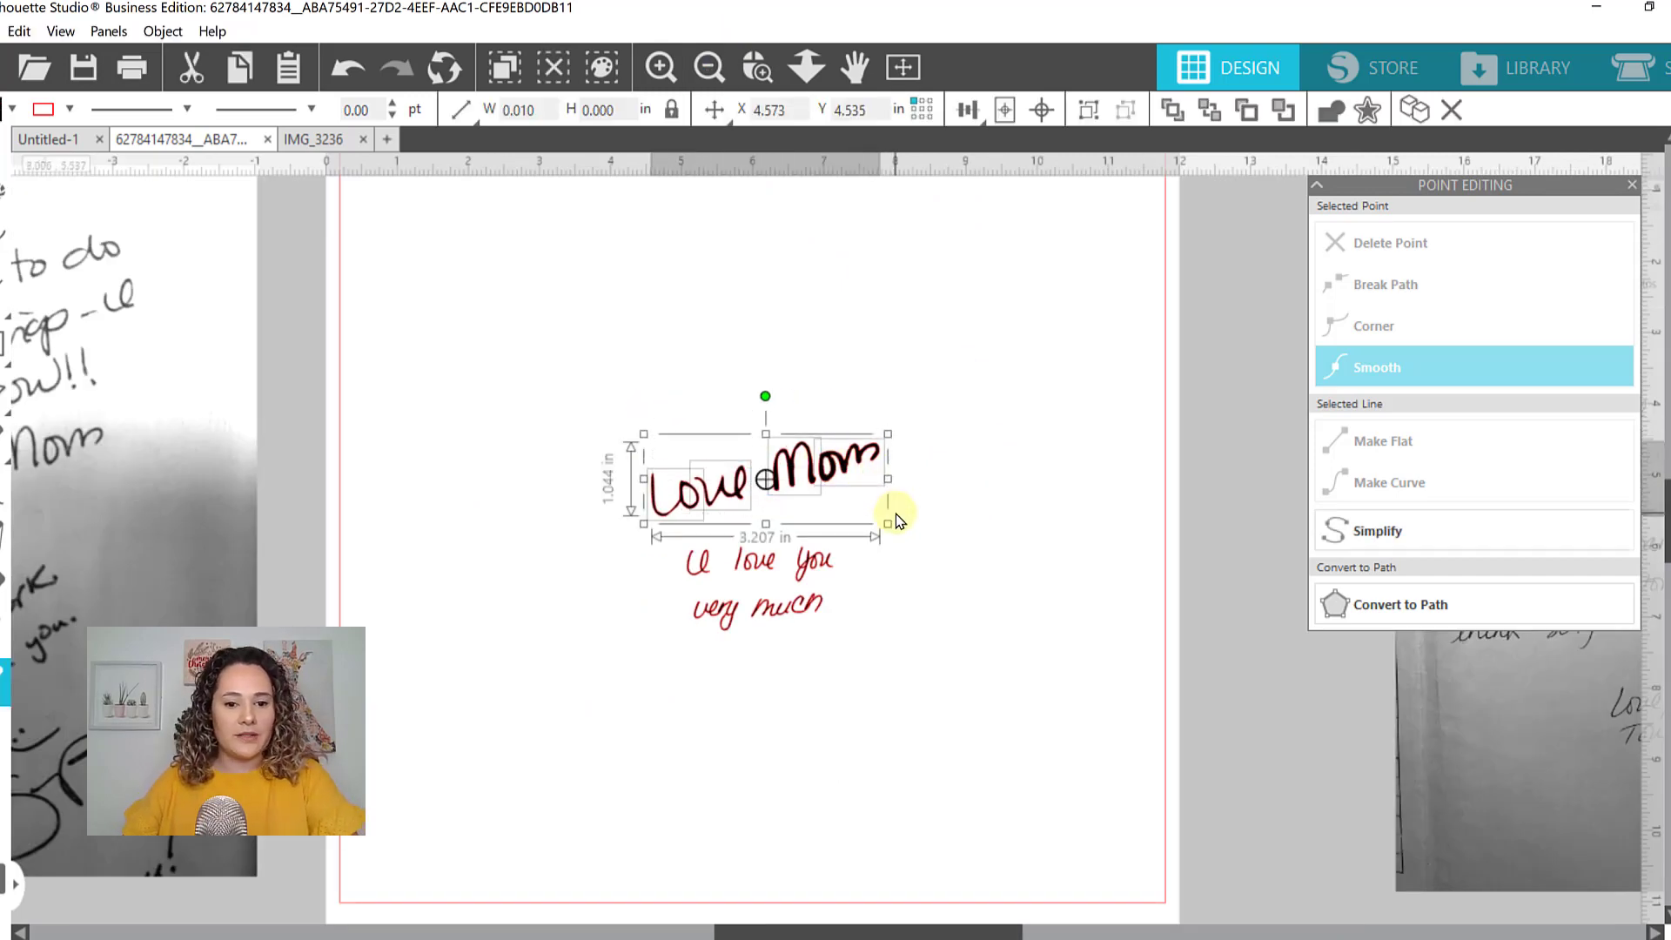
drag(866, 449, 901, 667)
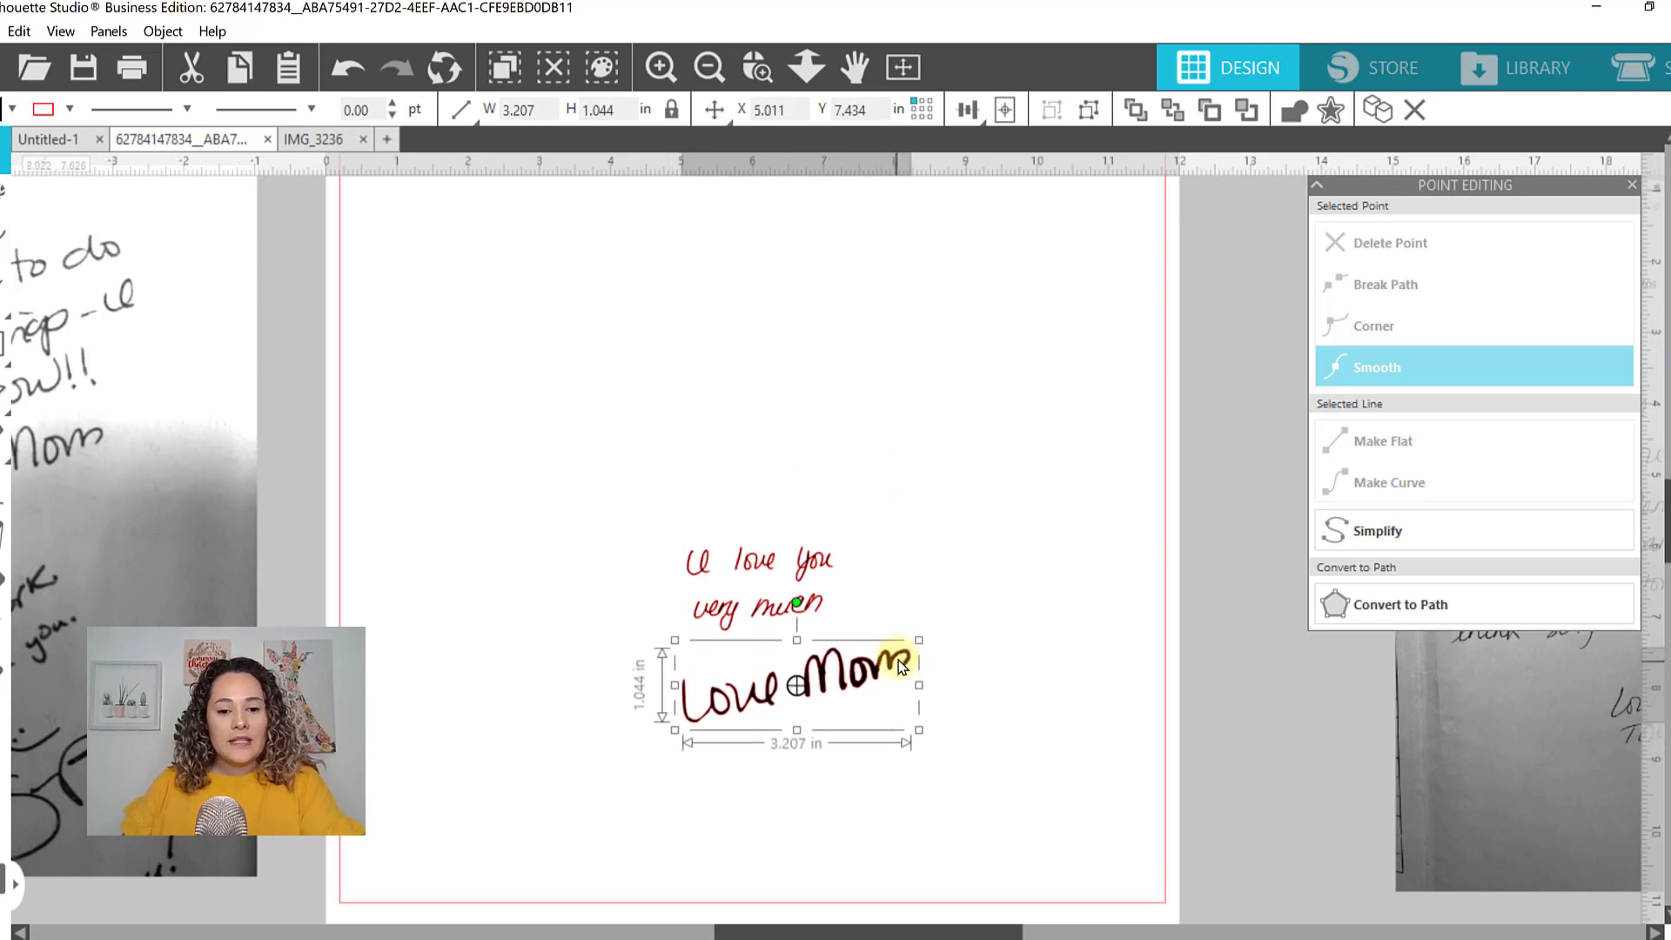
click(750, 66)
drag(597, 467, 896, 757)
click(942, 528)
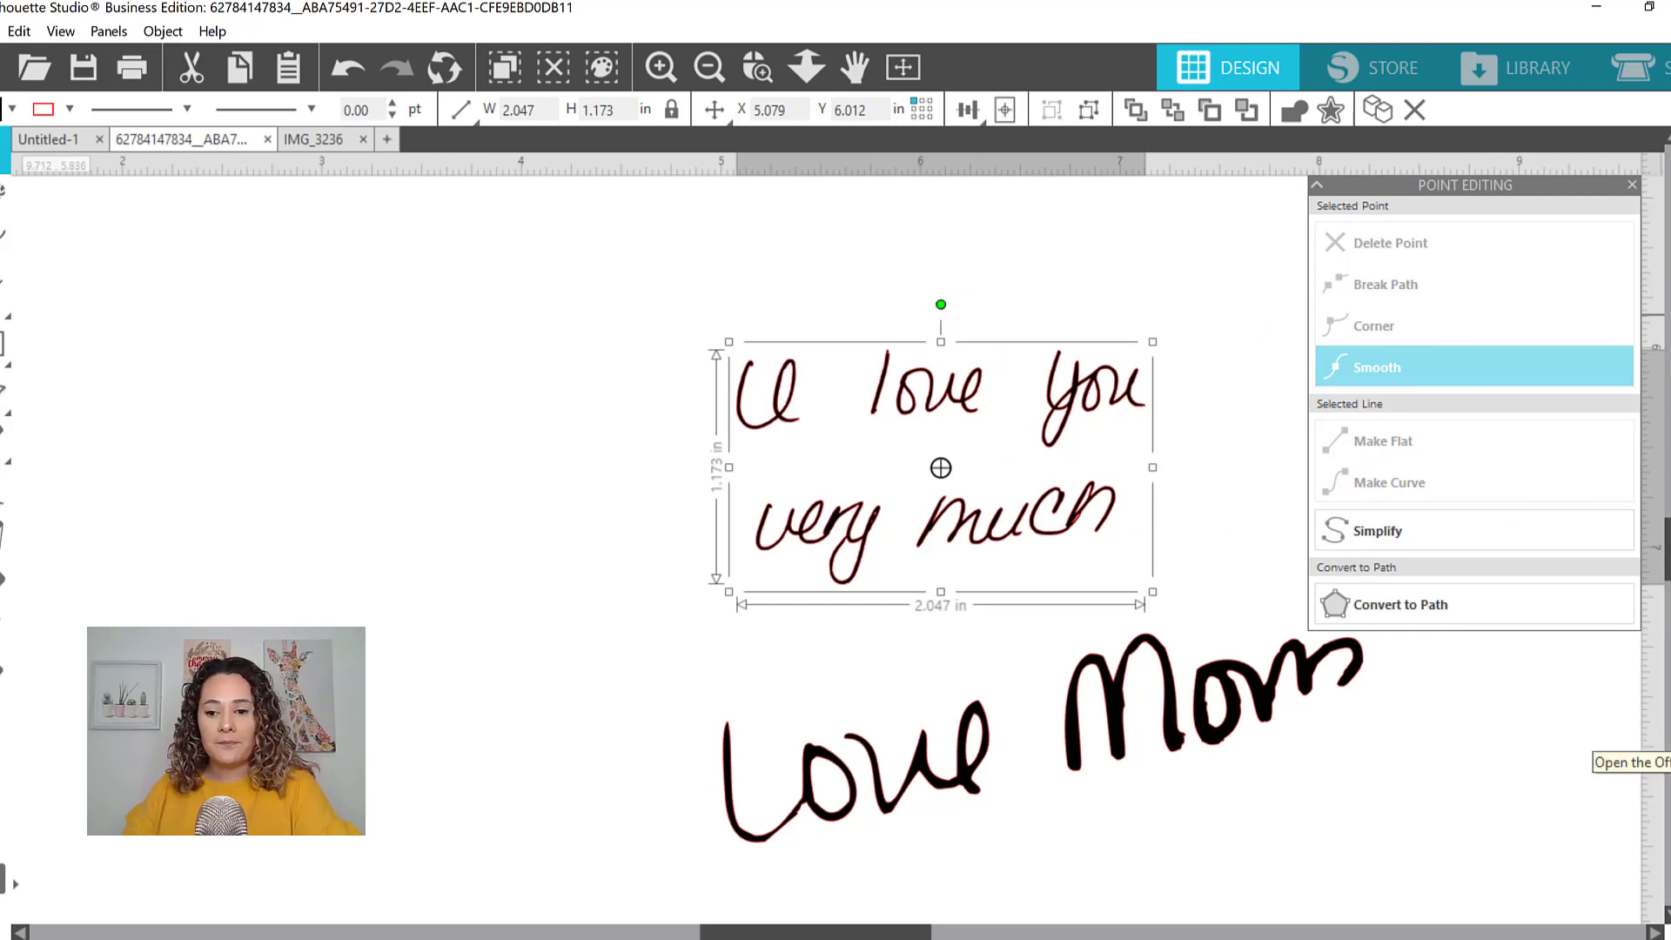
Apply a 0.020 in outward offset around the phrase and group it with the words
click(1658, 749)
click(1375, 248)
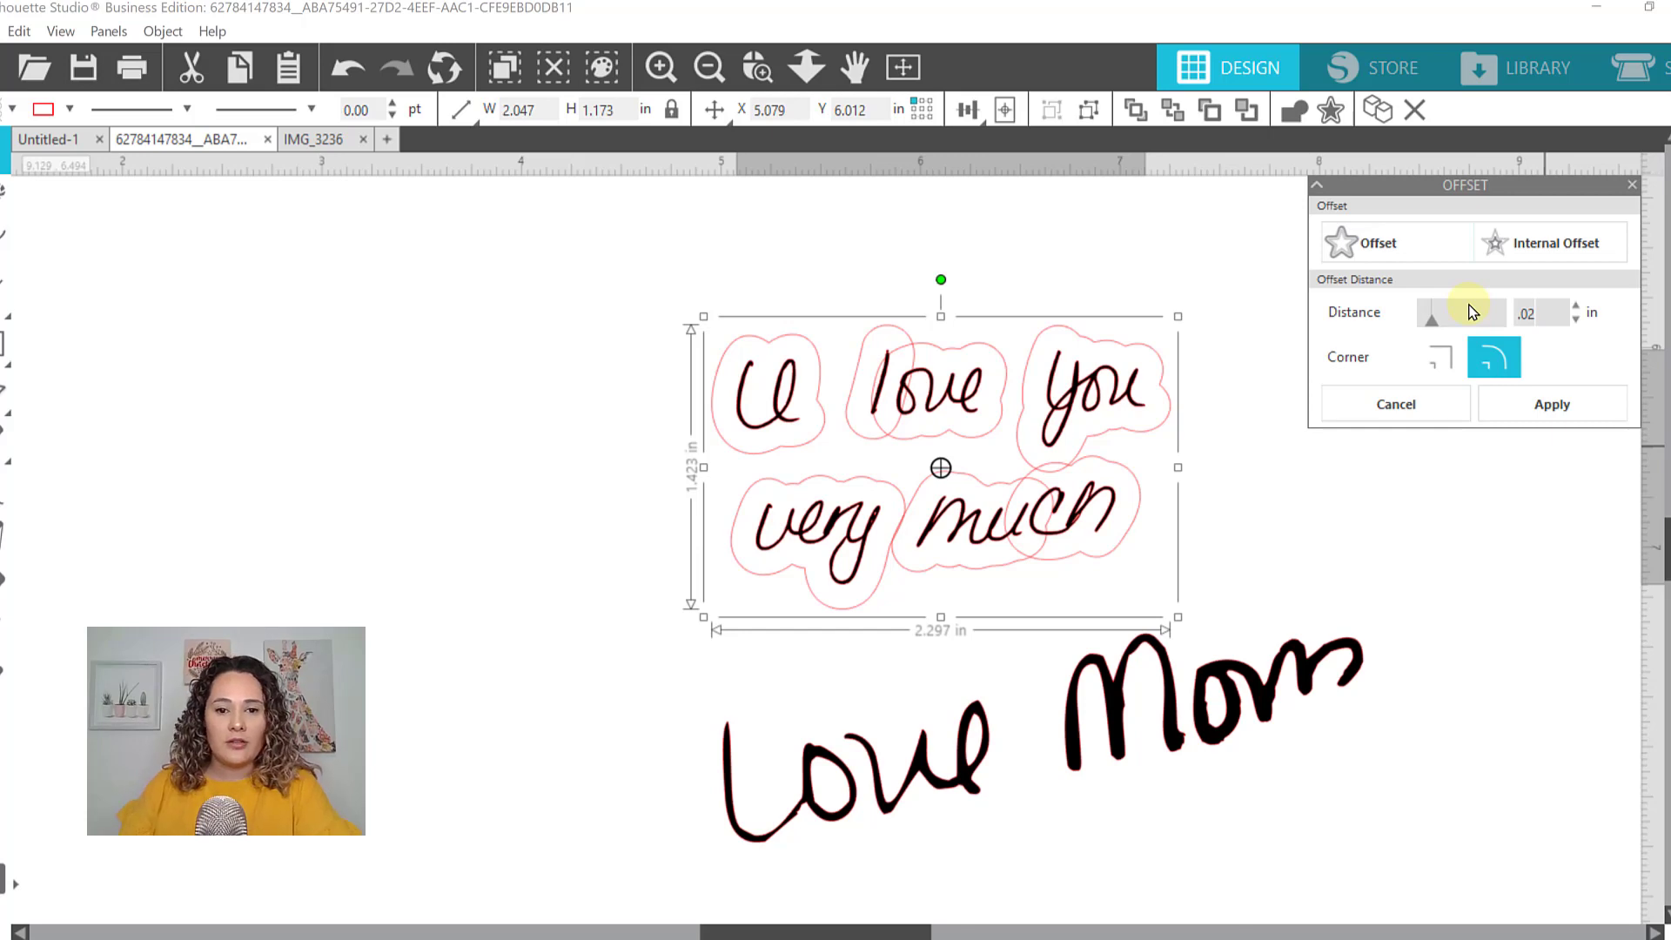
key(Return)
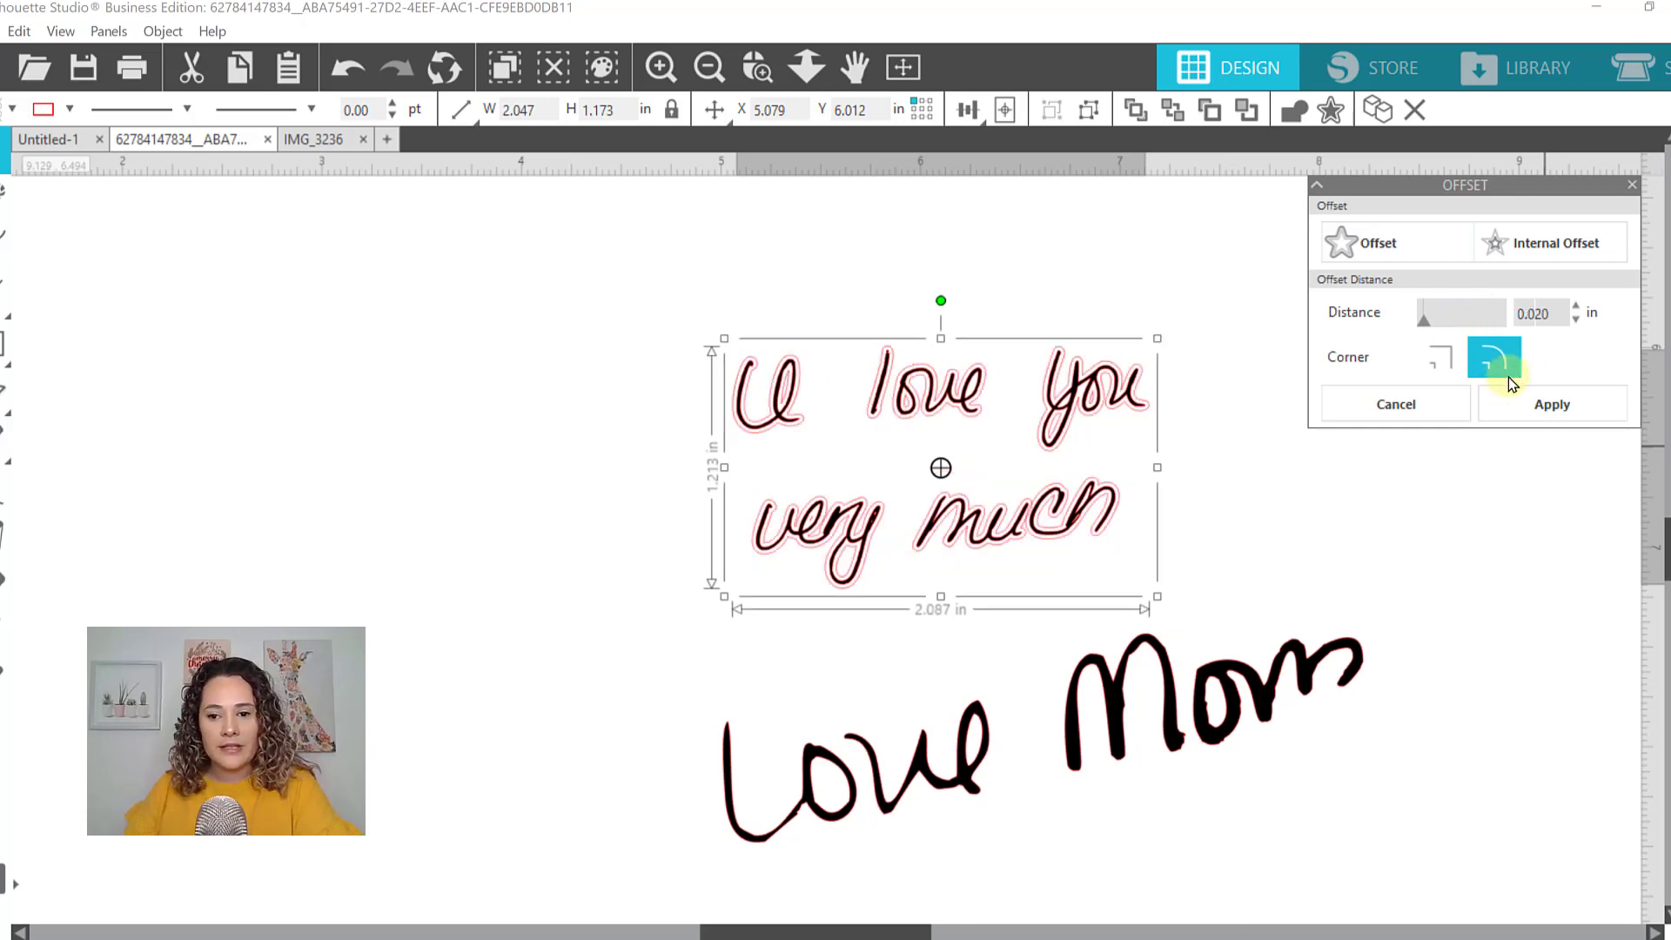
click(1533, 404)
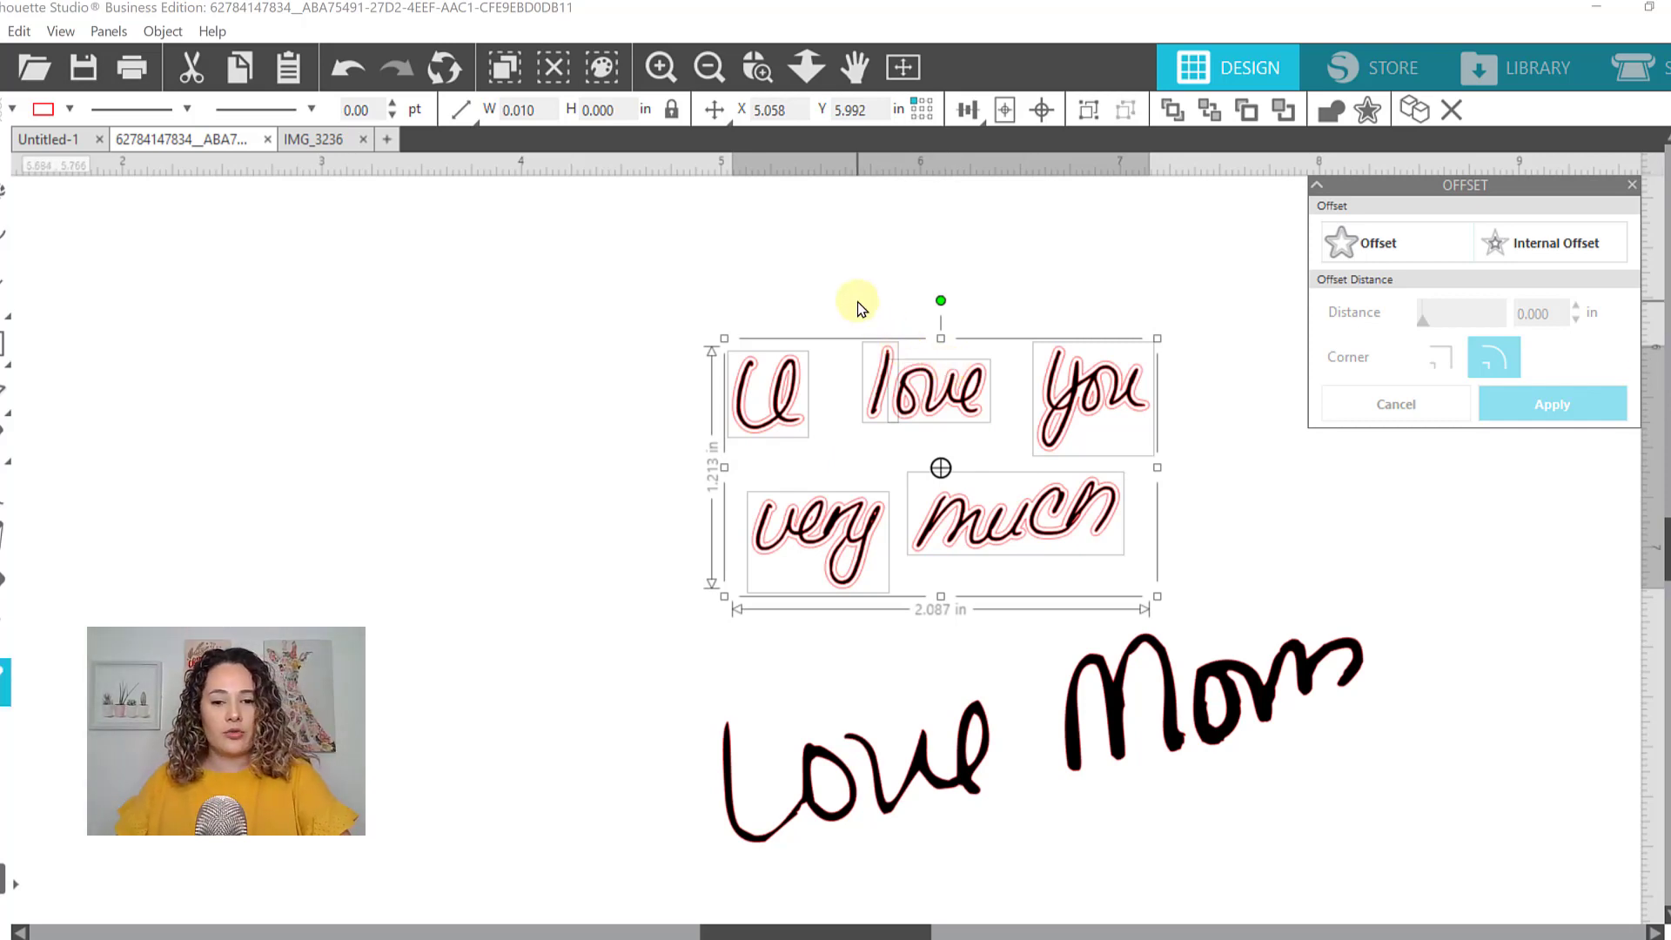
key(ctrl+g)
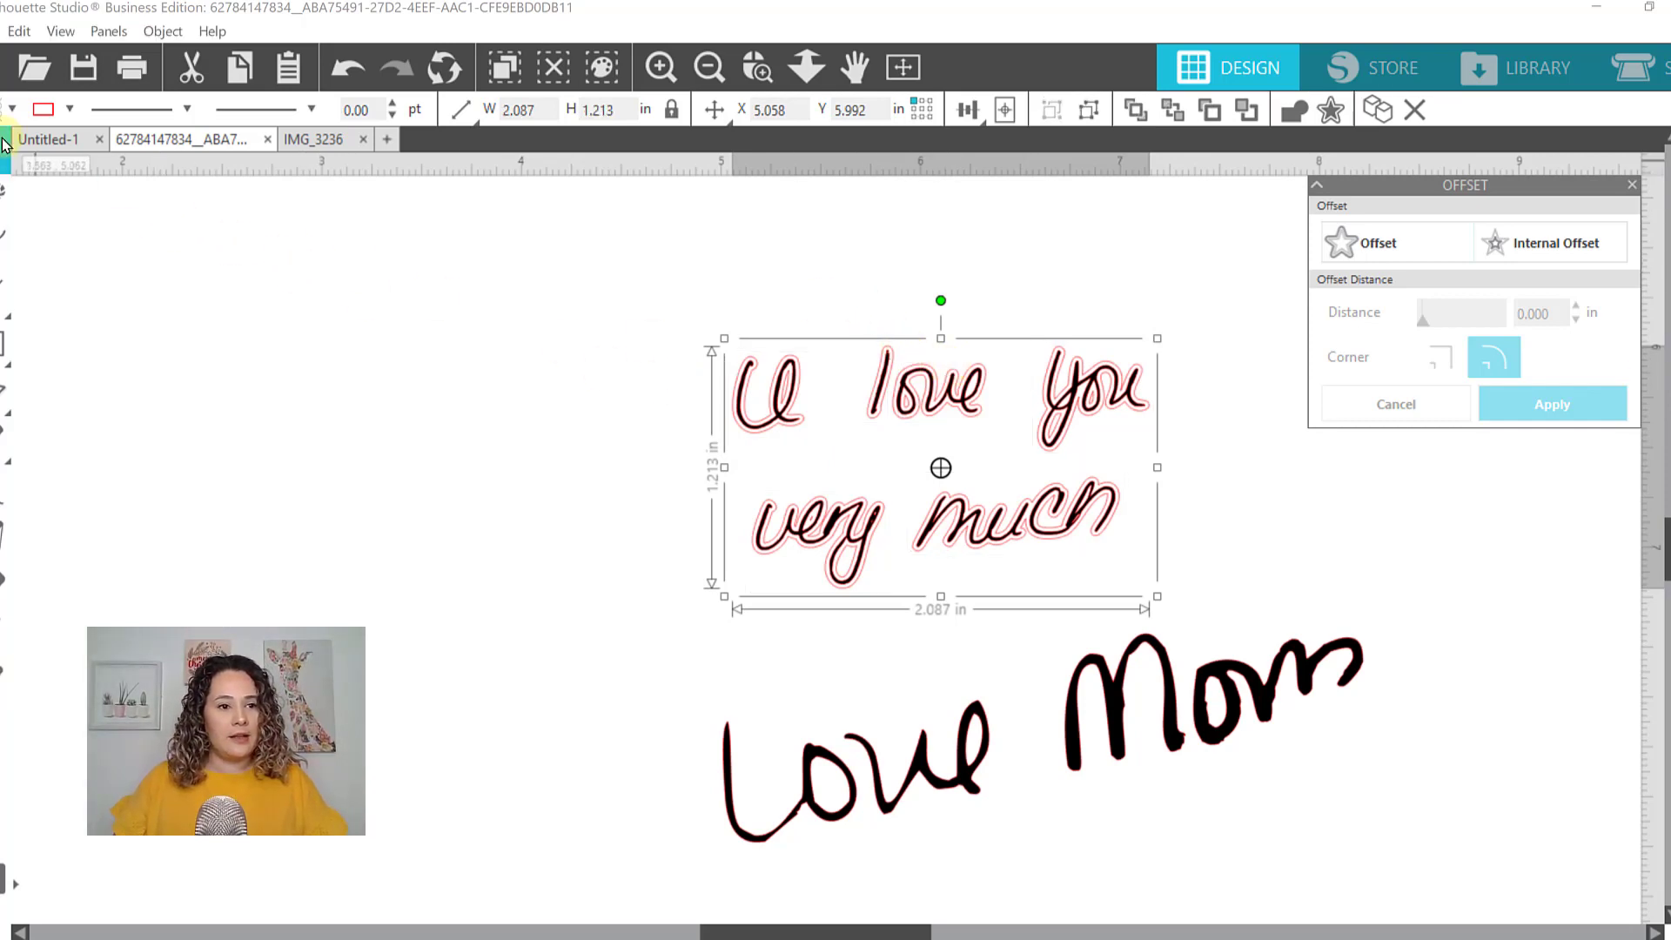
Fill the traced text red and separate it from the thin script copy
click(10, 108)
click(29, 145)
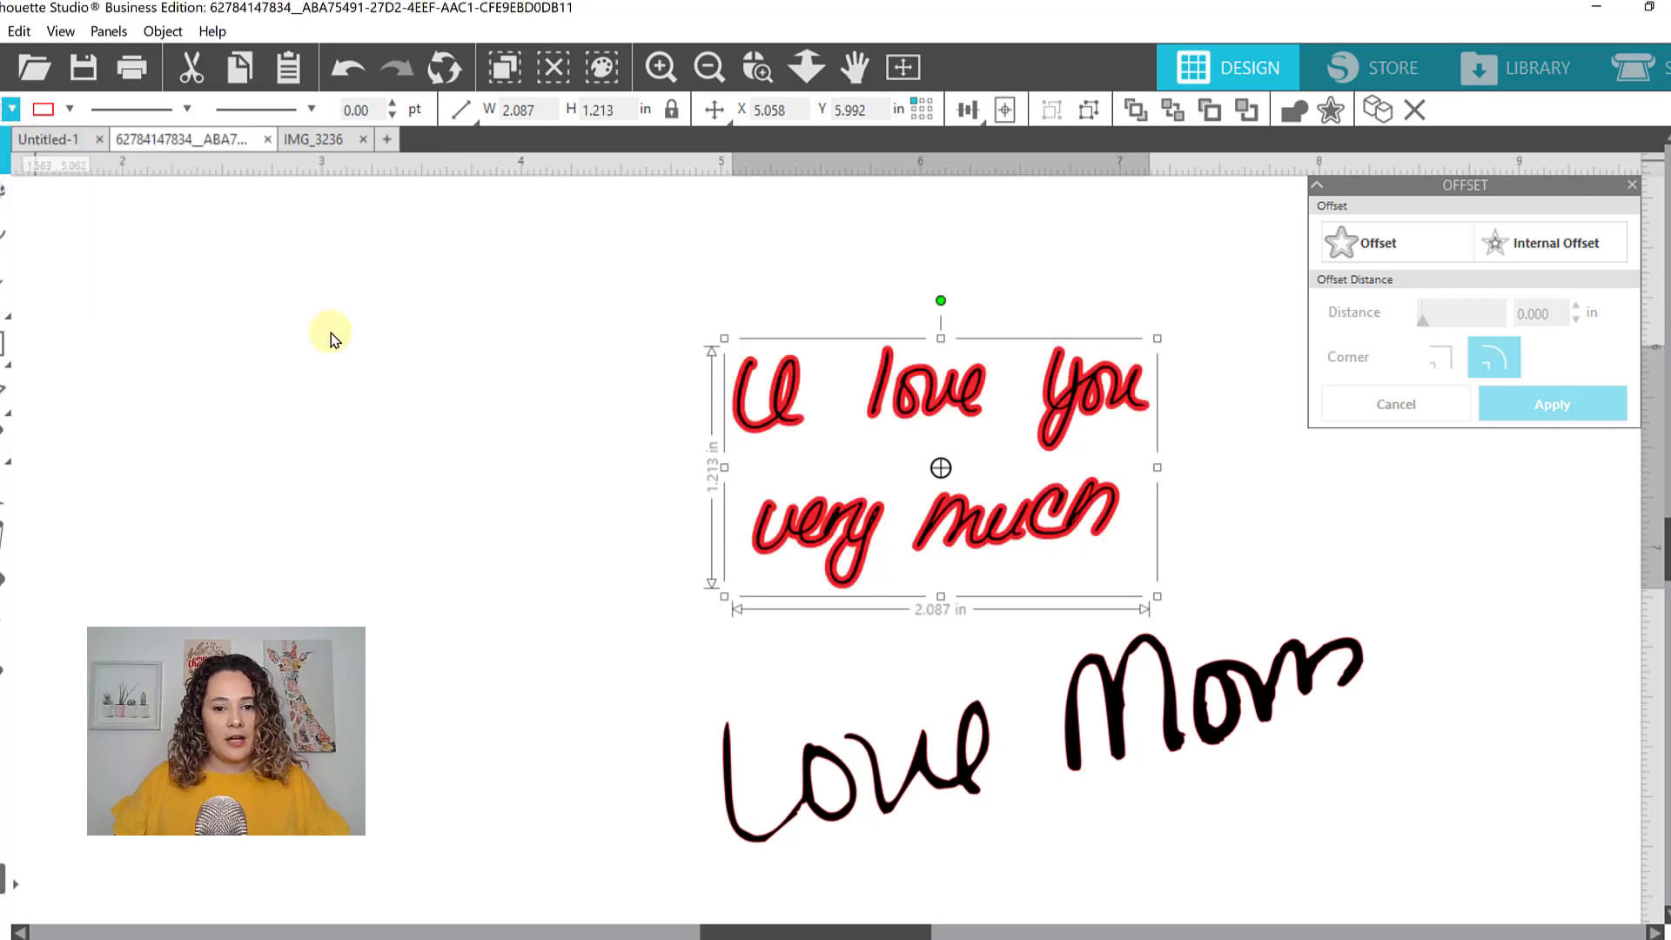
click(454, 462)
drag(959, 519, 489, 510)
drag(932, 522, 1437, 457)
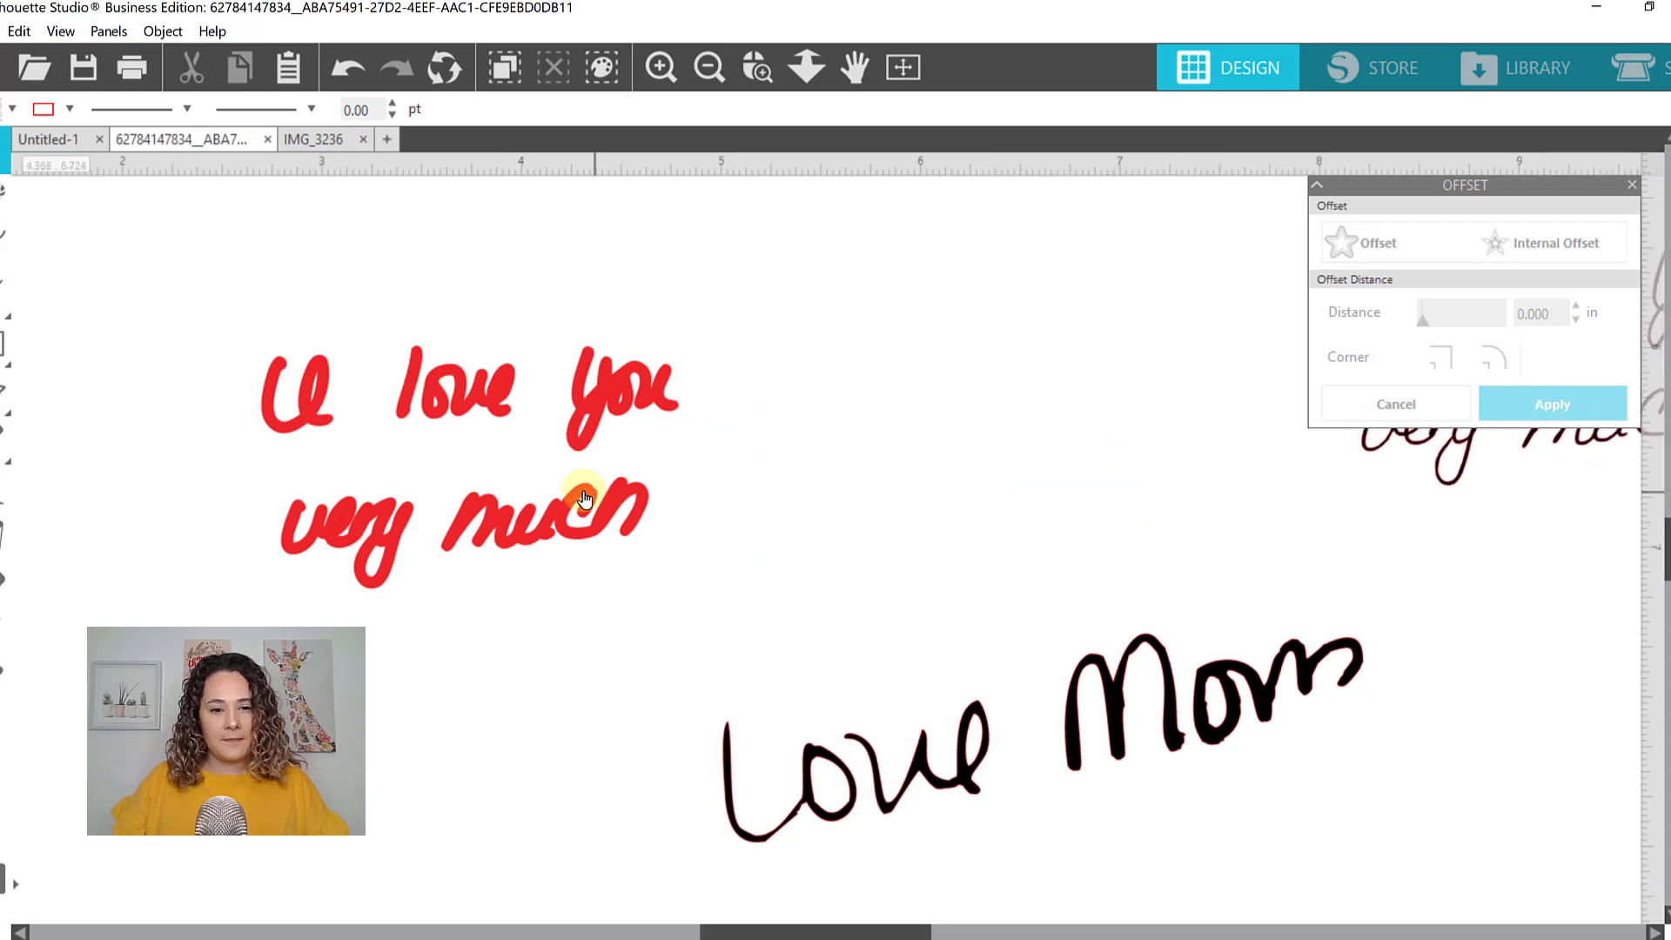
drag(578, 498, 1034, 512)
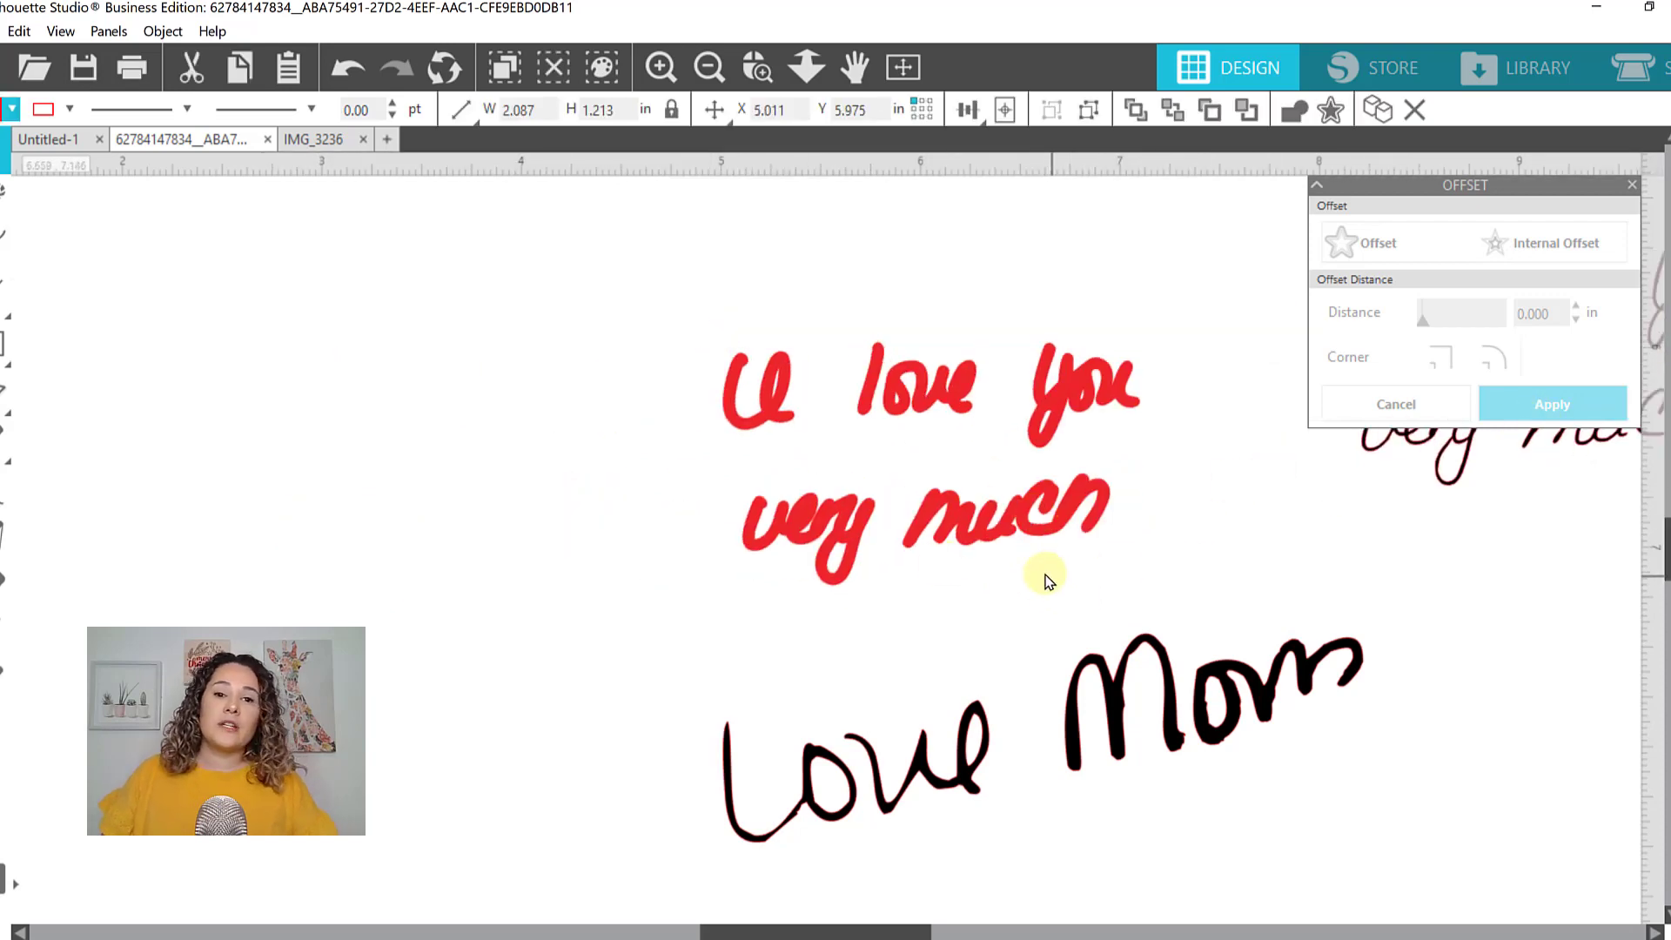
click(1043, 573)
click(1050, 532)
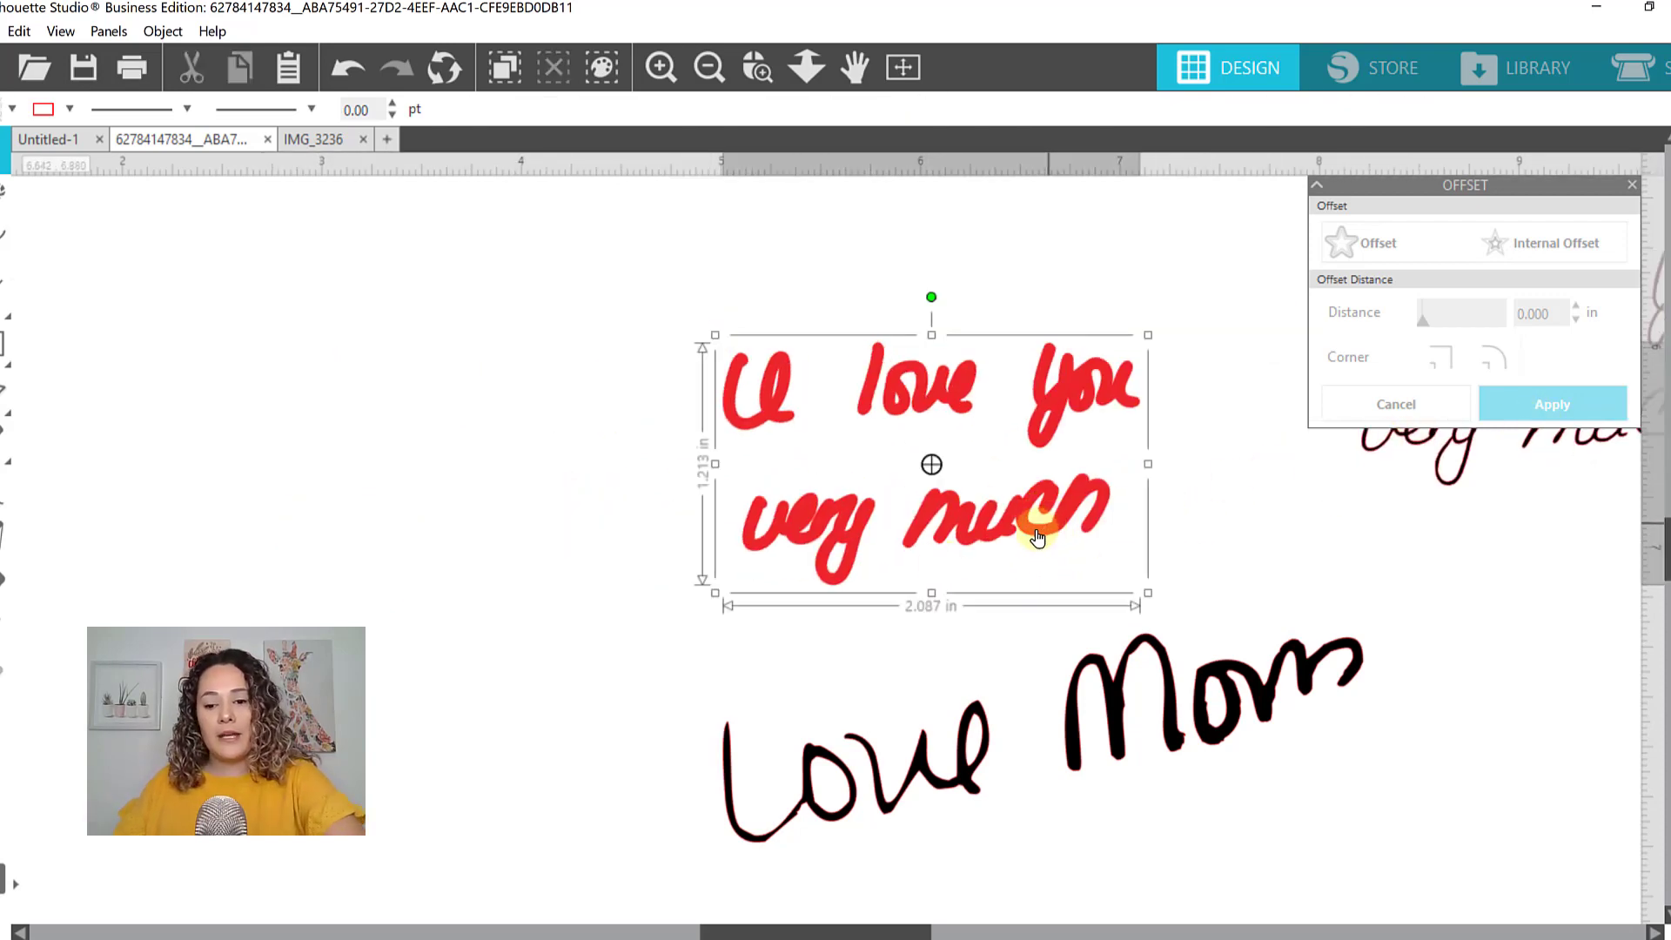
drag(1140, 498, 915, 551)
Give the thin script a 0.010 in outward offset and fill that outline black
click(1345, 242)
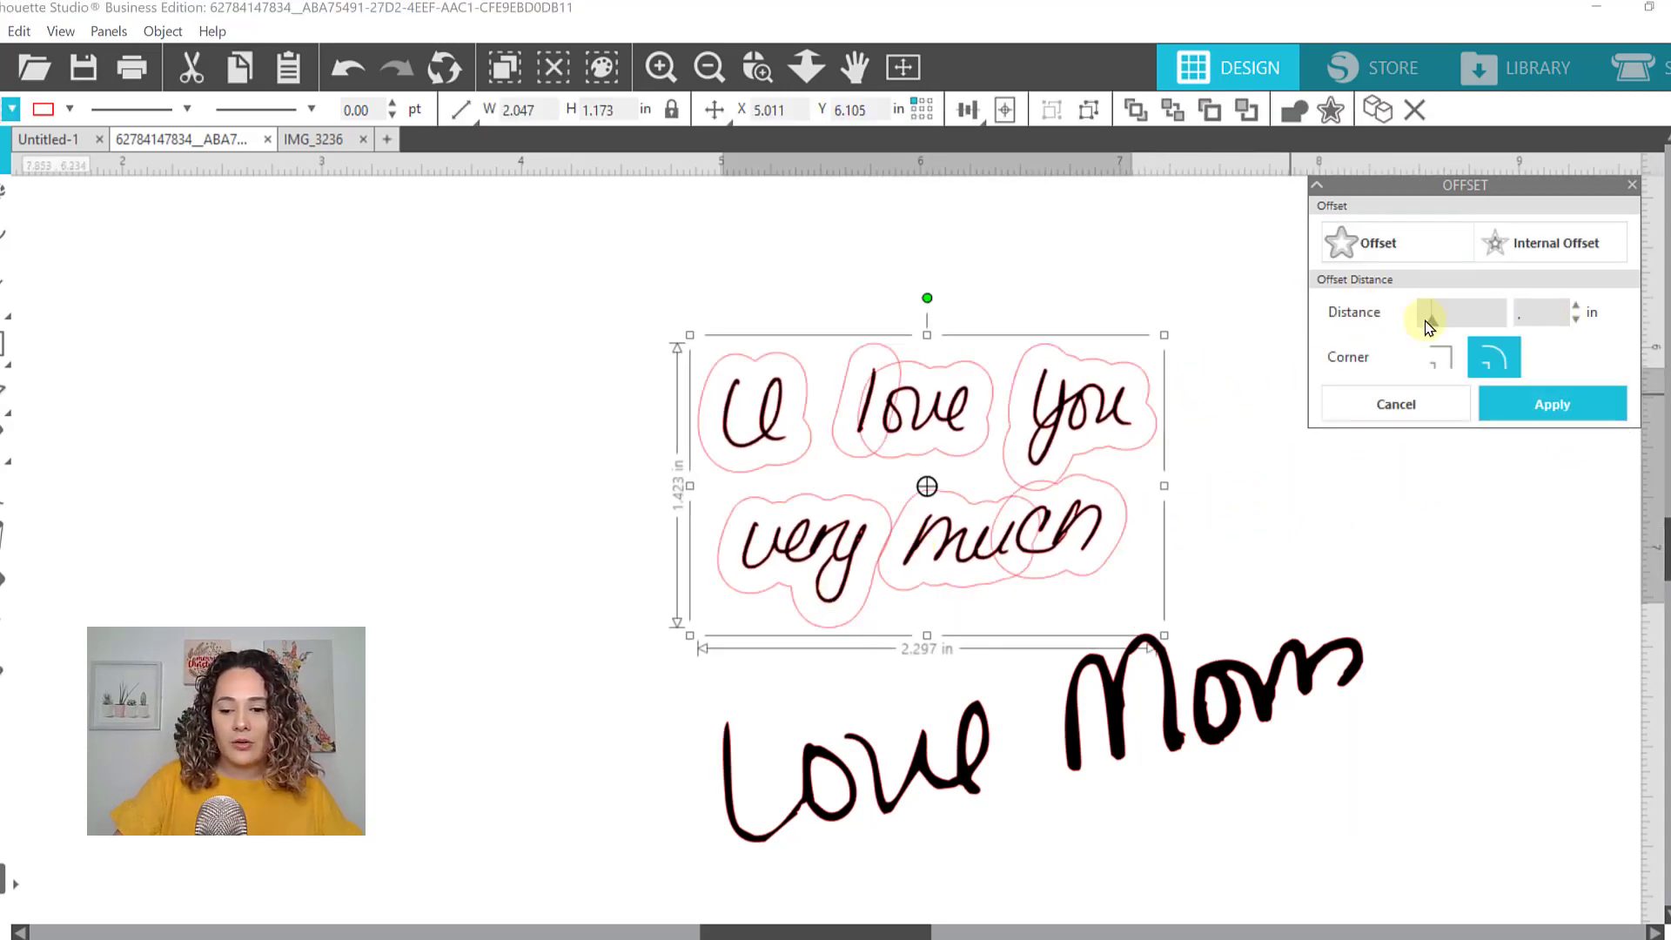
key(Return)
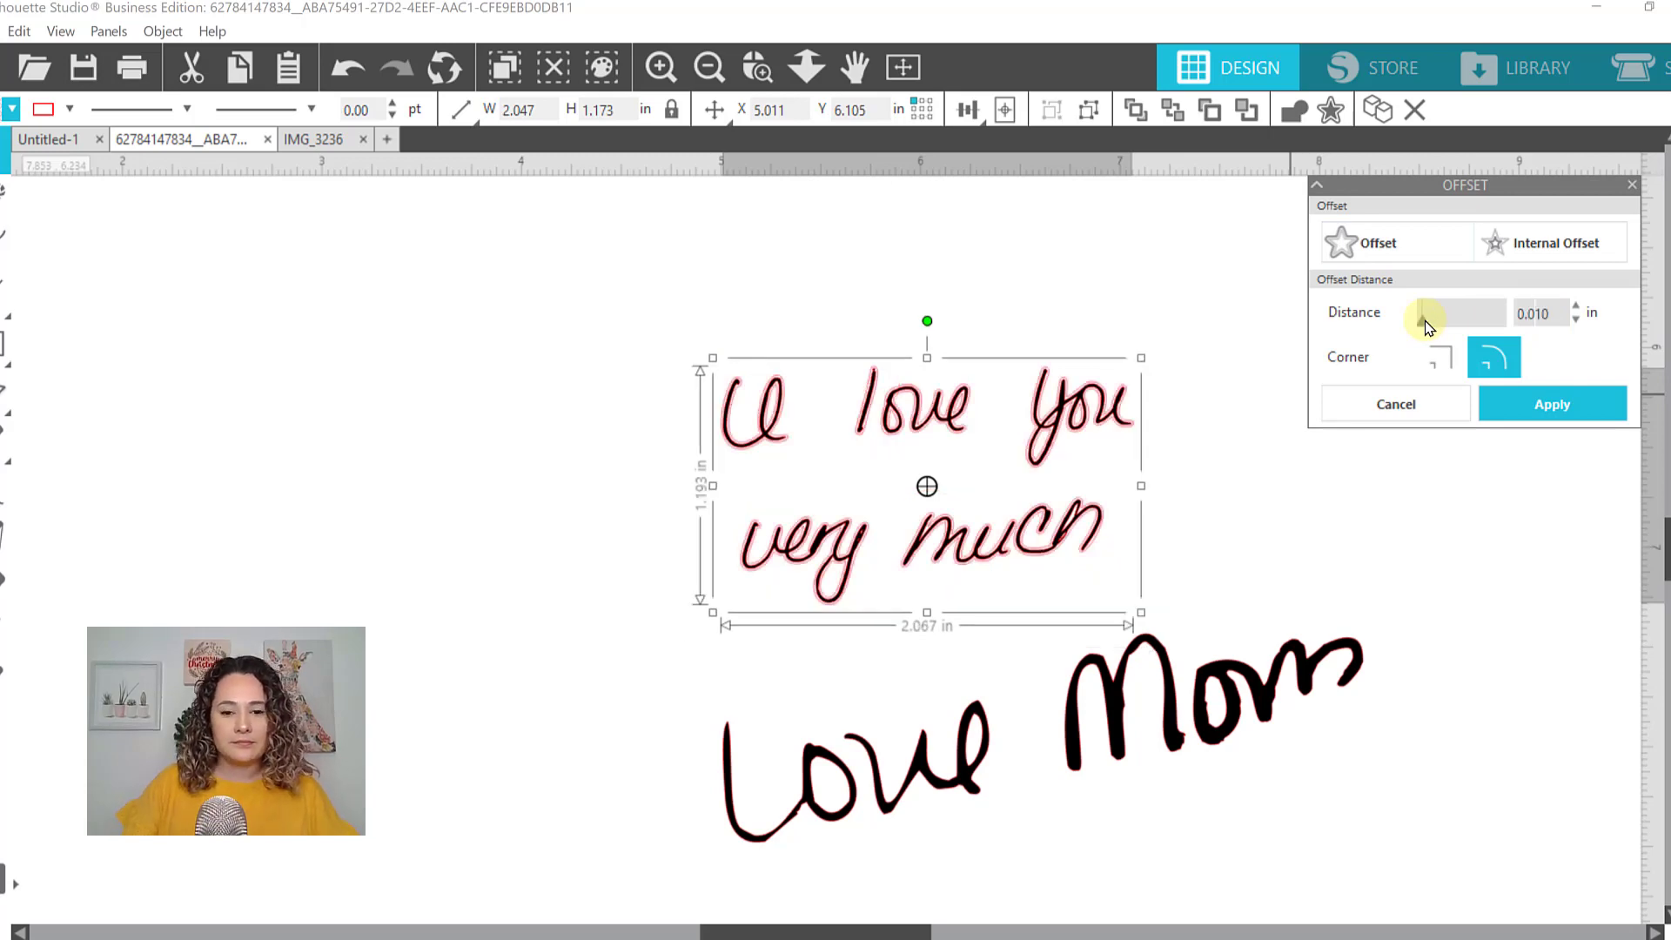
click(1528, 415)
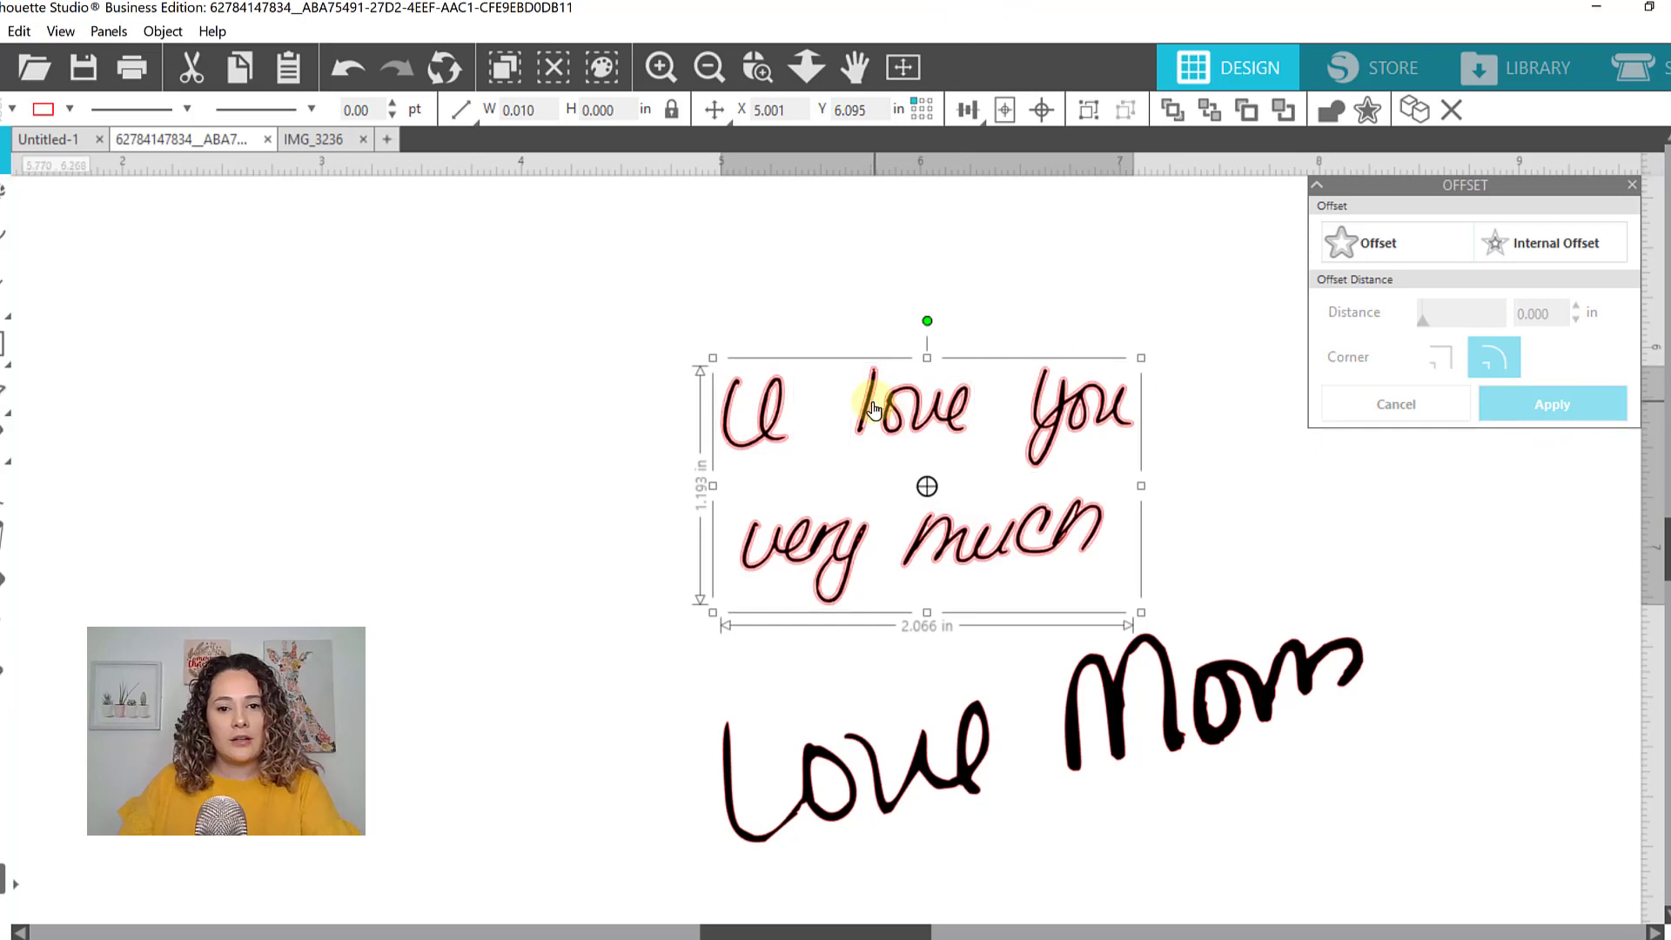
drag(866, 388, 402, 477)
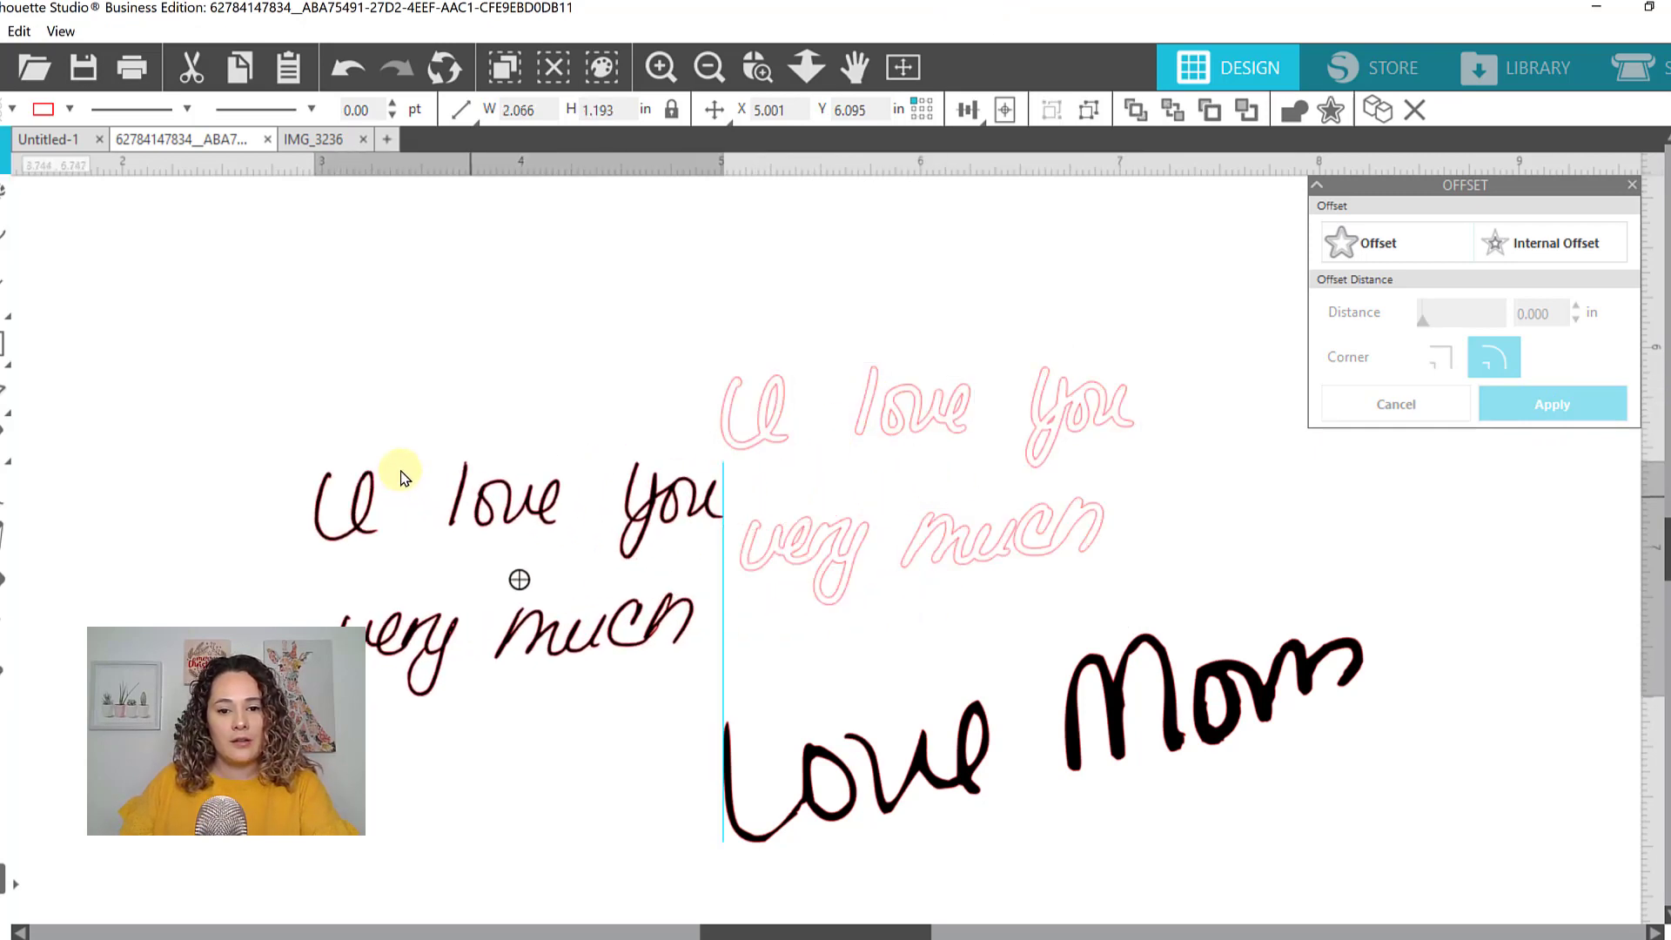
click(940, 391)
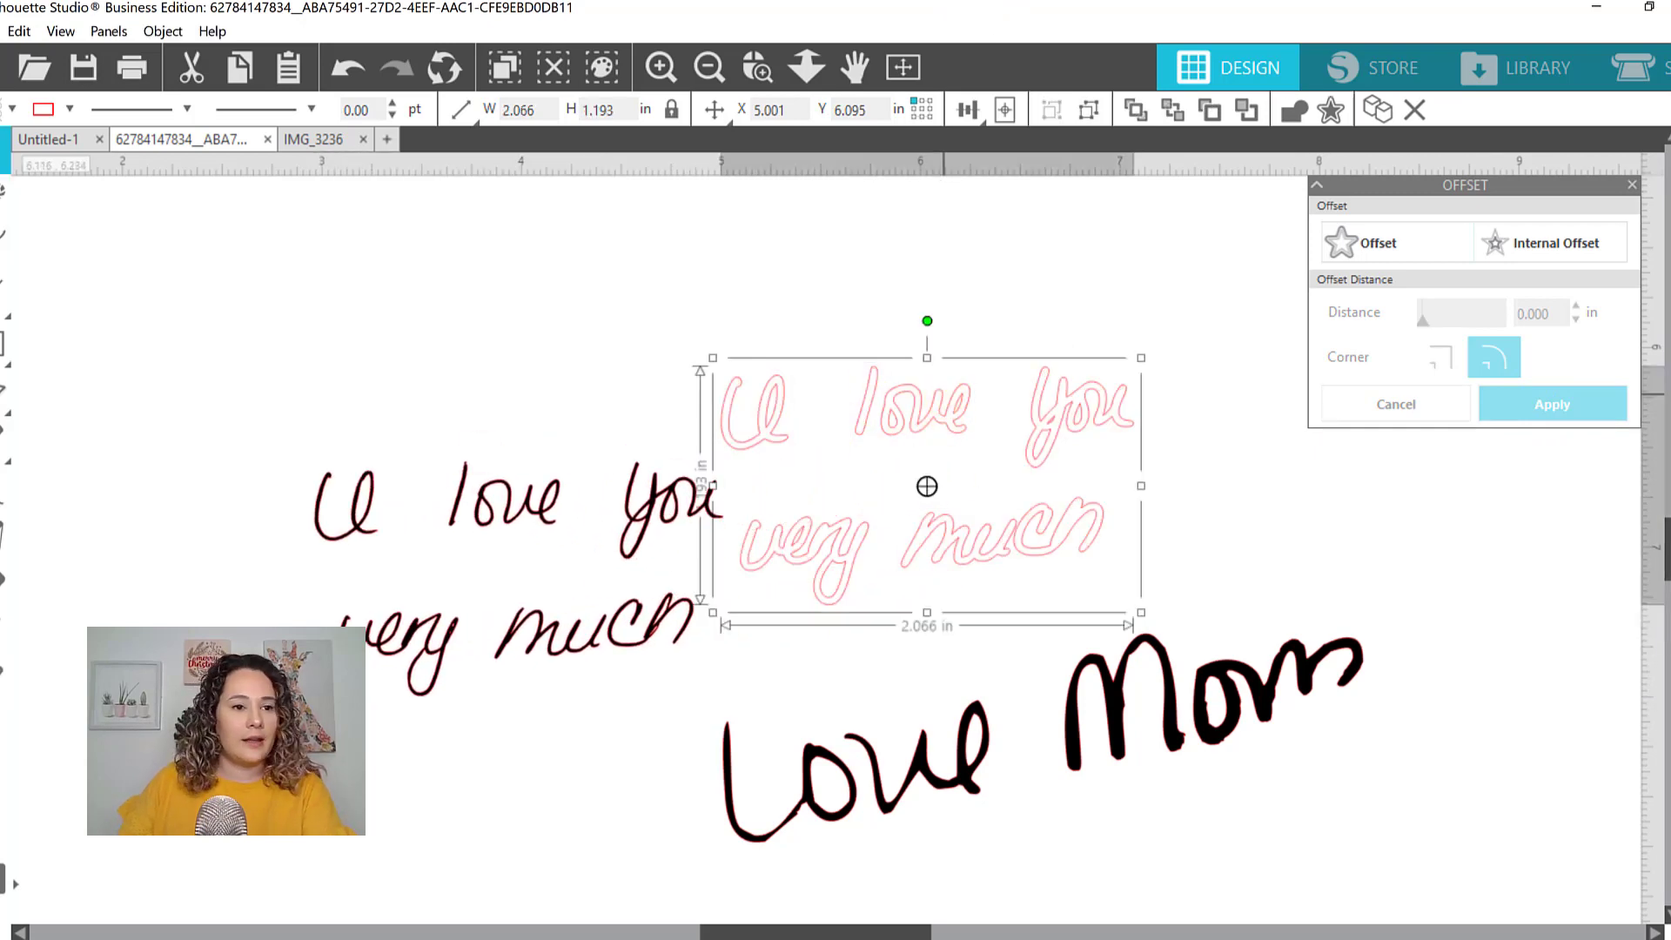
click(10, 108)
click(25, 112)
click(417, 540)
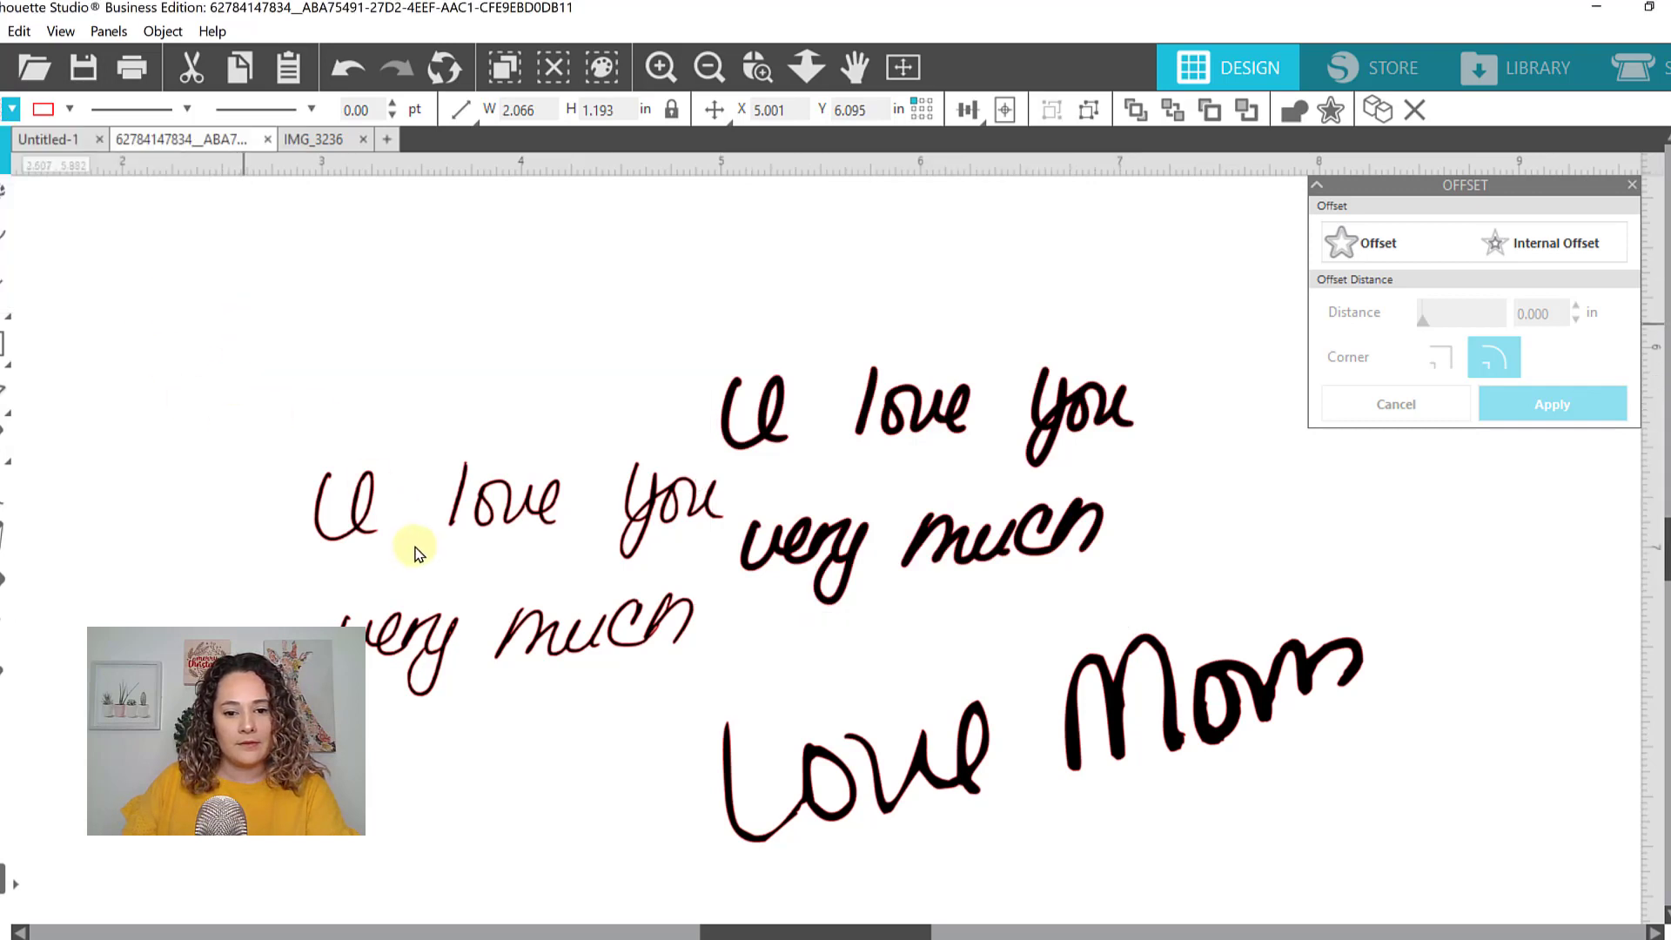
Delete the leftover original script and nudge Love Mom slightly left and up
click(392, 620)
key(Delete)
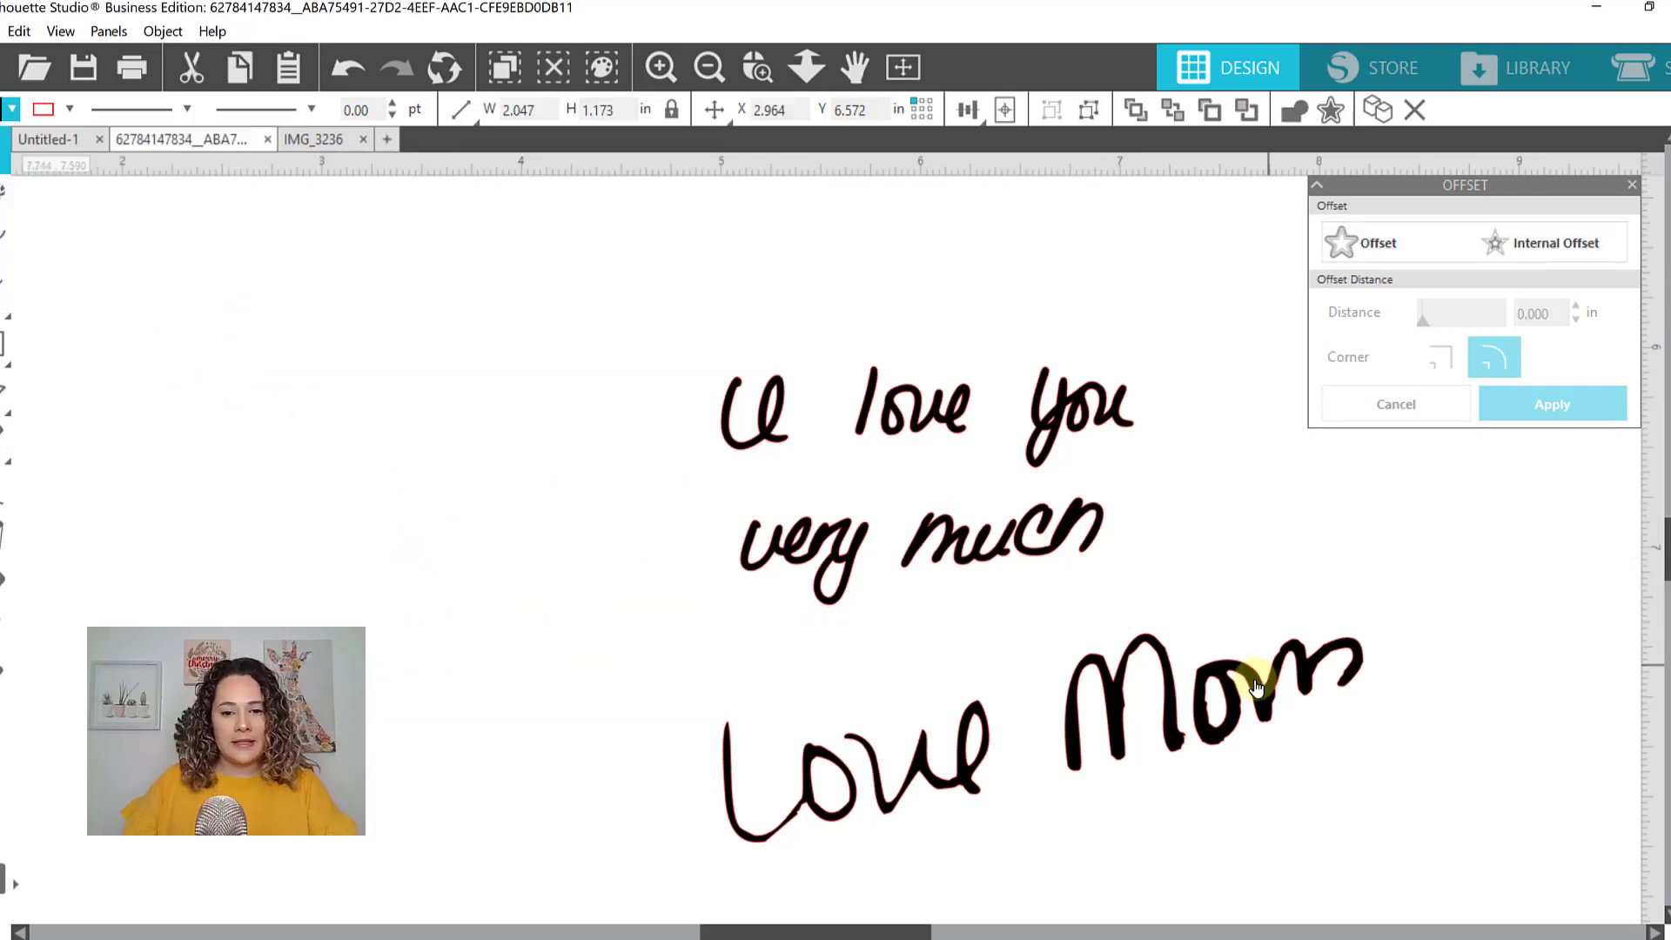
drag(1256, 687, 1217, 683)
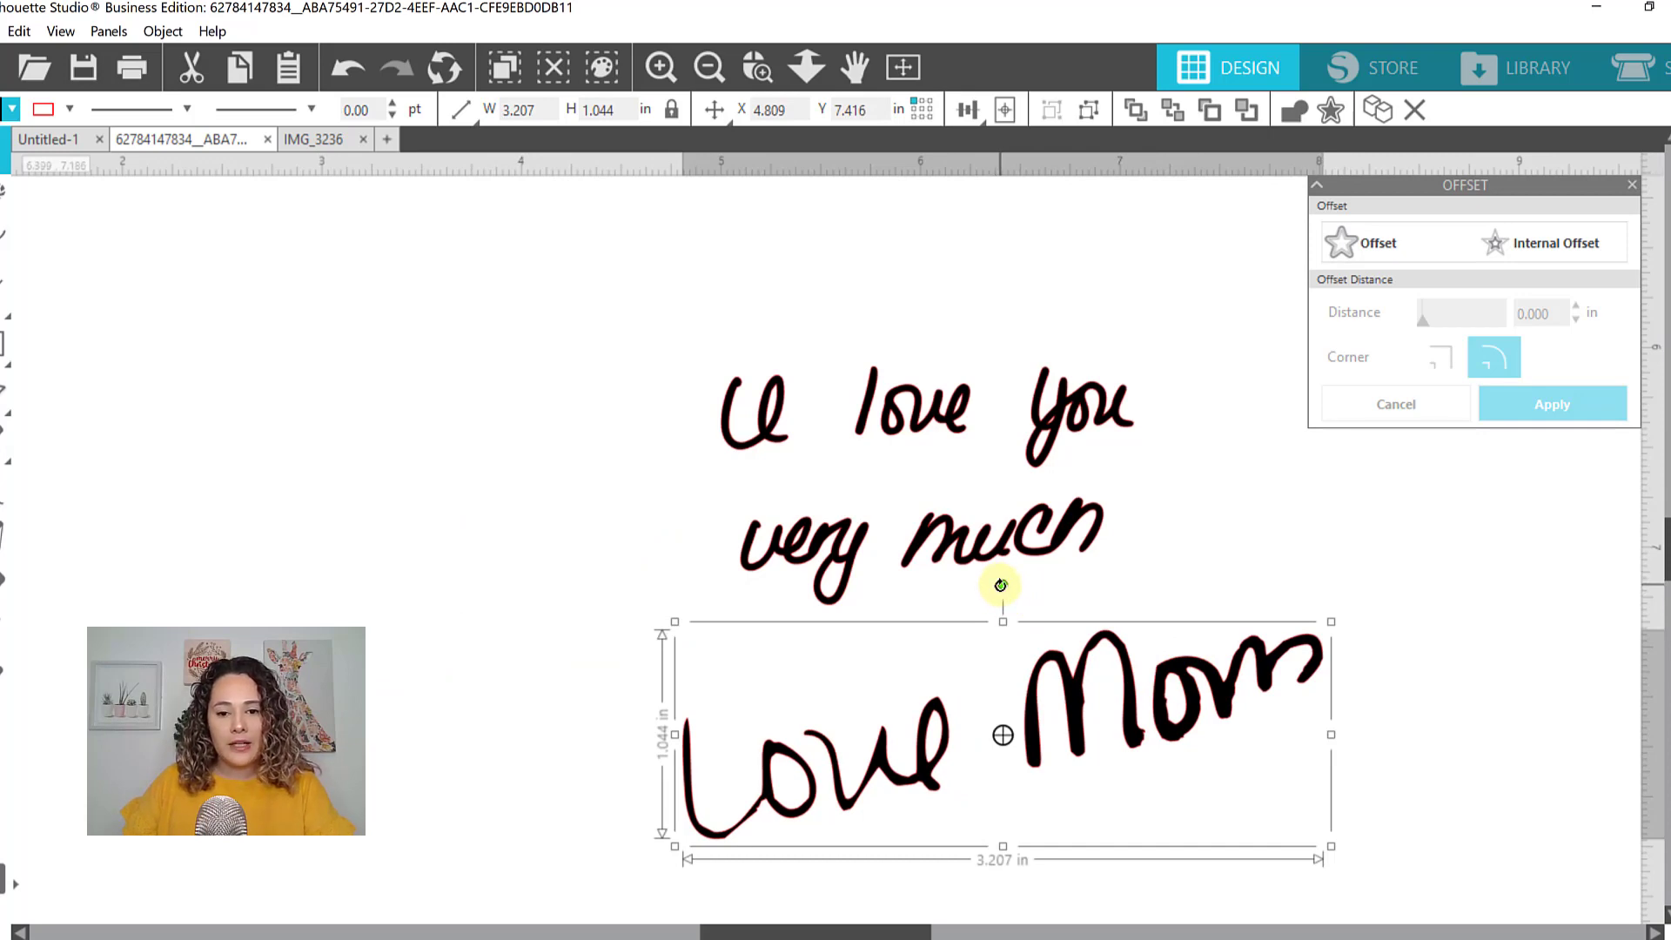
Shift Love Mom slightly left, undoing an accidental tilt, then ungroup it into separate letters
drag(1003, 592, 1024, 620)
key(ctrl+z)
mouse_move(1165, 687)
mouse_down()
mouse_move(1136, 672)
mouse_move(1133, 698)
mouse_up()
click(757, 67)
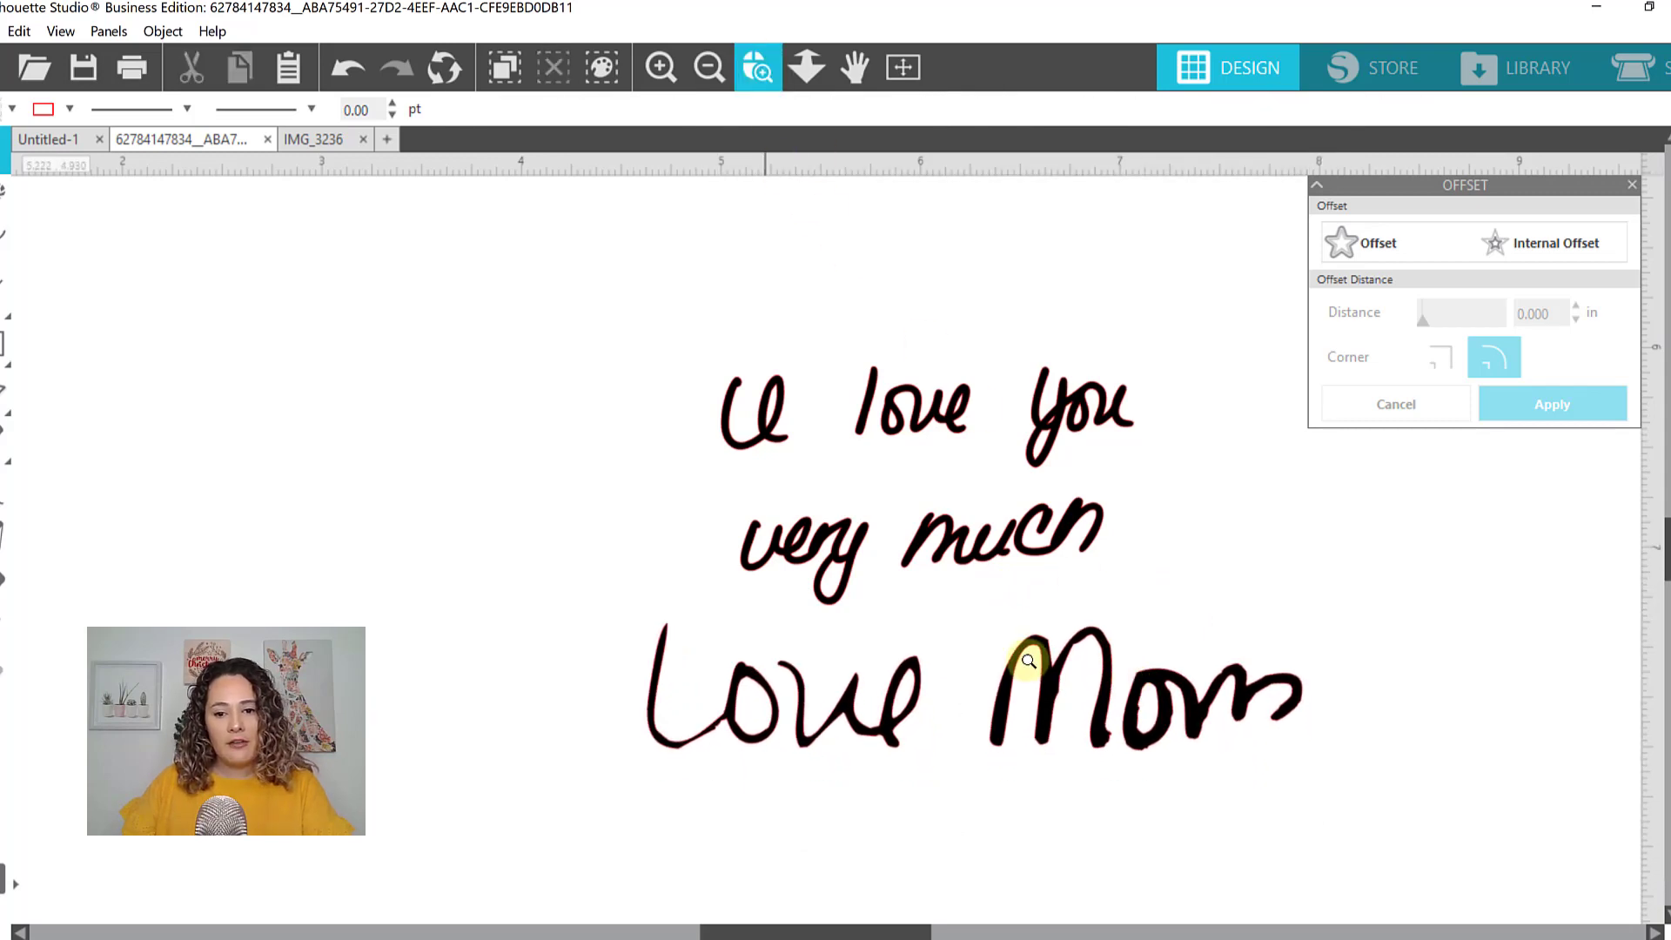
drag(1028, 661, 1230, 783)
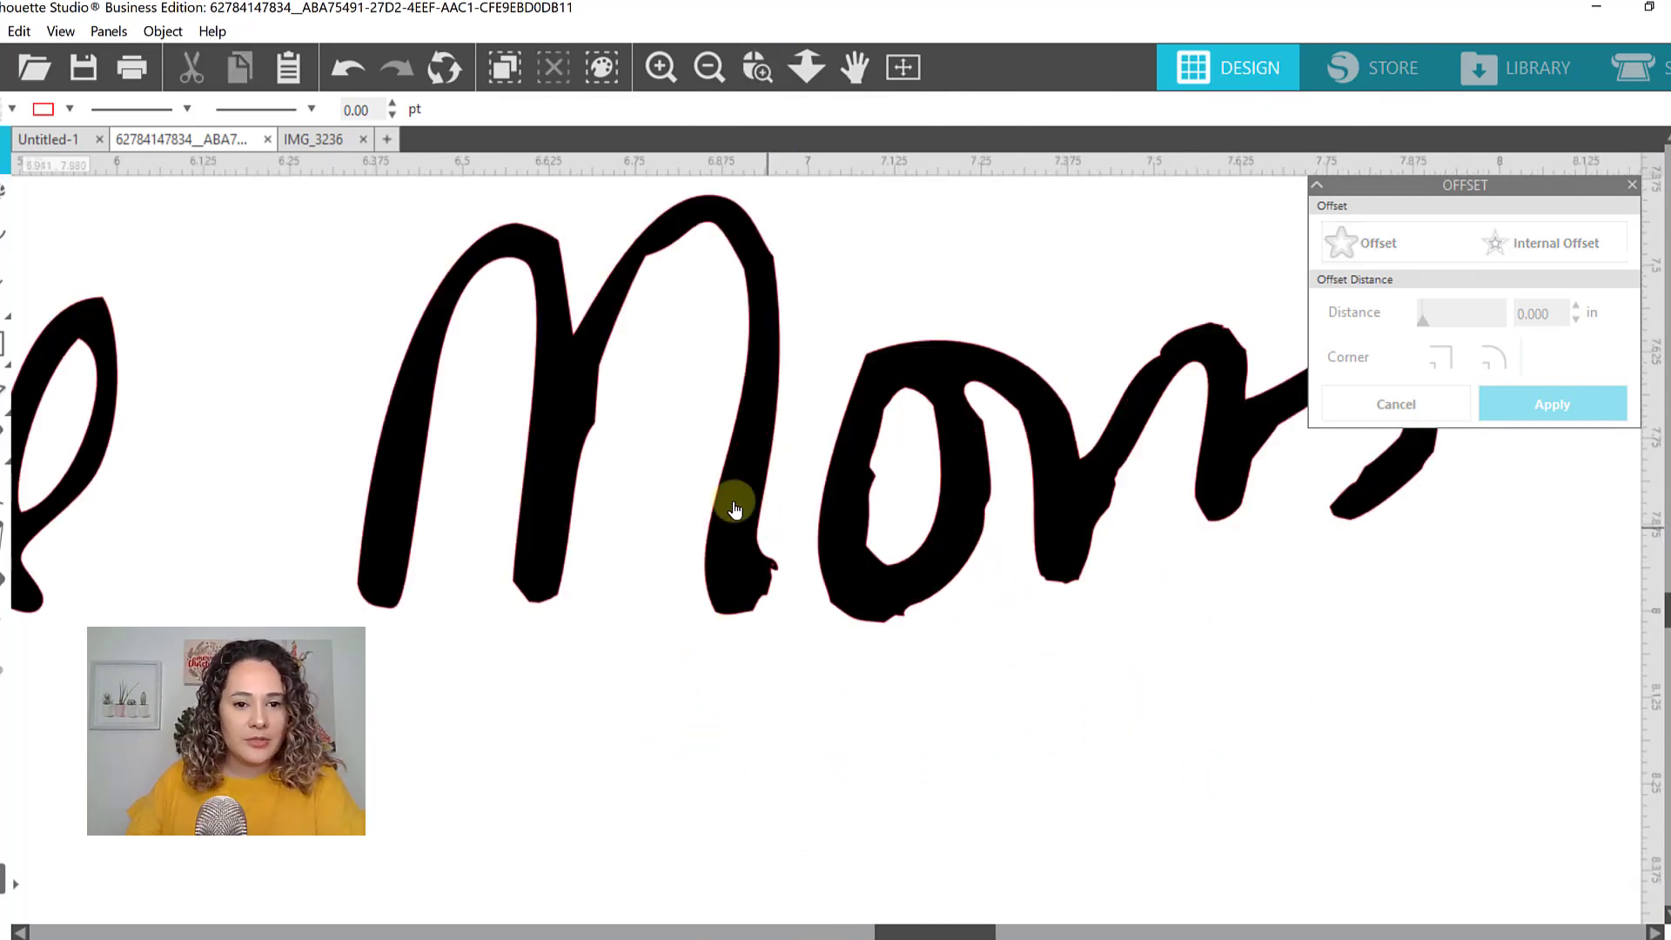
click(760, 421)
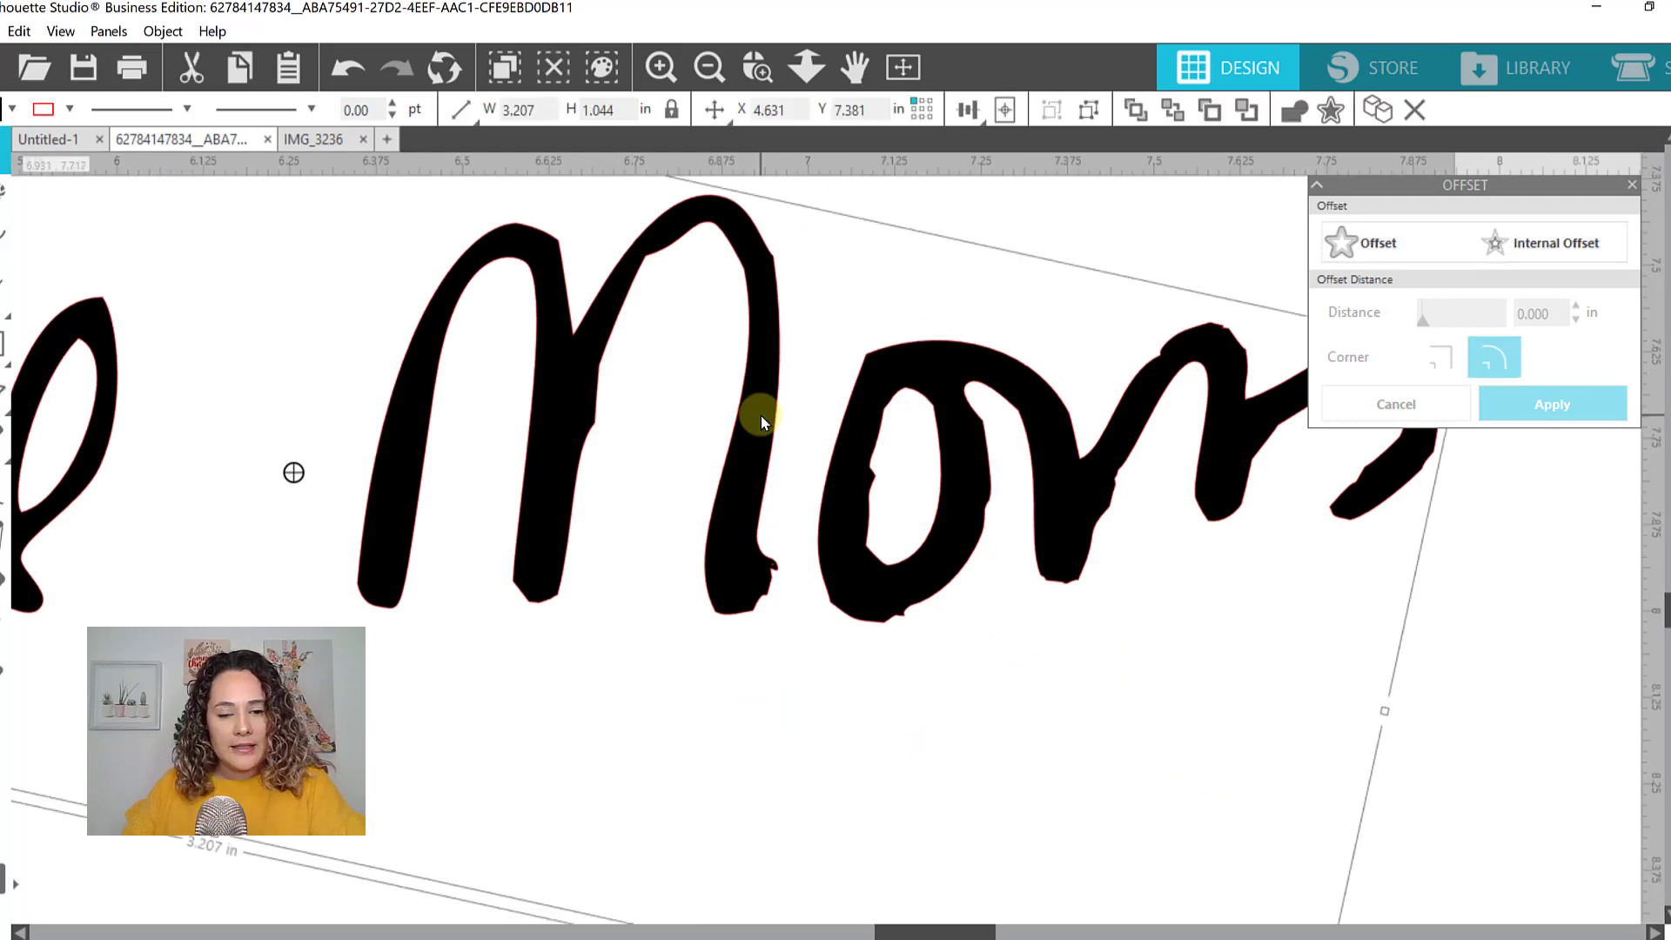
right_click(760, 419)
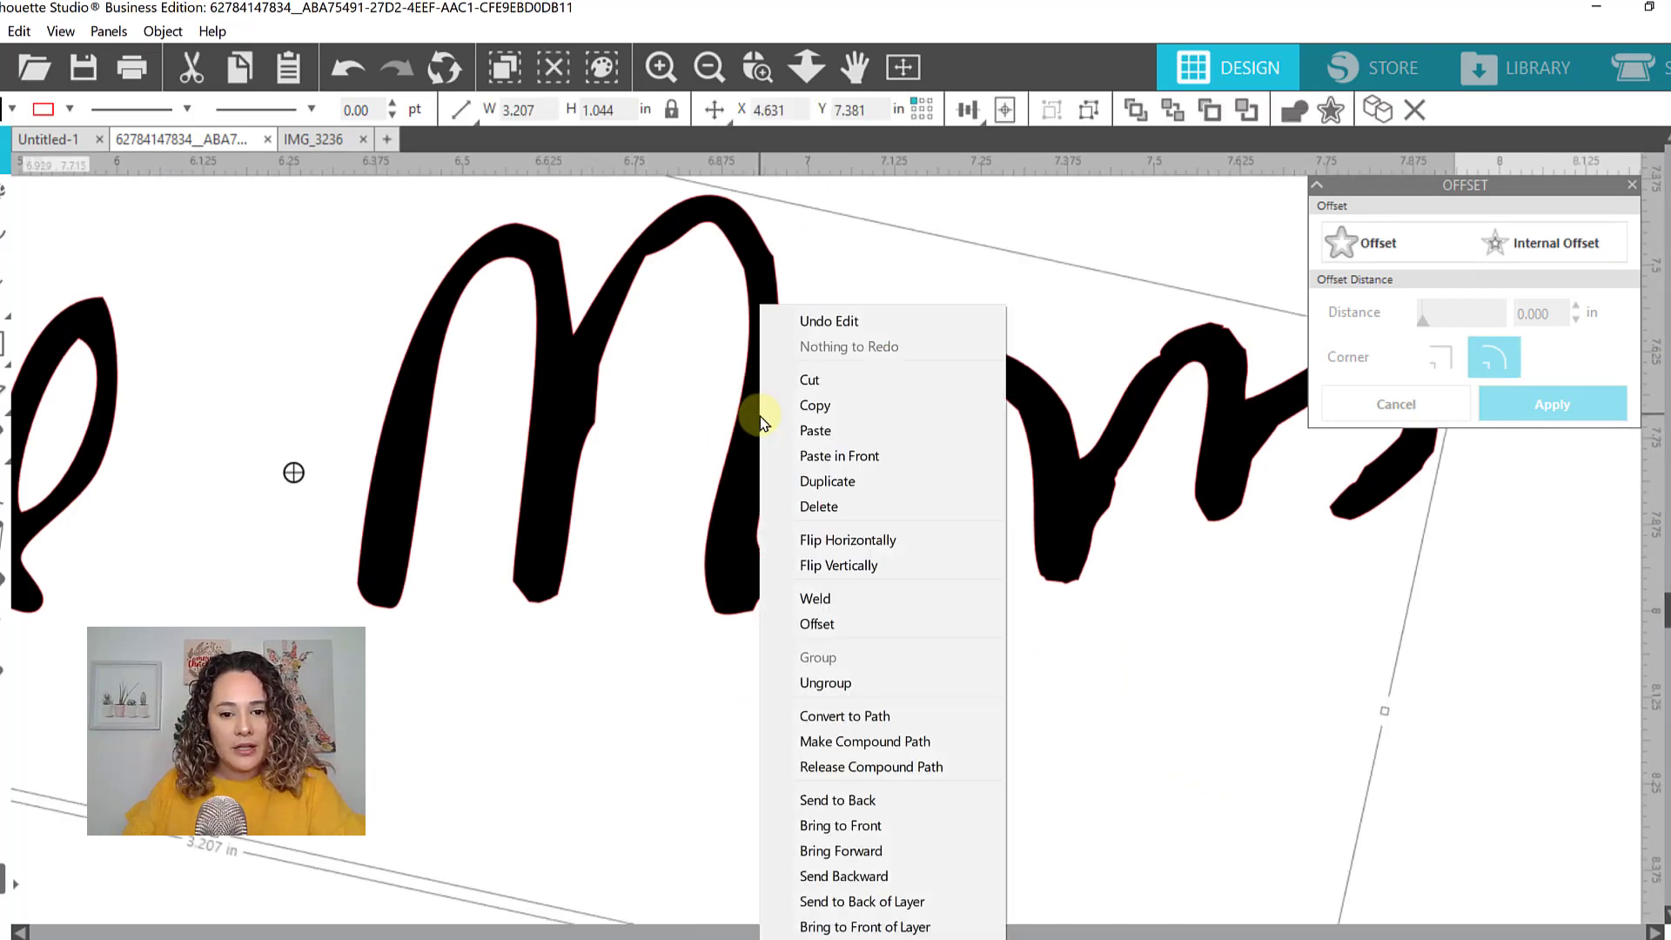
click(824, 682)
click(1126, 697)
Edit the M's points, deleting the bump's extra node and making the lower node smooth
double_click(736, 571)
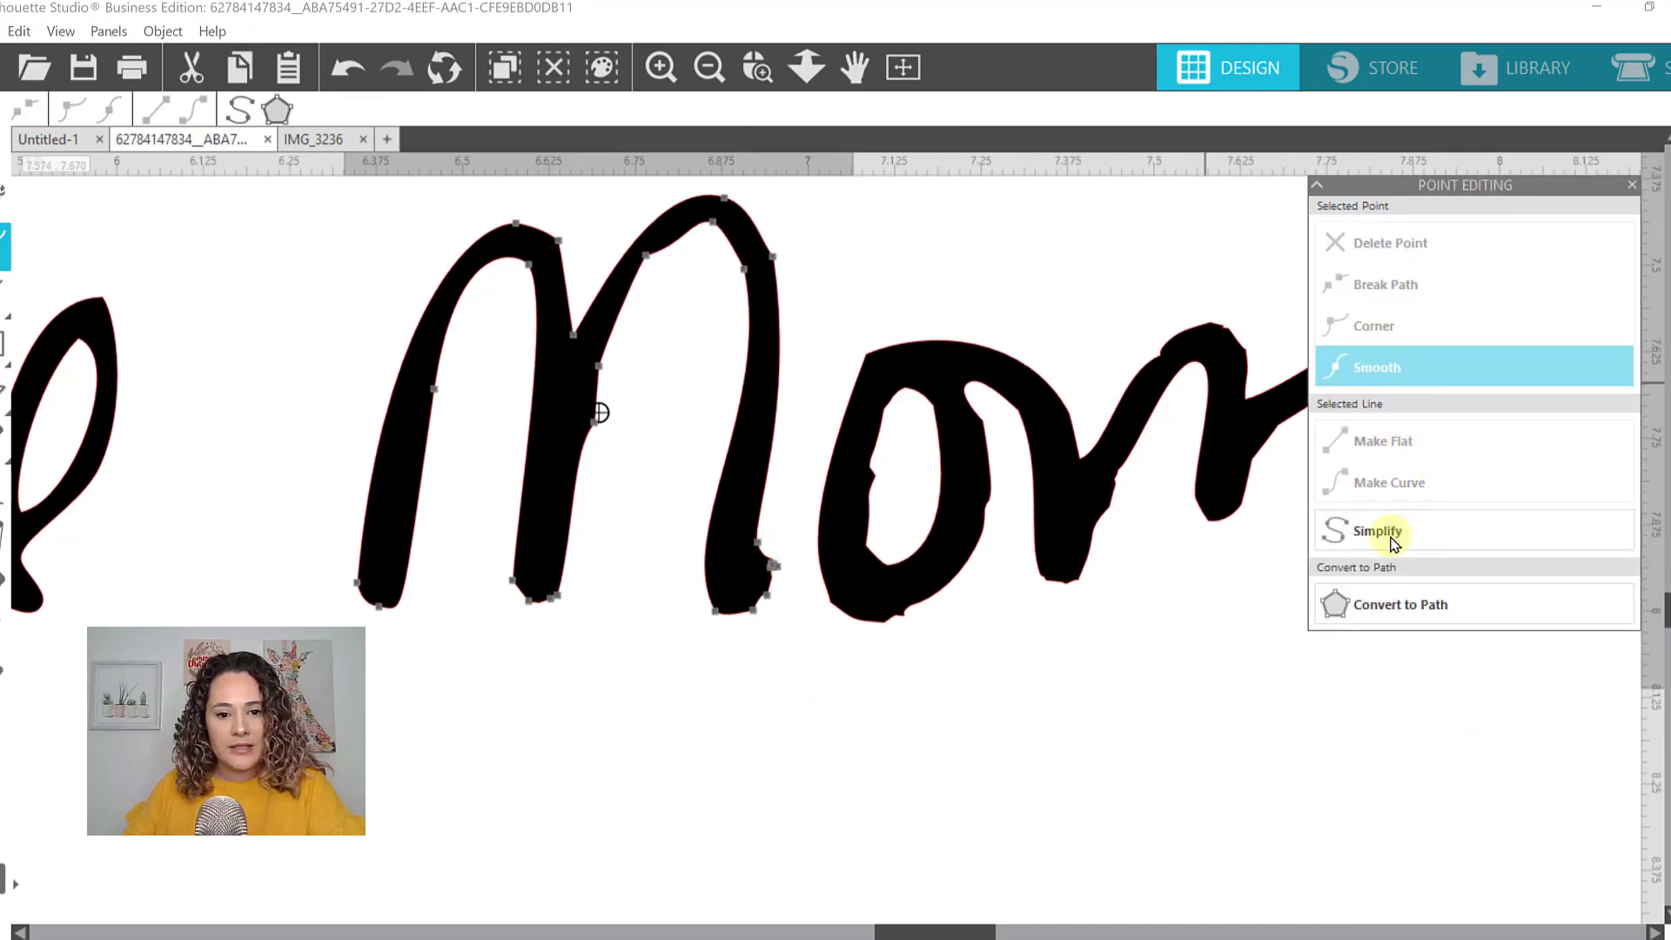
click(766, 570)
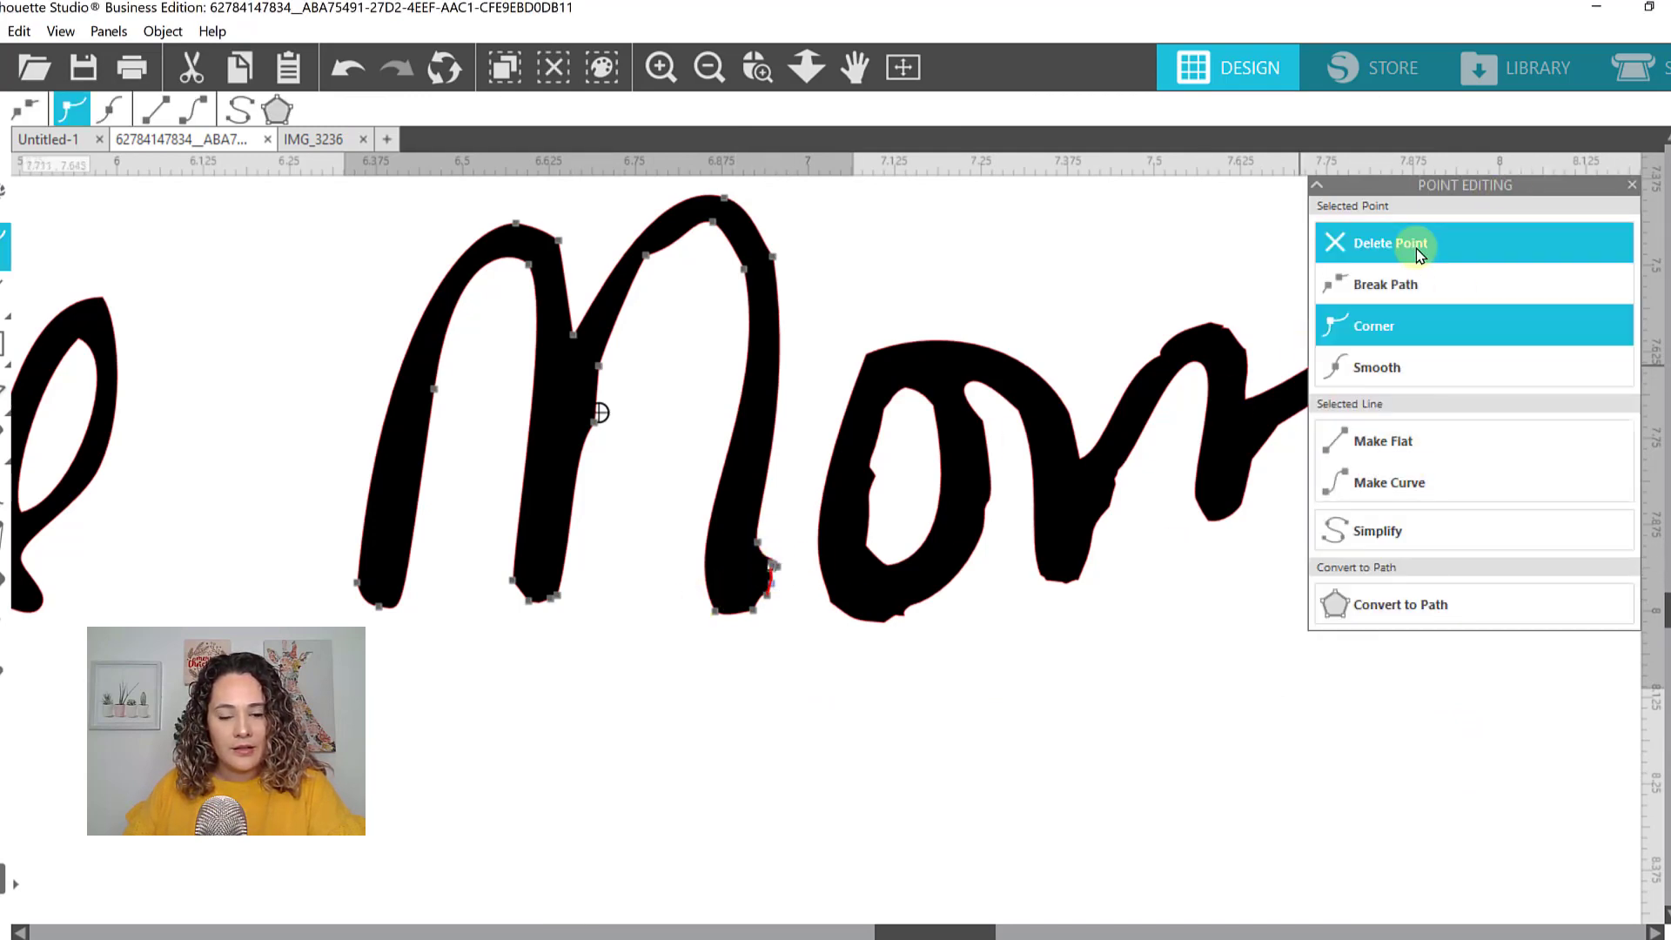
double_click(774, 567)
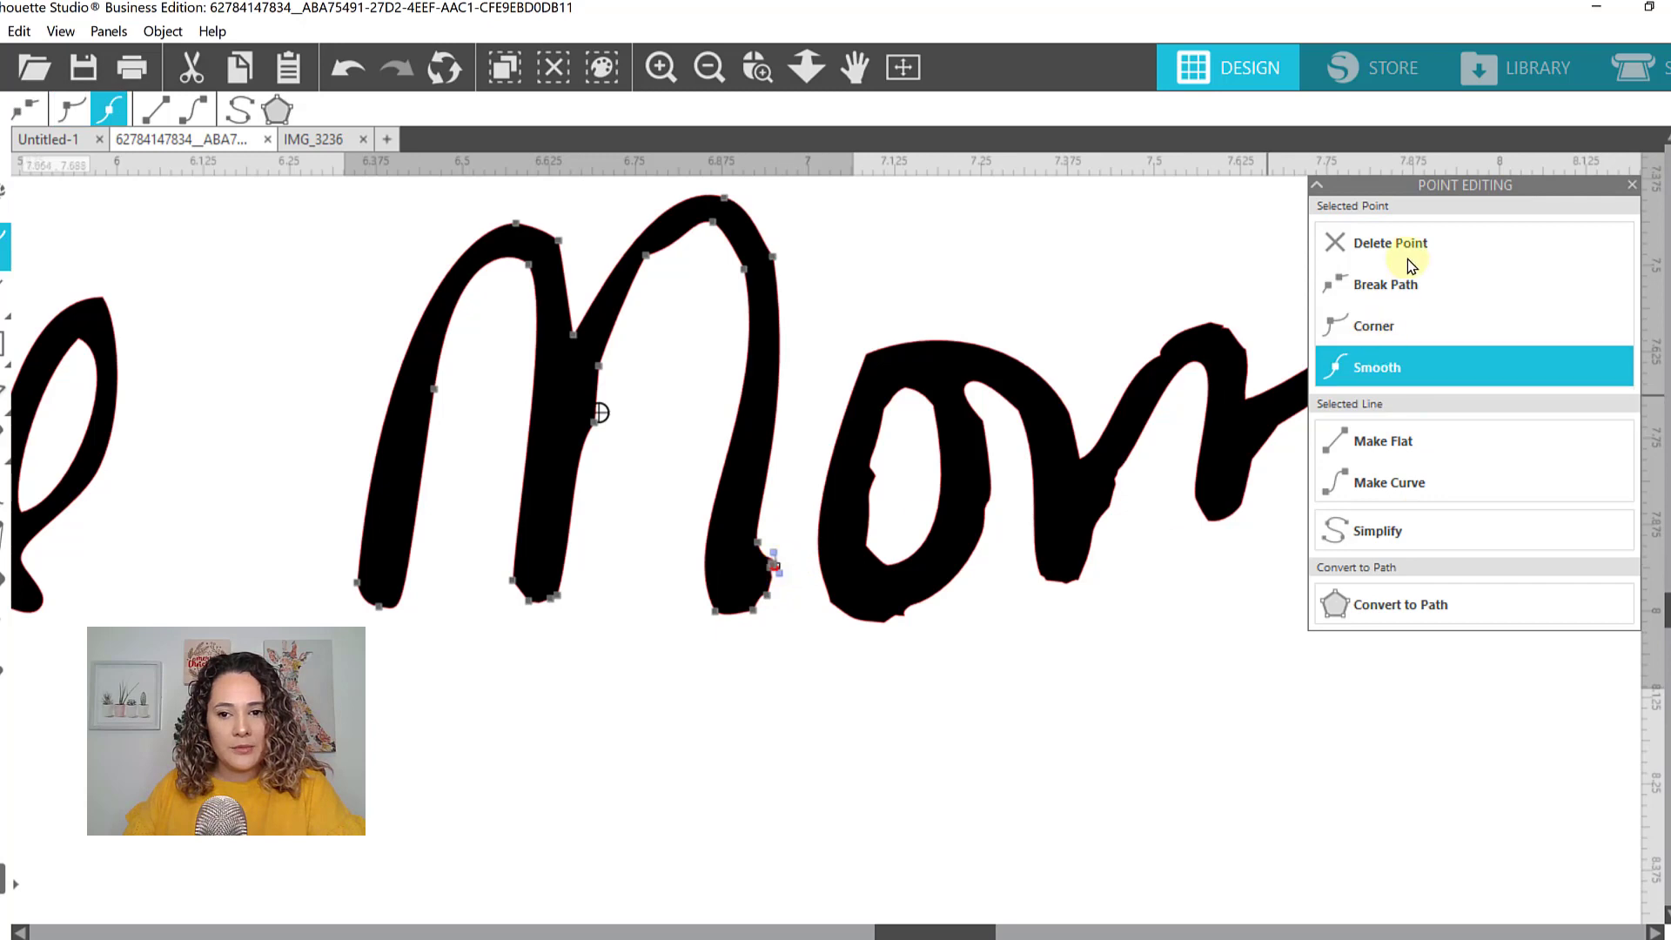
click(1374, 326)
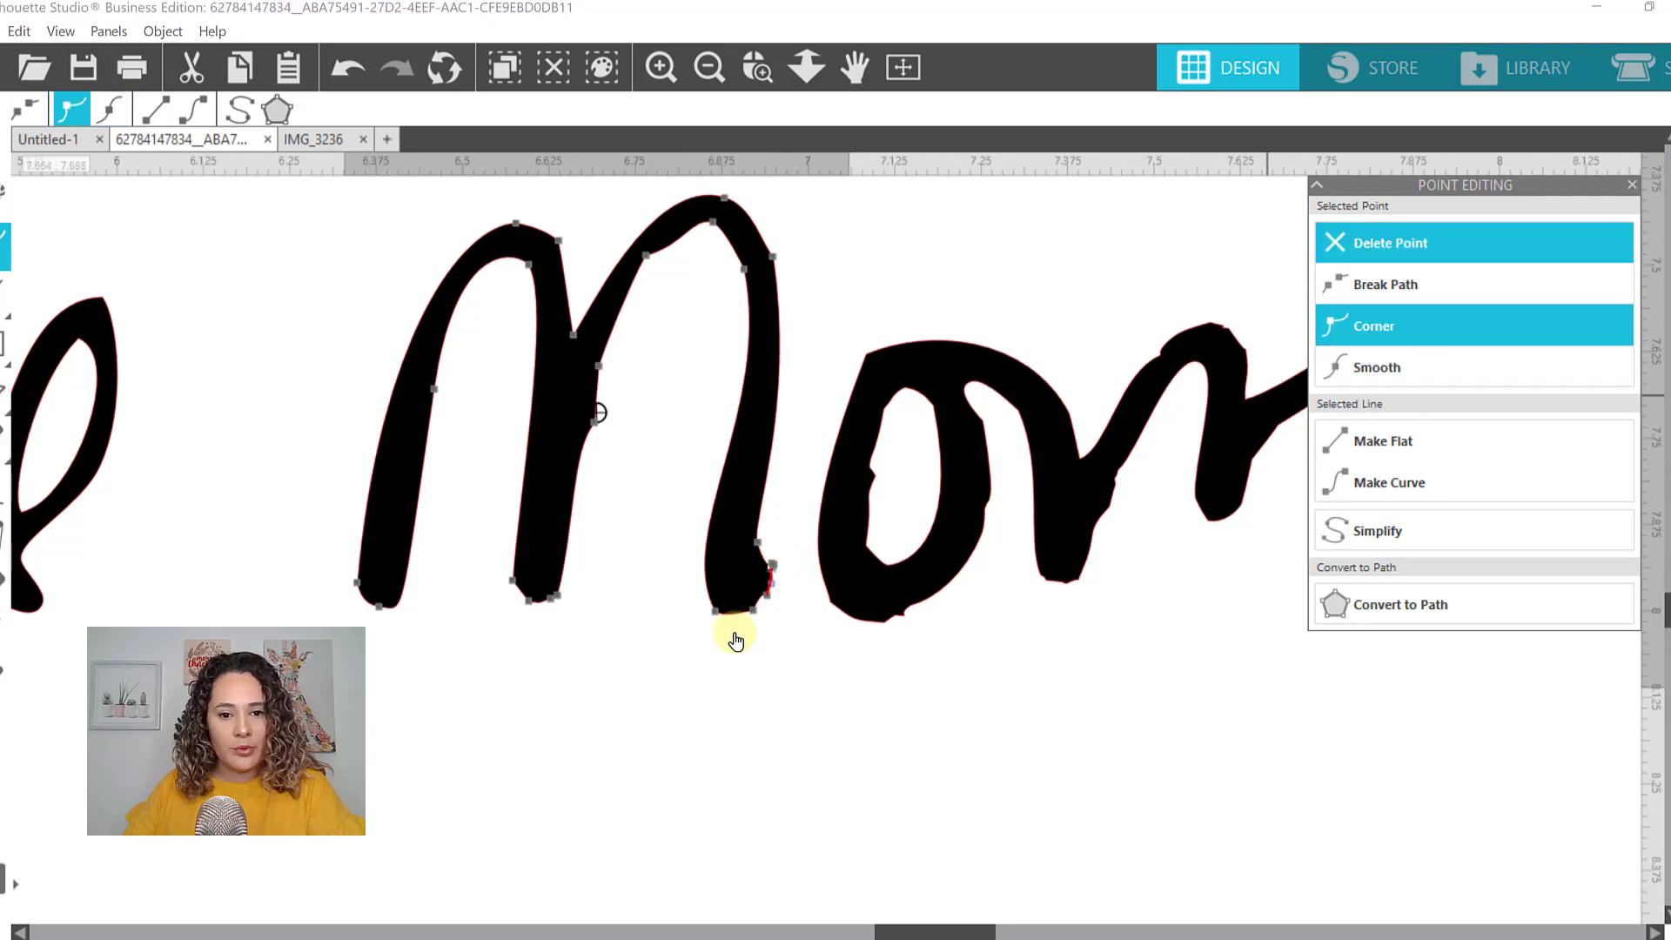
click(752, 64)
drag(678, 470, 841, 658)
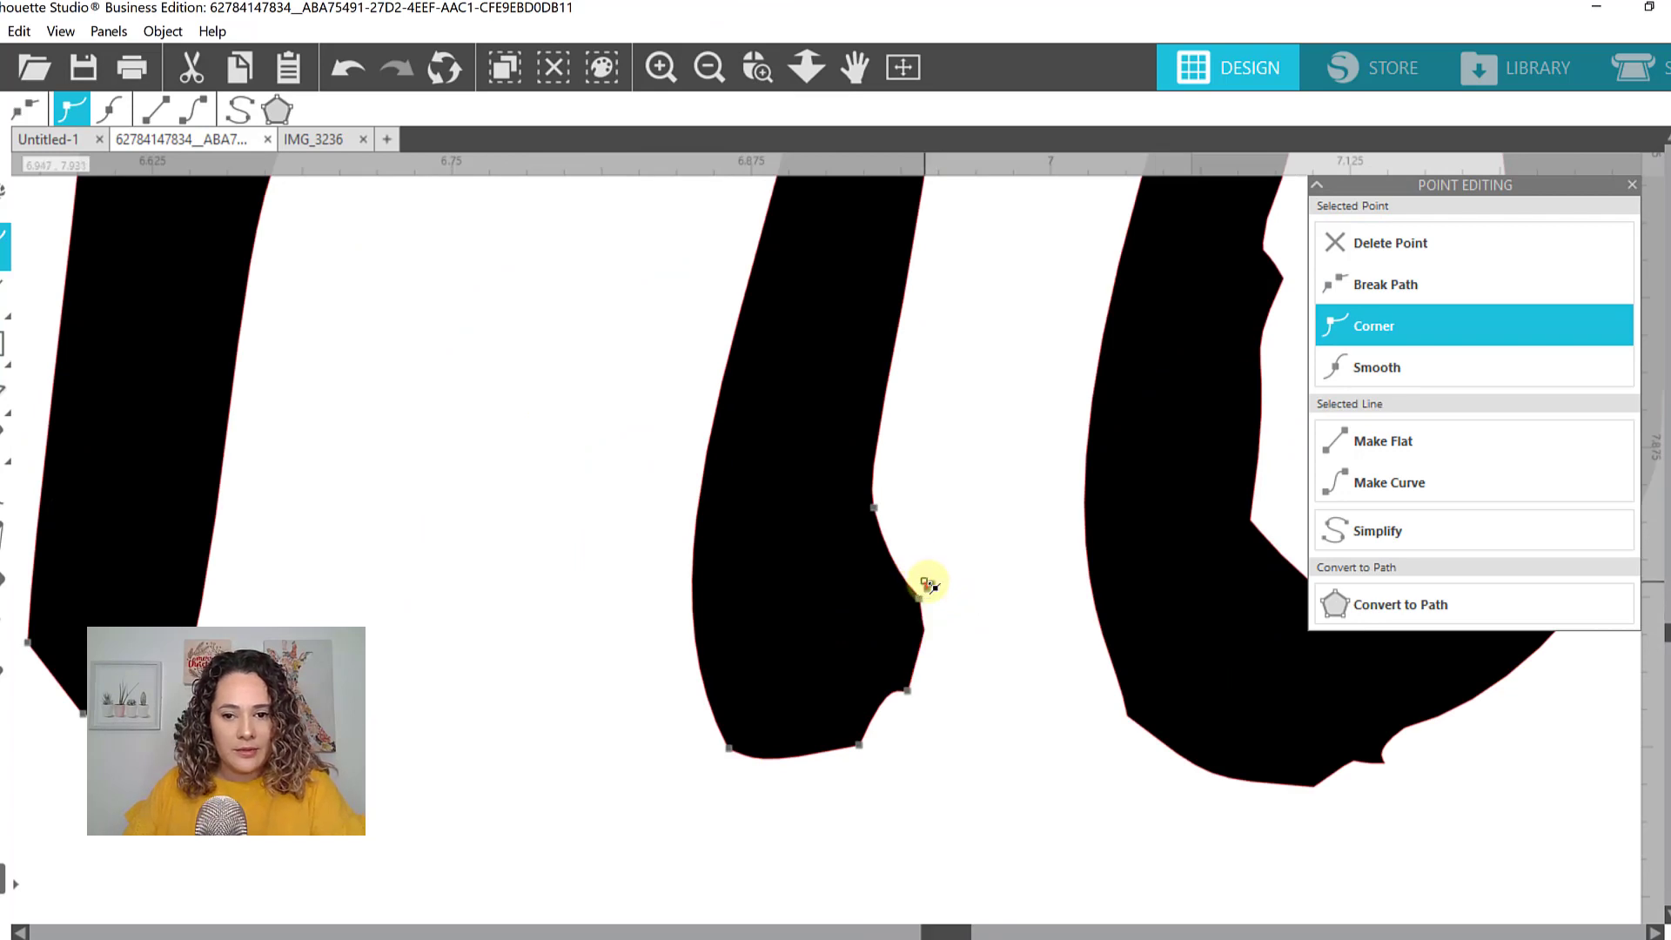
click(1485, 246)
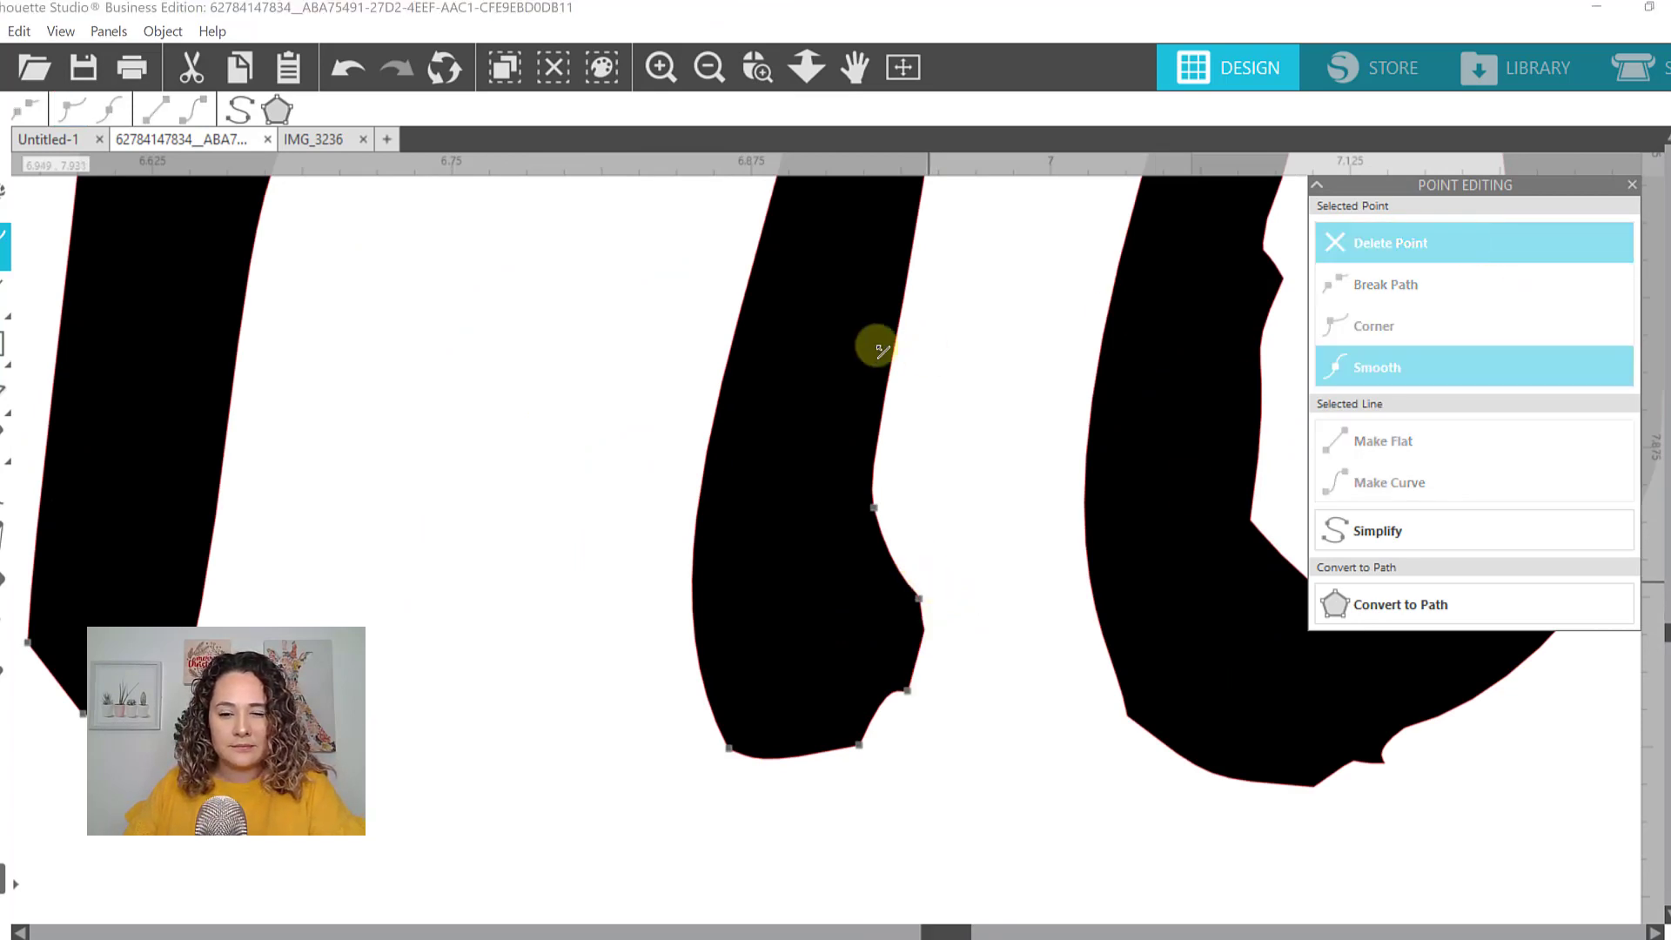
click(910, 694)
drag(895, 709, 911, 723)
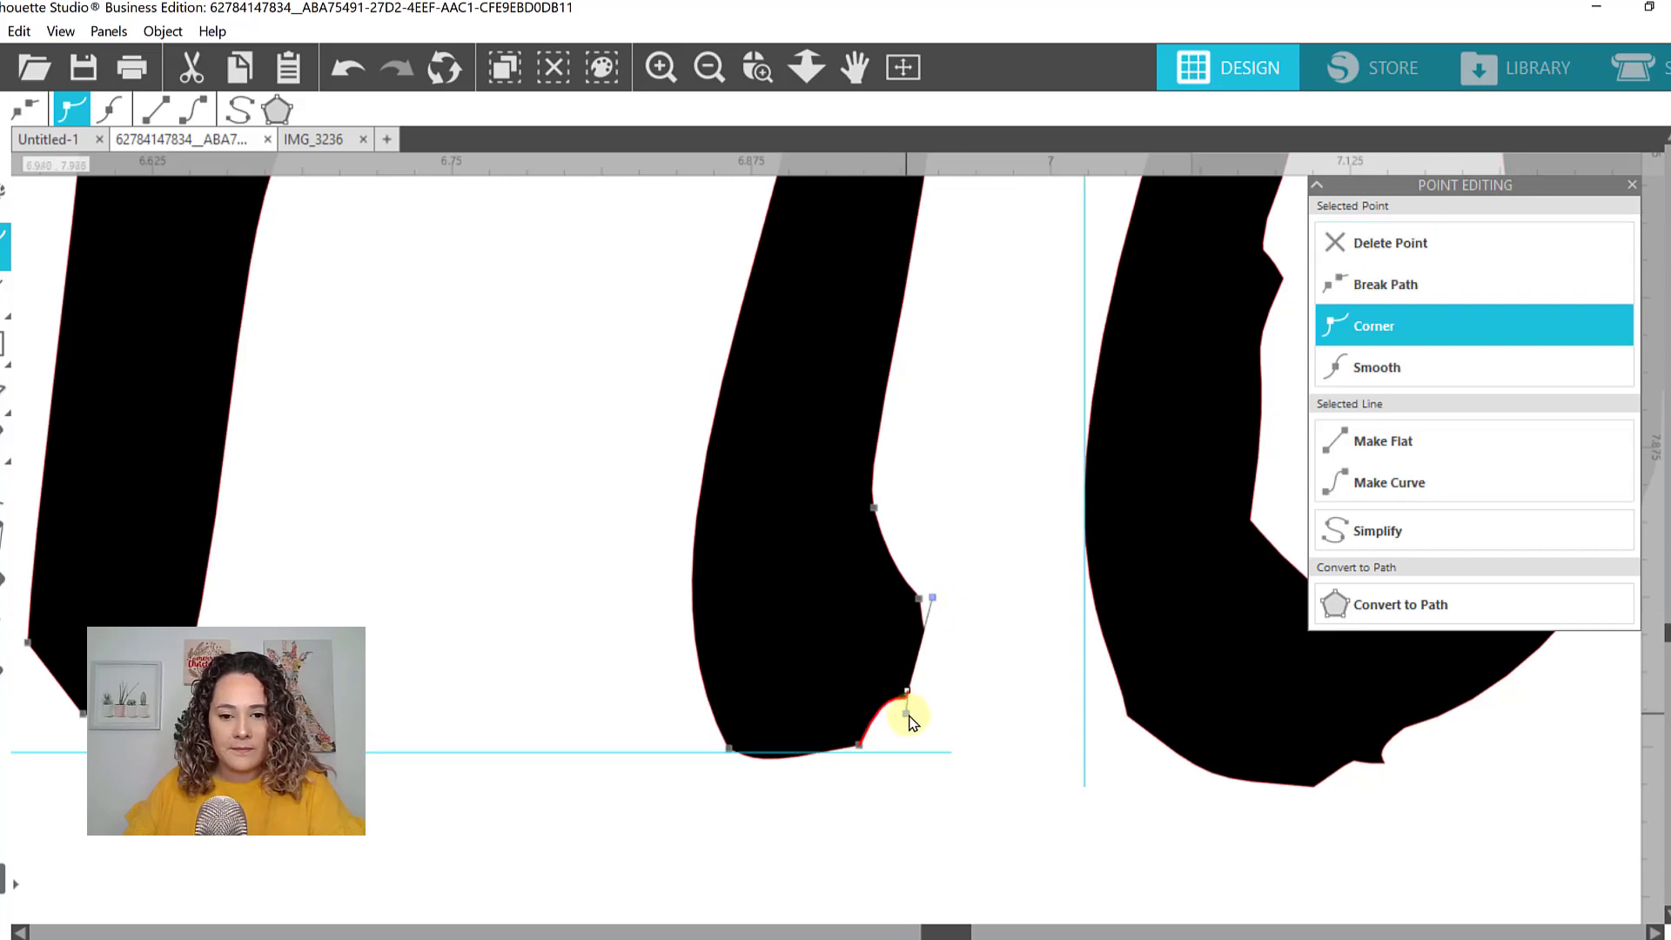
click(1387, 243)
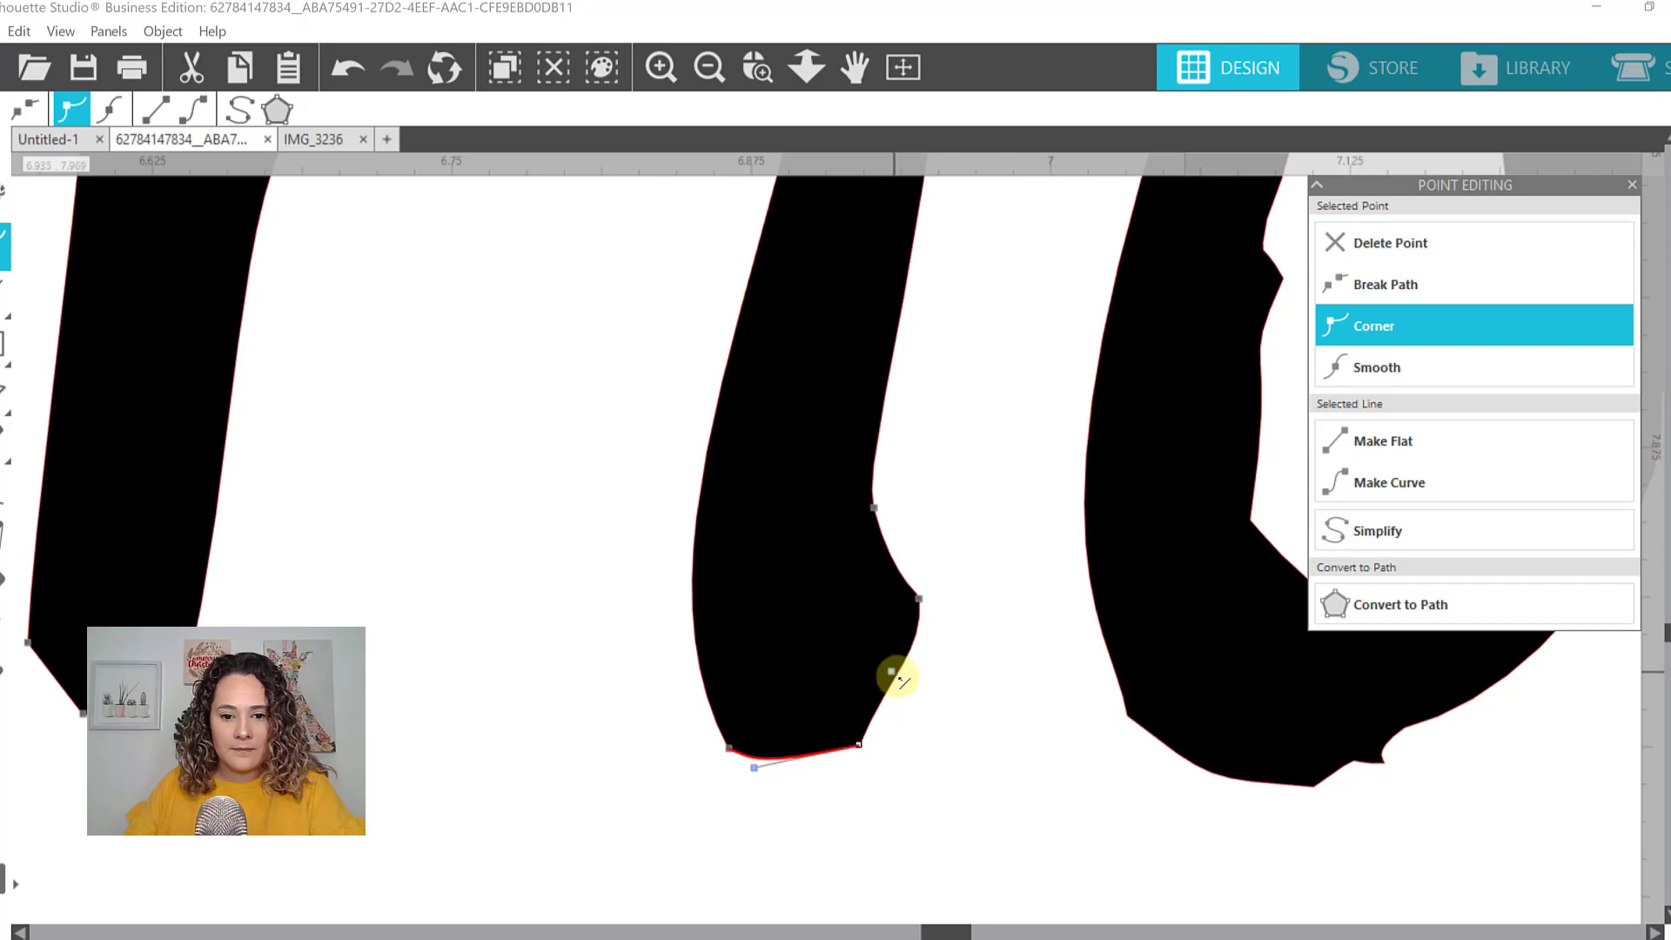
drag(902, 679, 915, 692)
click(1408, 367)
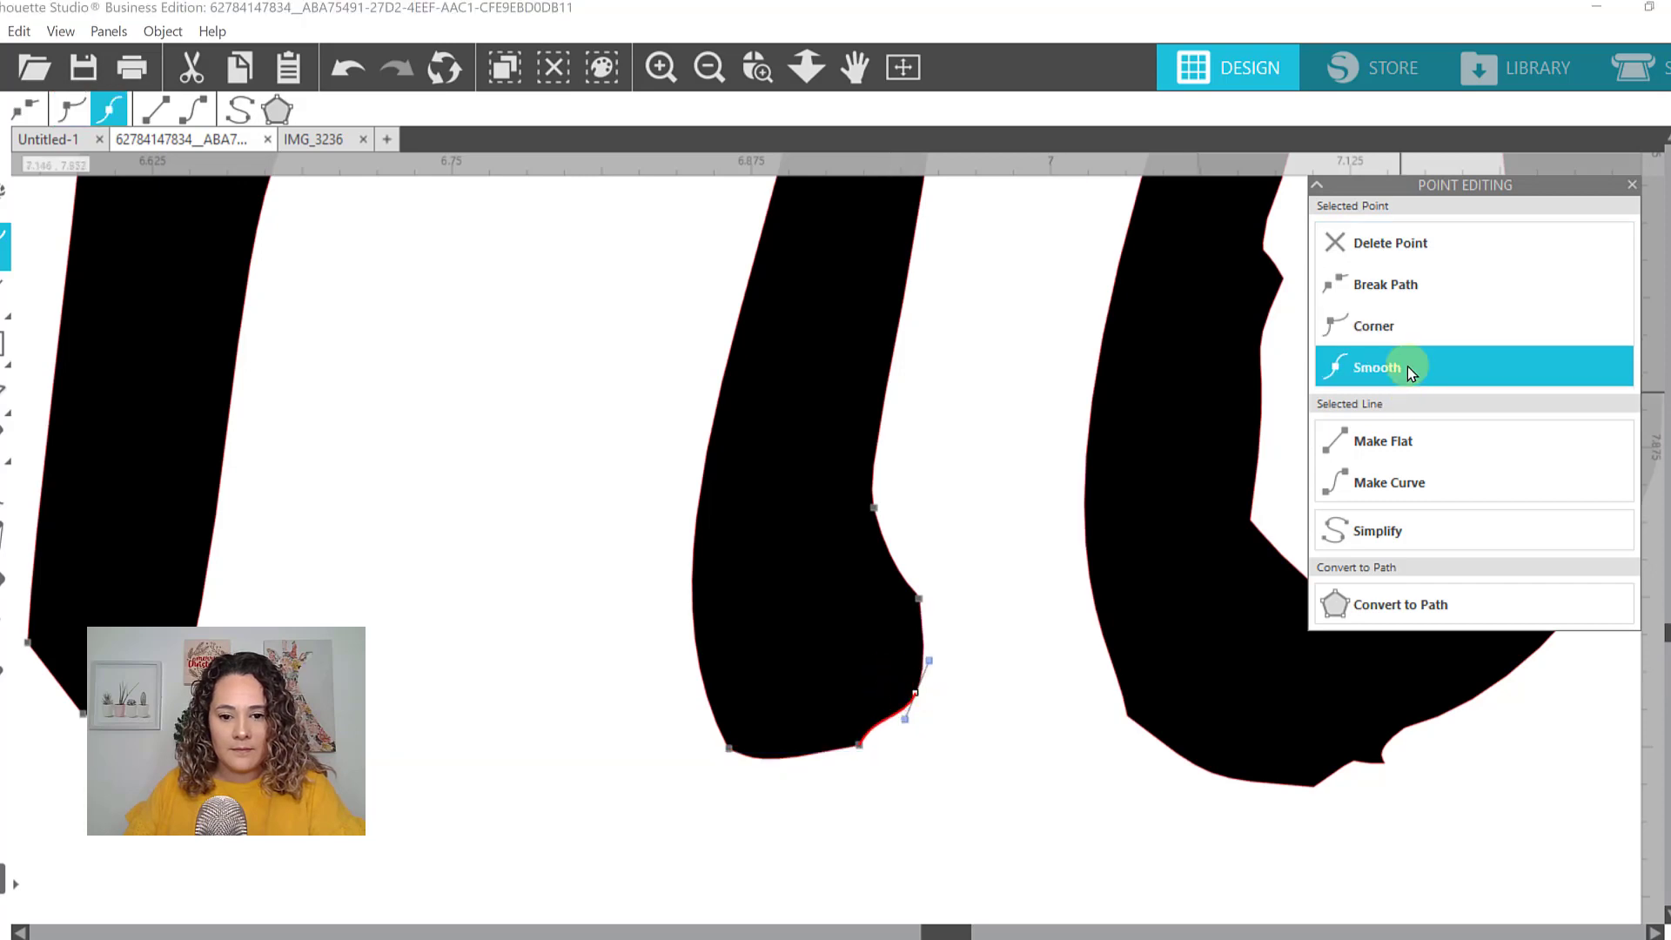
Move Love Mom off the page and place the scanned letter photo on the page
click(903, 67)
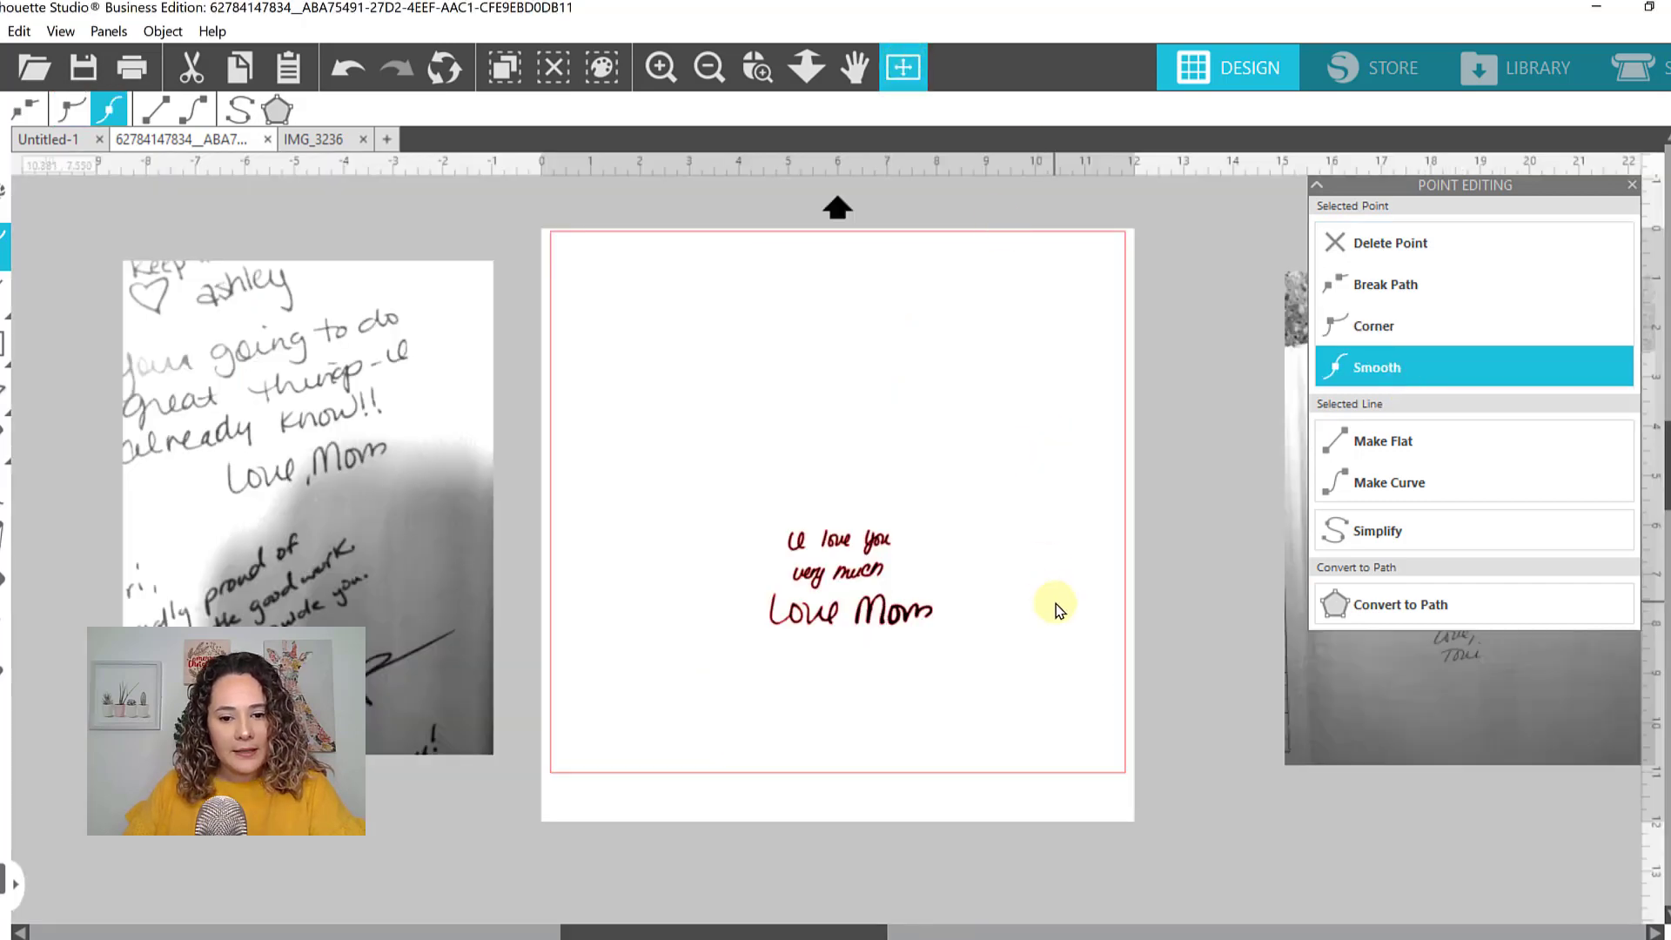
click(766, 616)
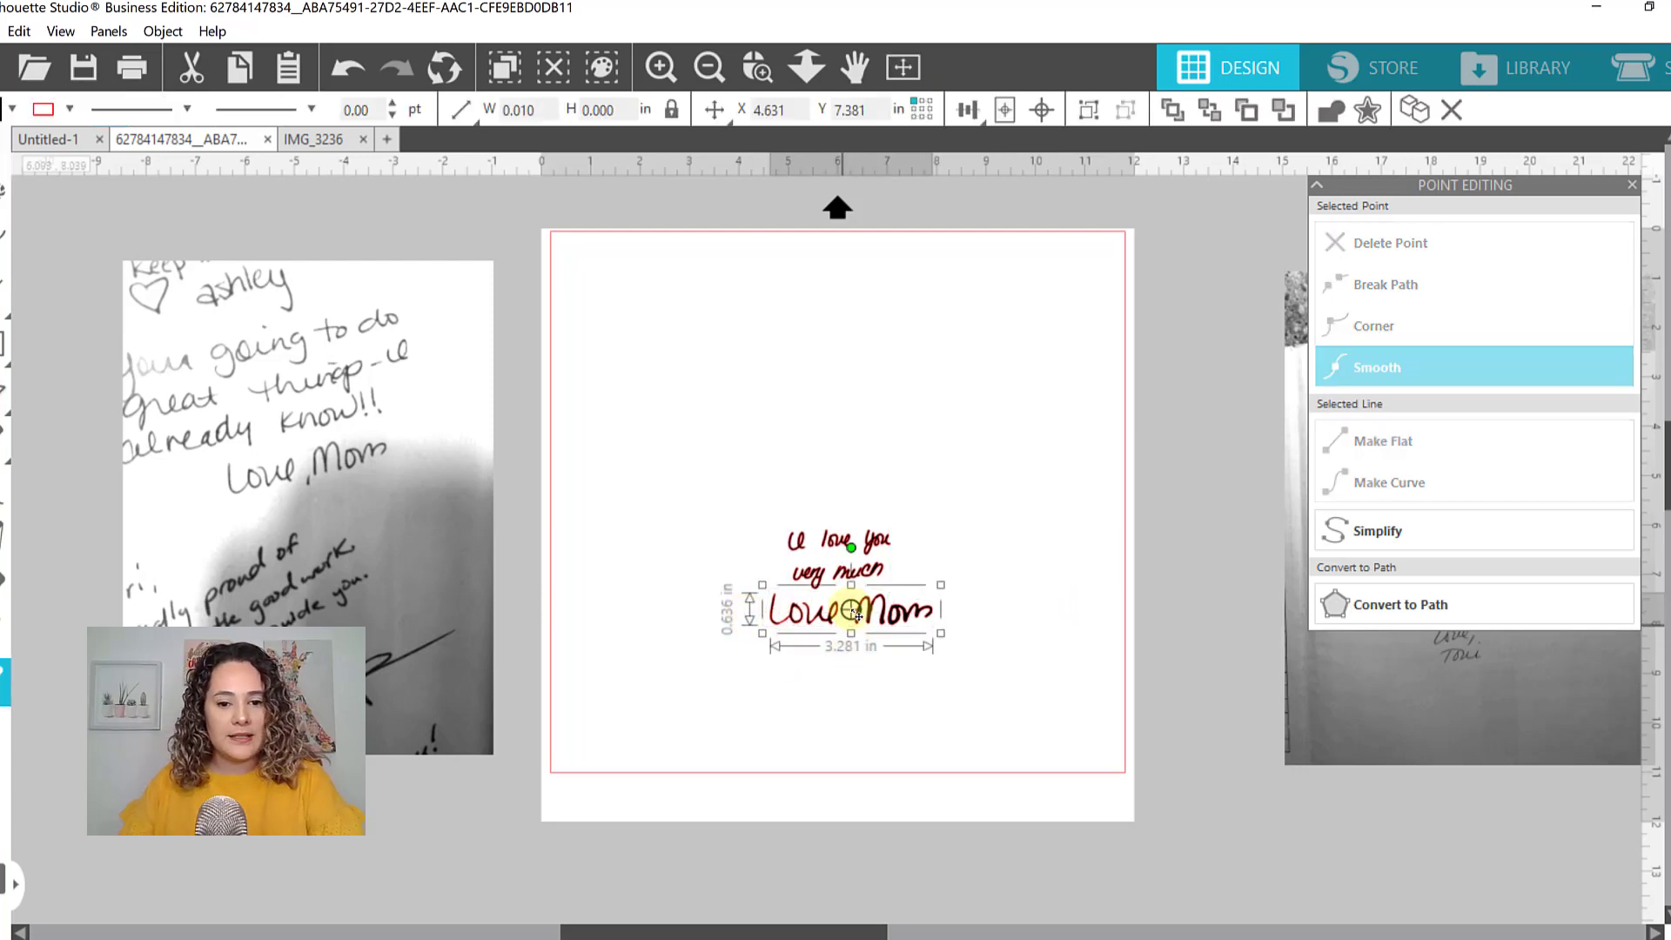
drag(857, 614, 394, 869)
click(729, 696)
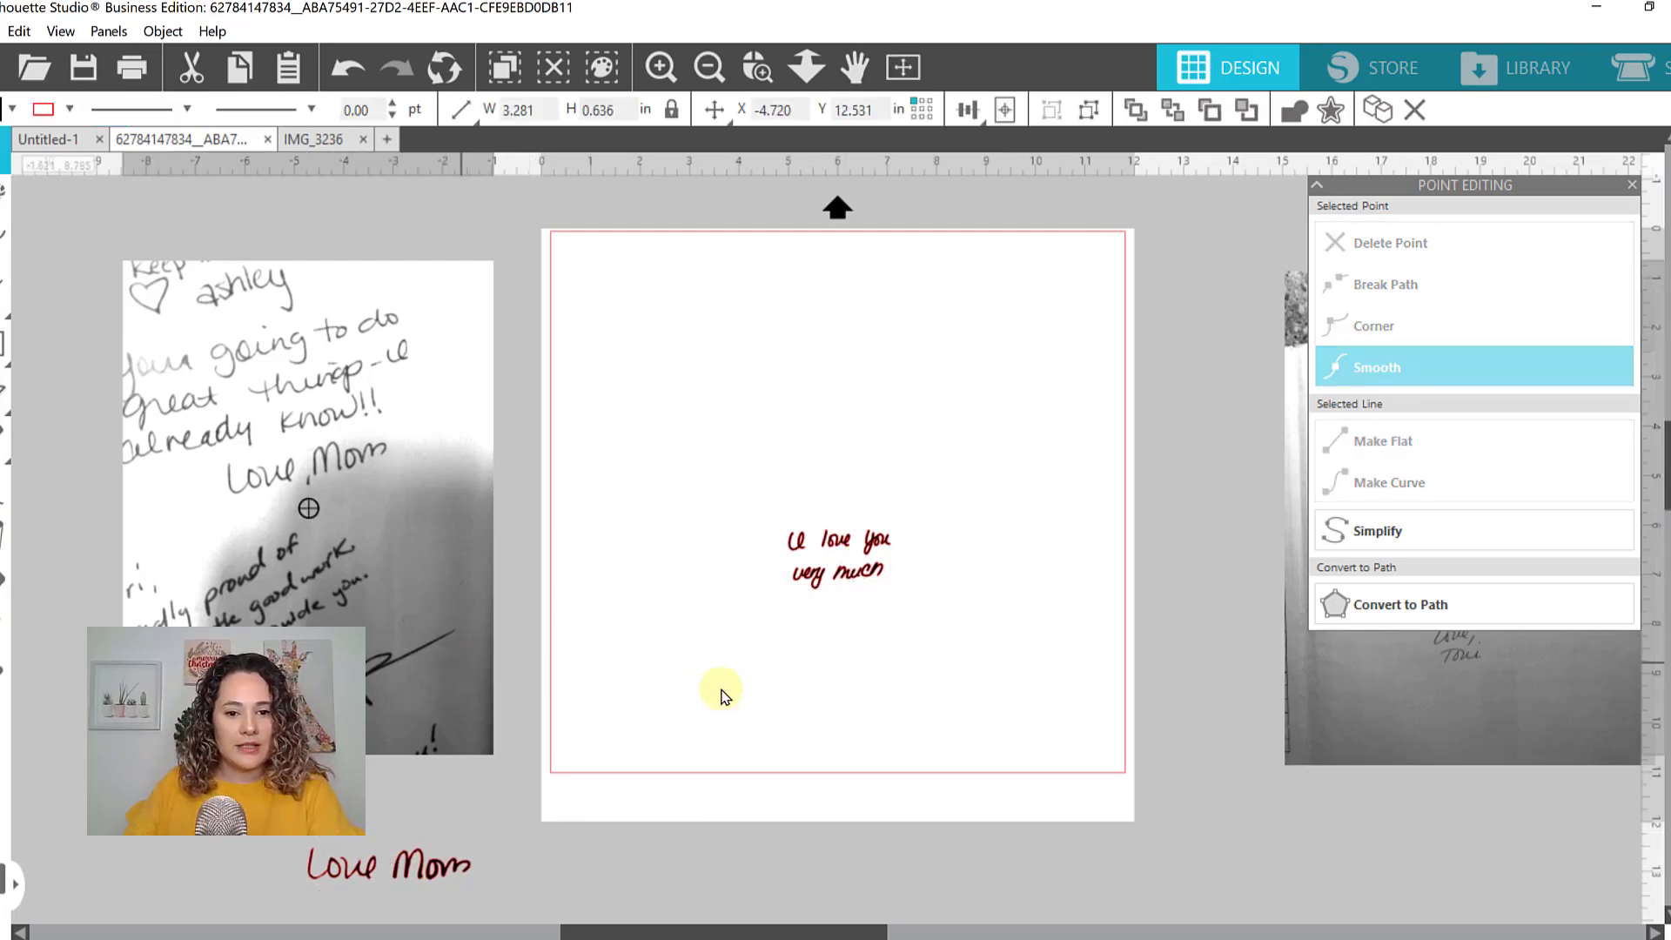
drag(492, 658, 984, 398)
key(Escape)
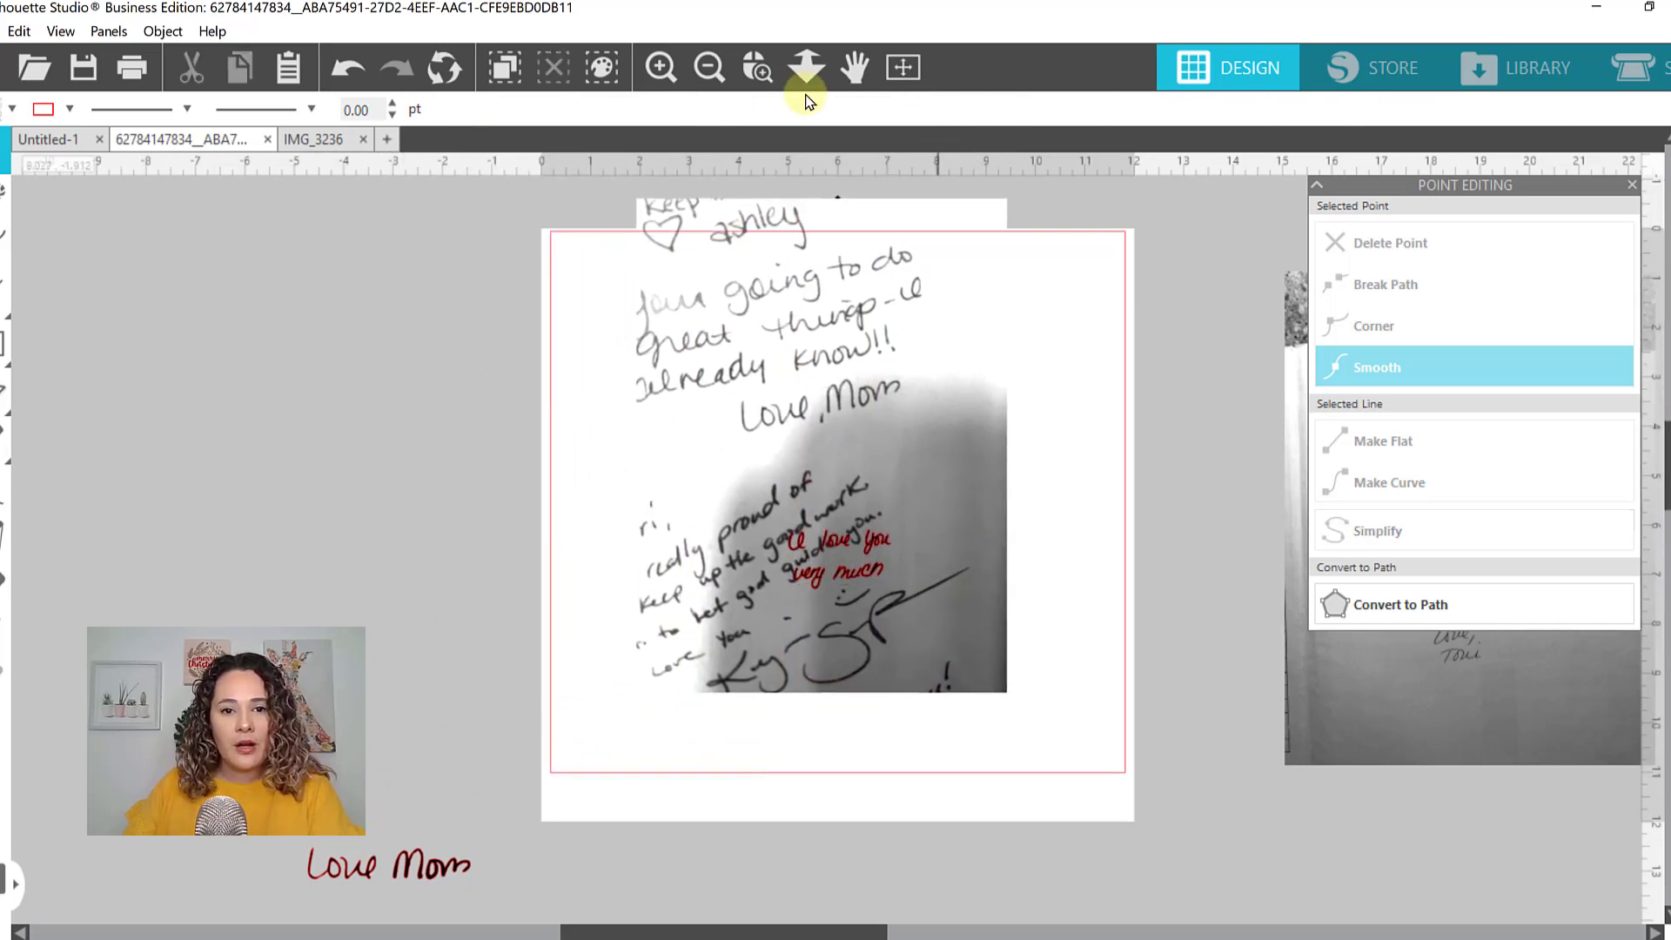
click(757, 67)
drag(745, 304, 968, 468)
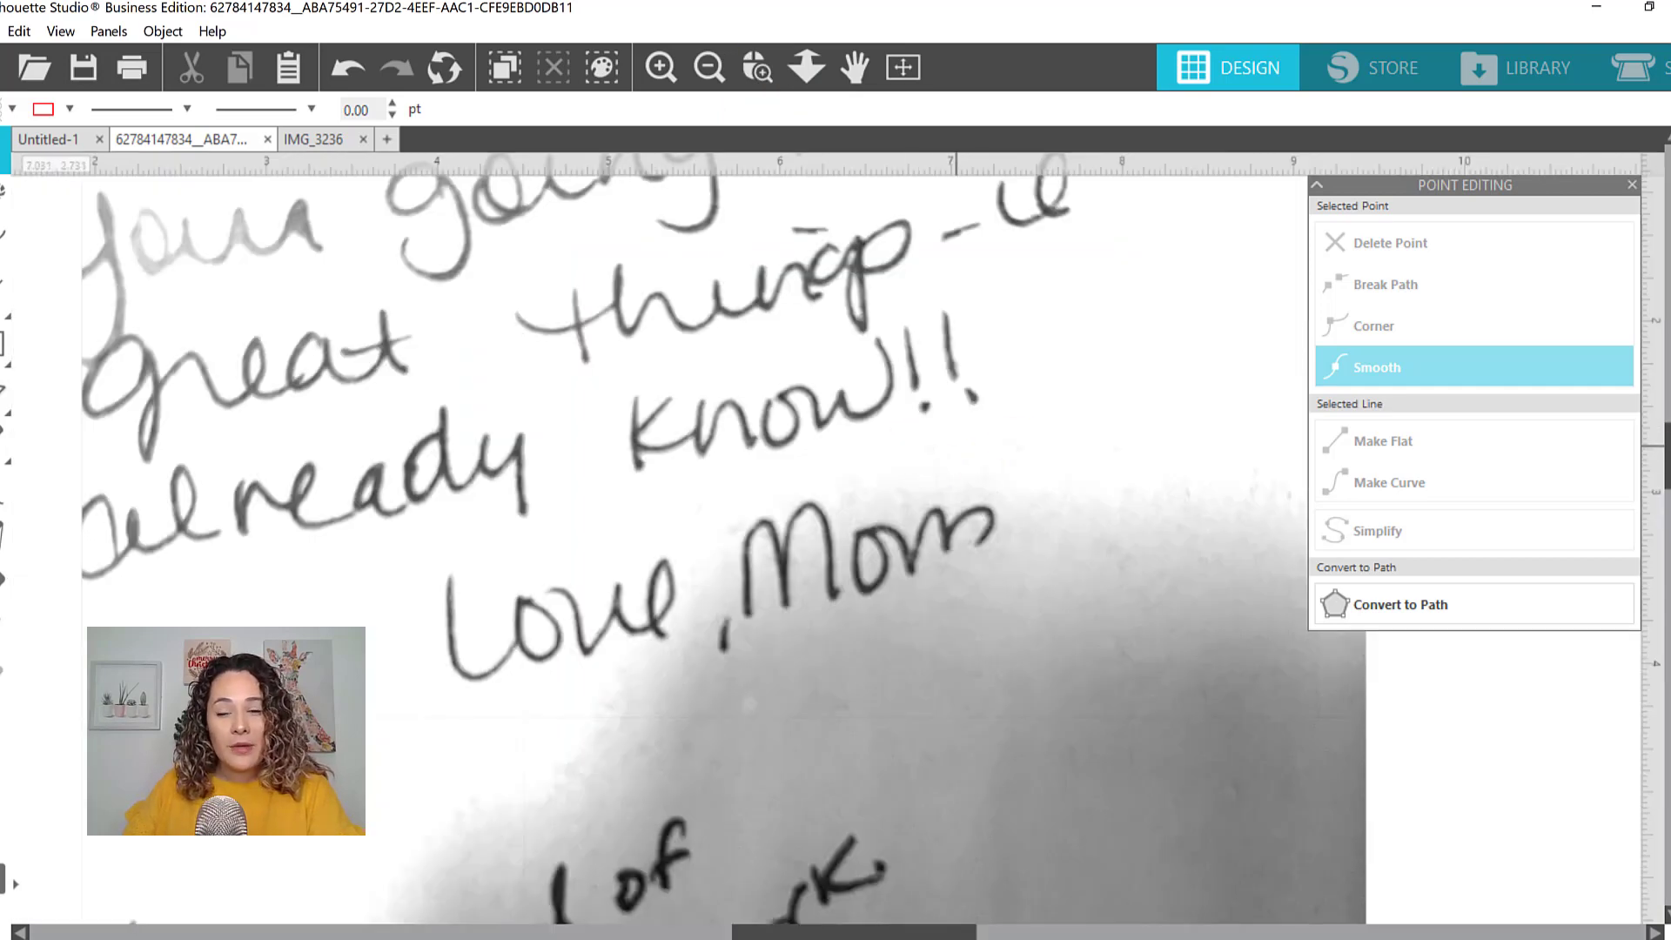
Mark a tilted trace area around the handwritten 'Love, Mom'
click(1406, 169)
click(1410, 279)
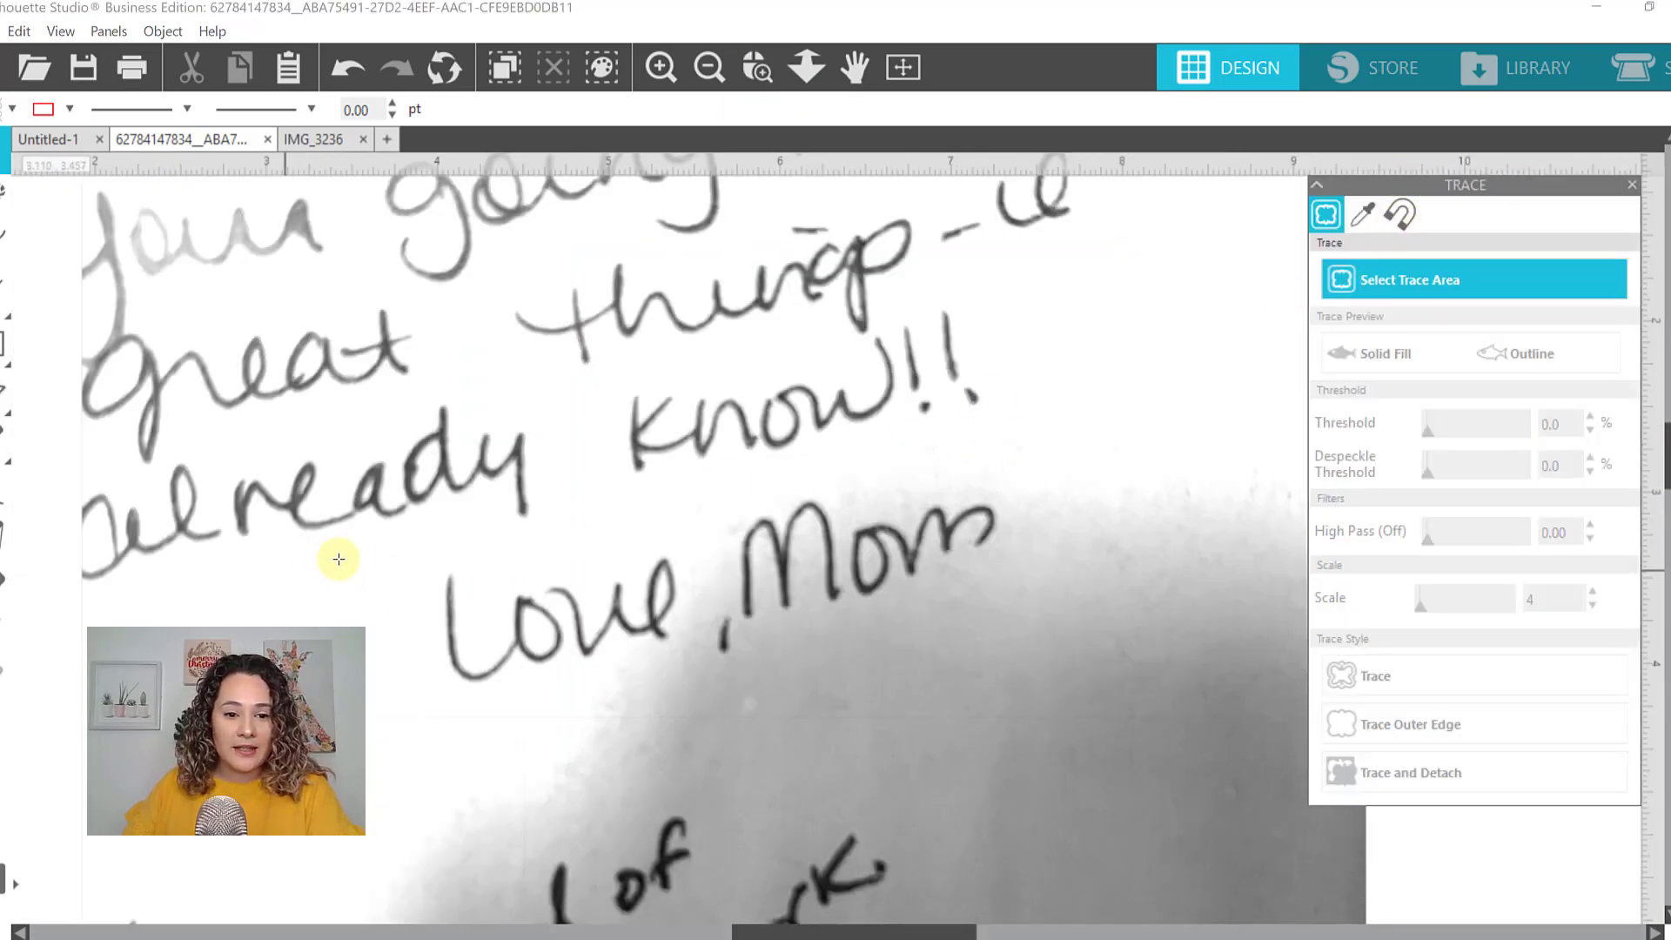
mouse_move(401, 547)
mouse_down()
mouse_move(644, 634)
mouse_move(1033, 642)
mouse_move(1066, 676)
mouse_move(1056, 692)
mouse_up()
mouse_move(731, 500)
mouse_down()
mouse_move(697, 510)
mouse_move(712, 513)
mouse_up()
drag(784, 604, 781, 583)
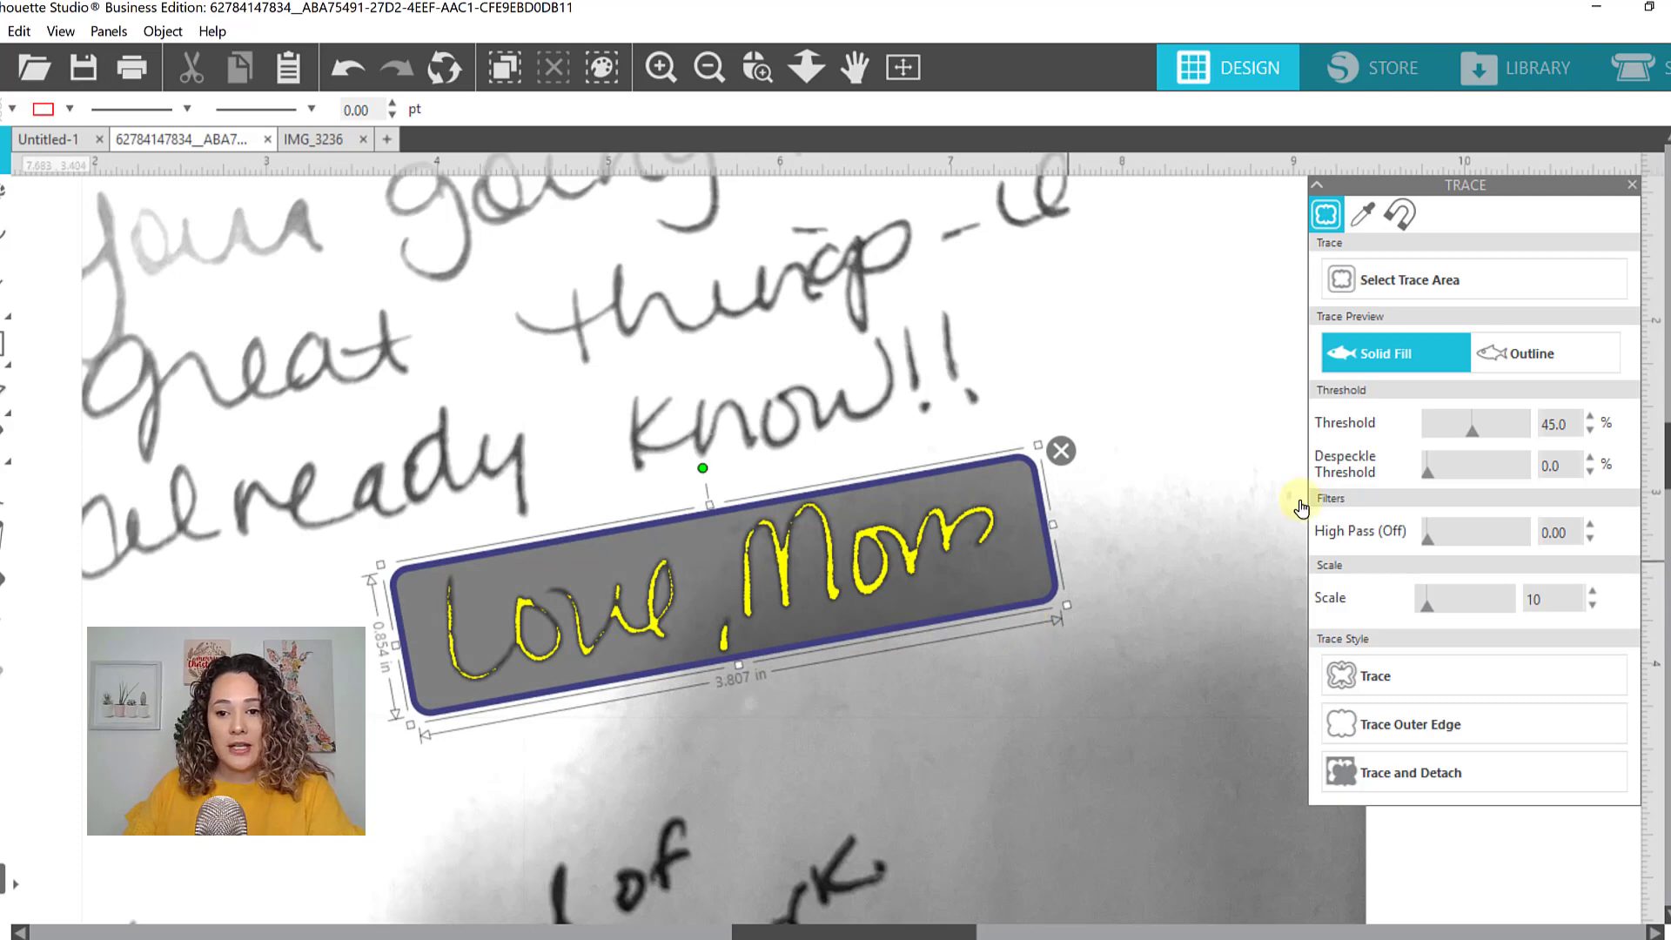
Trace 'Love, Mom' with threshold raised to 65% and scale 4
drag(1471, 430, 1476, 430)
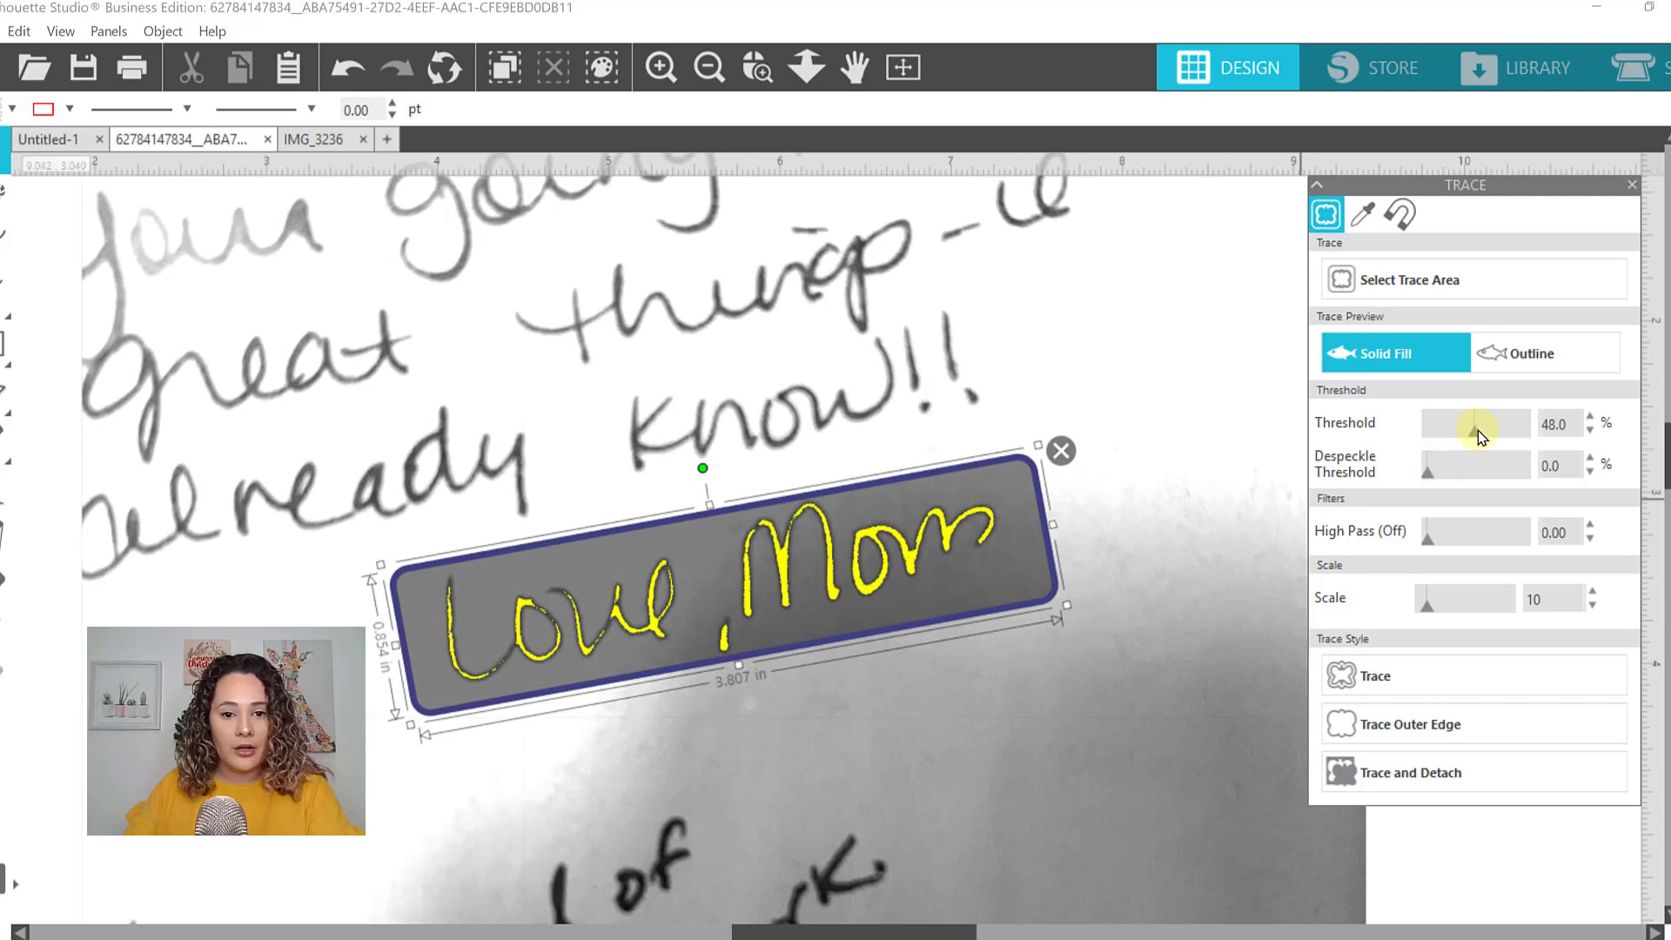
drag(1483, 436, 1488, 438)
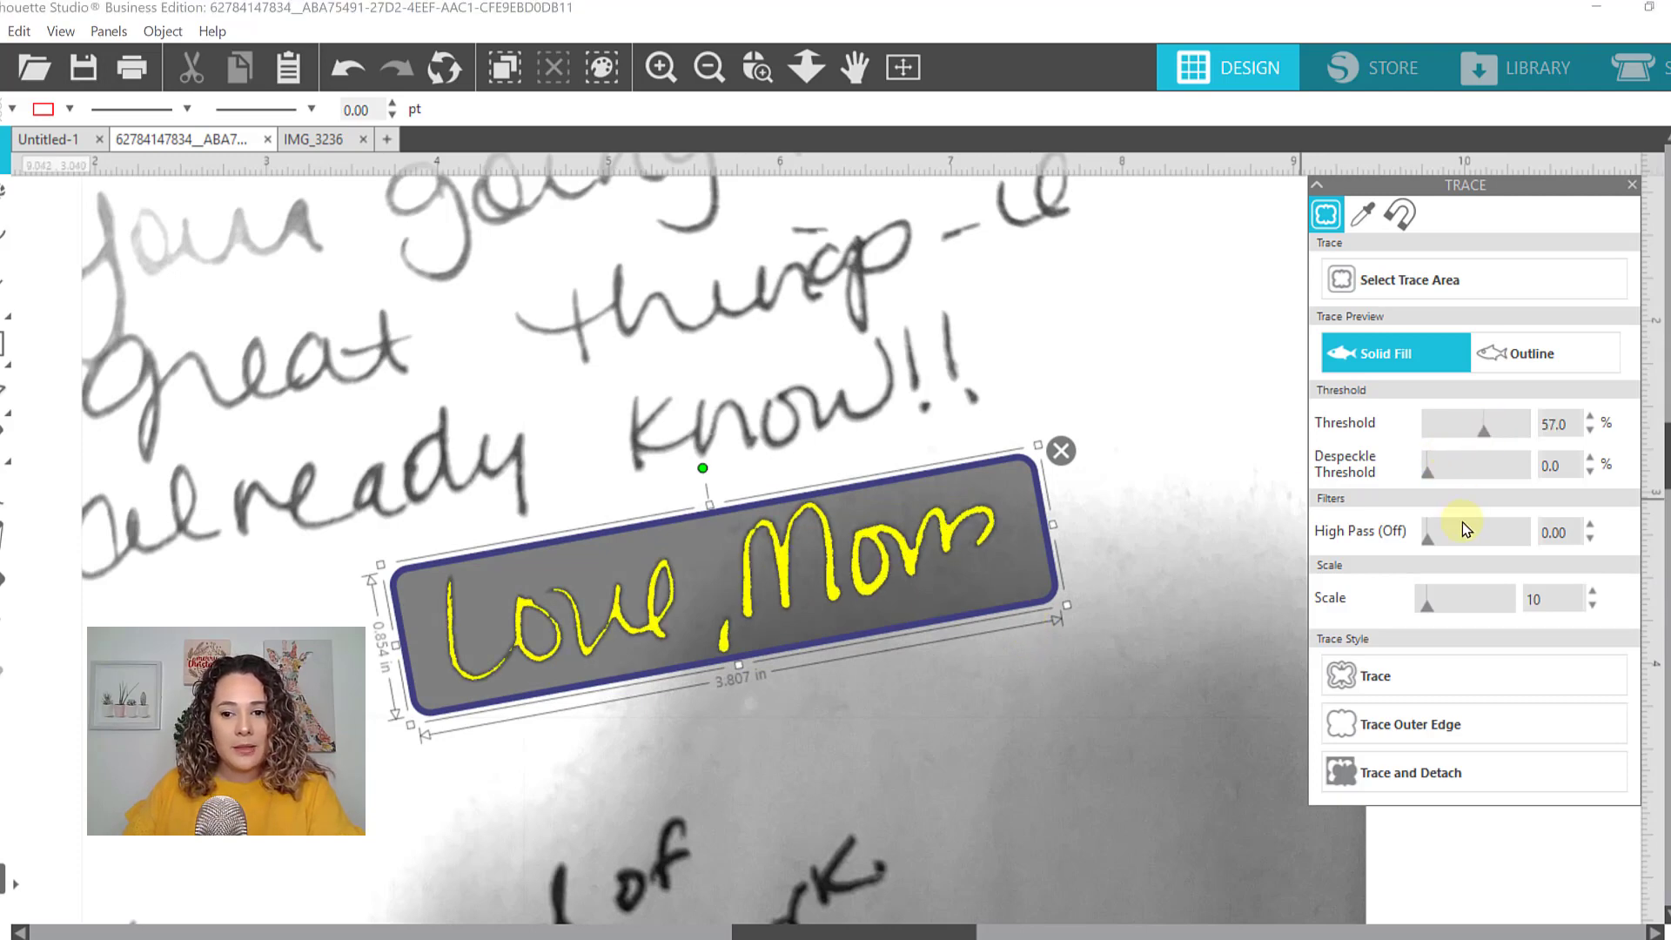
drag(1422, 611, 1351, 610)
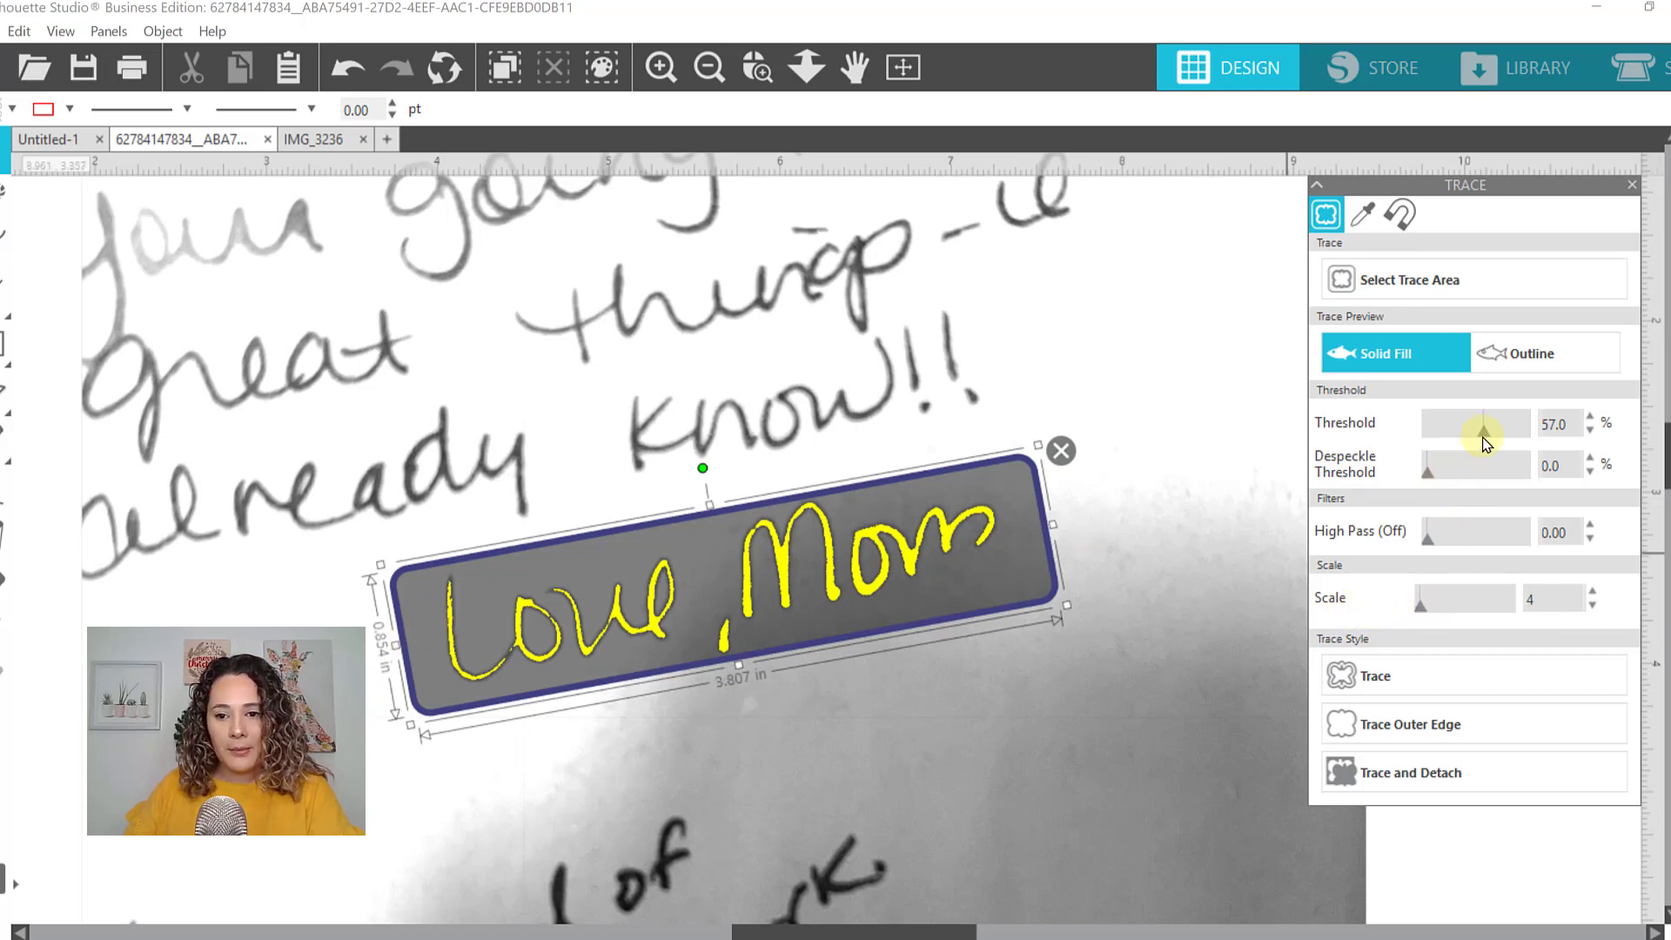
click(1592, 422)
click(1592, 421)
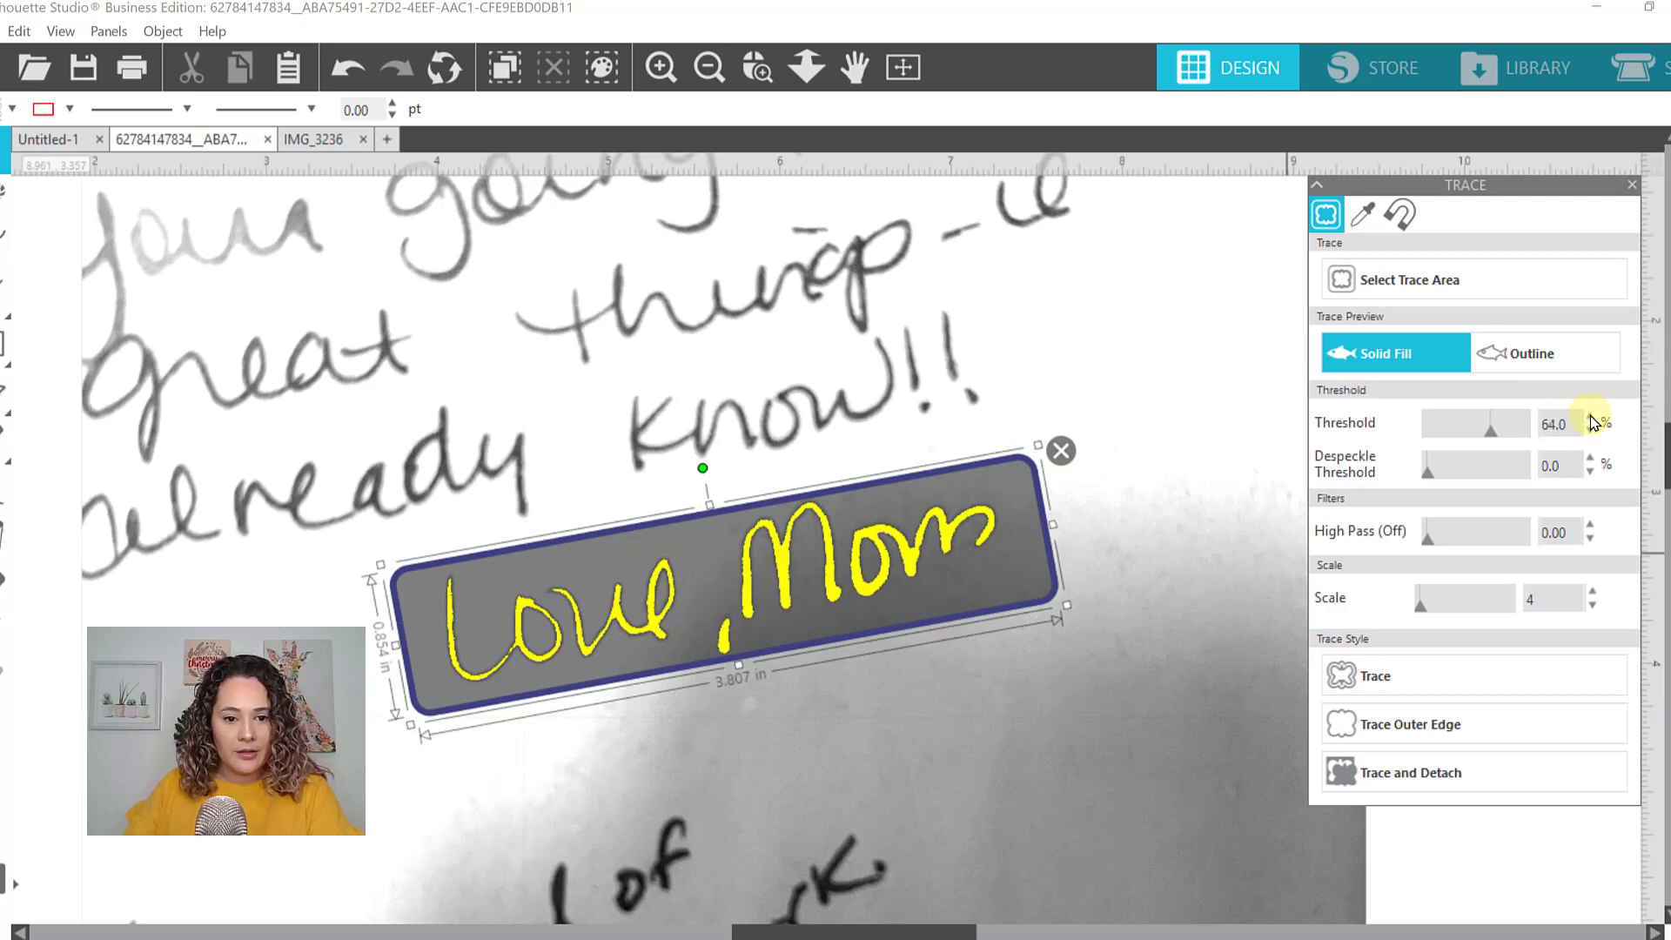
click(1397, 677)
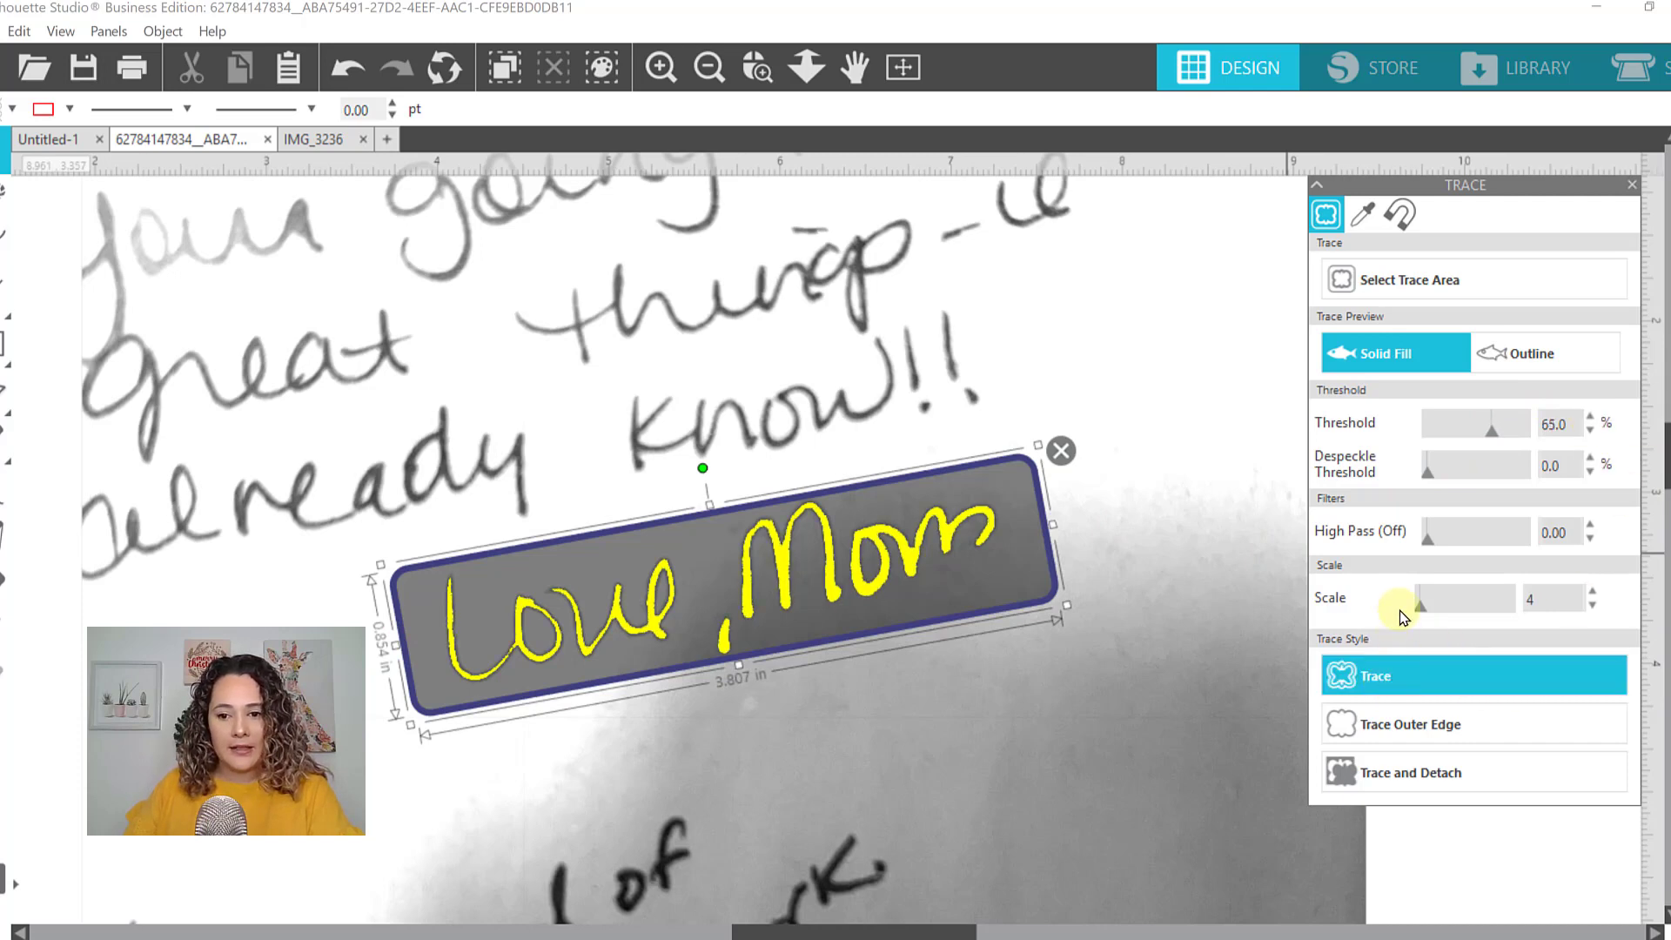
click(1376, 676)
Move the scanned note off the page, fill the traced 'Love, Mom' and set it below the phrase
click(906, 68)
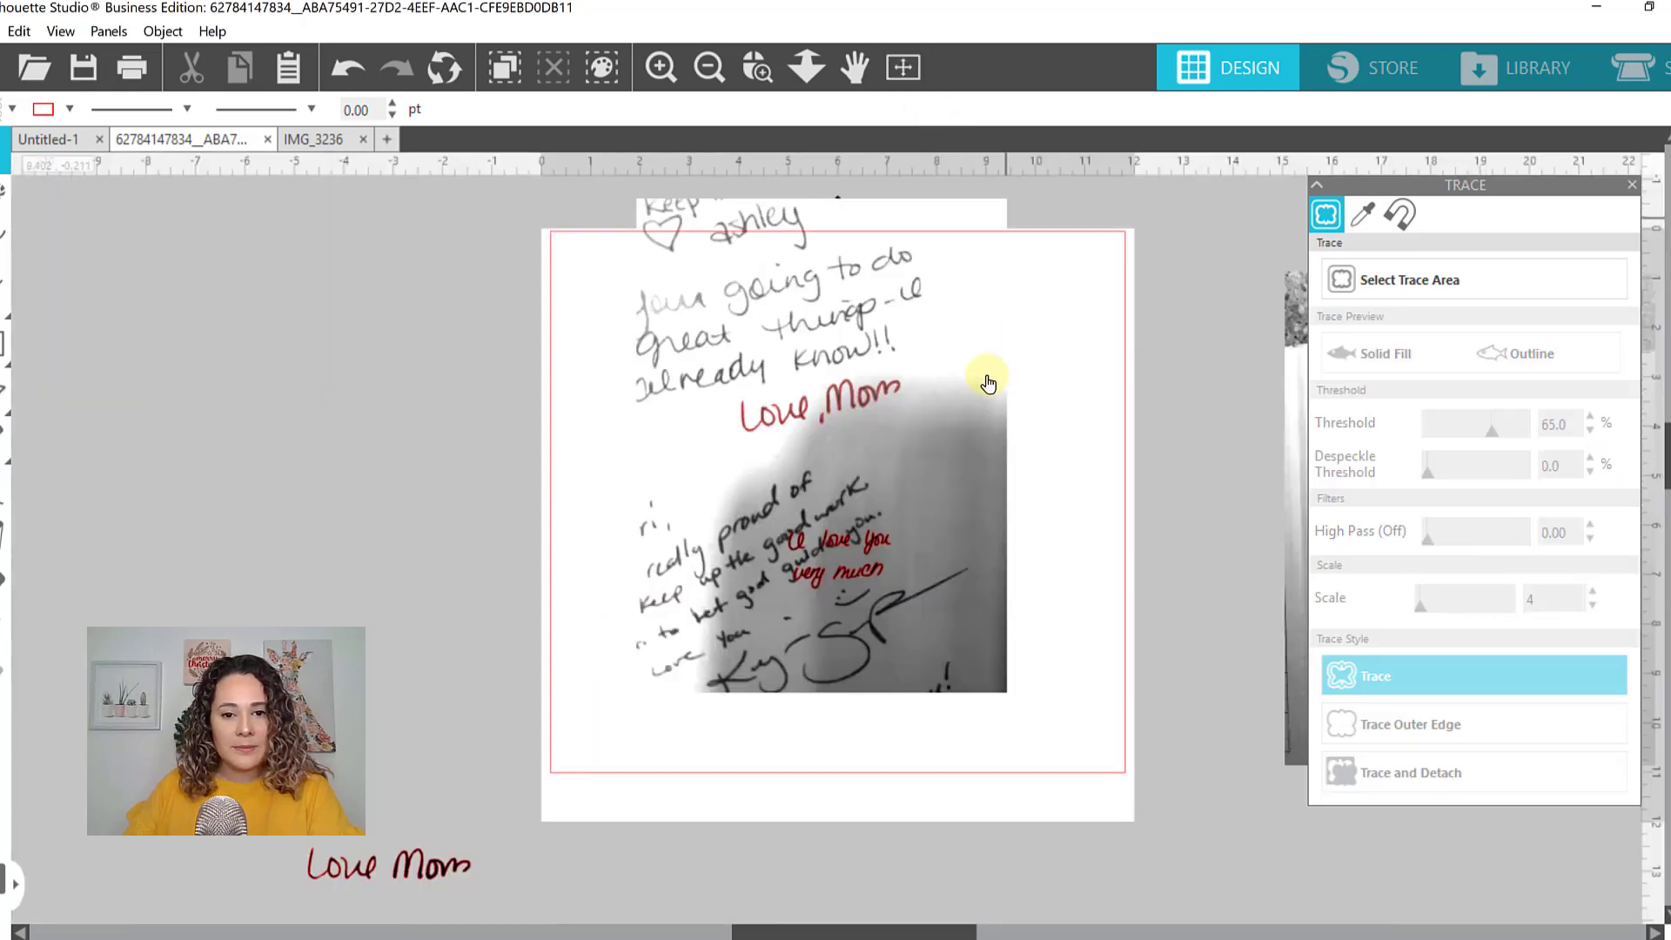
drag(670, 503, 64, 505)
click(766, 408)
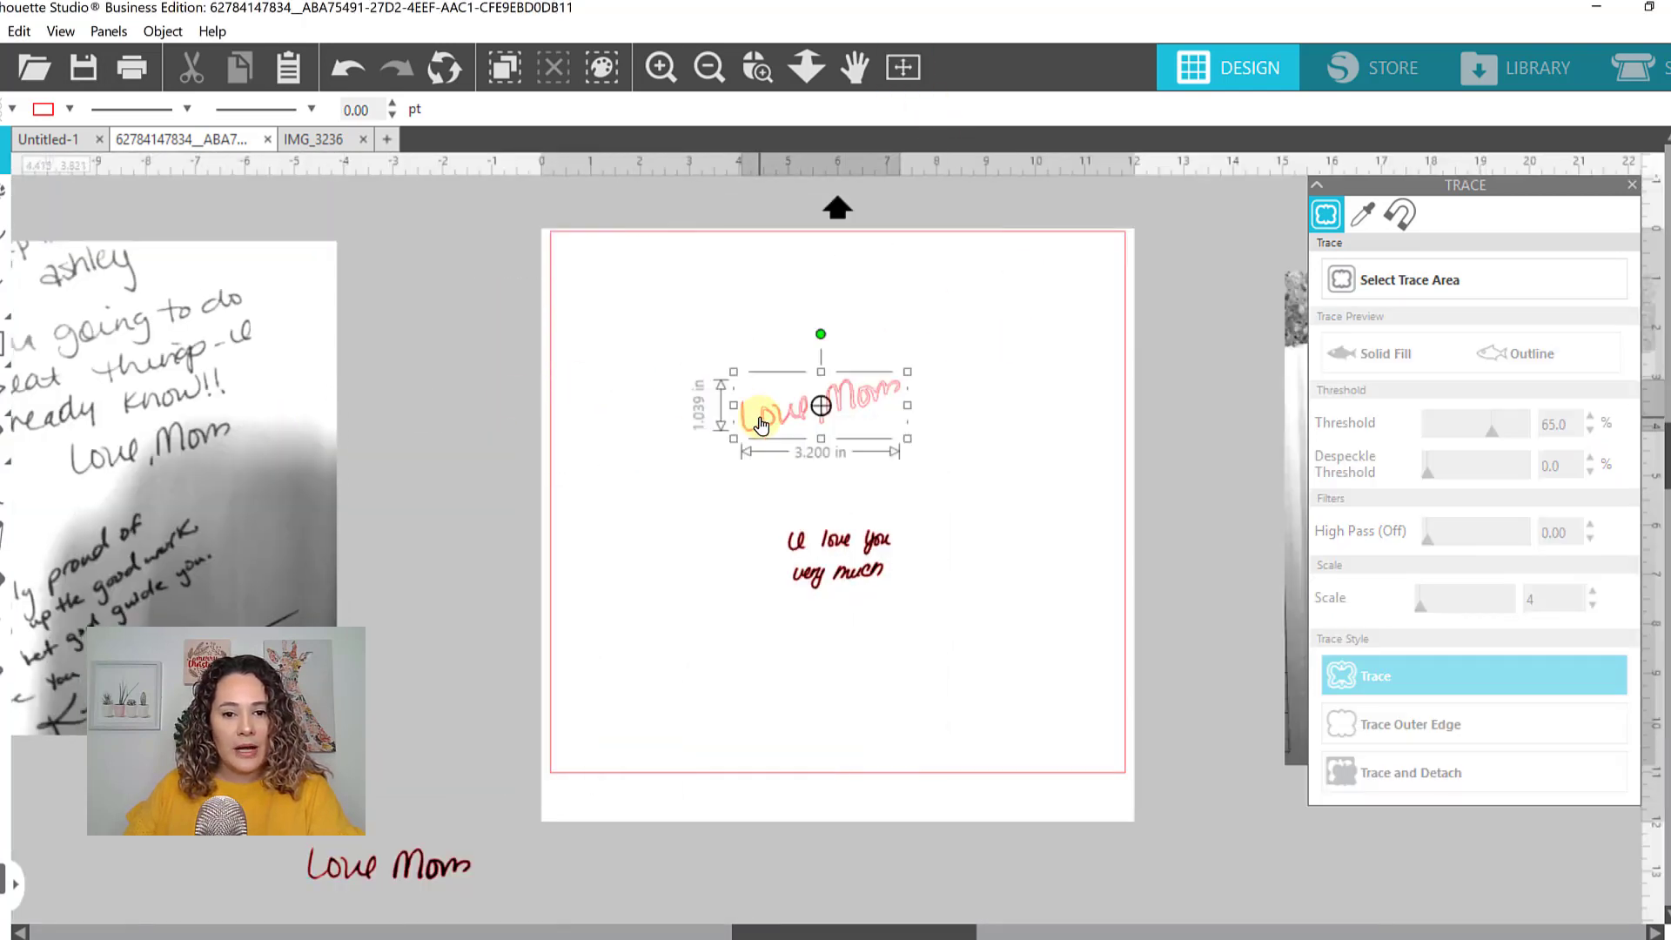
click(12, 109)
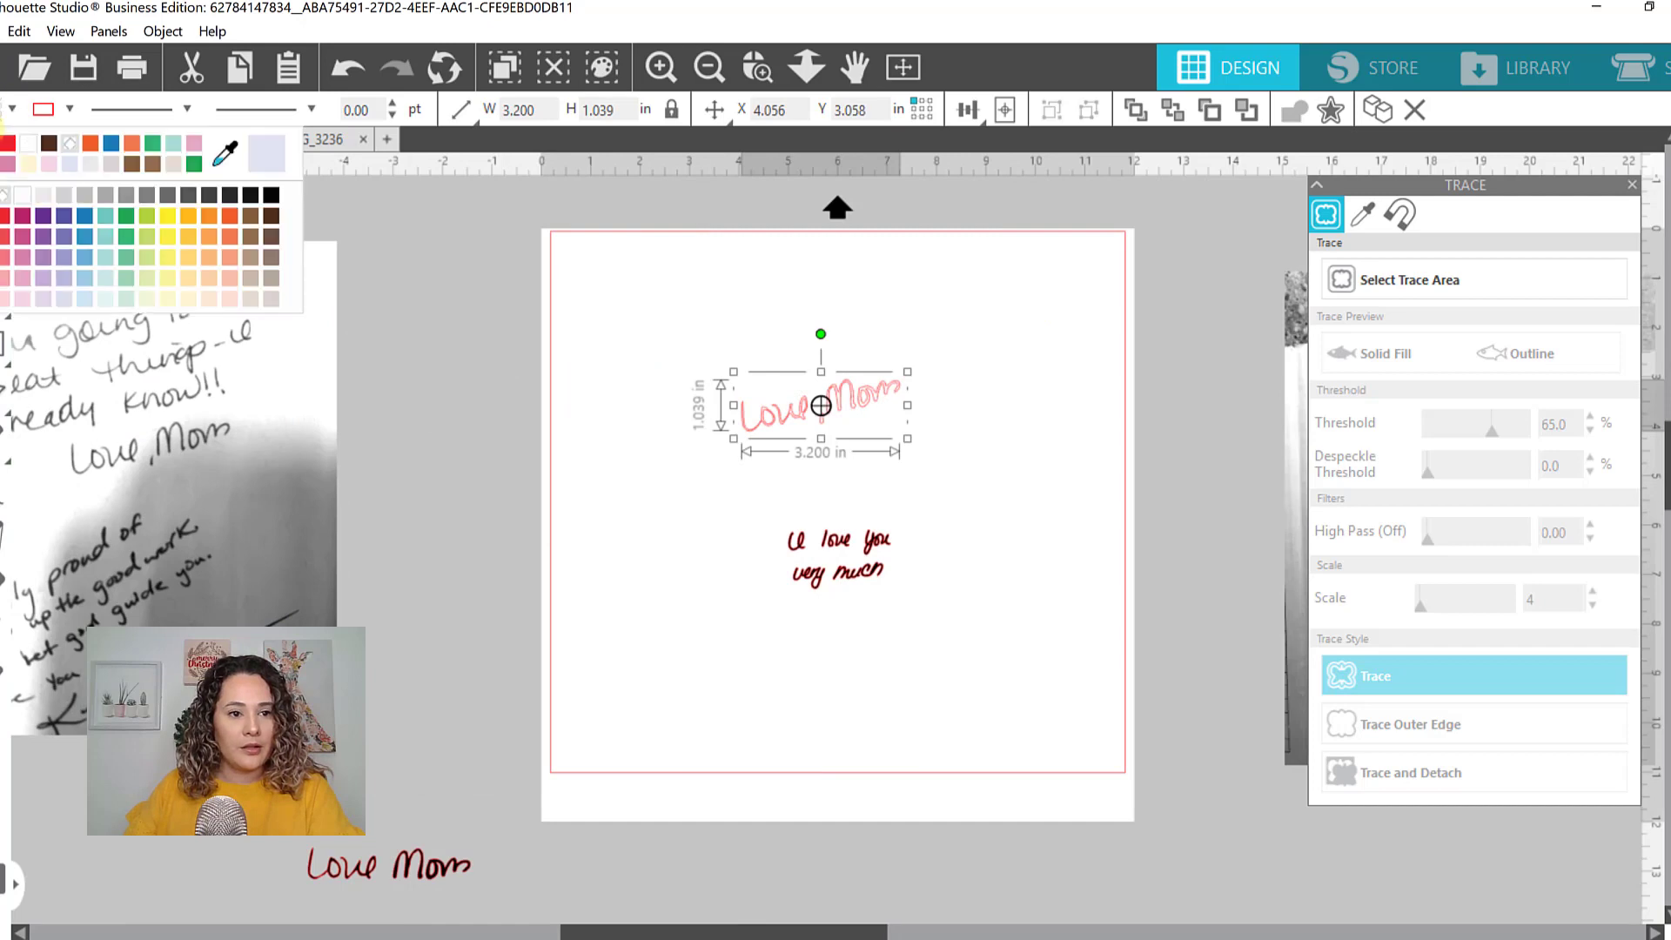
click(1001, 324)
click(1001, 325)
drag(881, 399, 902, 643)
Zoom in on 'Love, Mom' and select just the word 'Love'
click(757, 67)
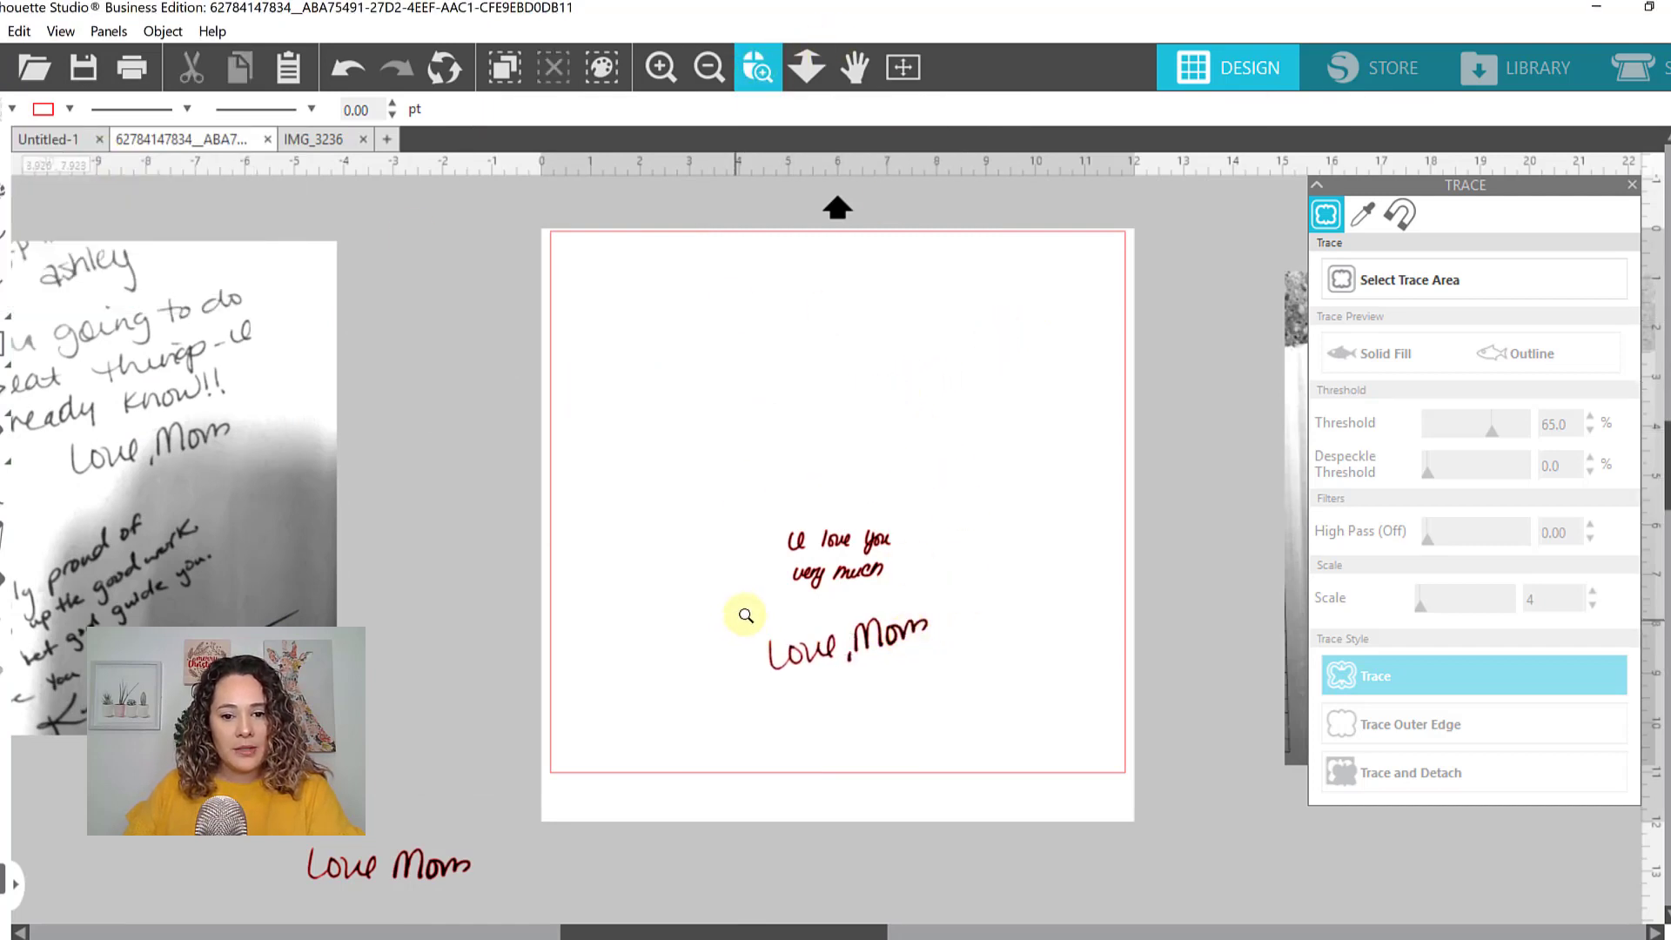
drag(746, 614, 1035, 677)
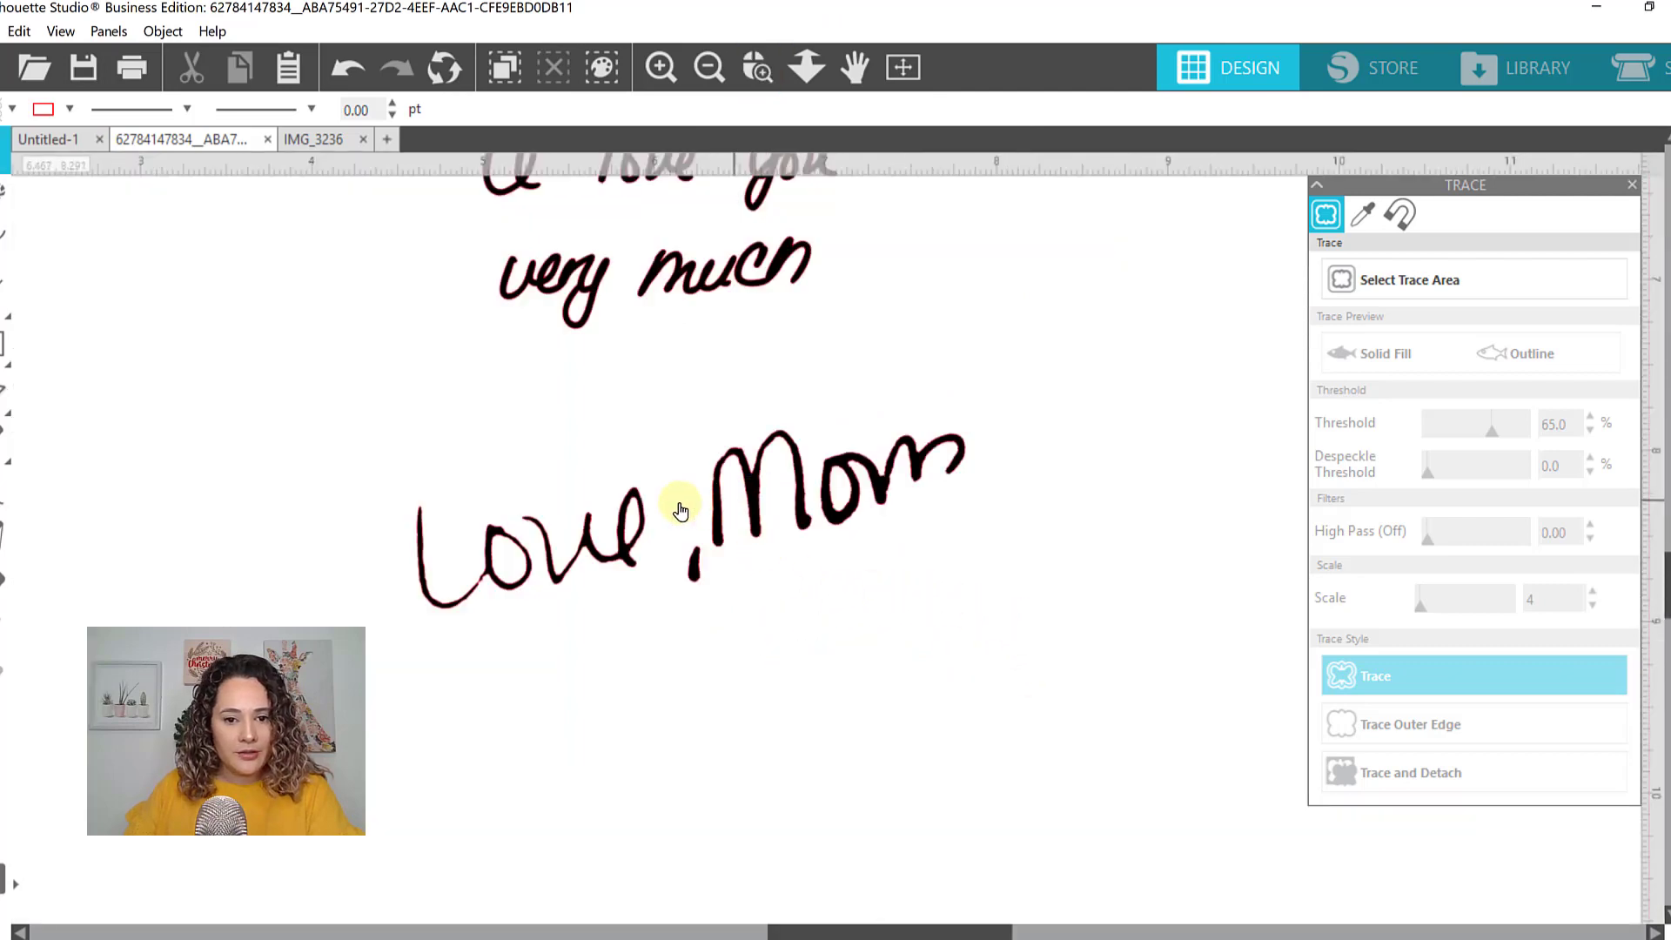
click(6, 582)
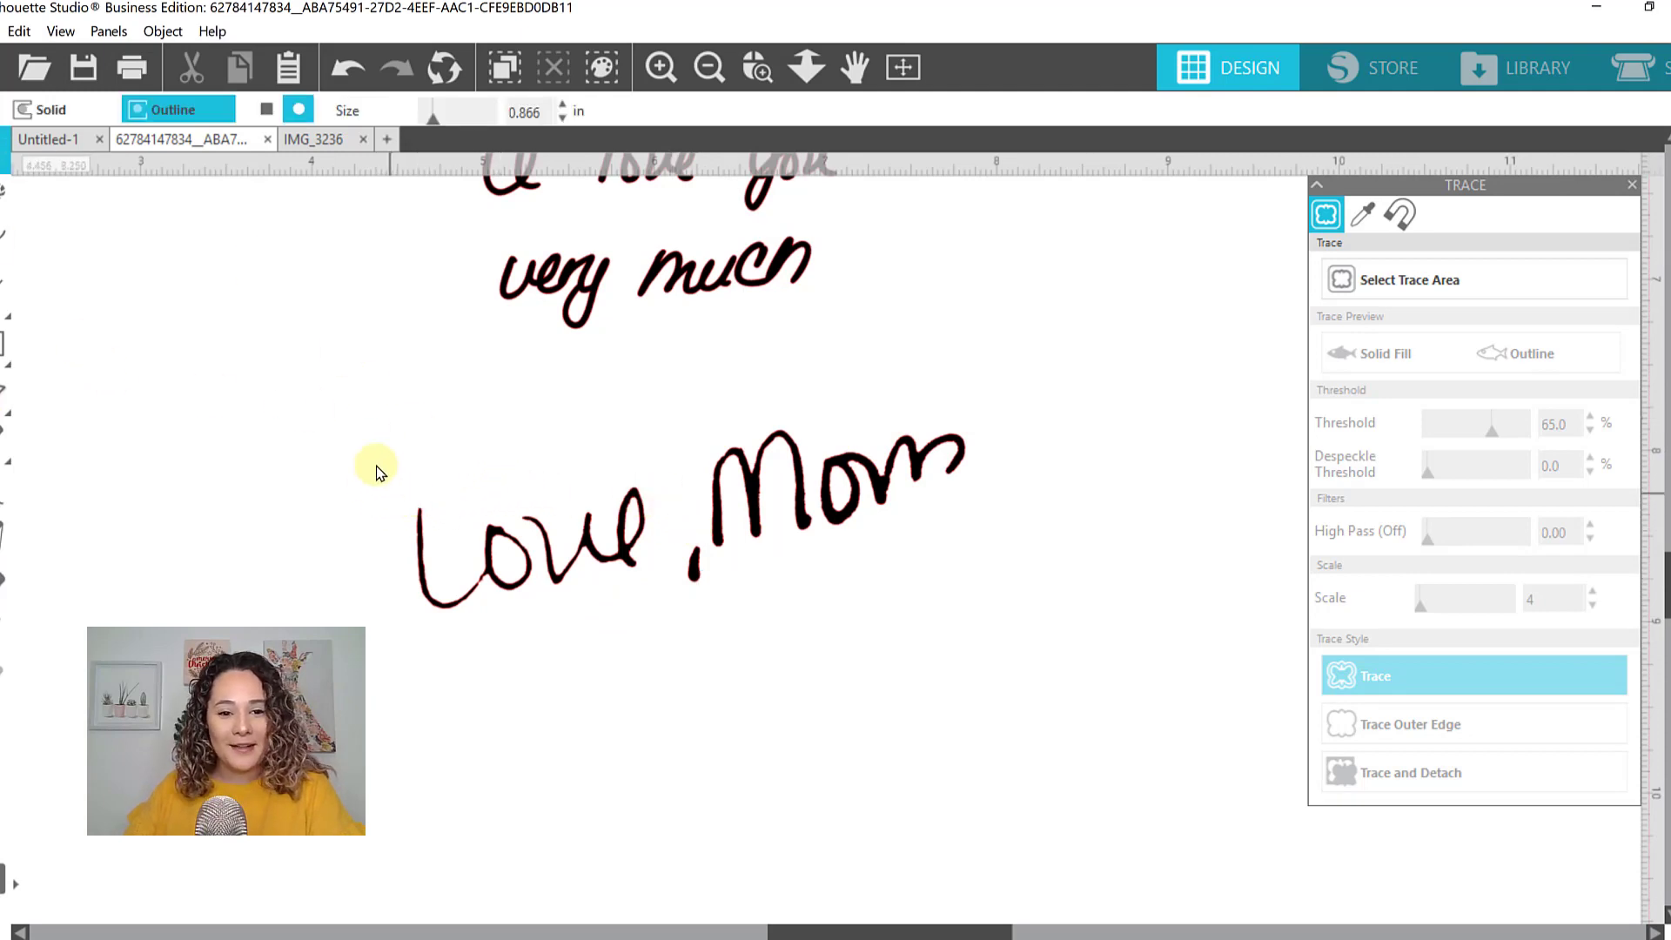
drag(395, 444, 1016, 664)
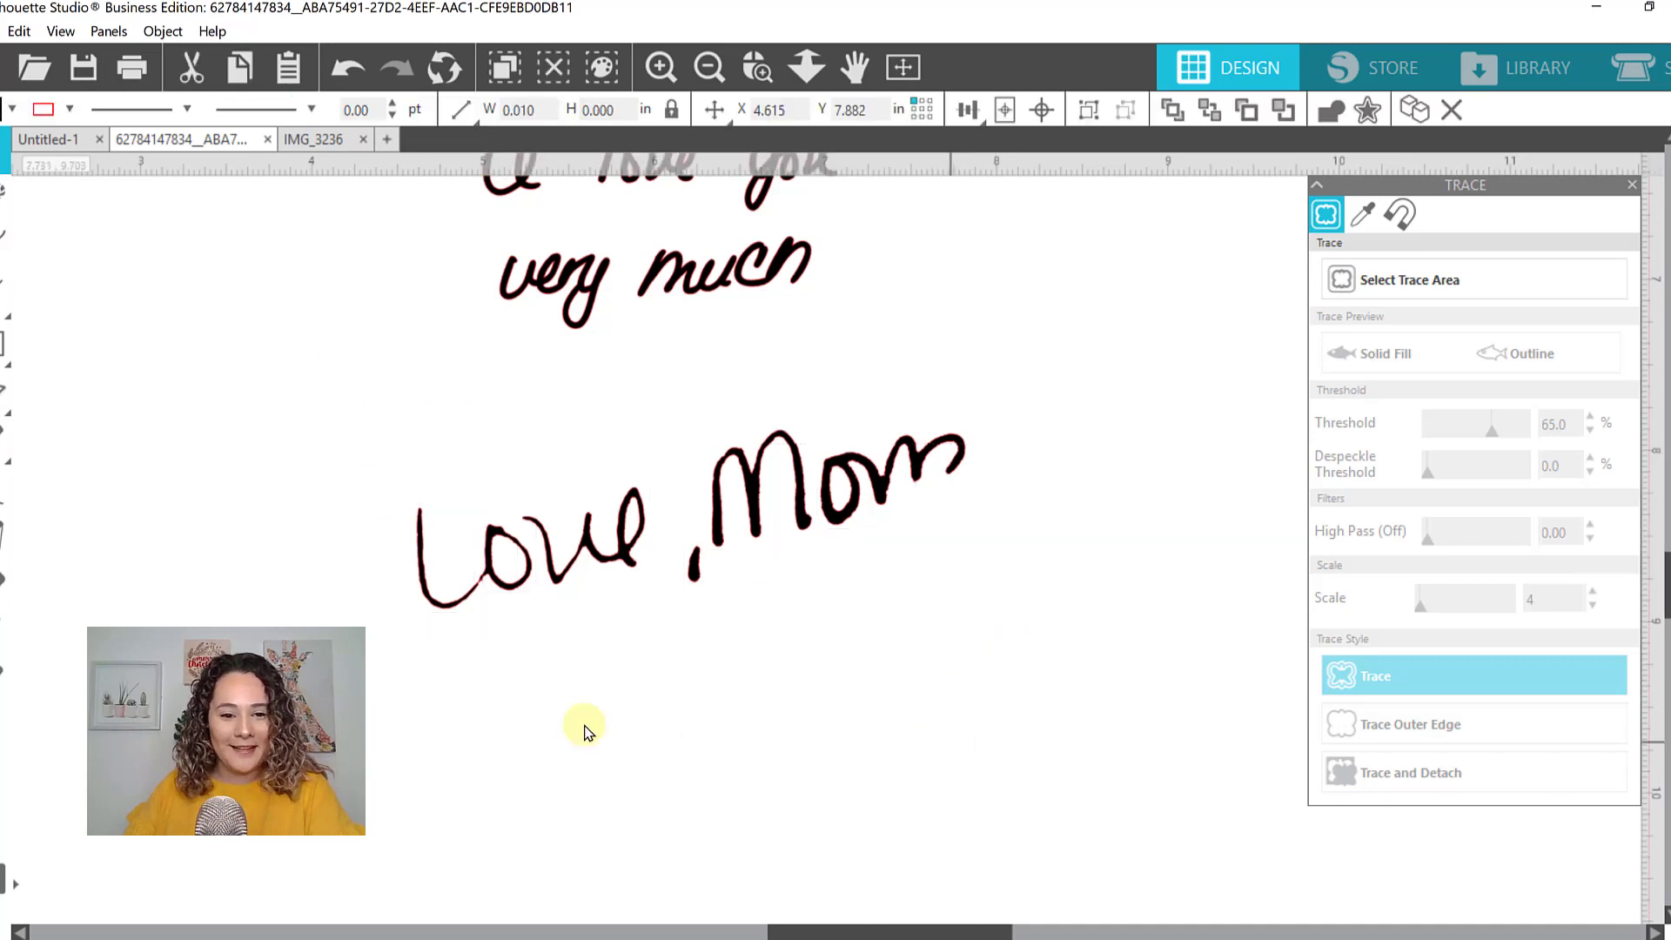
drag(351, 433, 640, 633)
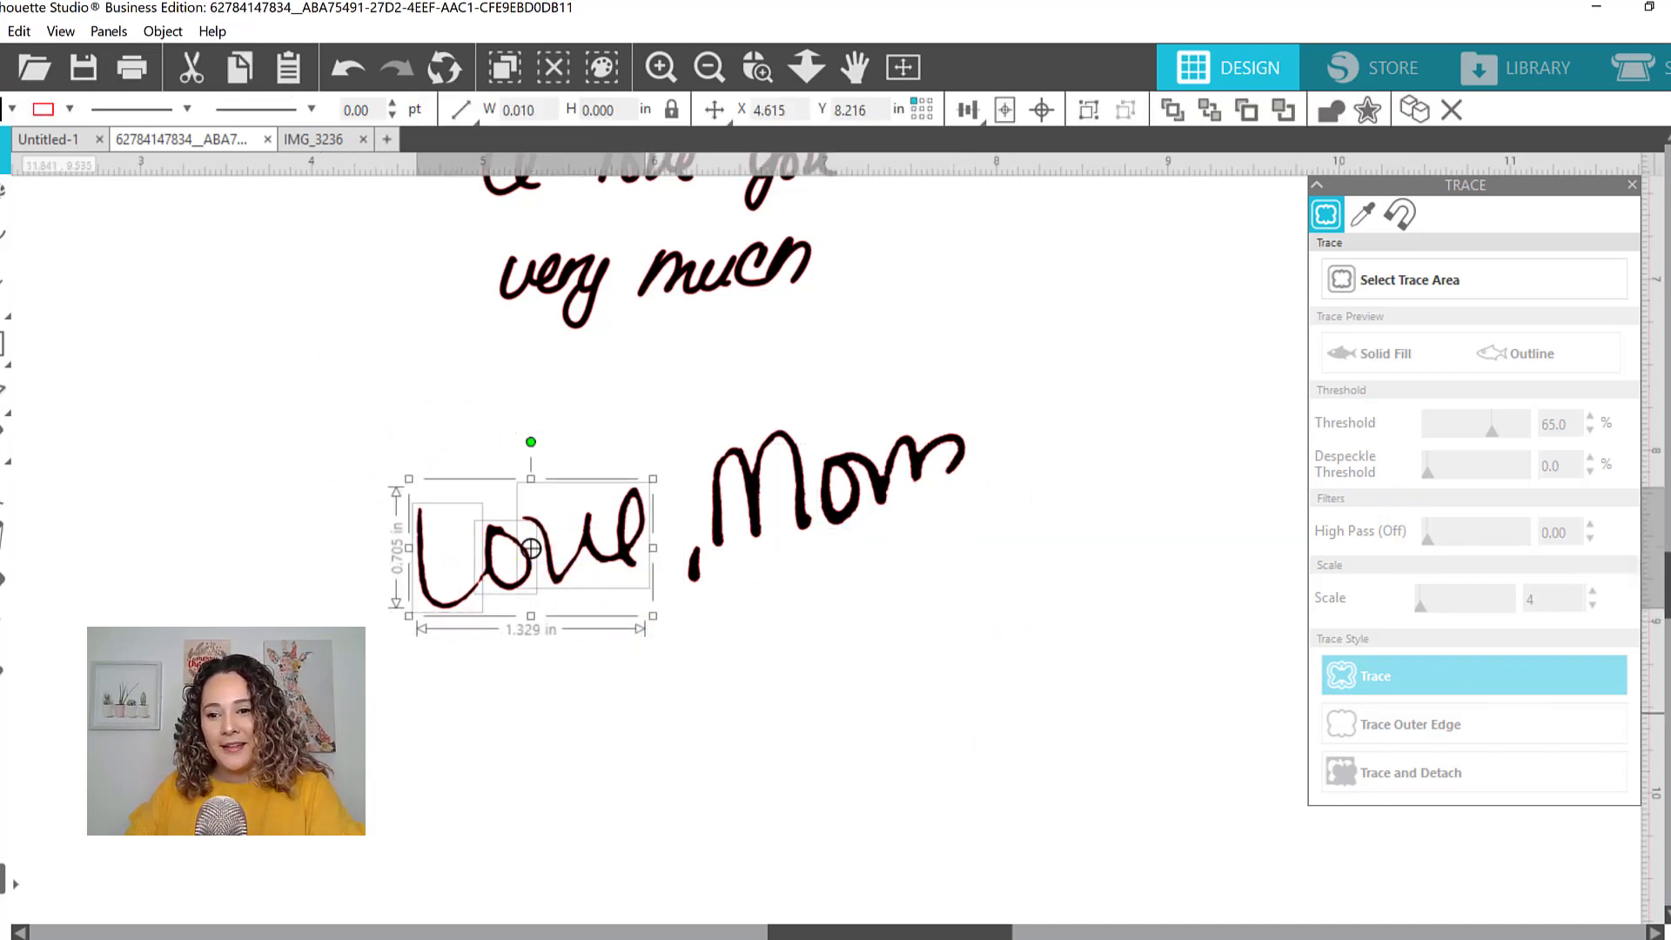
Add a 0.010 in outward offset around the word 'Love'
click(1376, 677)
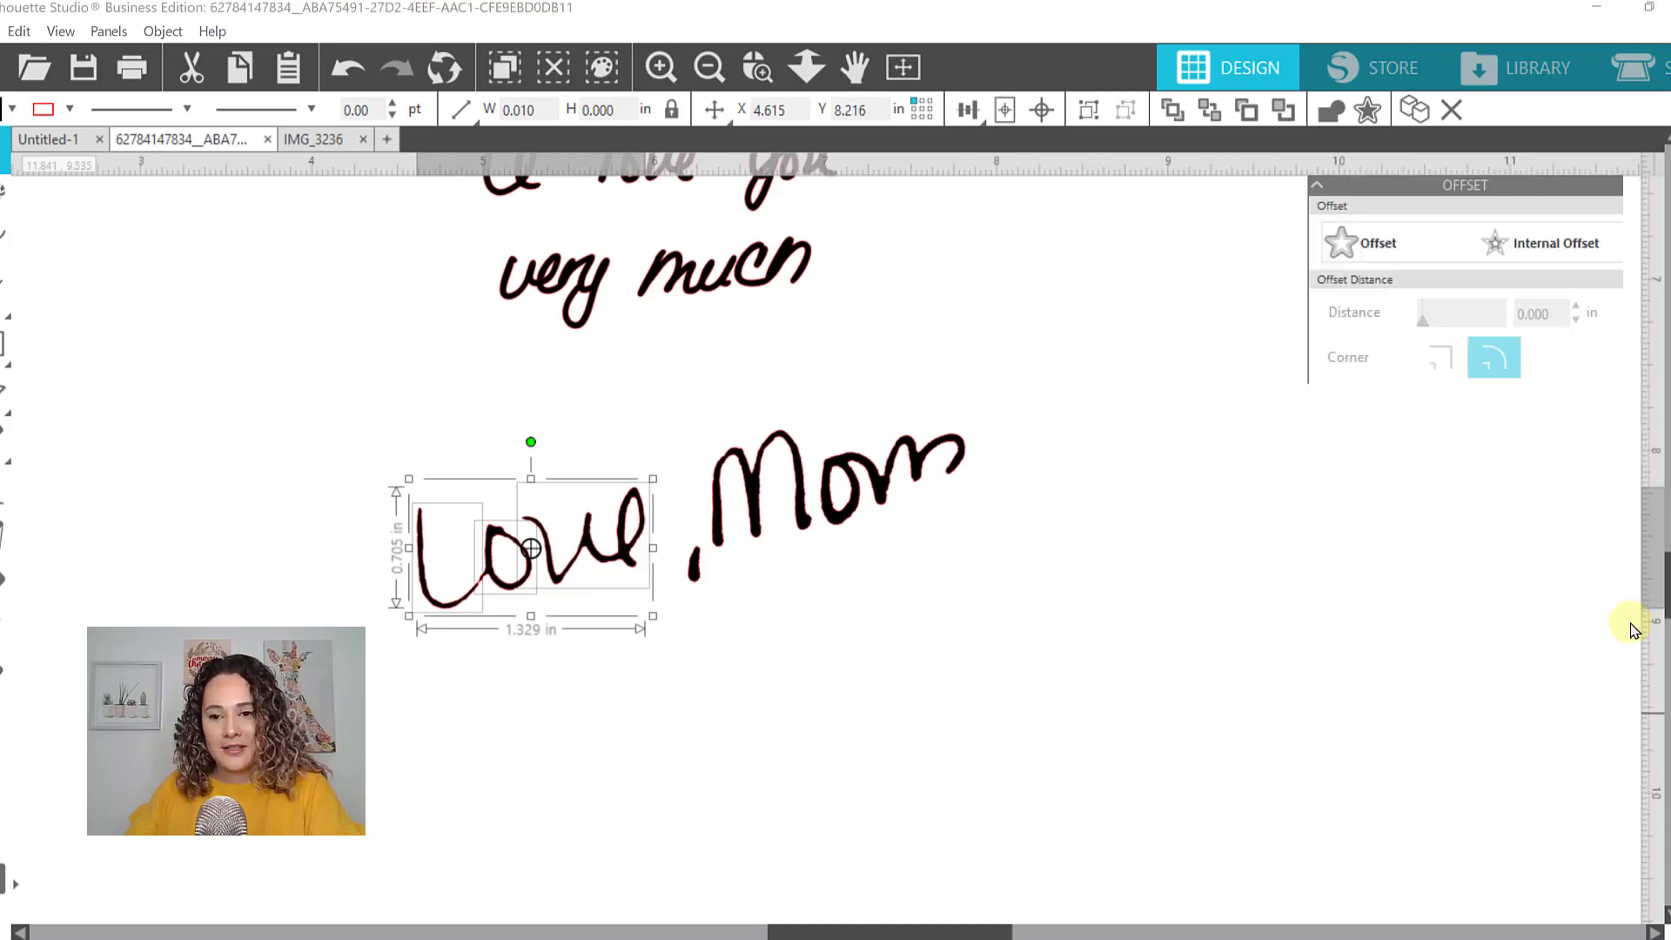
click(1401, 243)
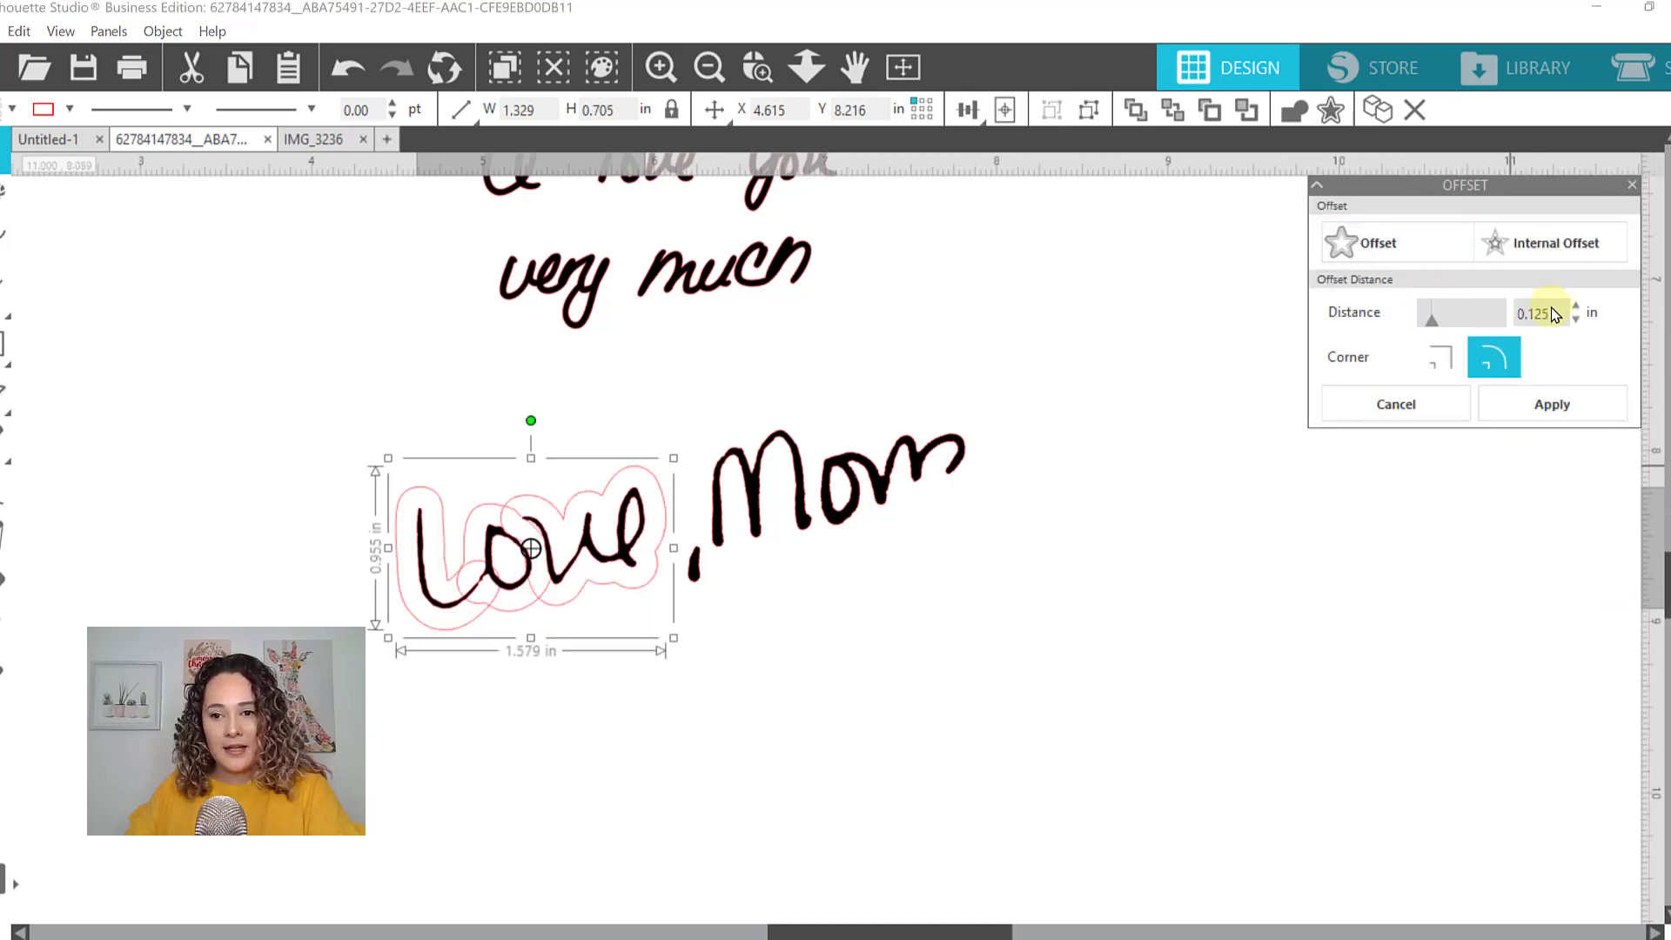
text(.01)
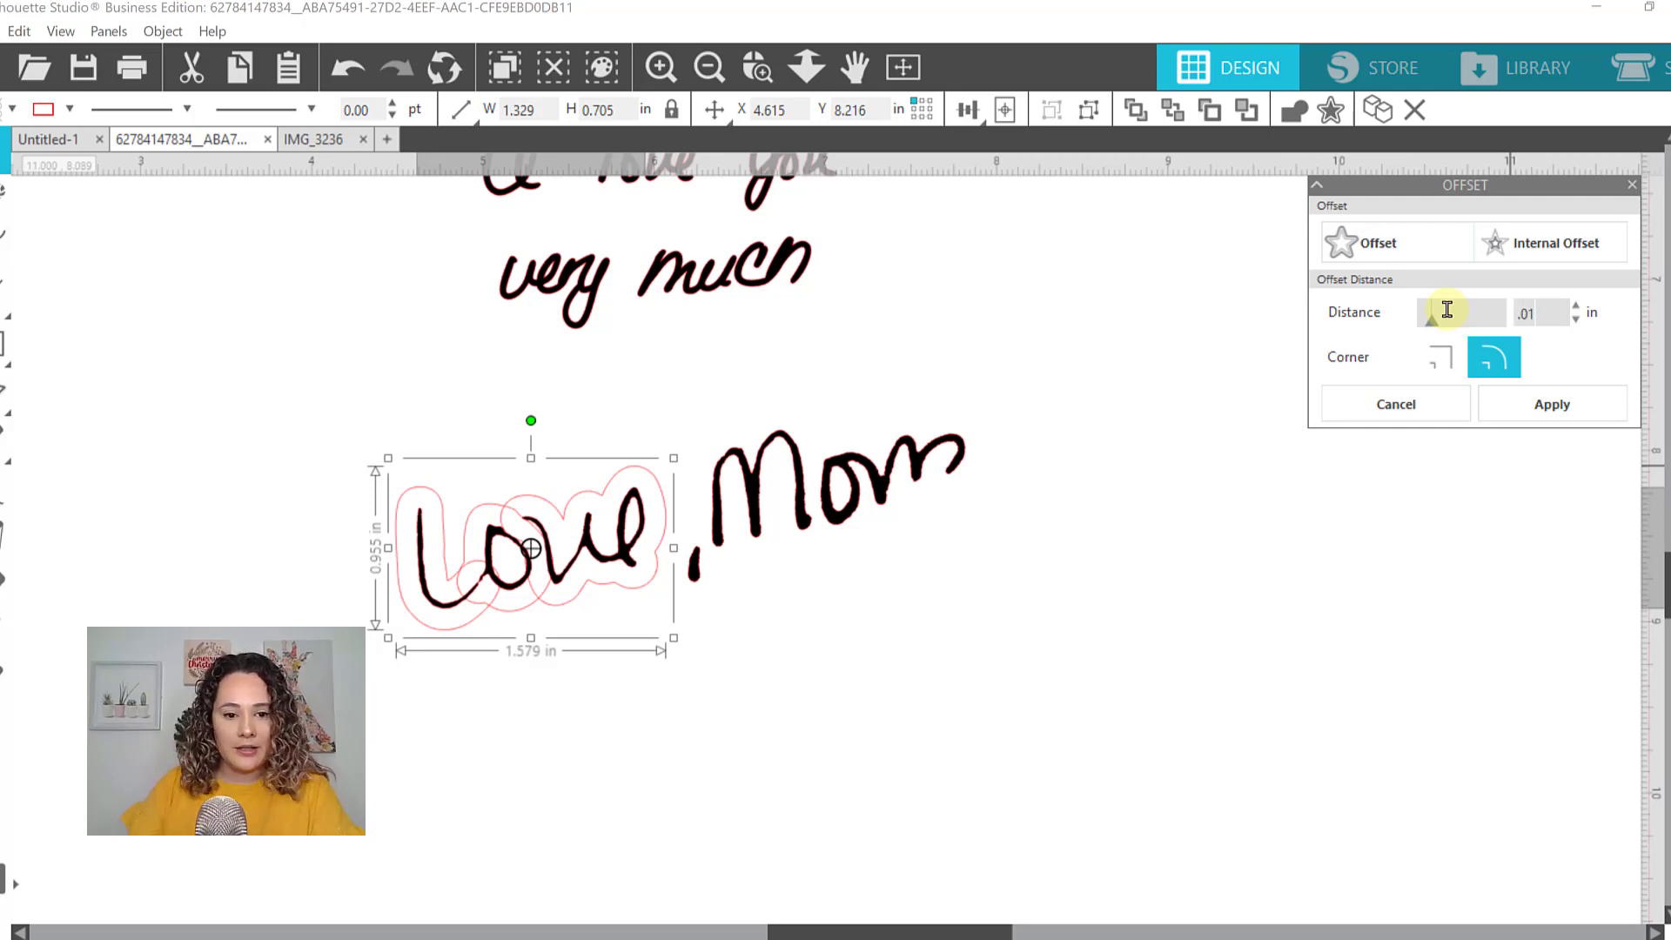
key(Return)
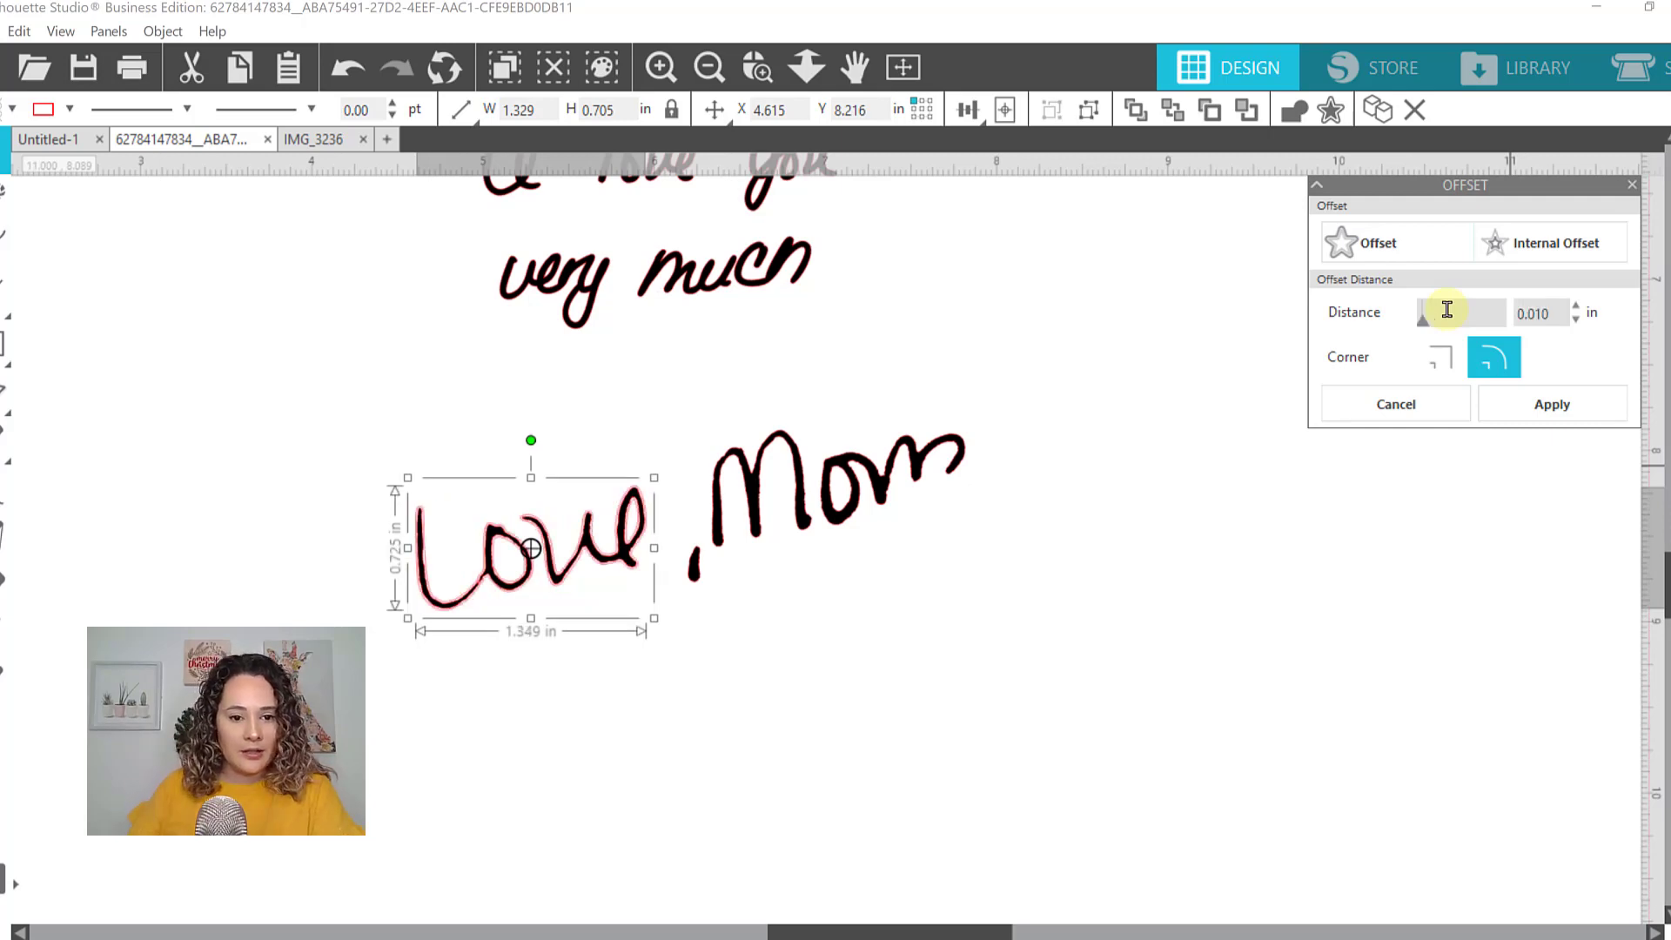
click(1512, 414)
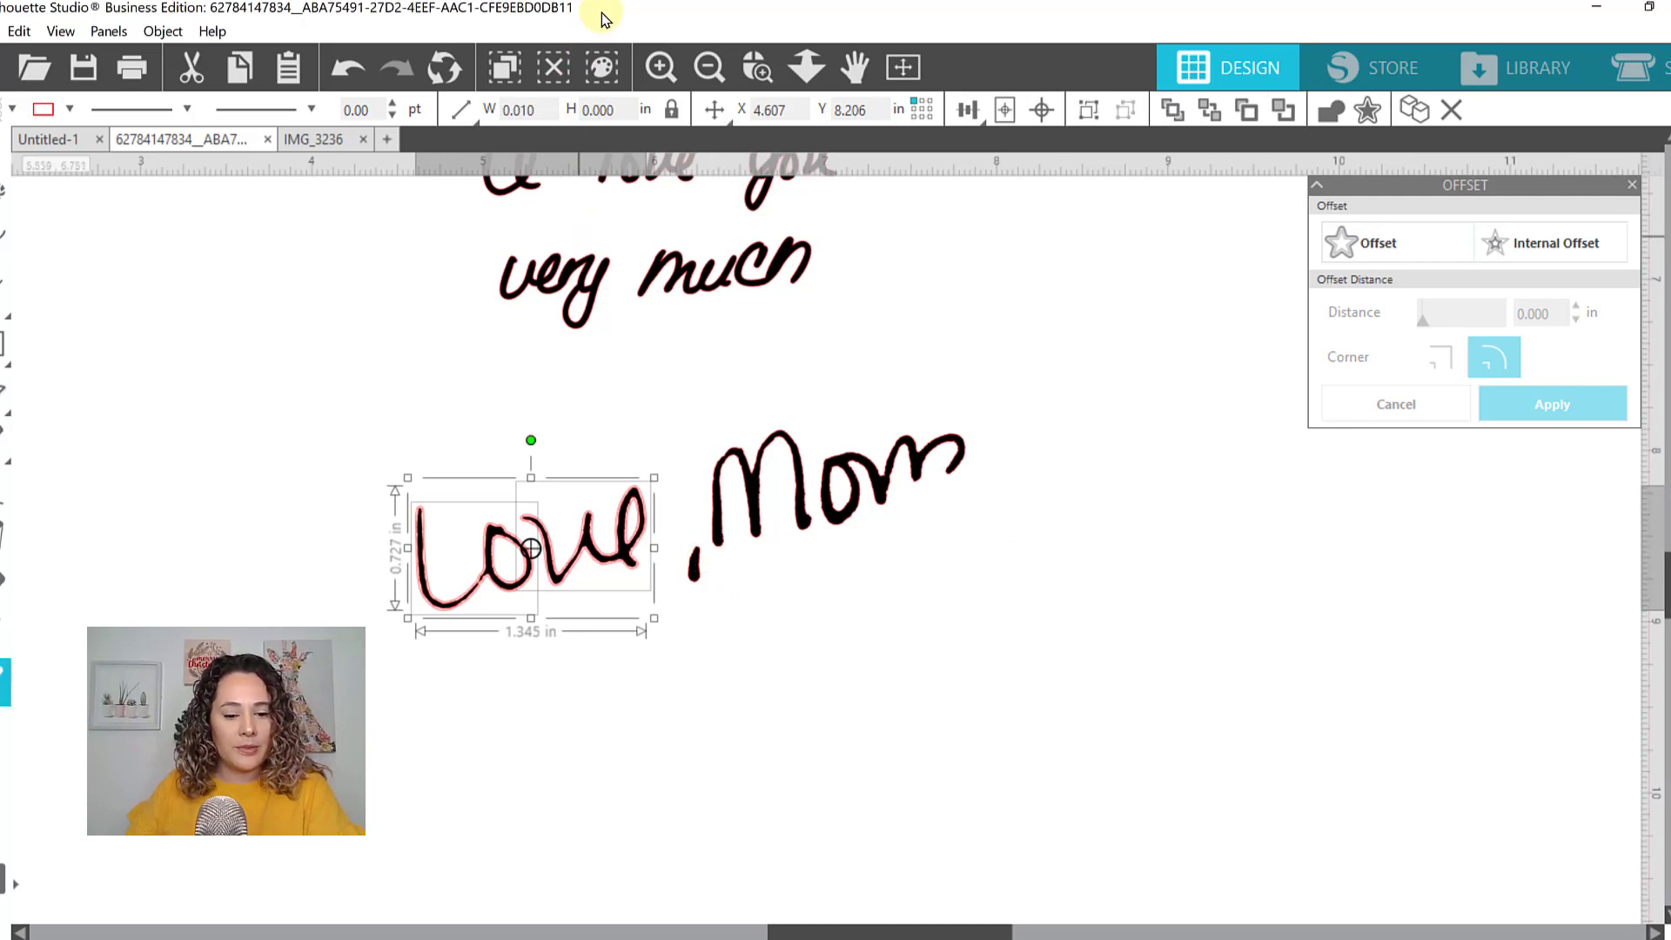
Move the original 'Love' strokes to the lower left and fill the offset outline black
click(664, 676)
drag(606, 568, 492, 588)
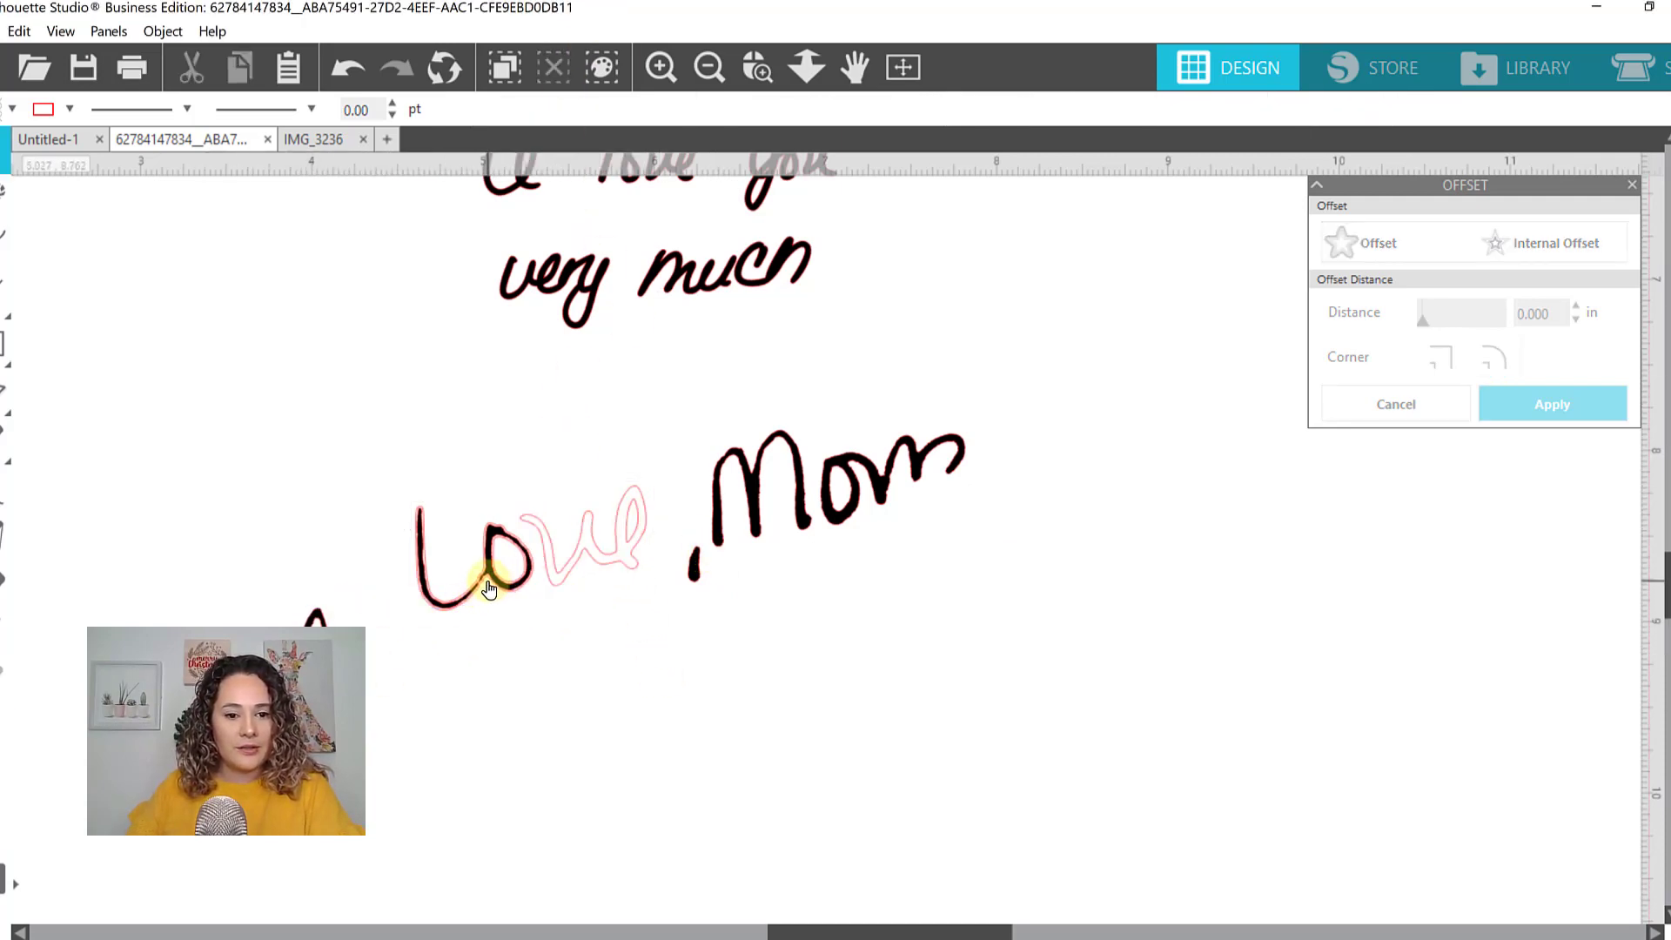
key(ctrl+z)
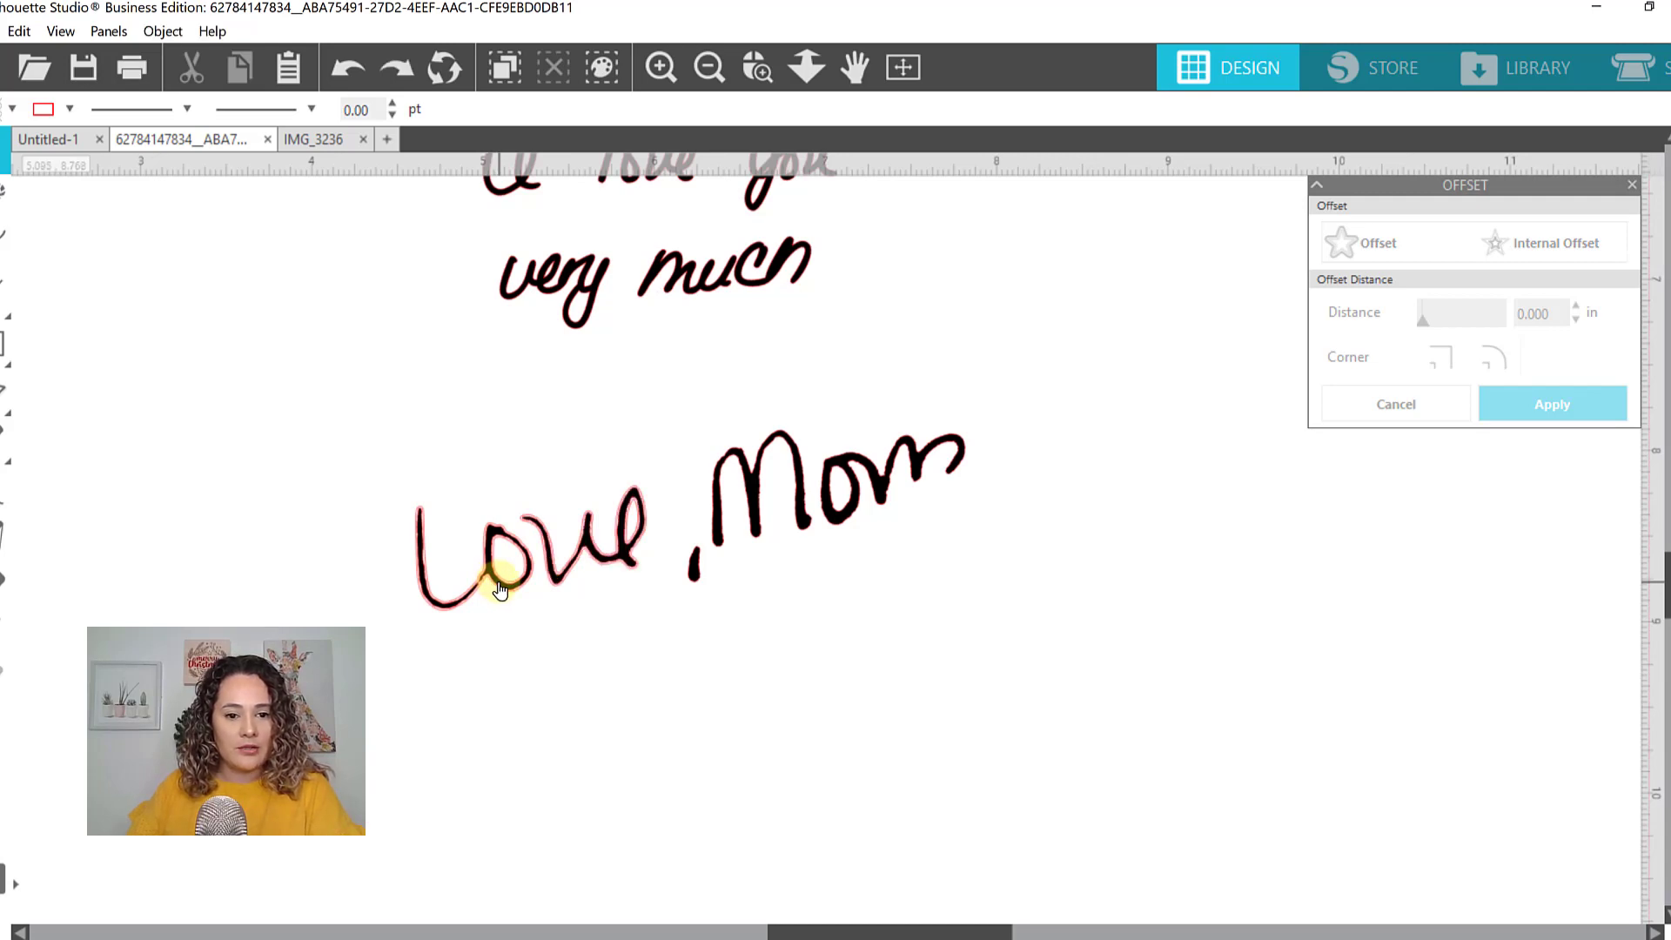
click(496, 580)
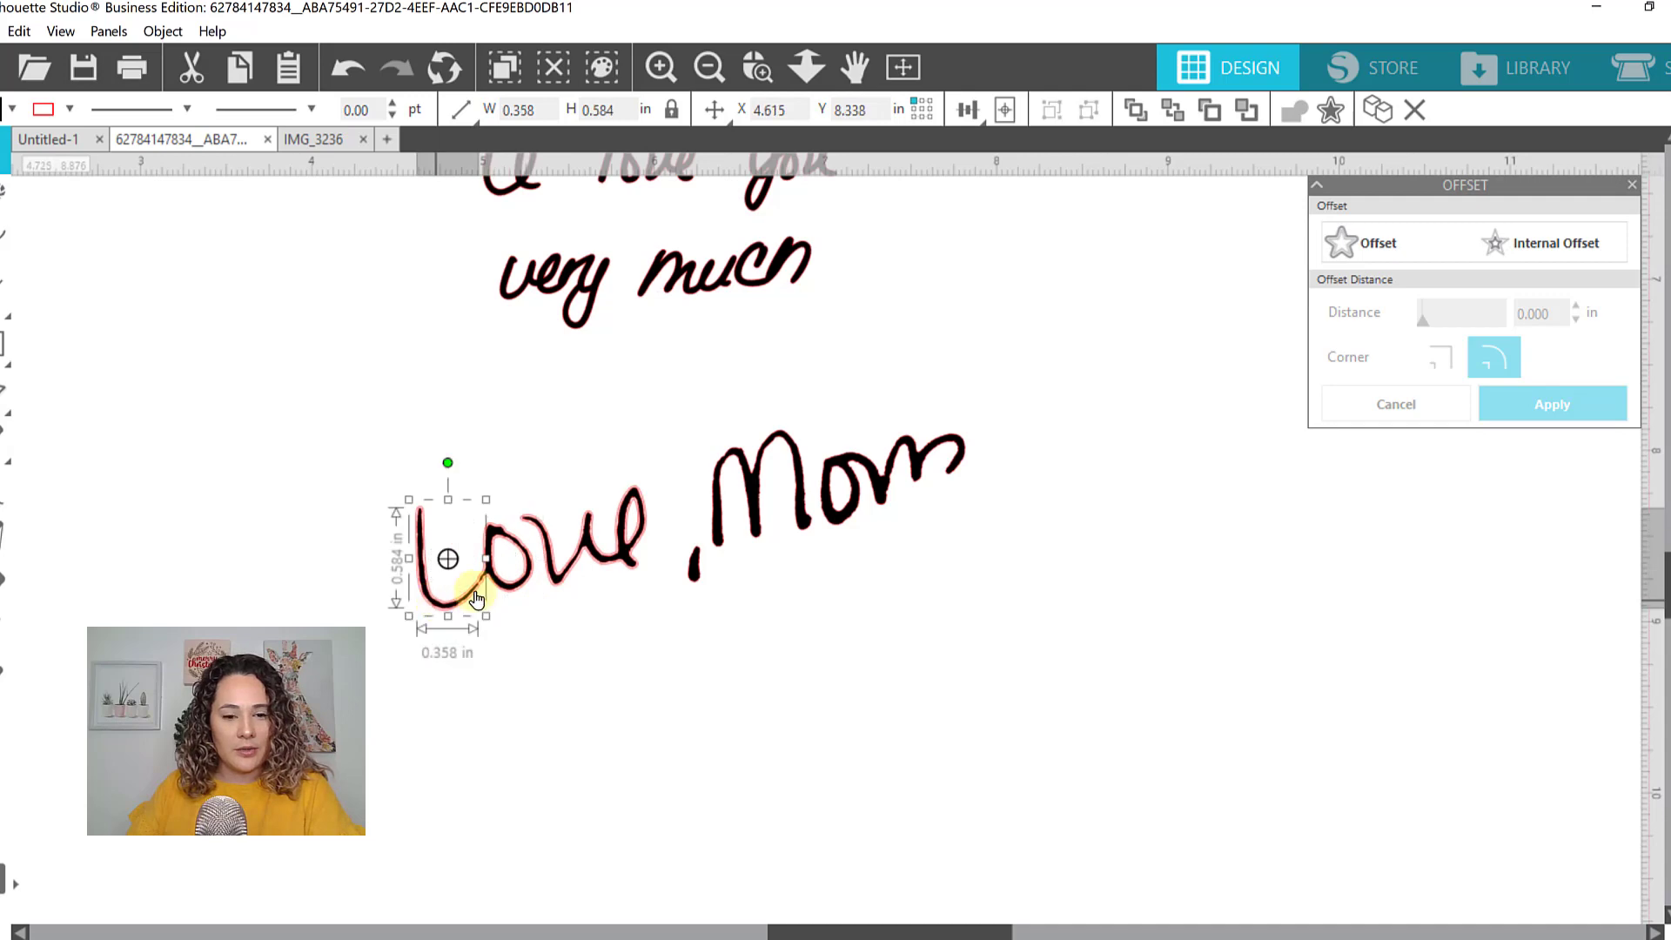
shift+click(514, 588)
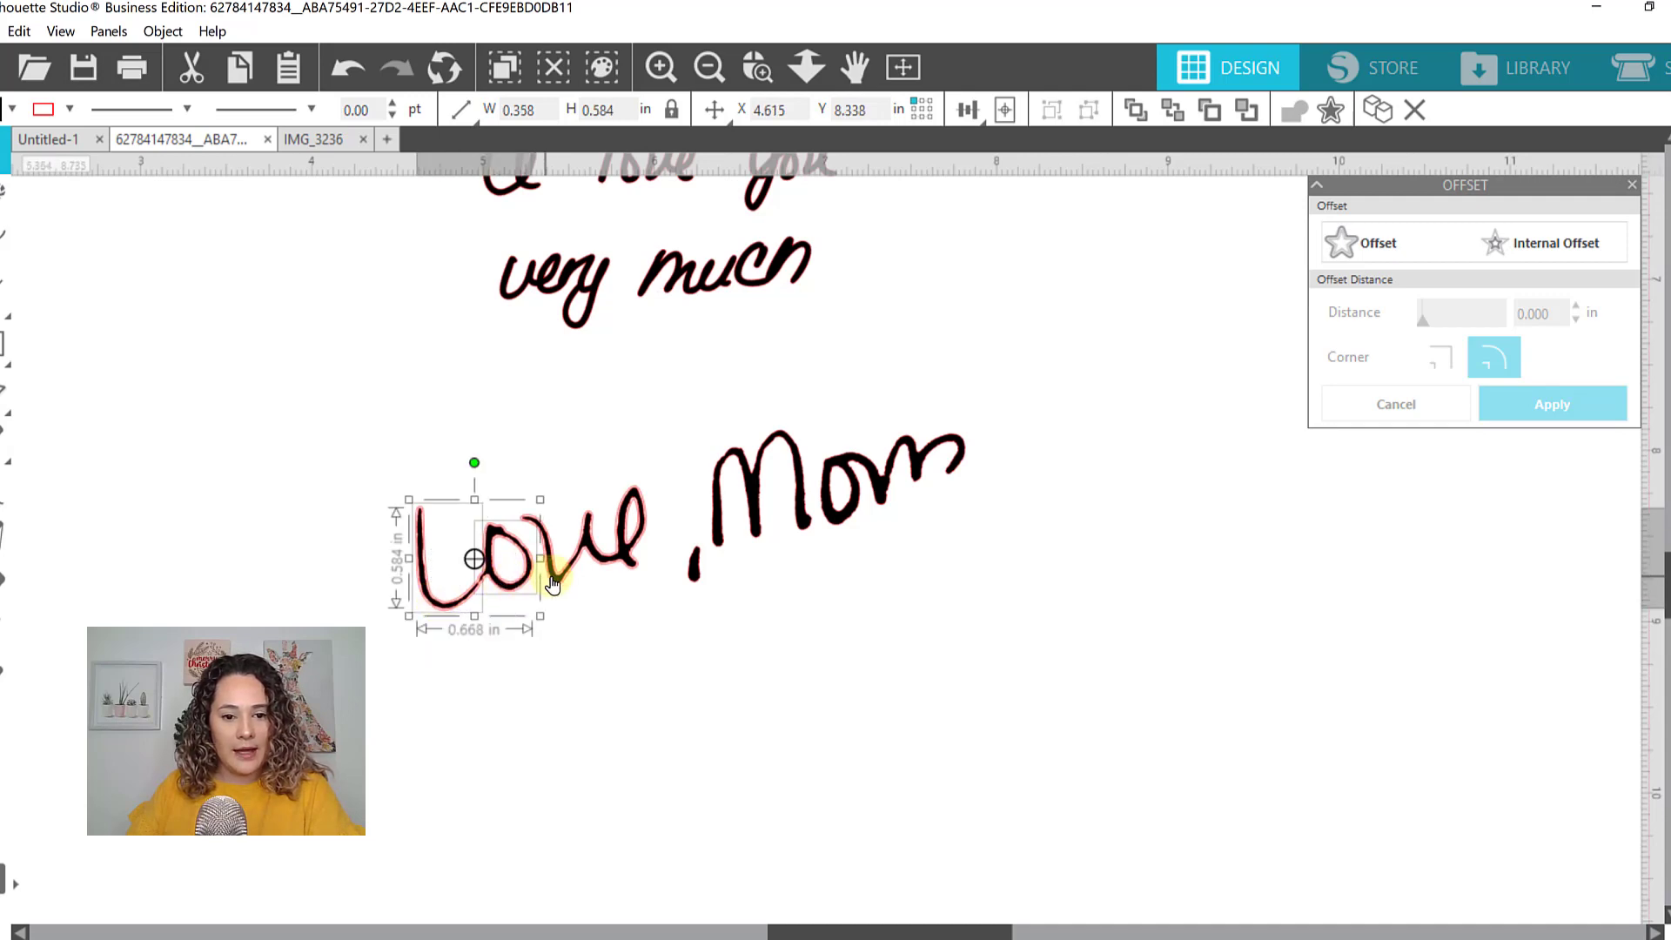
shift+click(553, 578)
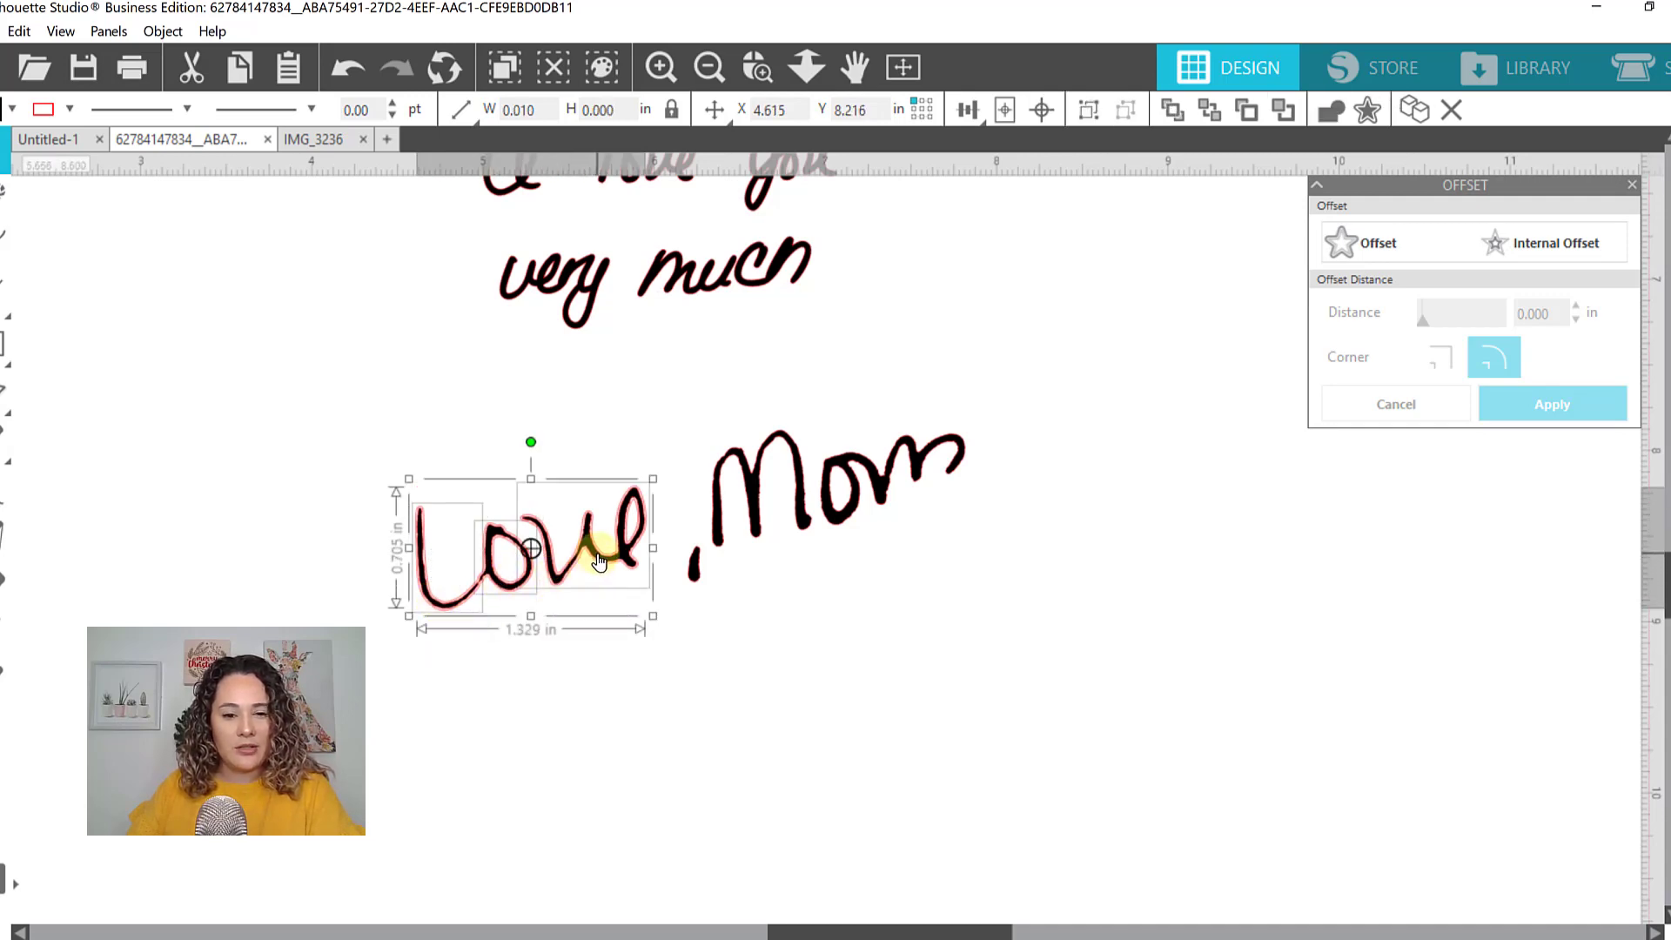
drag(595, 564, 174, 748)
drag(399, 484, 615, 634)
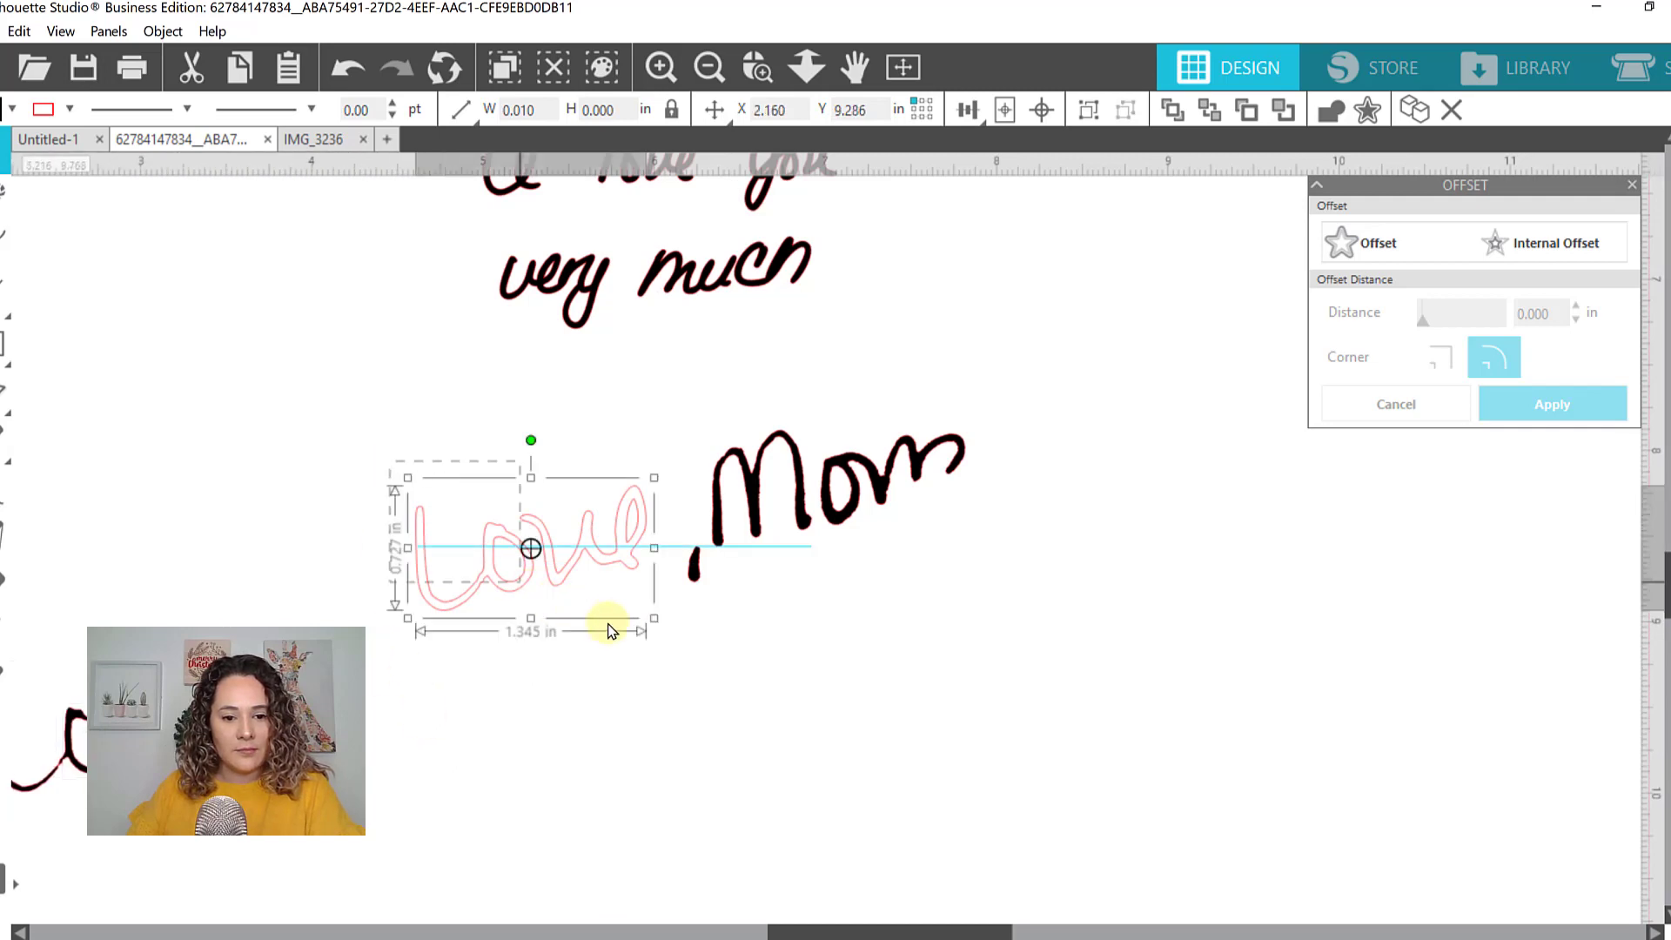
click(13, 113)
click(35, 144)
click(616, 720)
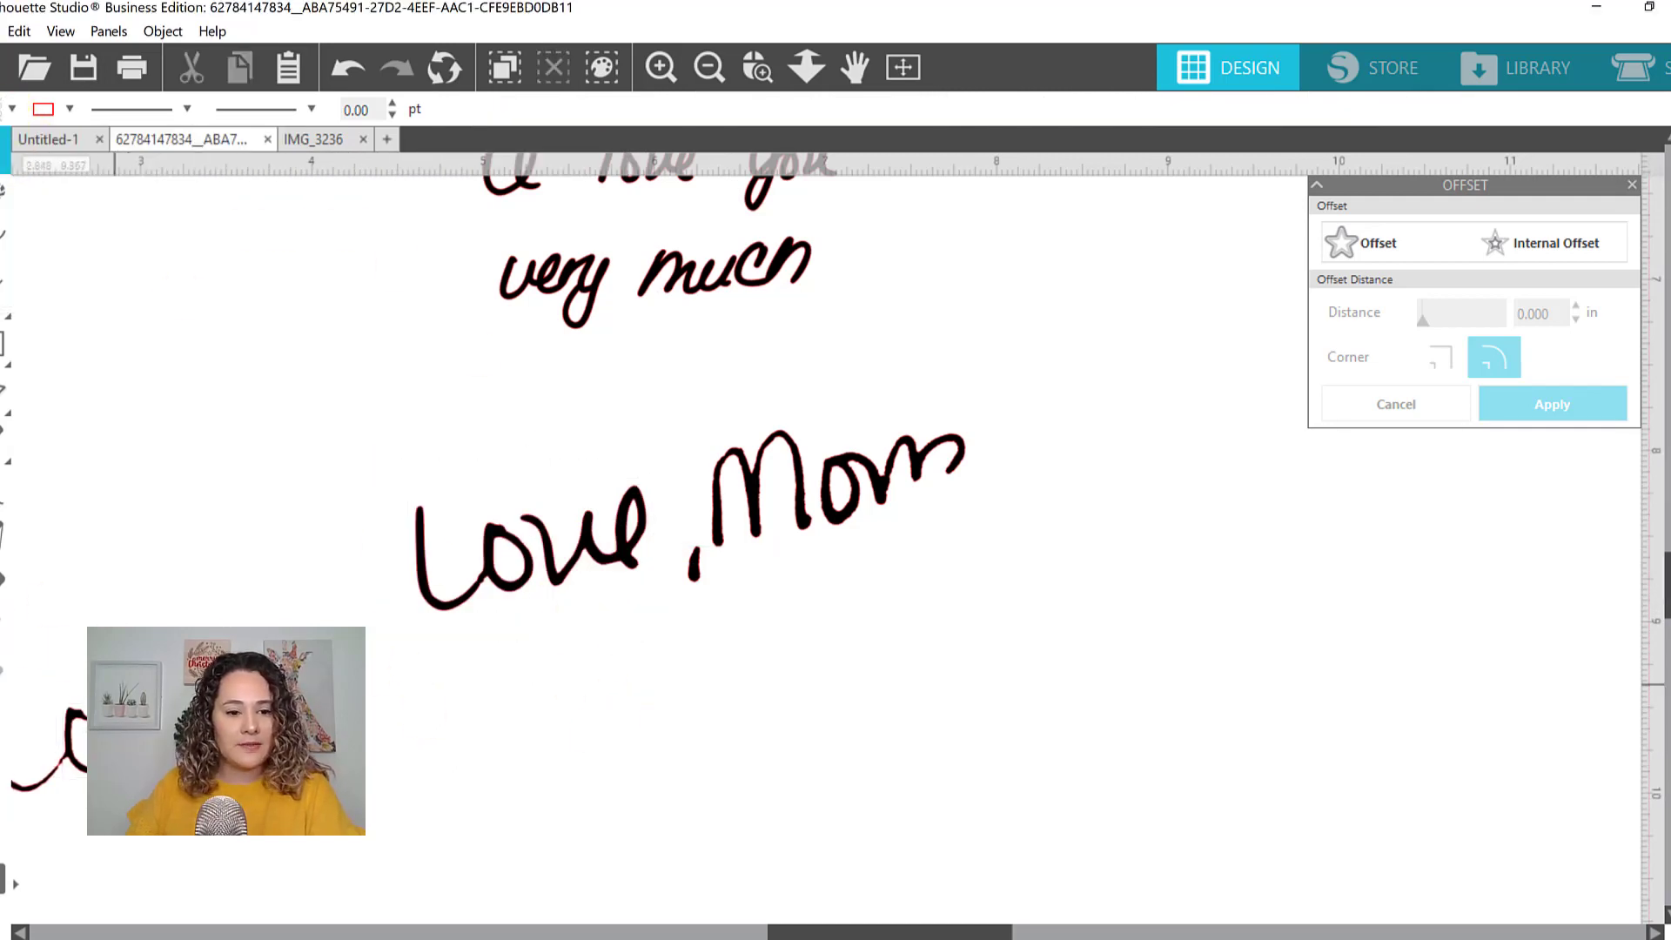
Push a stray 'Love' curve aside and select 'Love, Mom', undoing an accidental rotation
click(166, 757)
drag(69, 771, 39, 788)
click(43, 809)
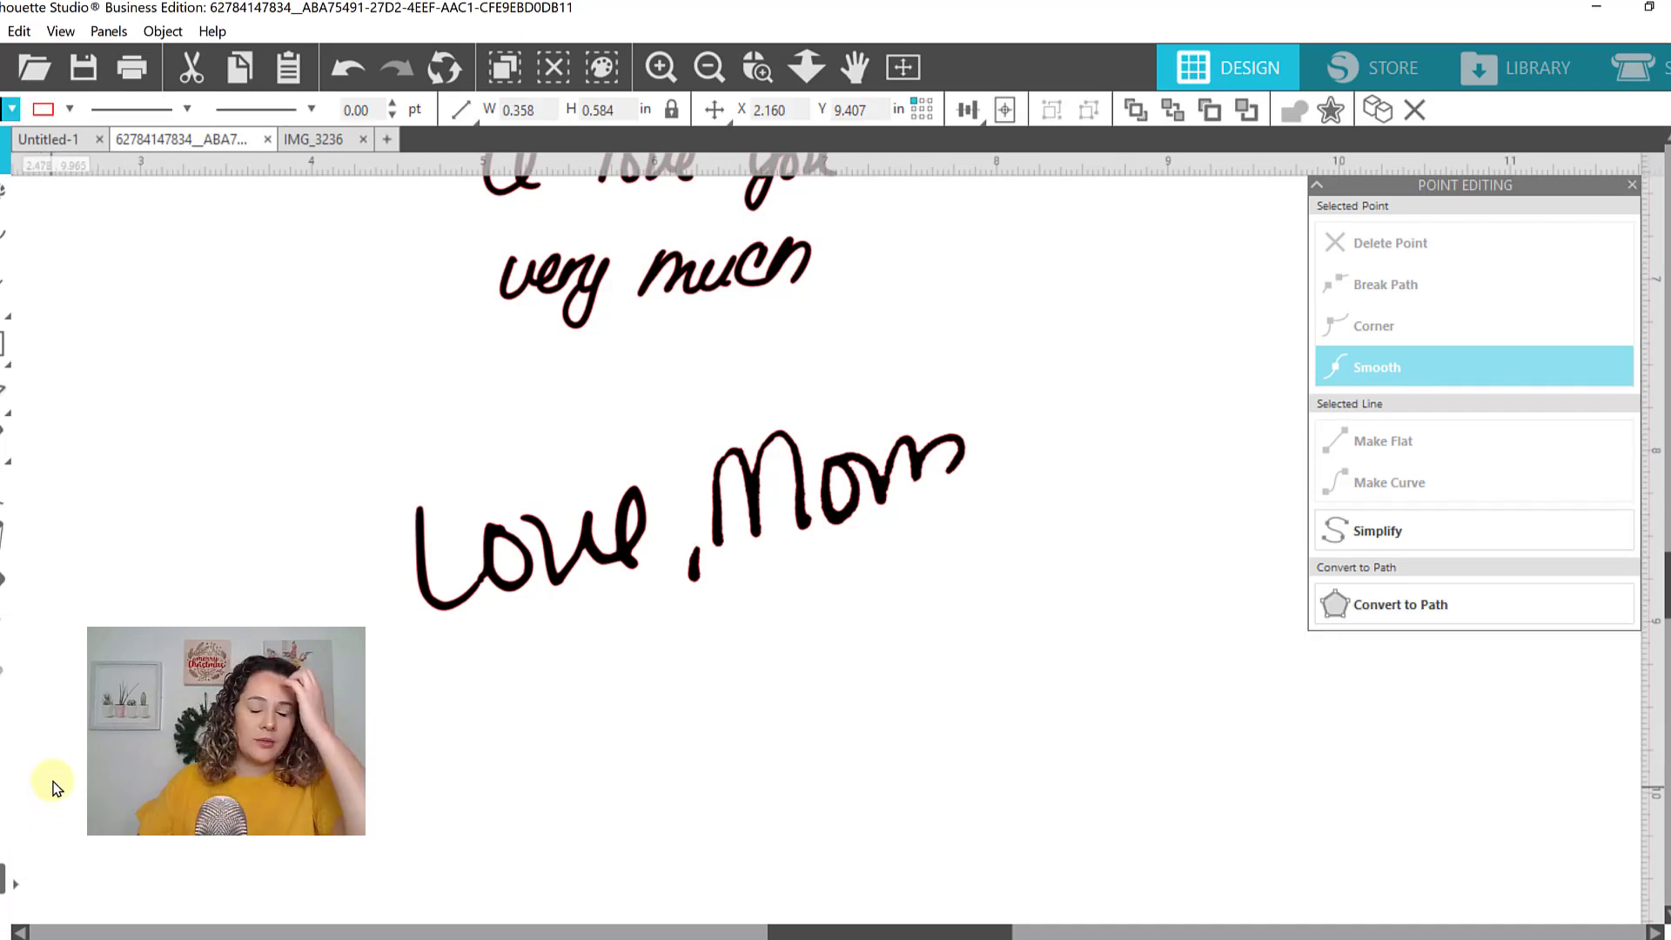
click(52, 783)
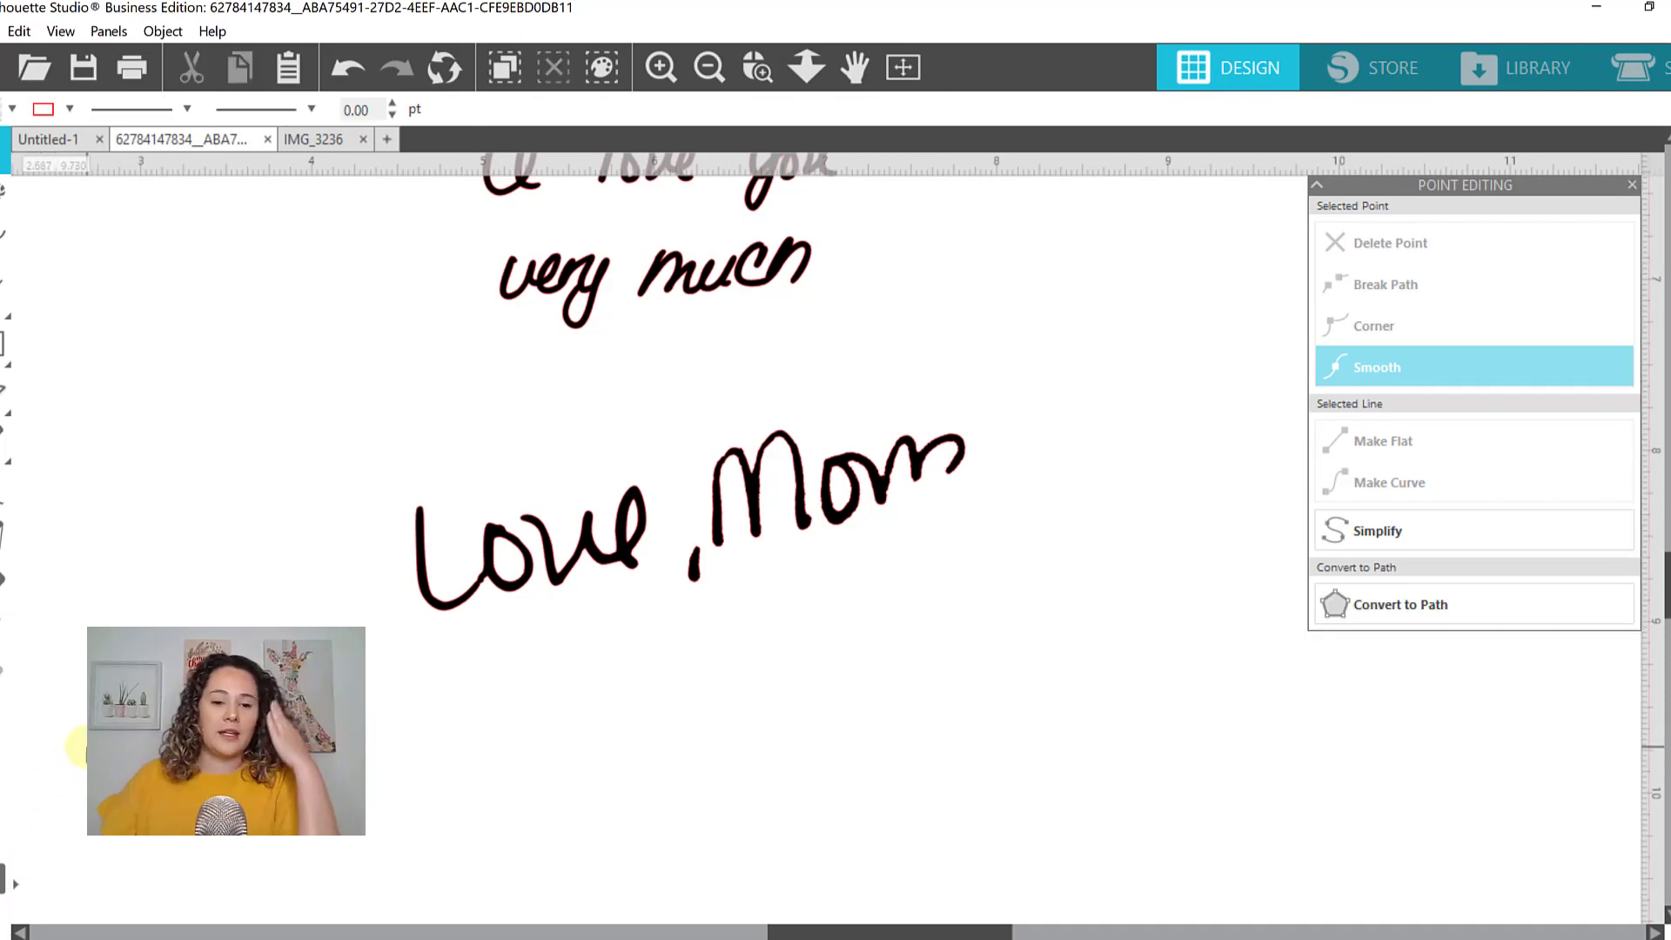
click(709, 67)
drag(547, 461, 965, 672)
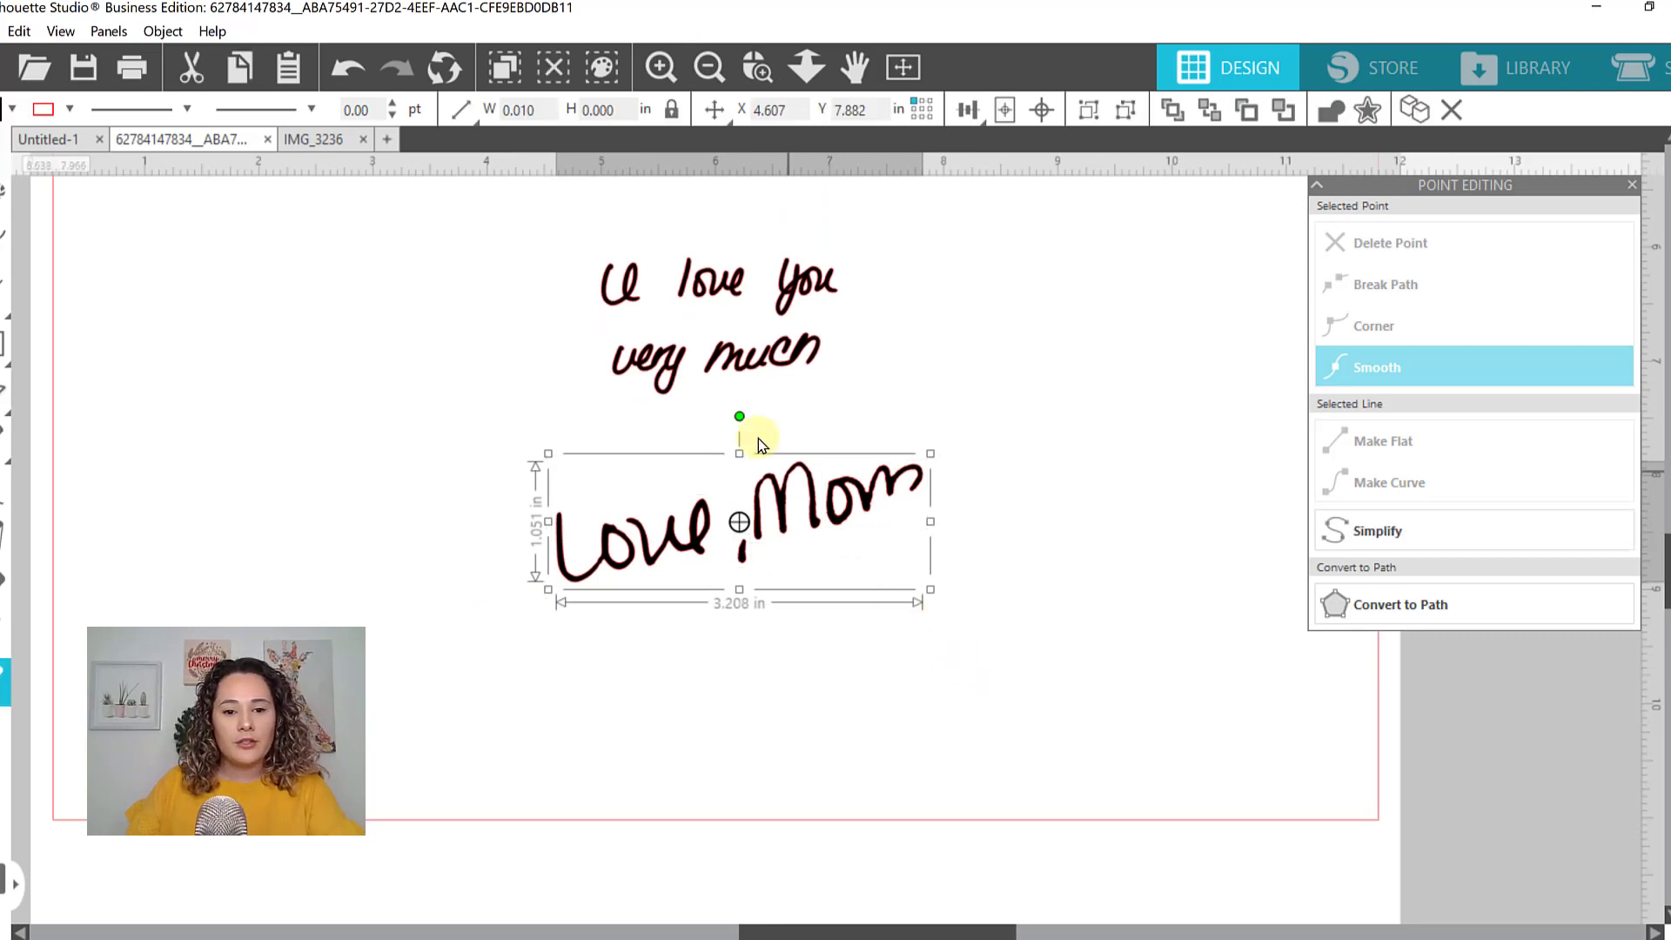
mouse_move(740, 416)
mouse_down()
mouse_move(781, 424)
mouse_move(759, 430)
mouse_up()
key(ctrl+z)
click(657, 258)
Enlarge 'I love you very much' to 4.568 × 2.637 in and center 'Love, Mom' beneath it
drag(566, 218, 834, 399)
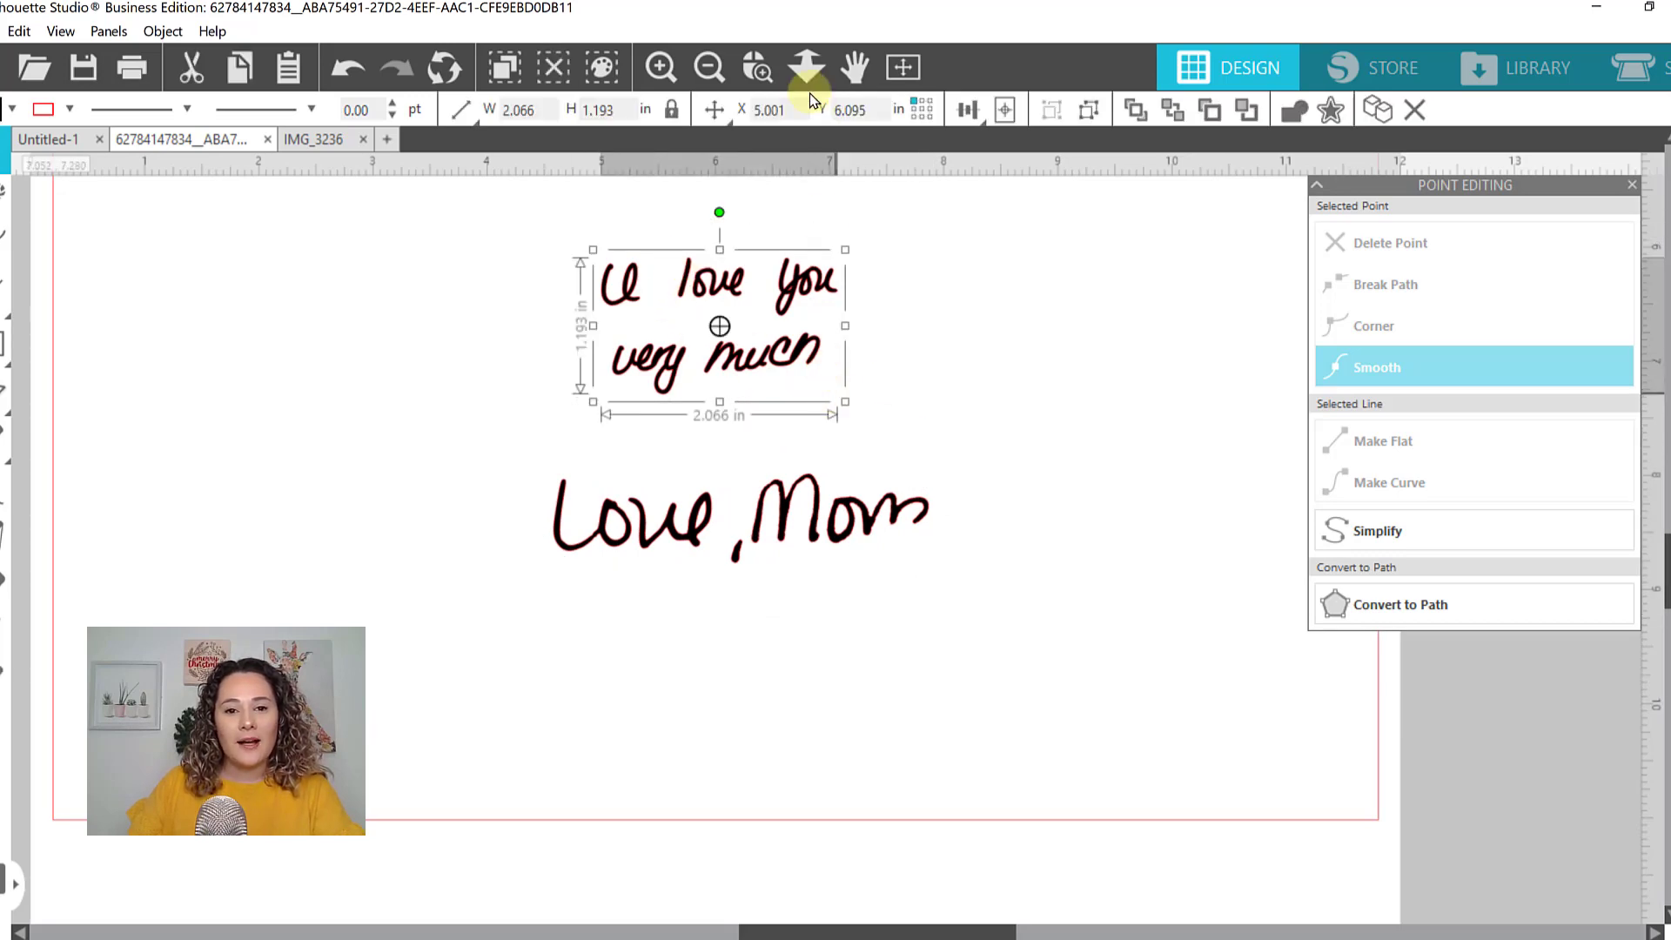
click(709, 68)
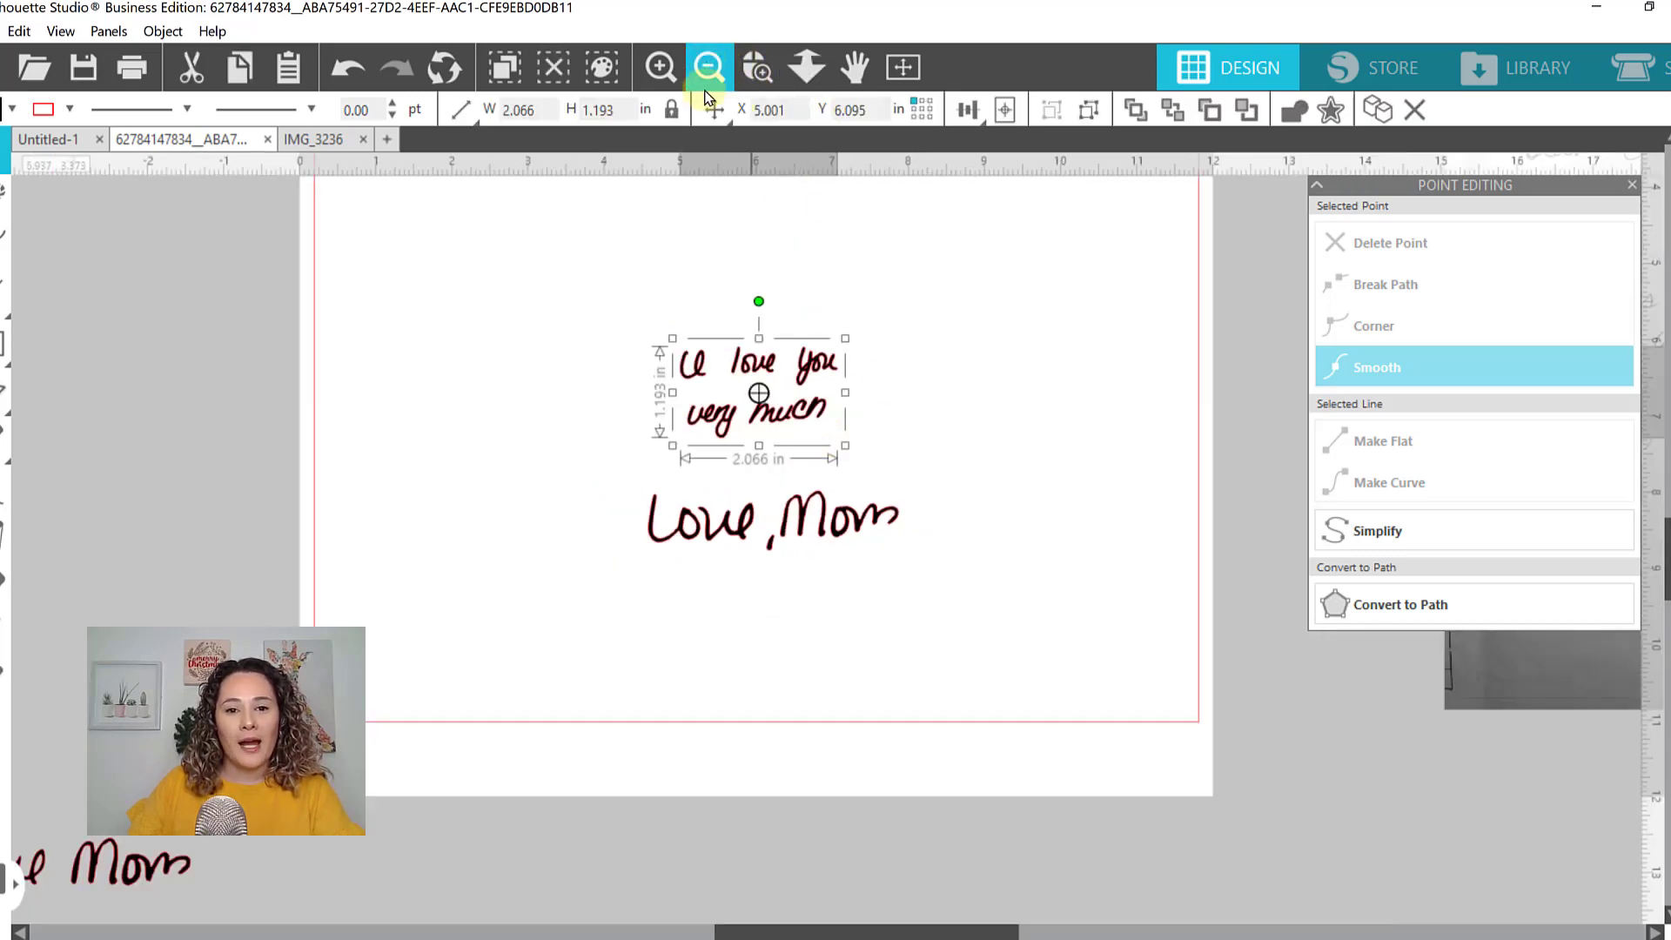
click(707, 73)
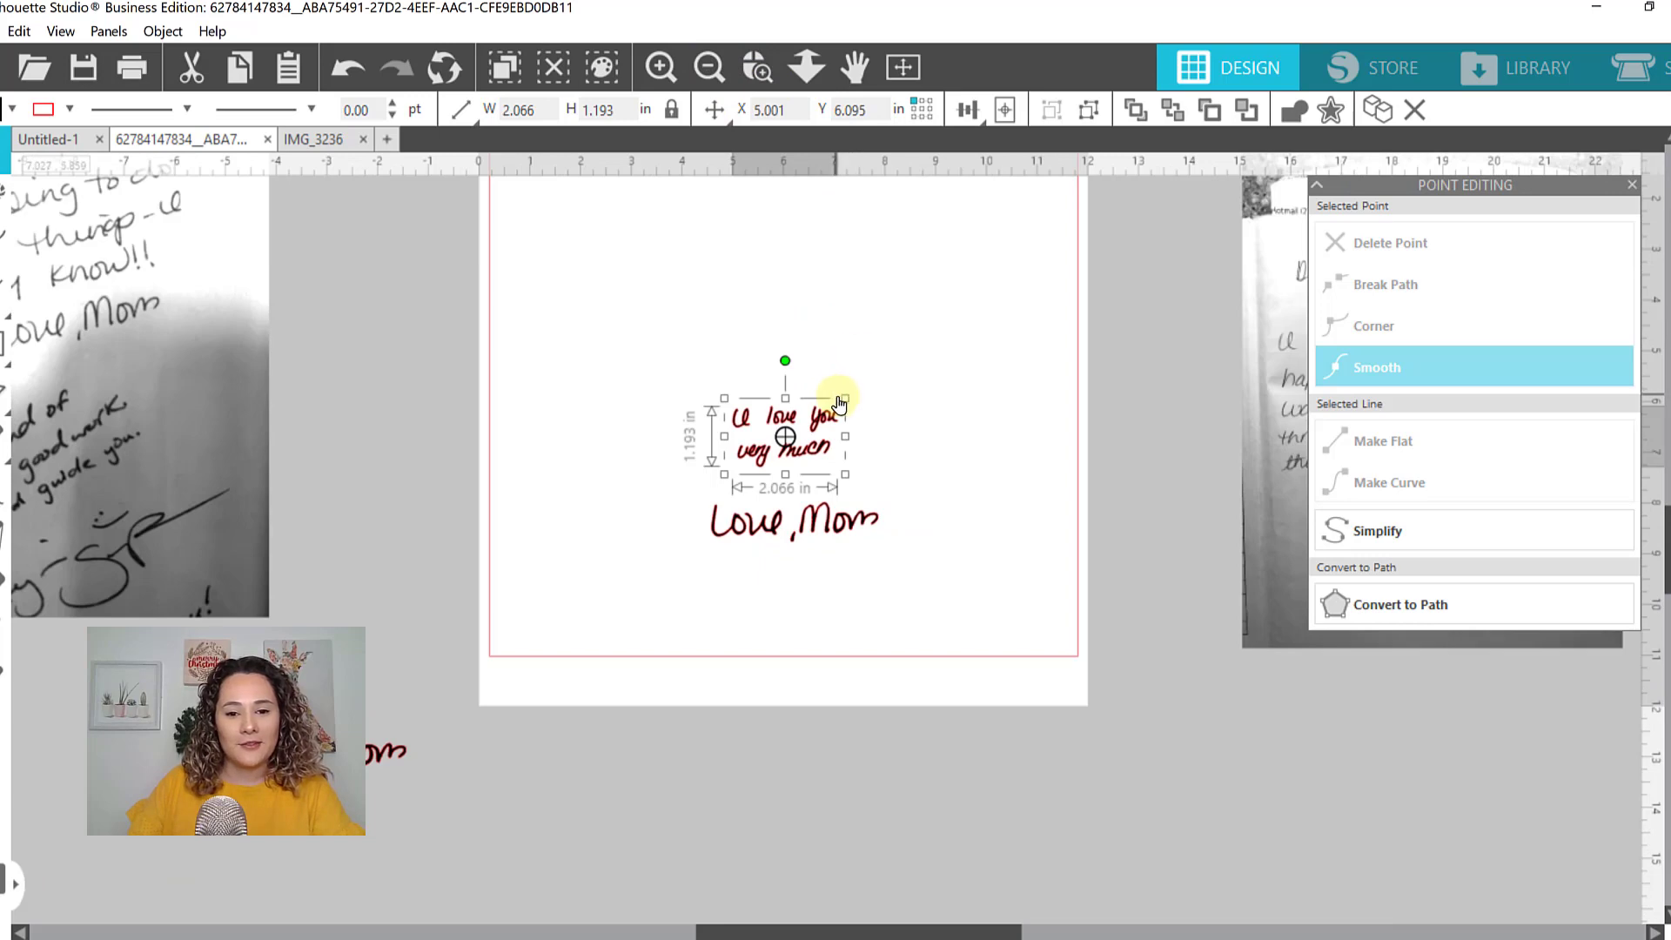
drag(845, 398, 972, 324)
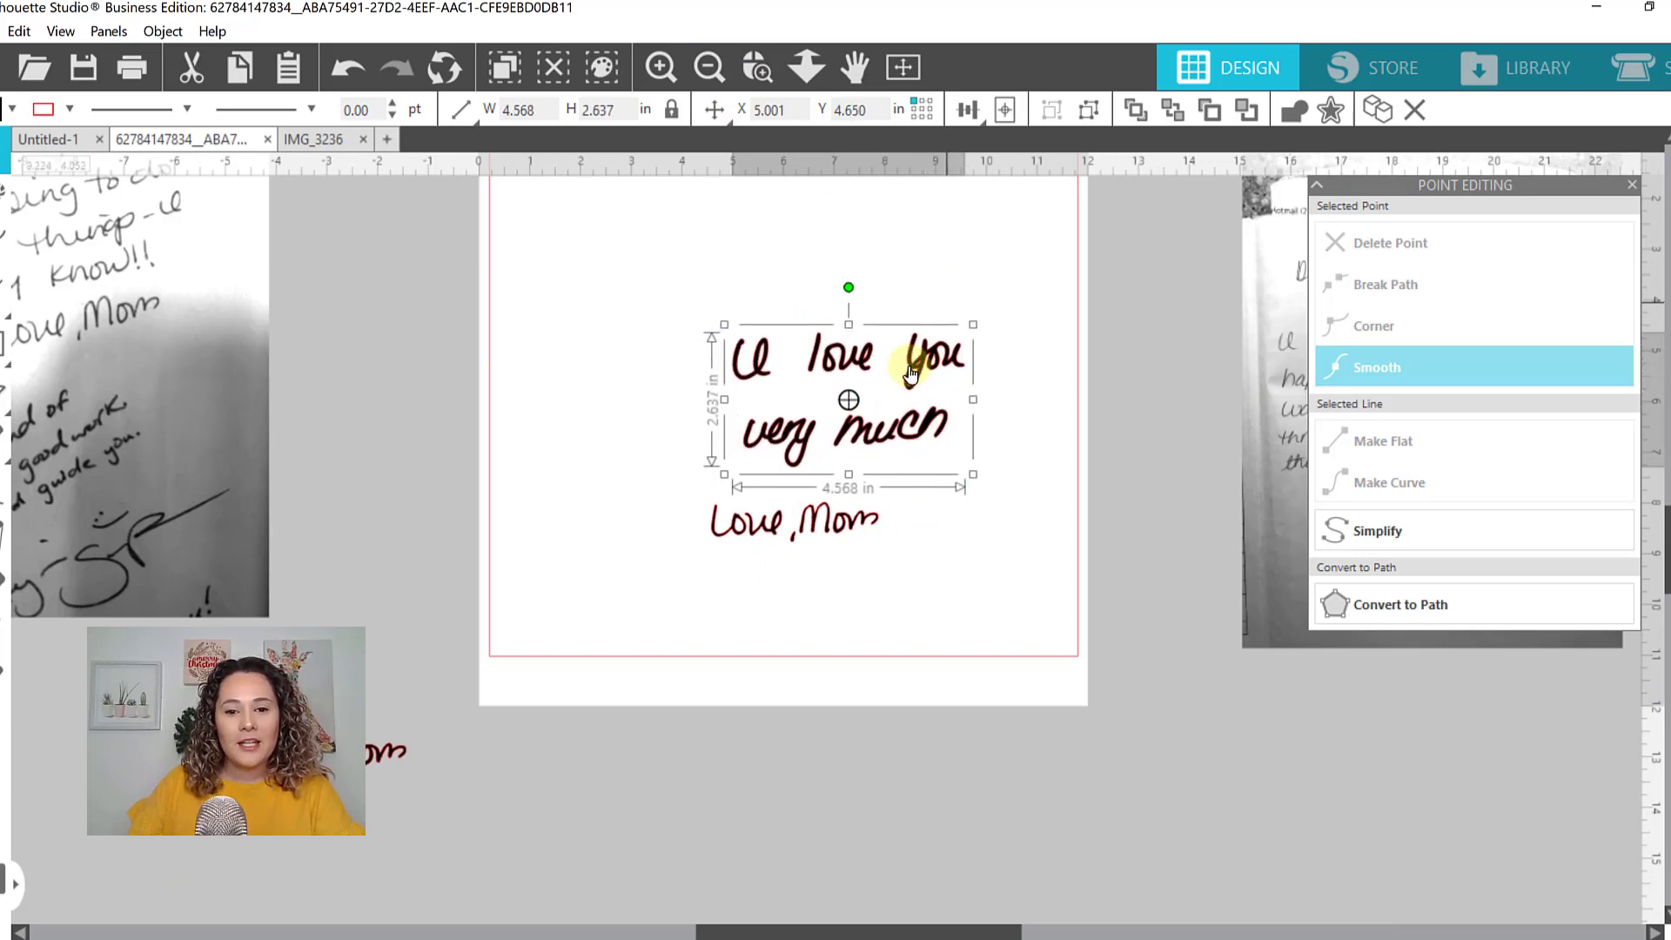
drag(903, 402, 846, 402)
drag(827, 544, 824, 533)
click(609, 261)
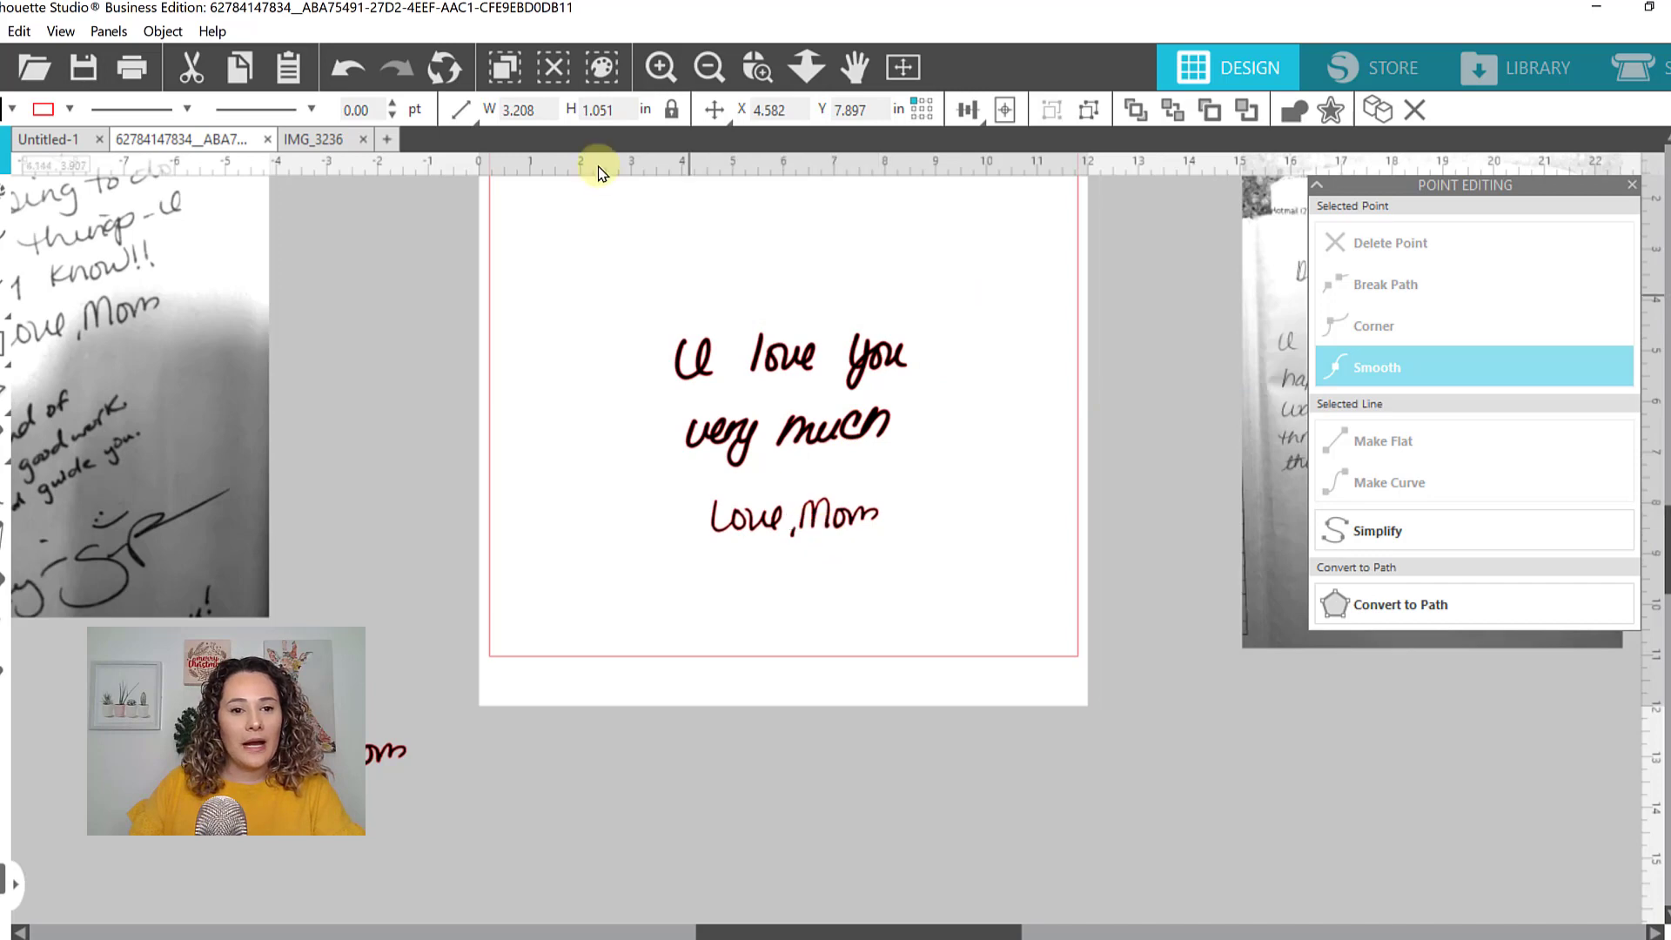
click(713, 68)
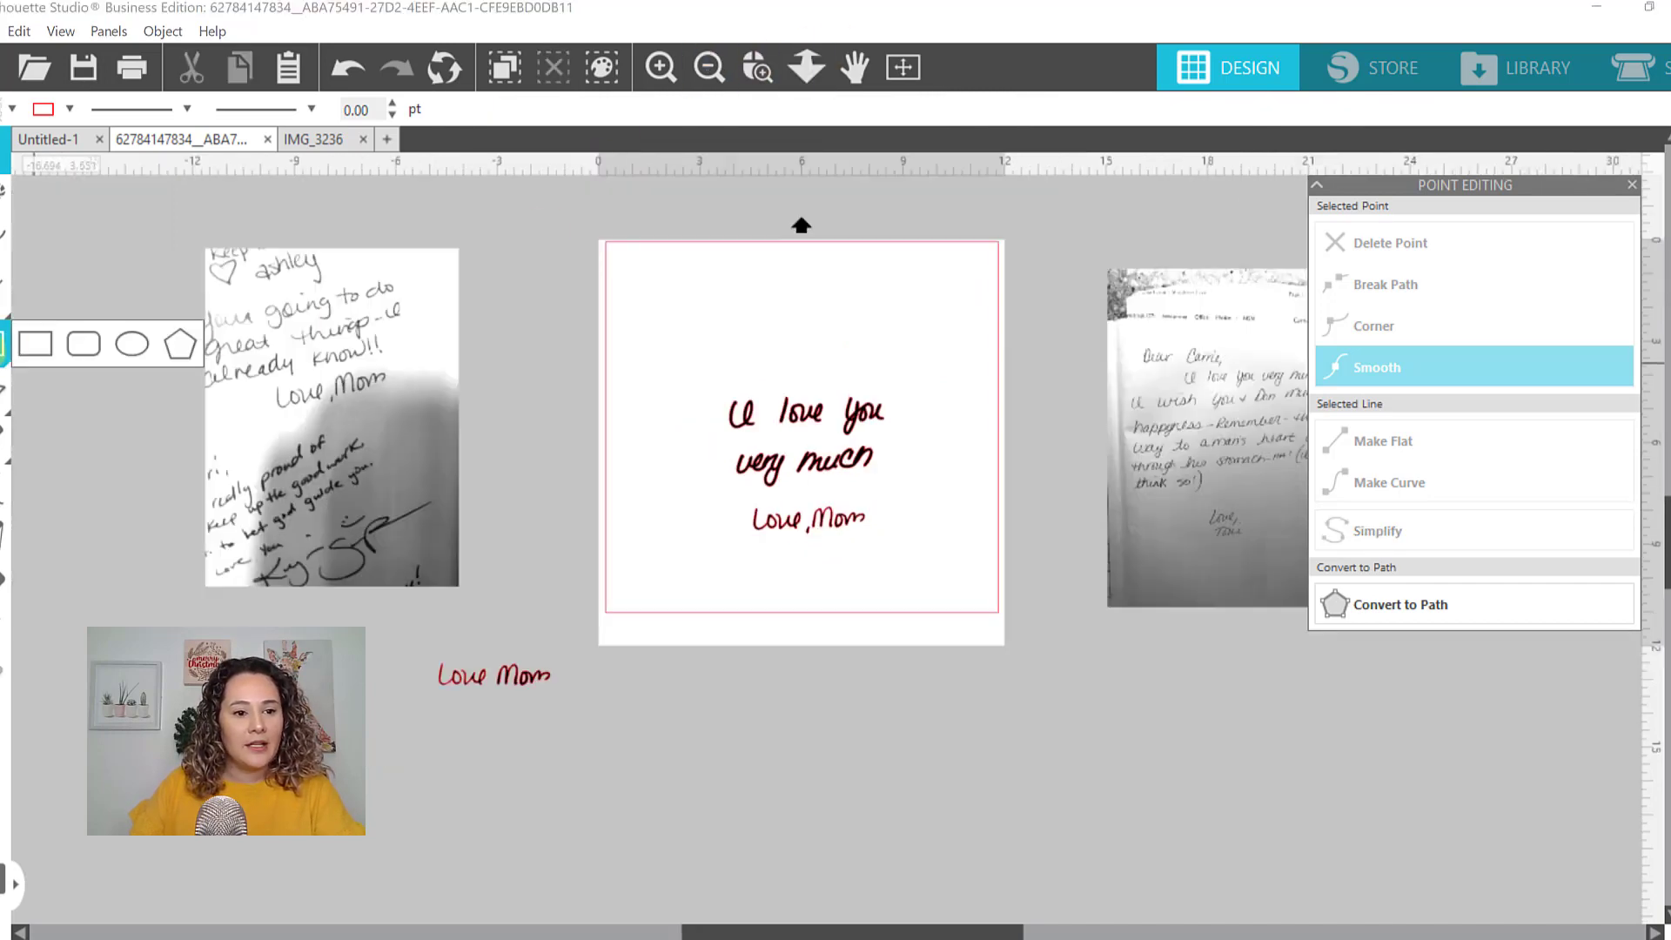
Scale the message to about 6.180 × 5.445 in using a guide rectangle, then delete the guide
click(35, 344)
mouse_move(702, 285)
mouse_down()
mouse_move(906, 589)
mouse_move(944, 593)
mouse_up()
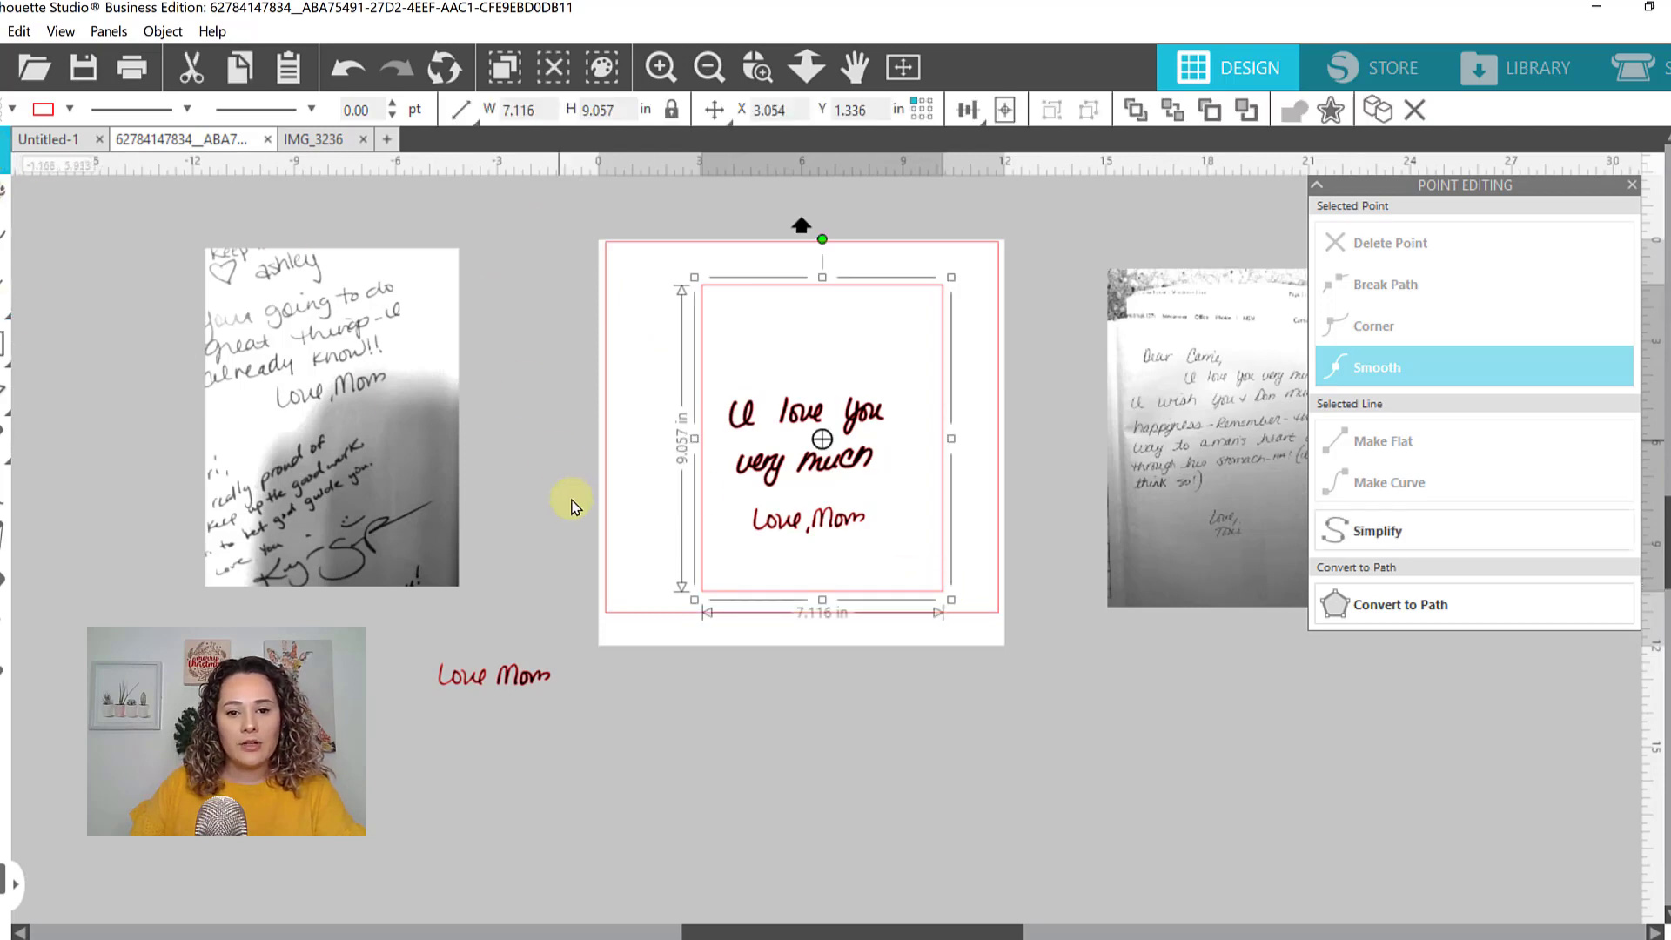
click(641, 436)
click(812, 478)
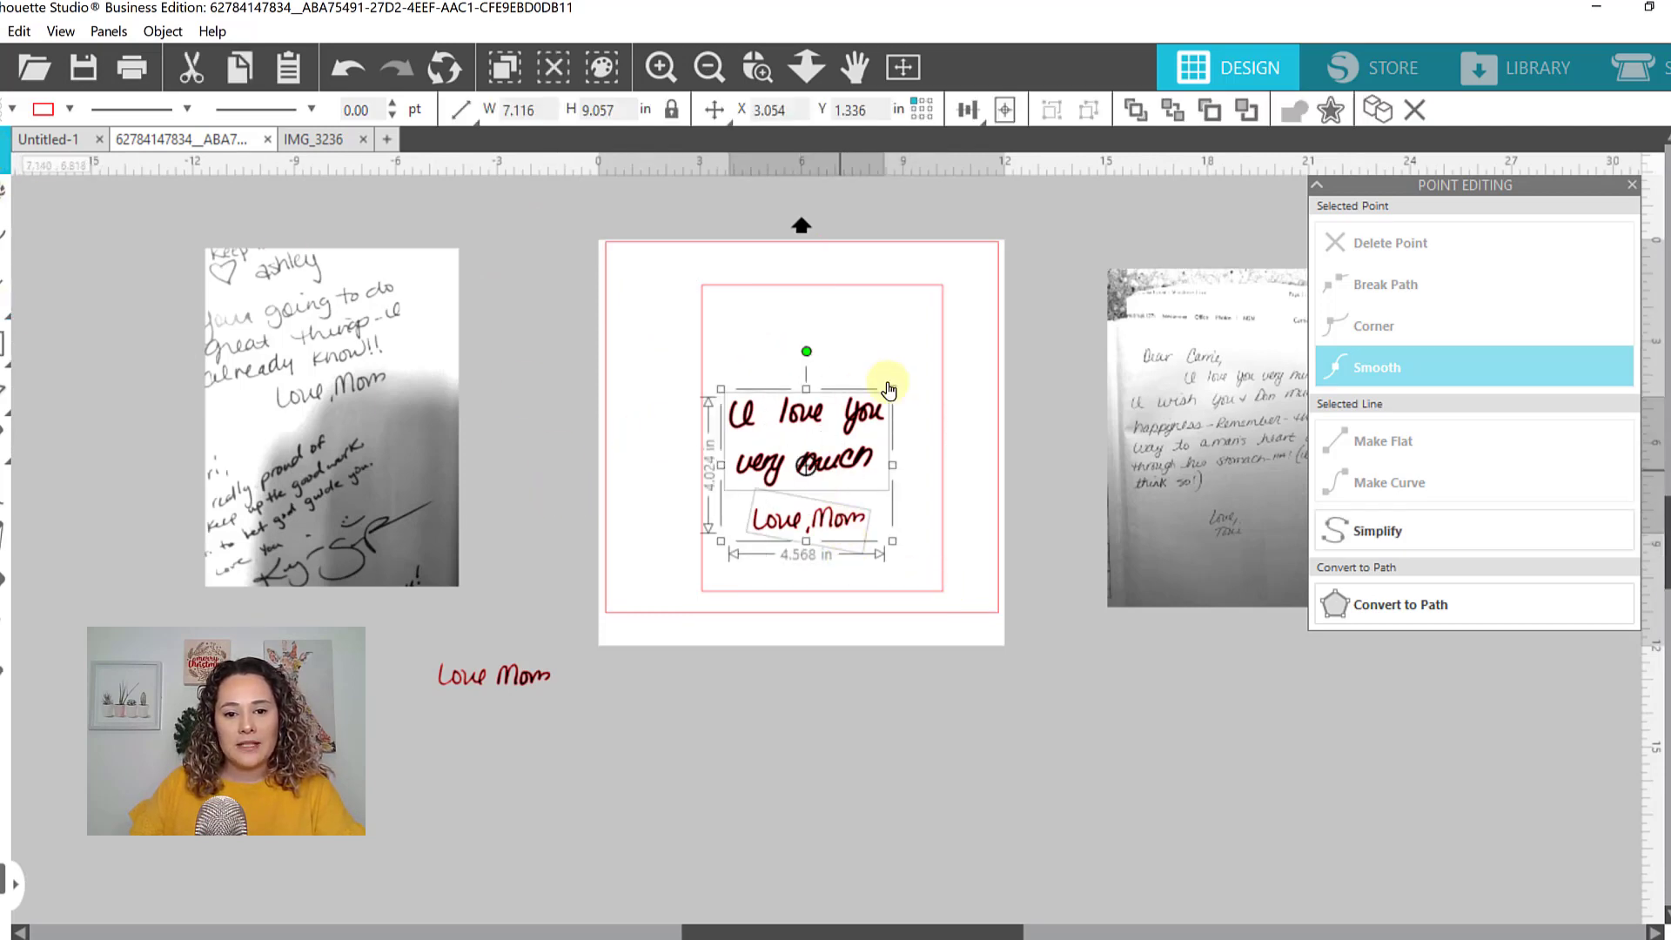
mouse_move(893, 389)
mouse_down()
mouse_move(955, 306)
mouse_move(887, 396)
mouse_up()
click(610, 472)
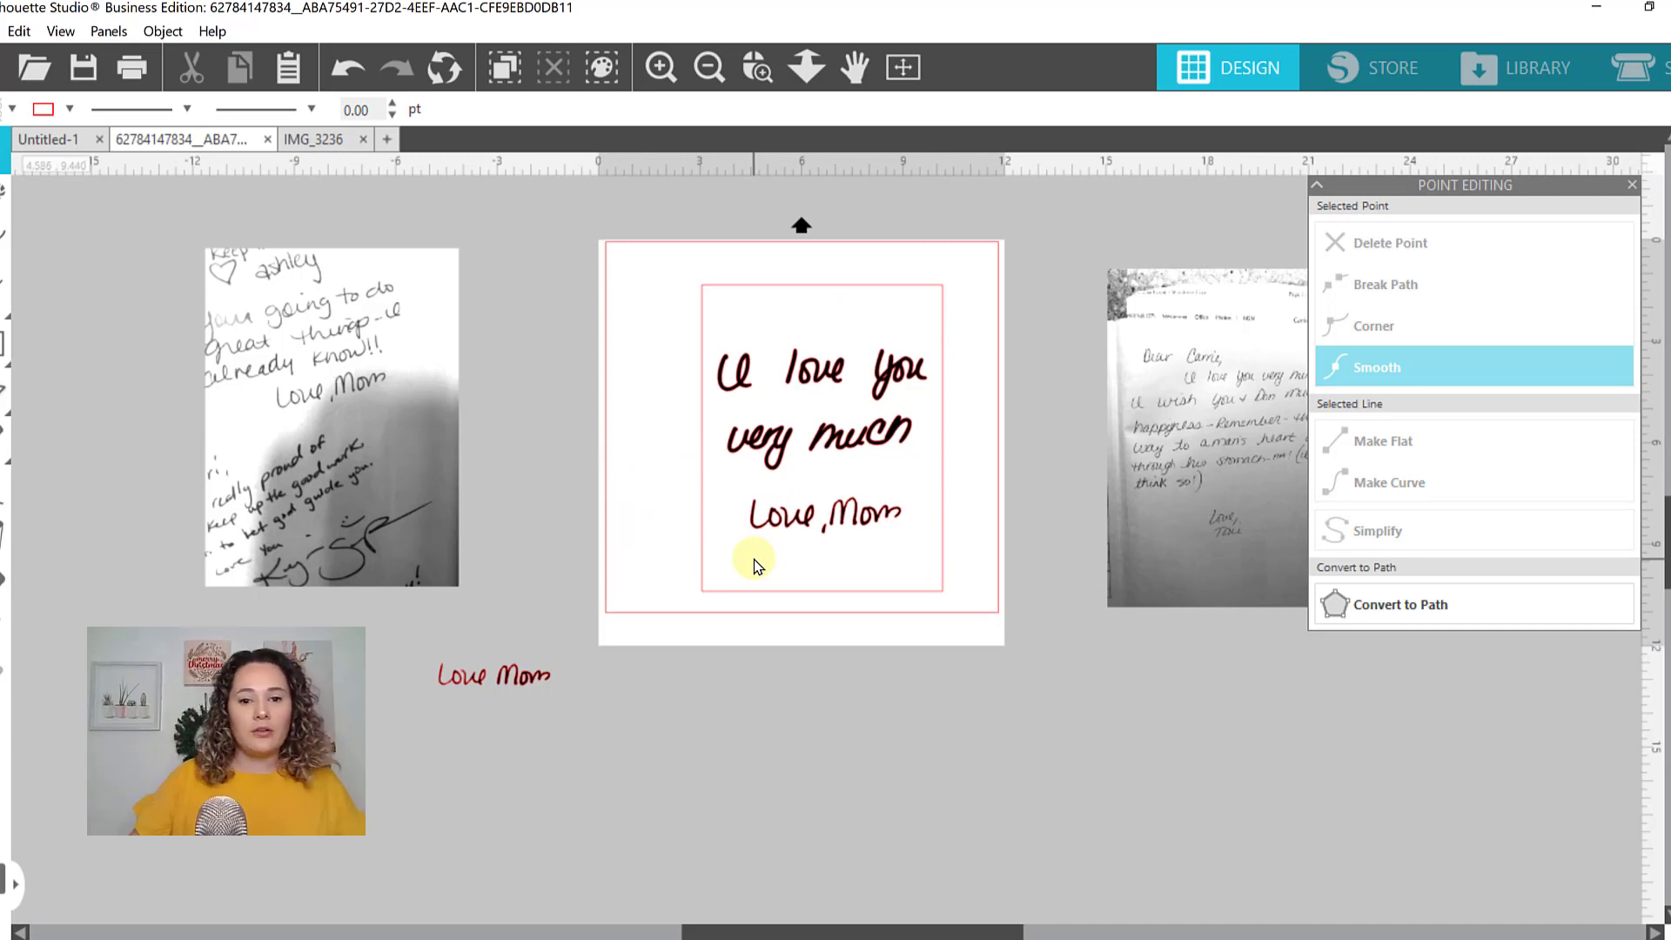
click(726, 591)
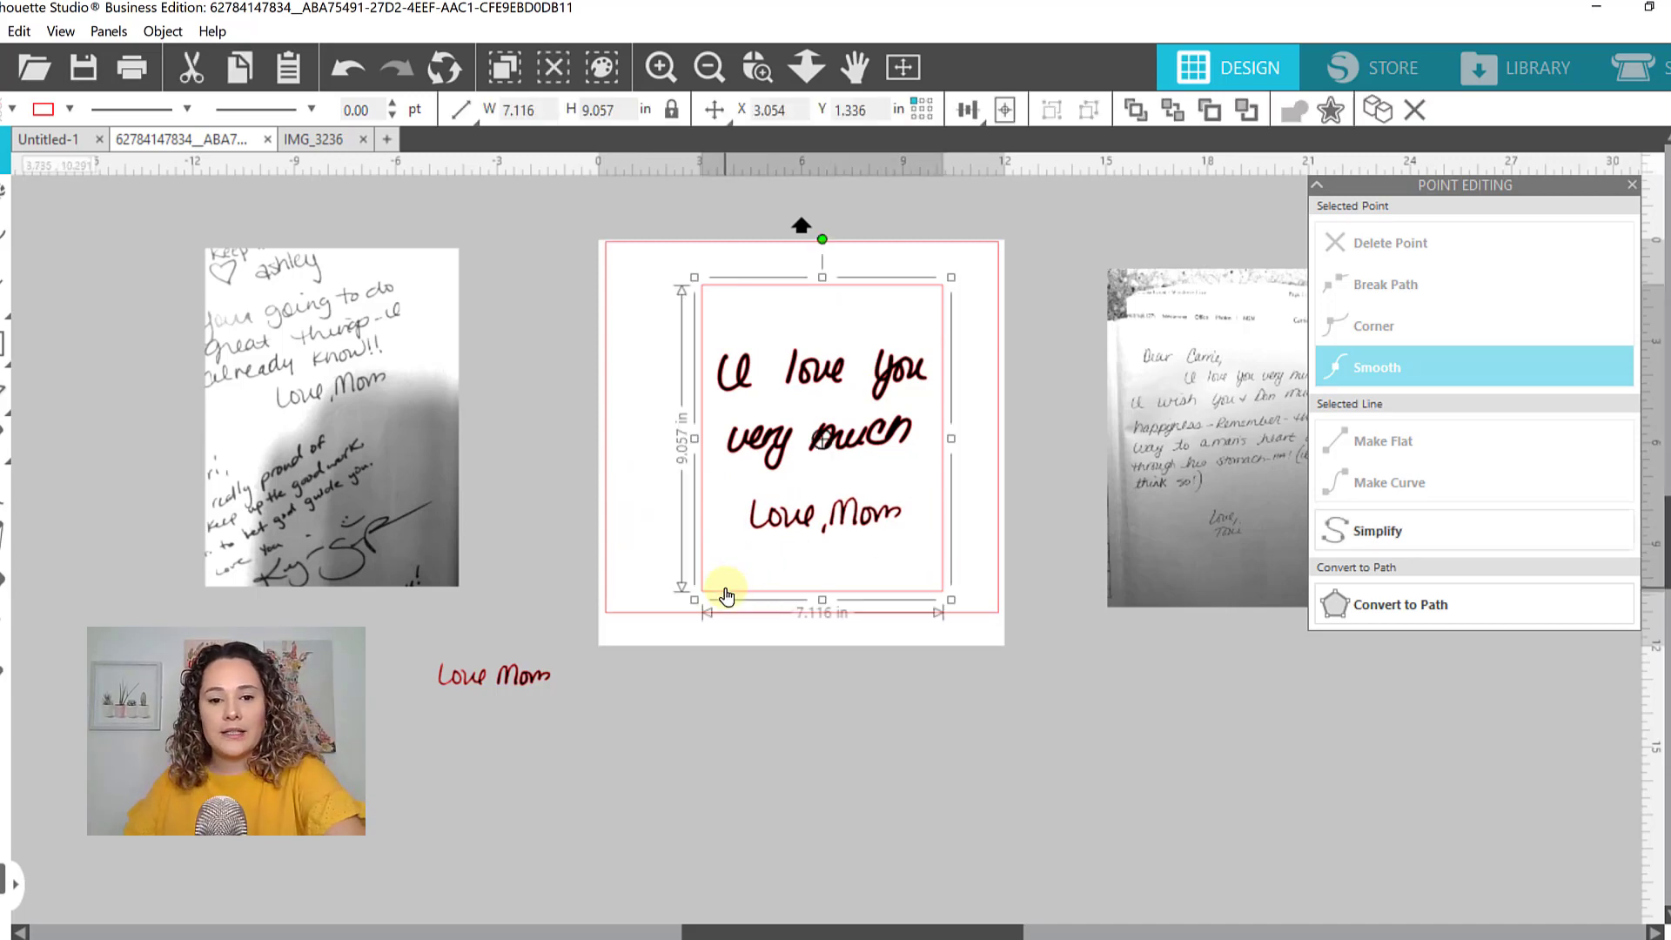
key(Delete)
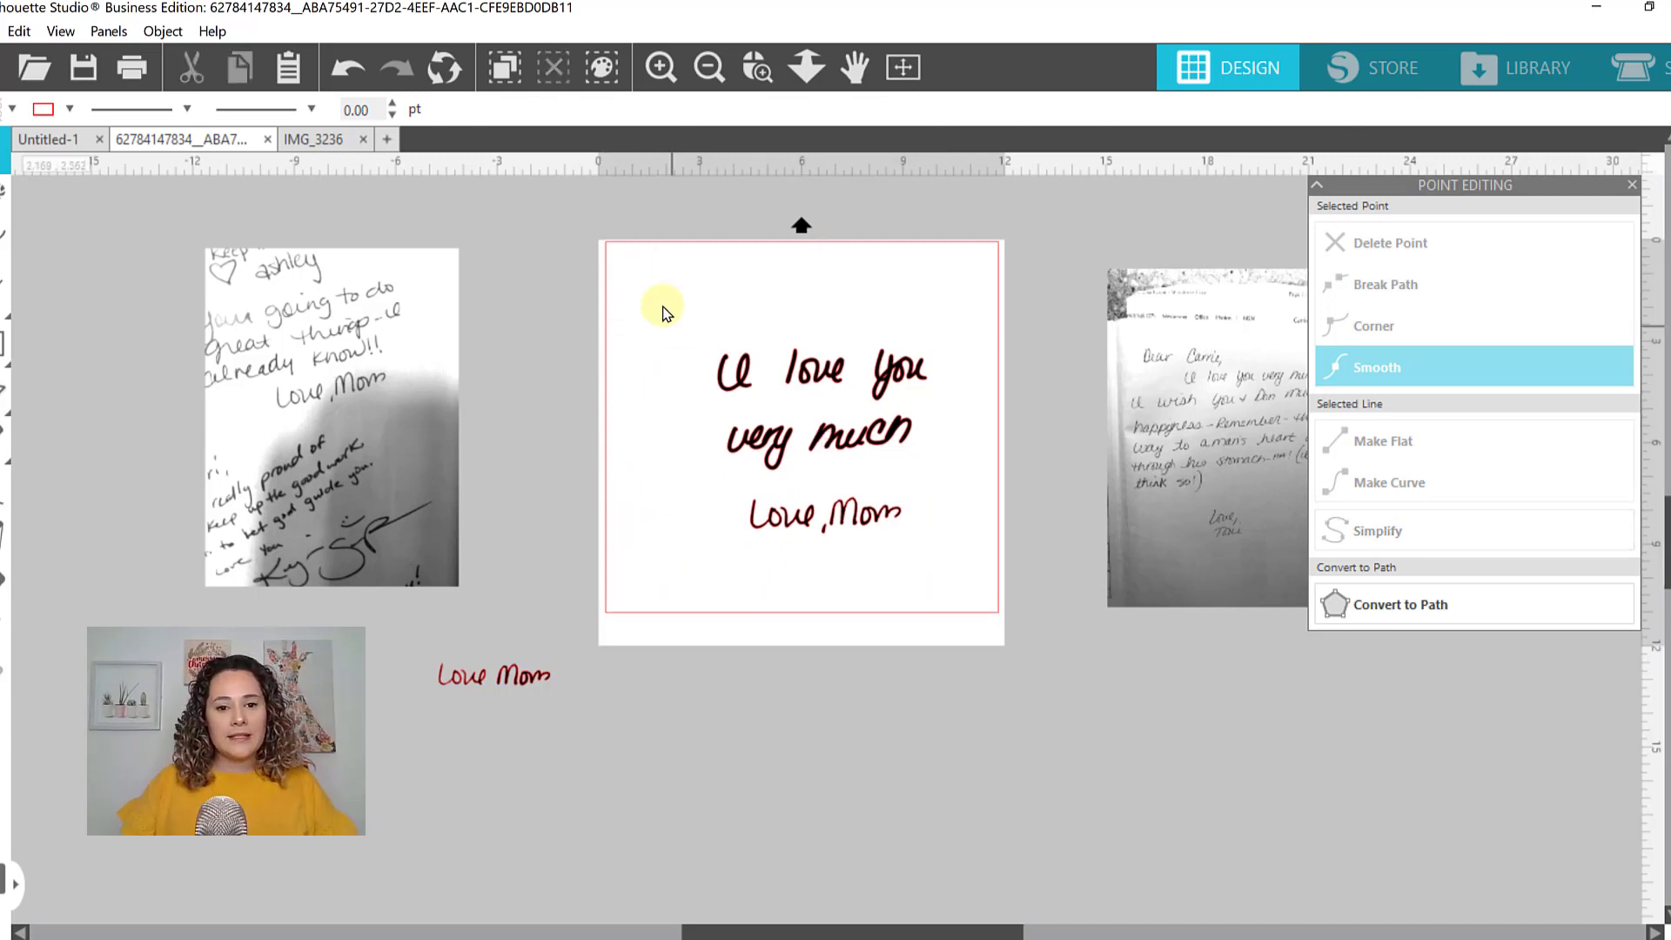
Select all the handwriting and start File > Save Selection > Save to Hard Drive
drag(671, 310, 892, 555)
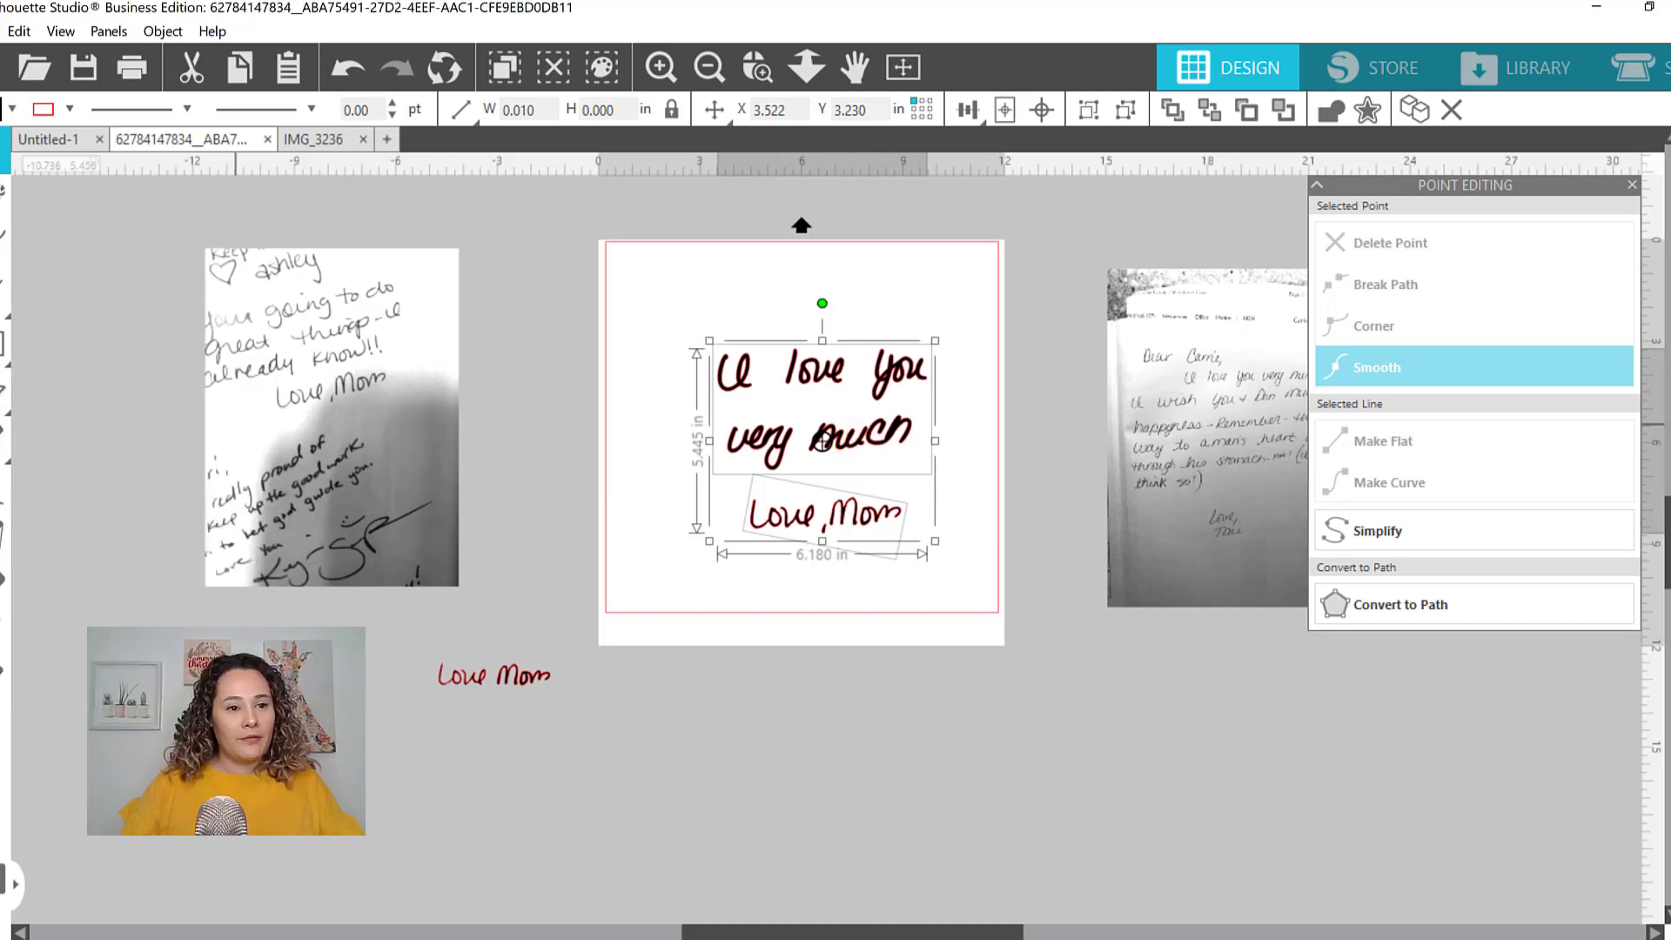
key(alt+f)
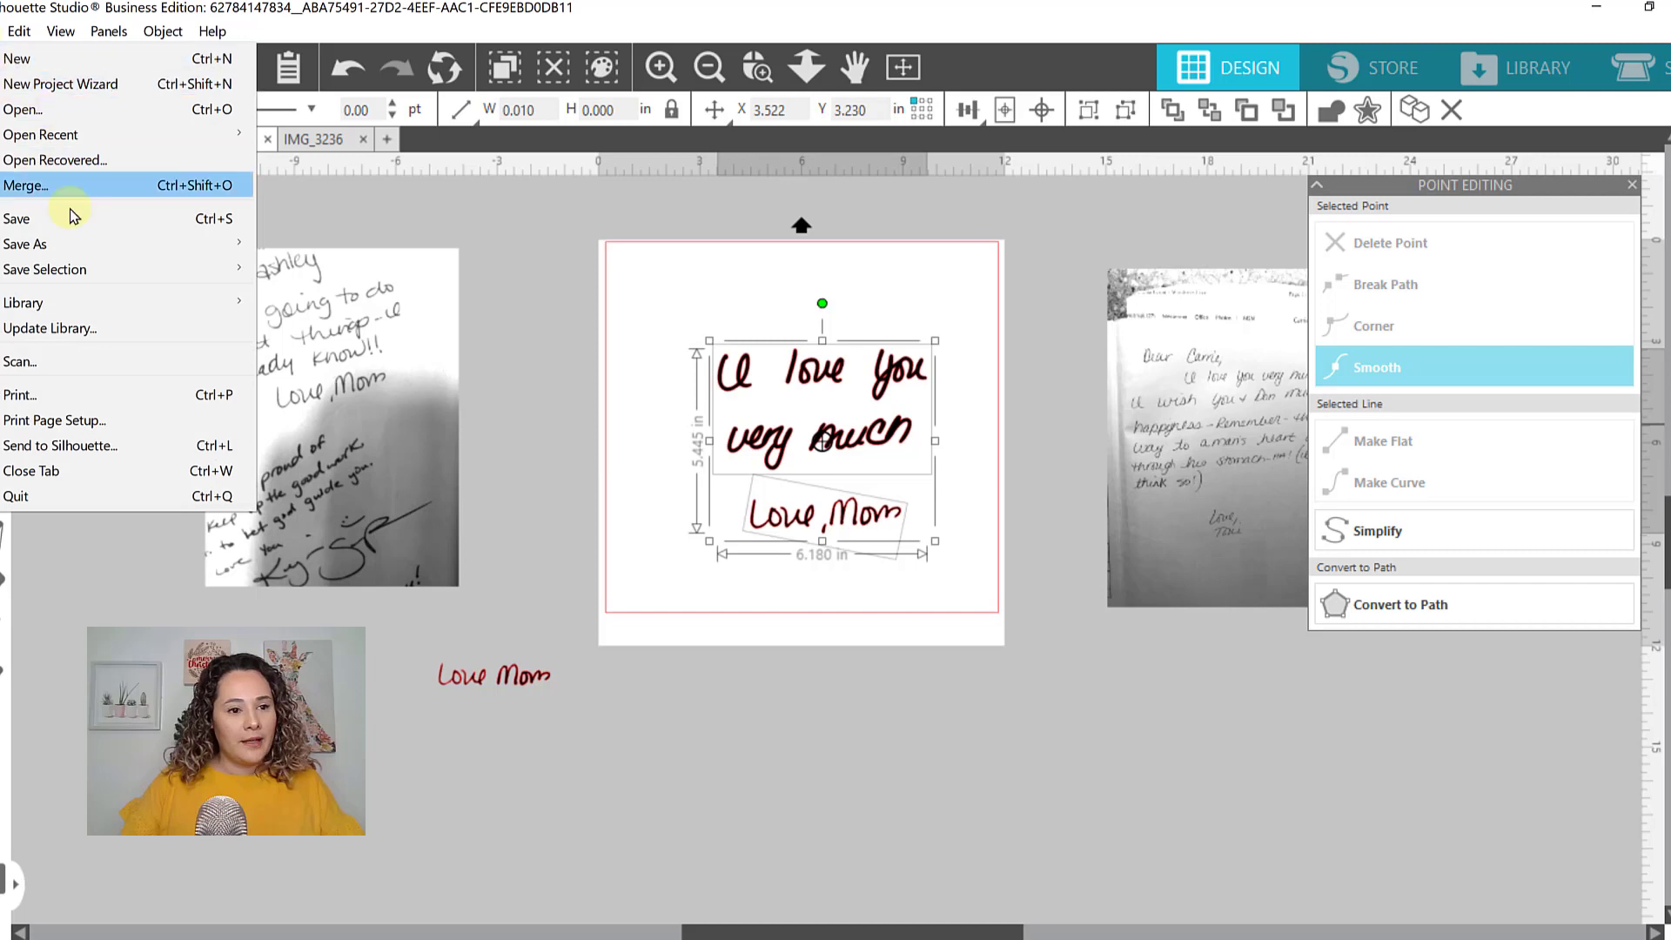
mouse_move(223, 270)
click(296, 270)
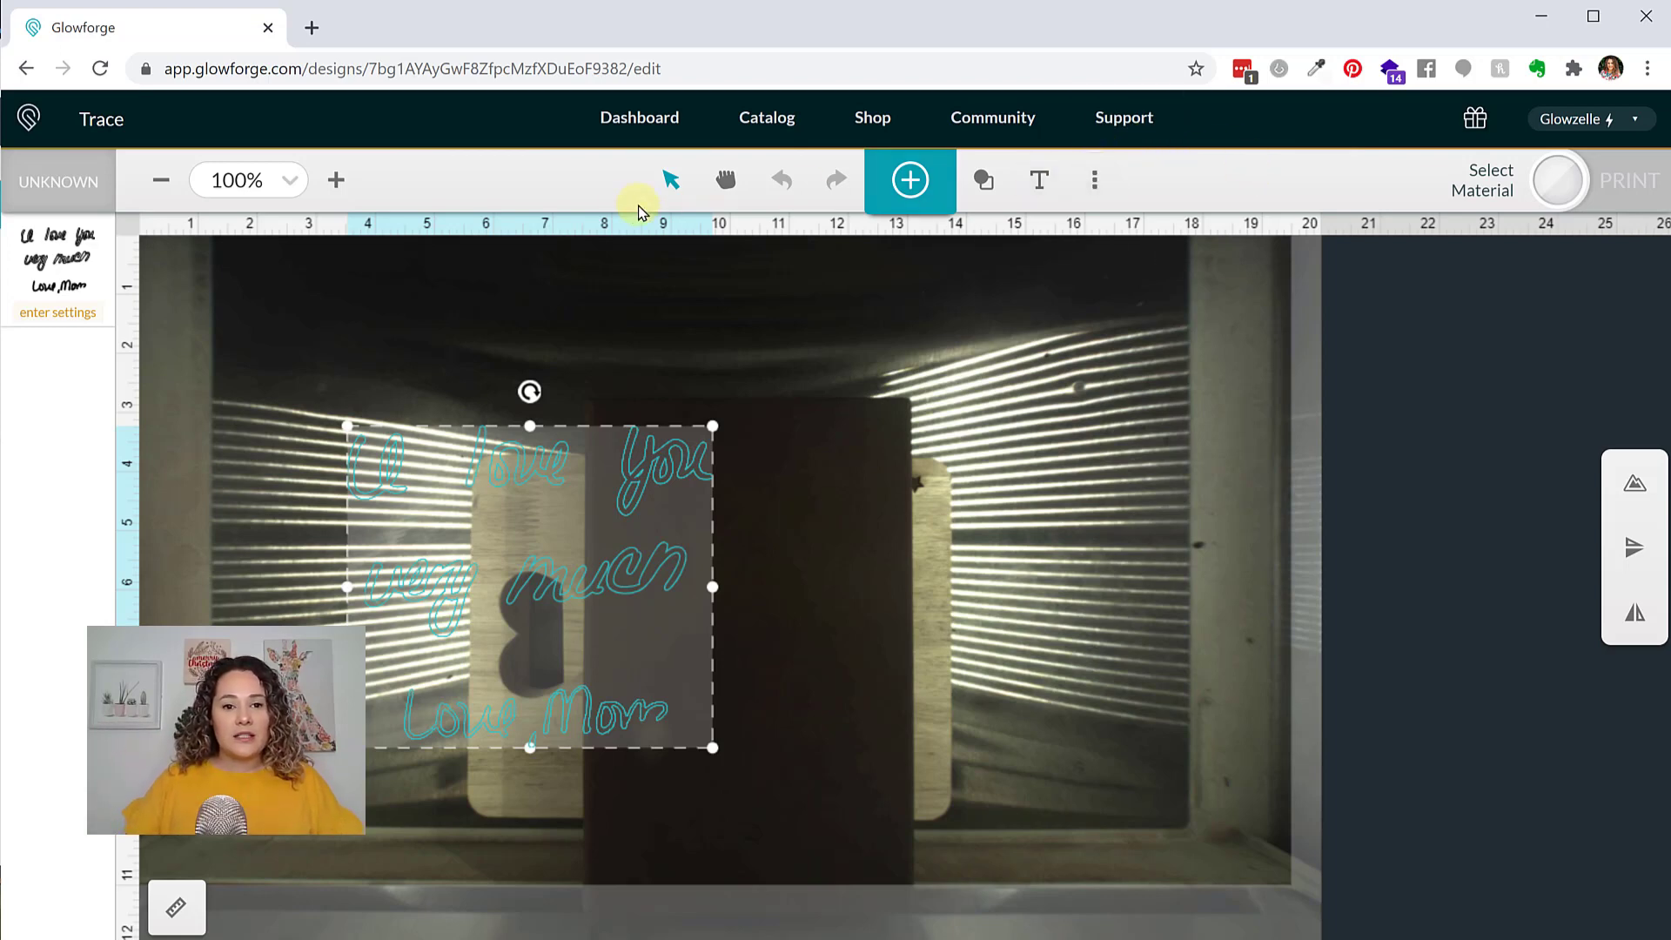
Set the laser focus on the leather notebook's surface
click(1099, 183)
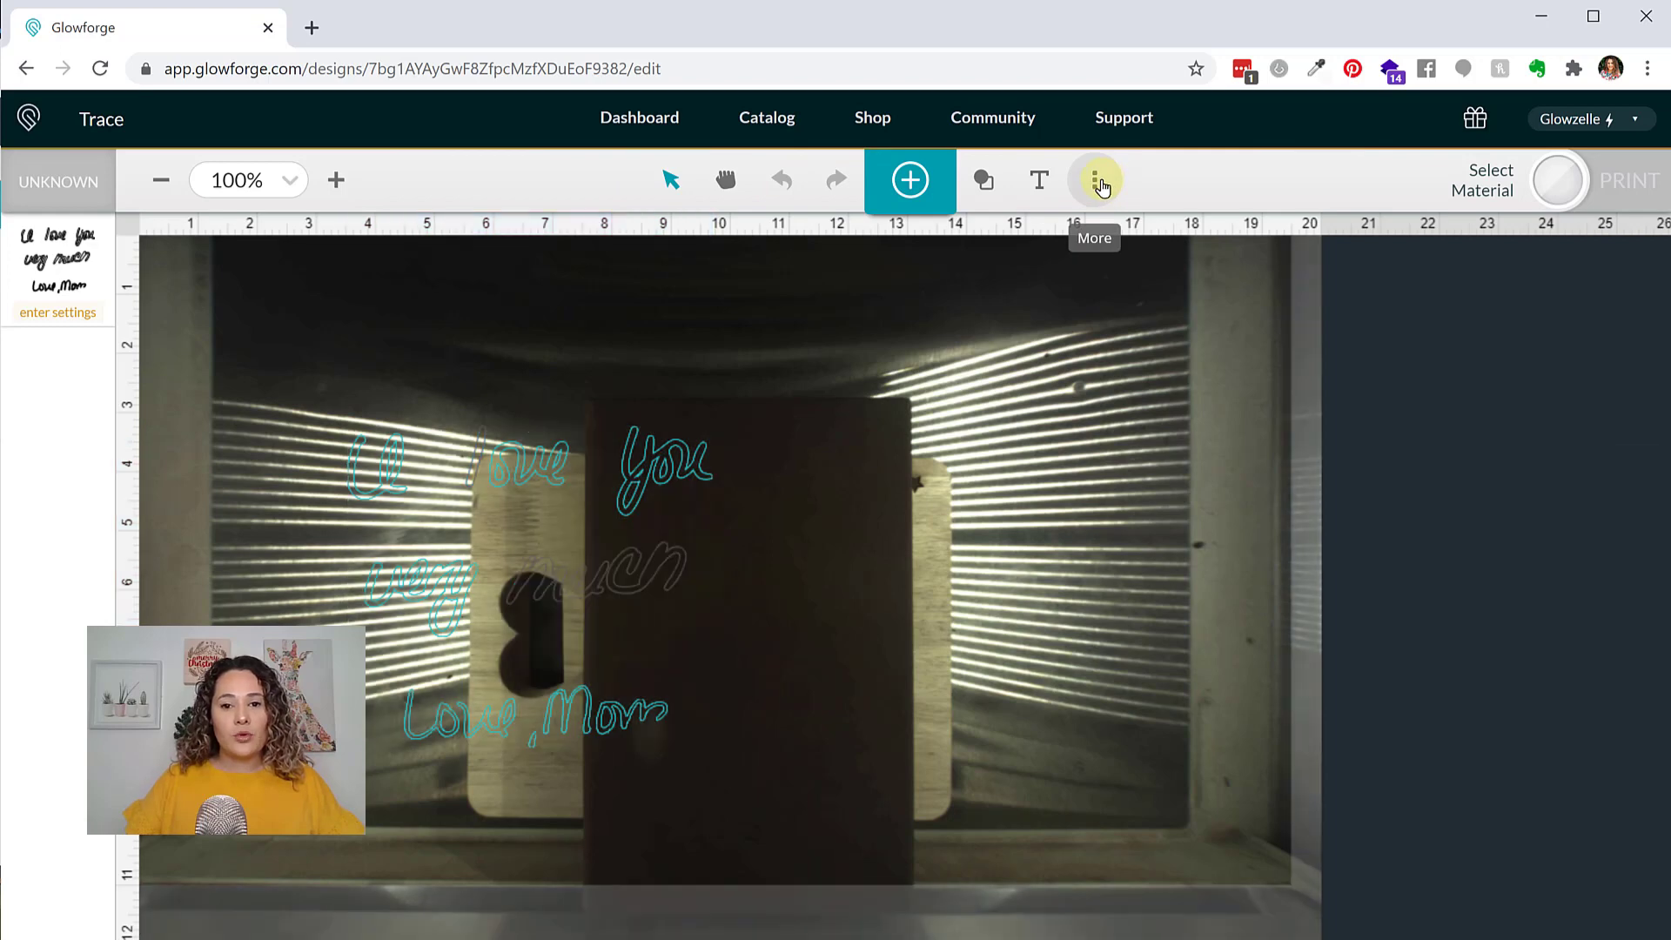
click(1037, 292)
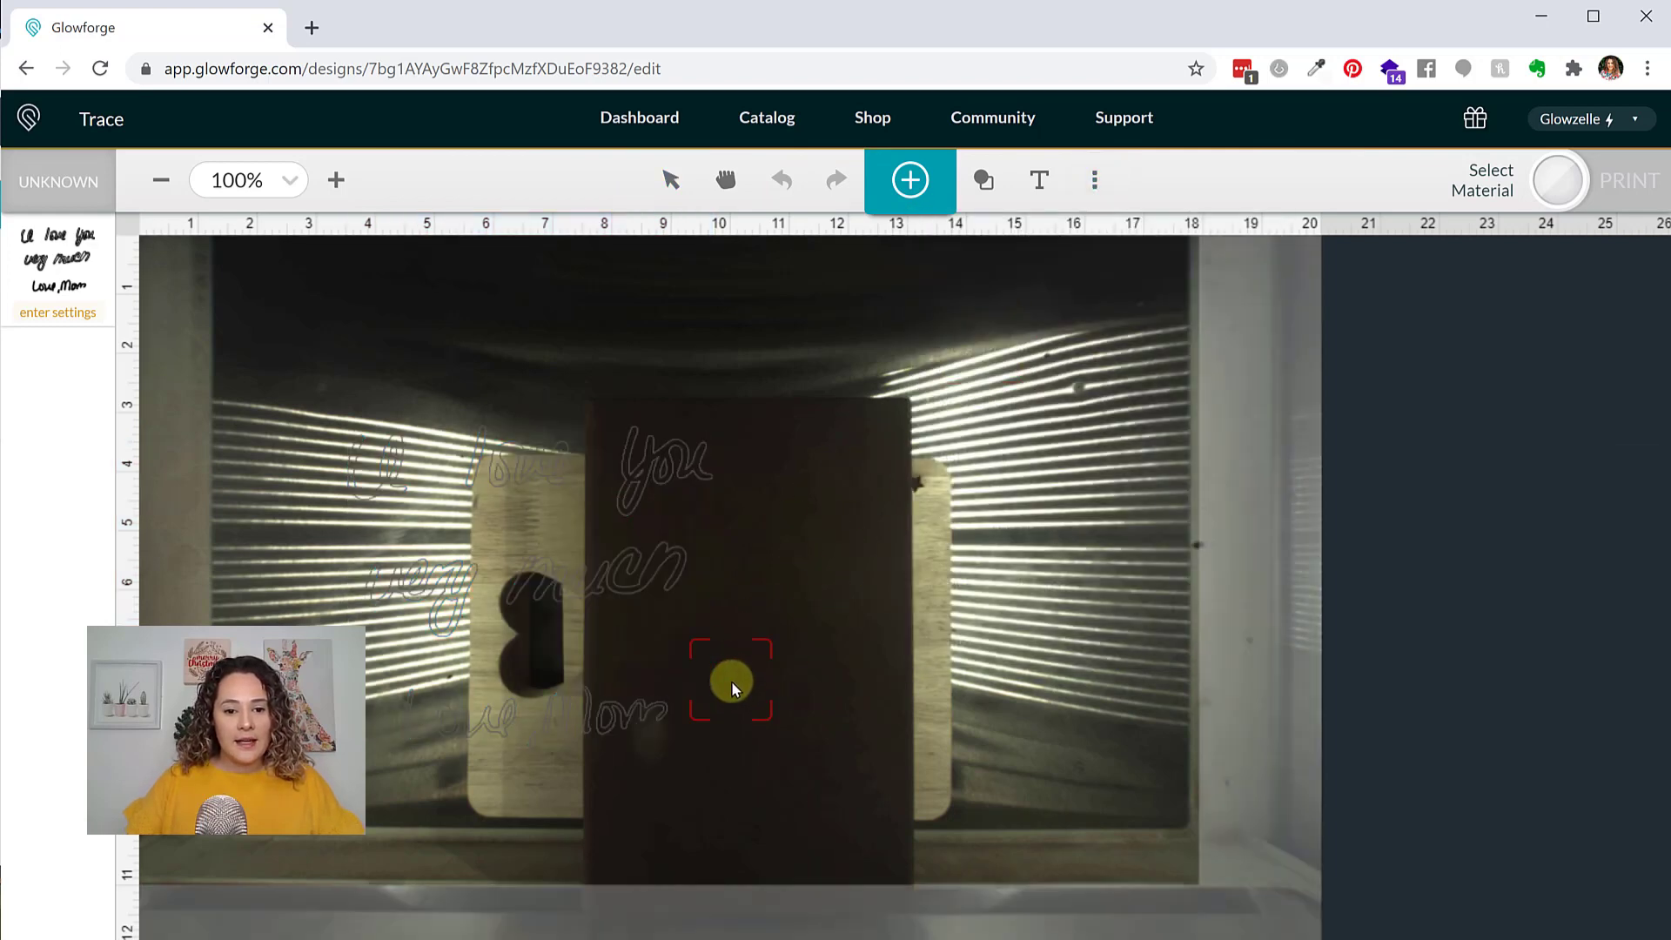
click(780, 712)
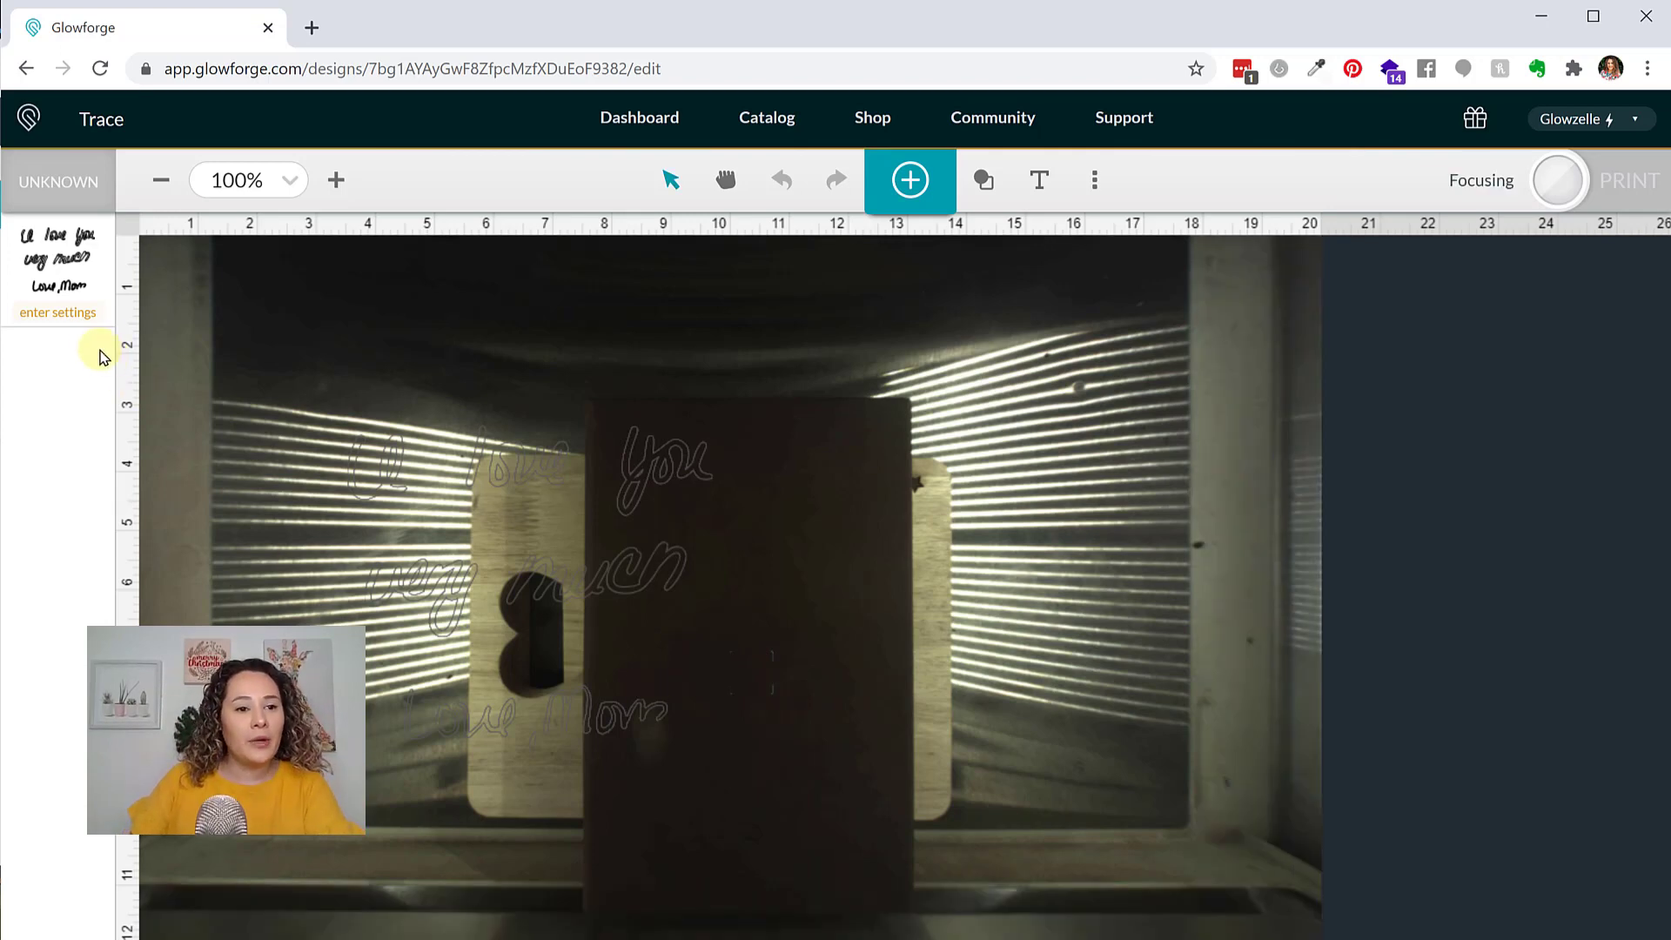
Set the handwriting to Engrave with the Leather 0903 setting: speed 1000, power 25
click(42, 268)
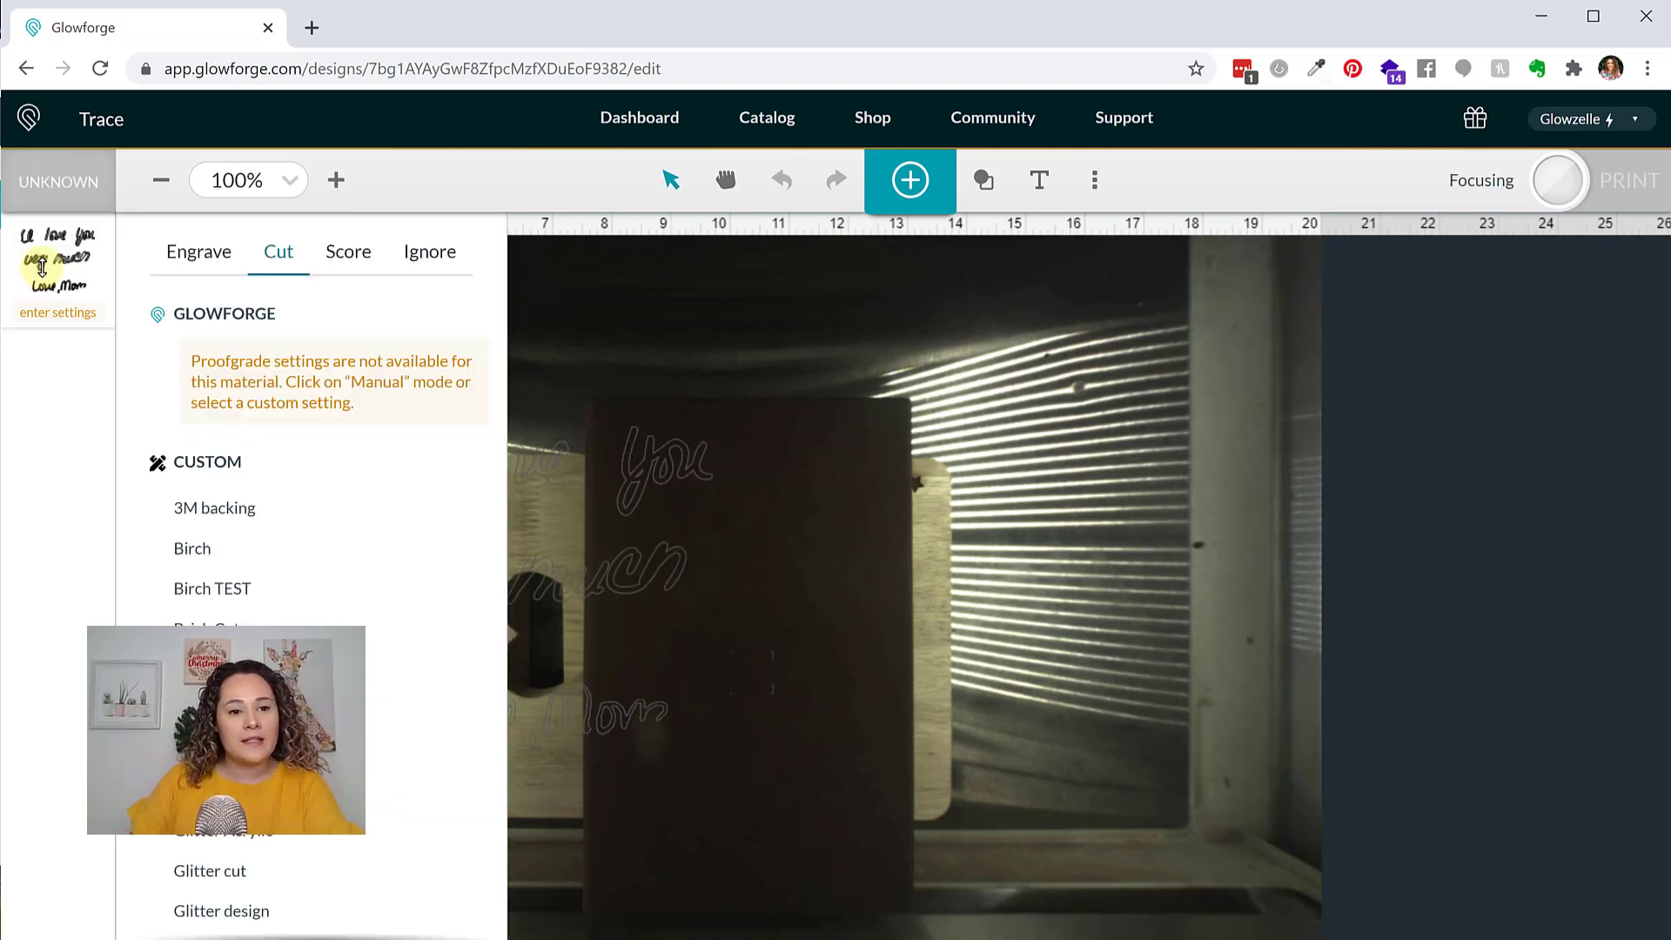
click(183, 260)
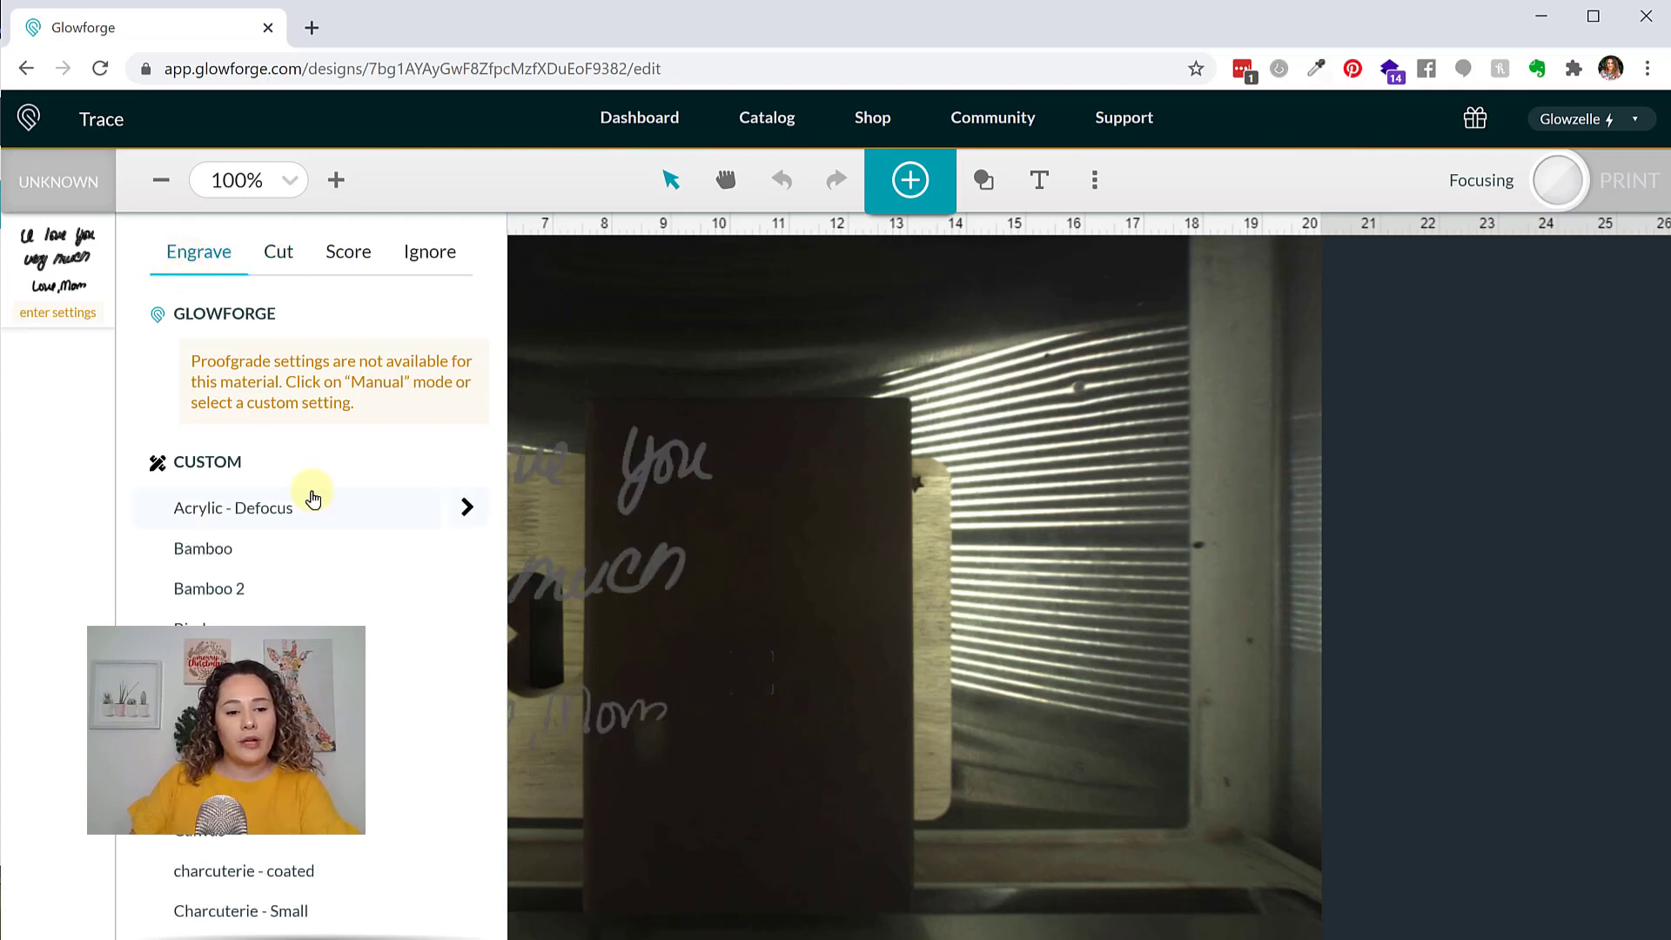
scroll(313, 497, down, 3)
scroll(313, 498, down, 3)
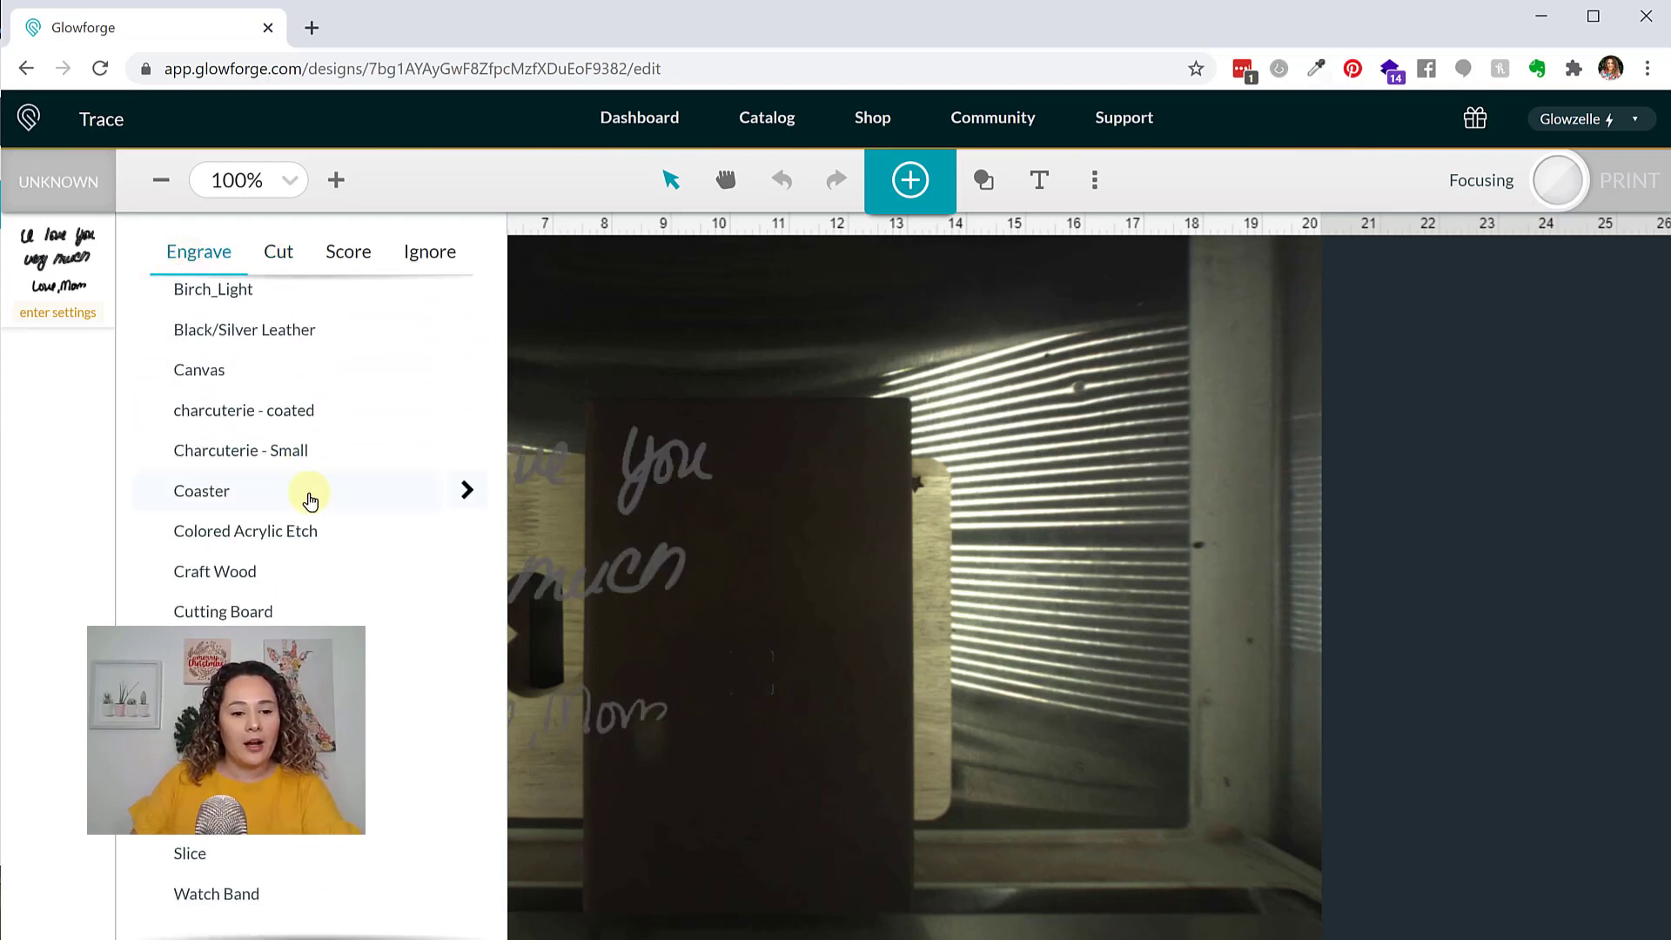
scroll(310, 501, down, 2)
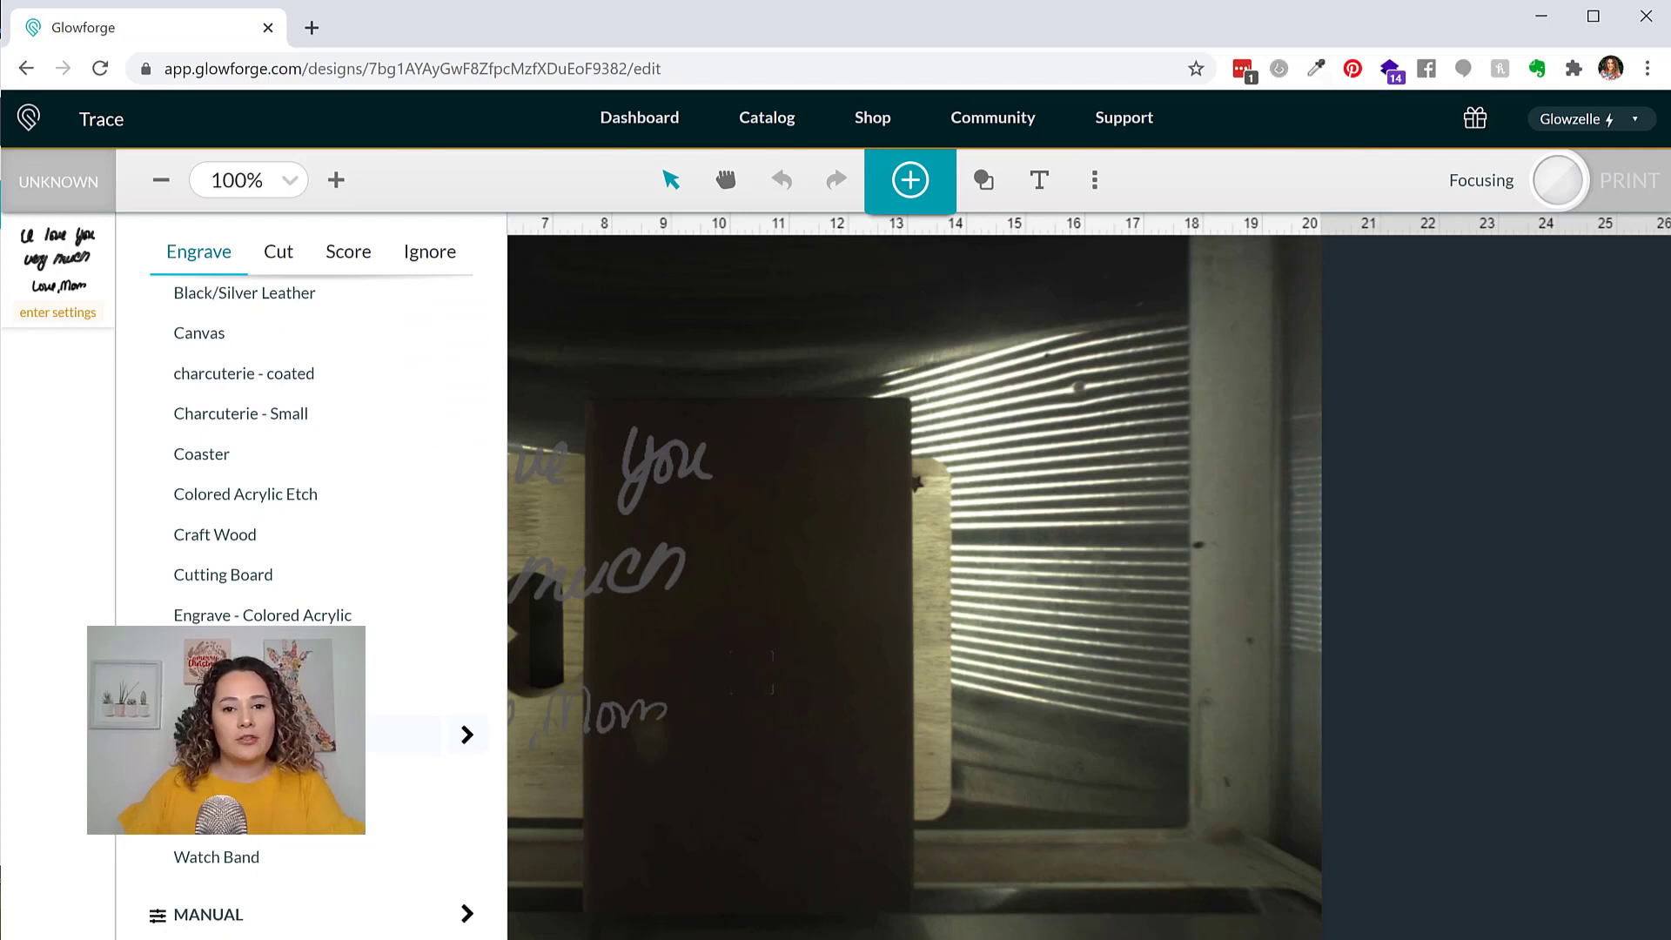
click(331, 735)
click(464, 737)
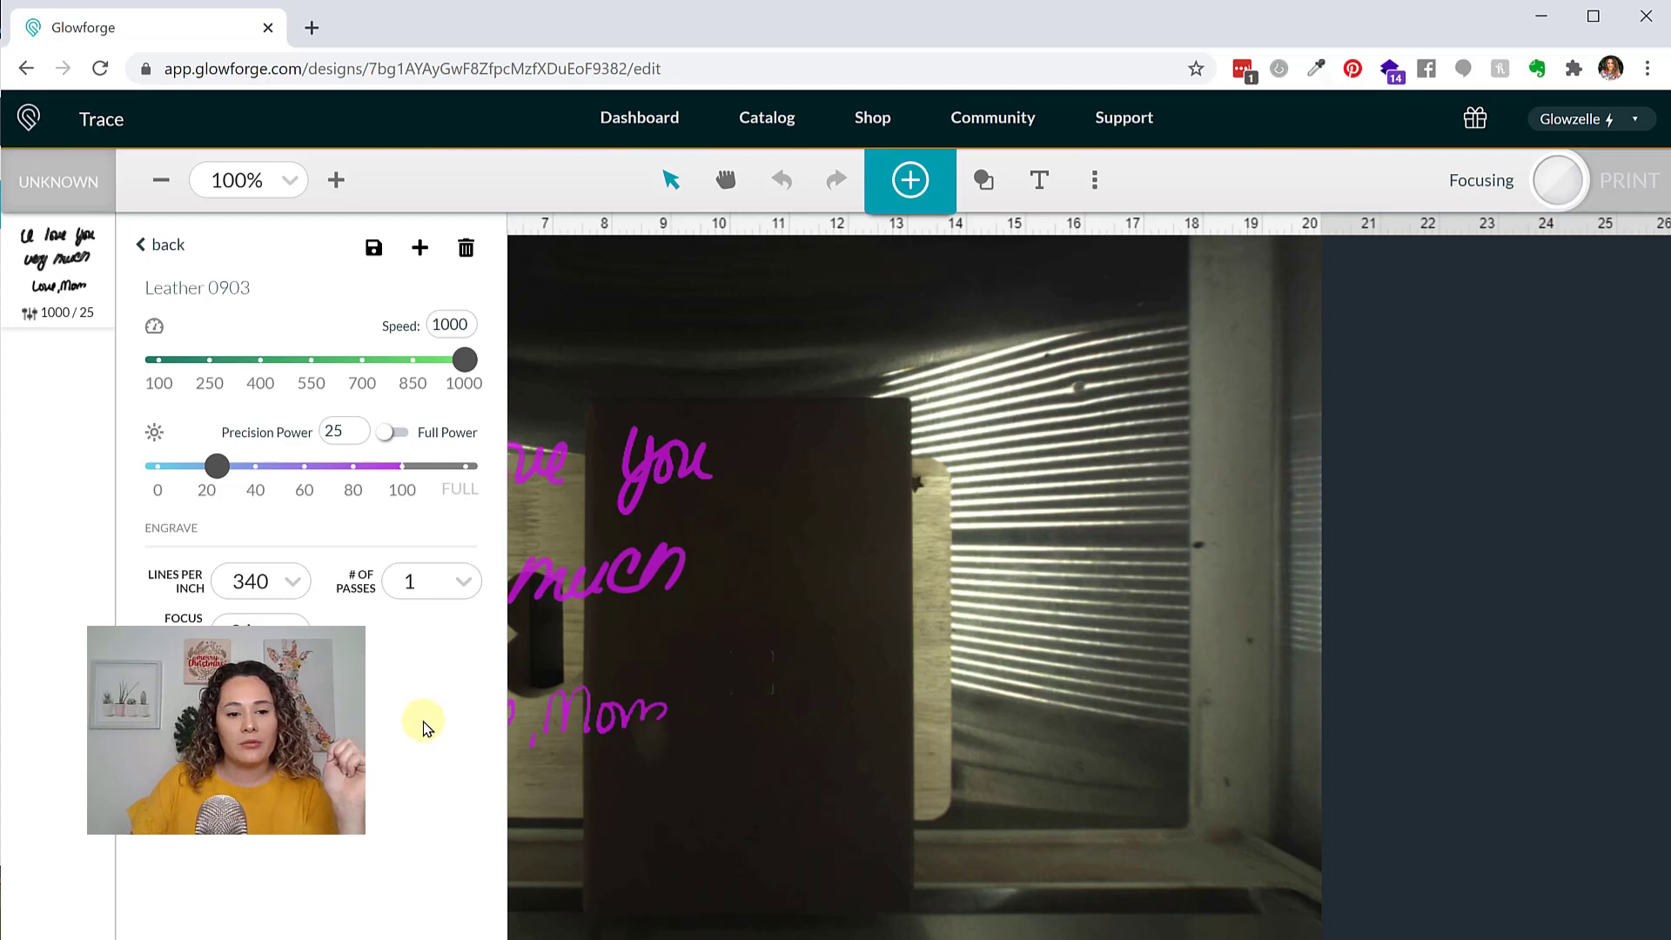
click(154, 253)
scroll(369, 597, down, 3)
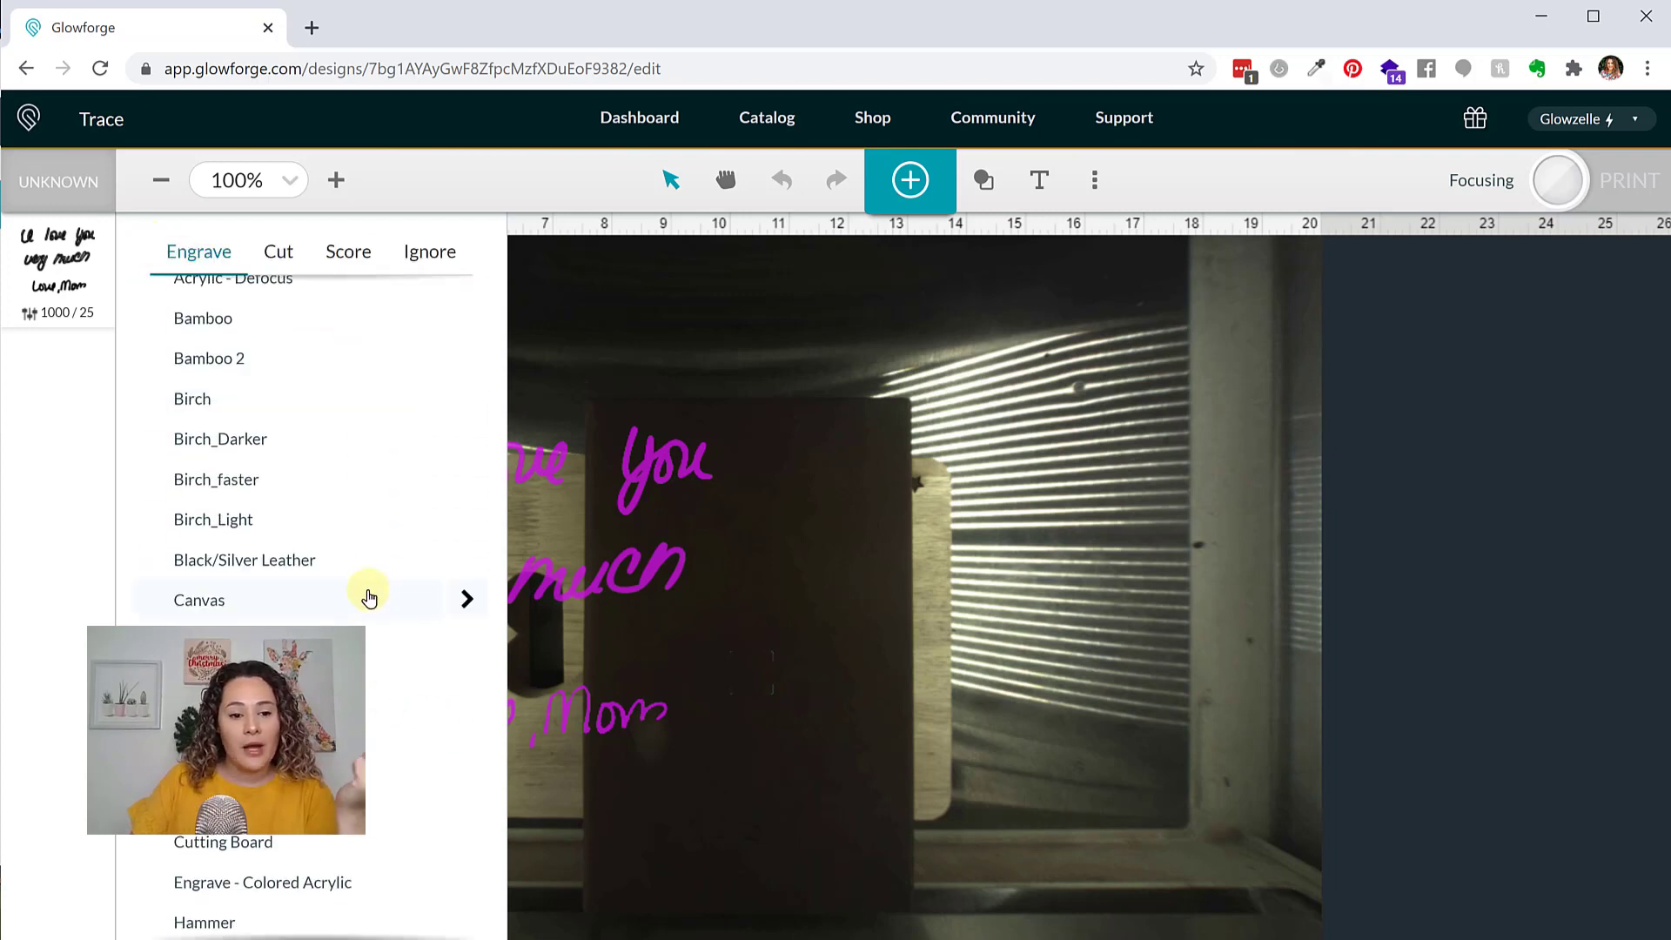
scroll(357, 583, down, 1)
scroll(356, 580, down, 1)
click(1120, 597)
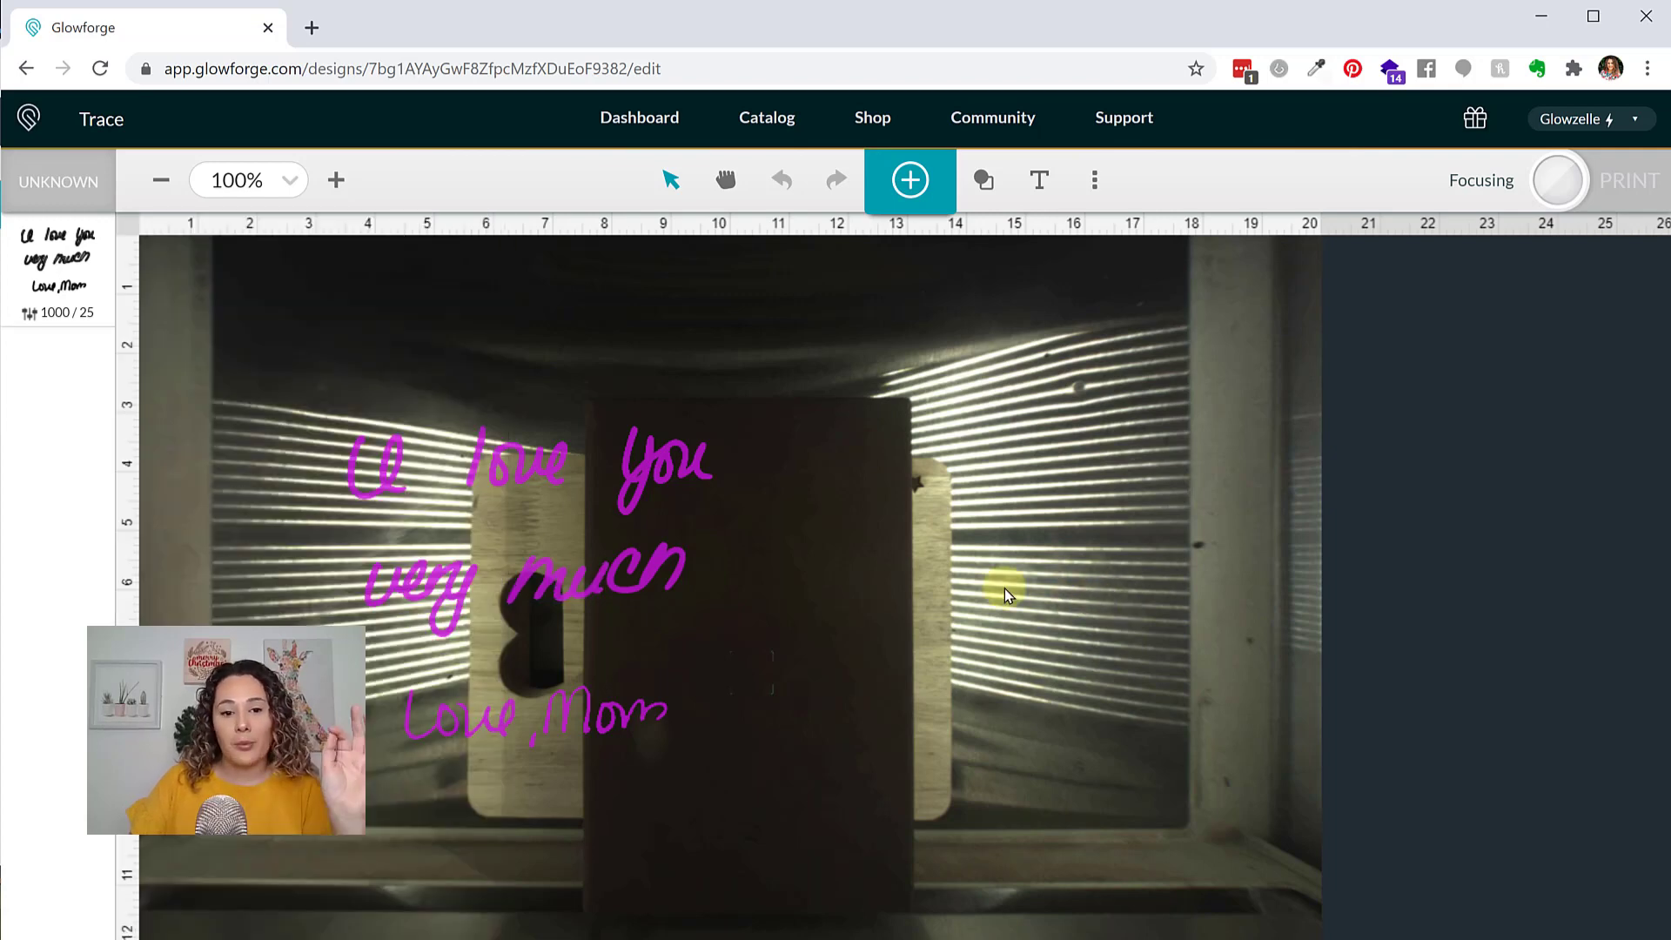
Shrink the handwriting design to fit on the leather notebook
drag(270, 364, 804, 806)
drag(709, 746, 812, 740)
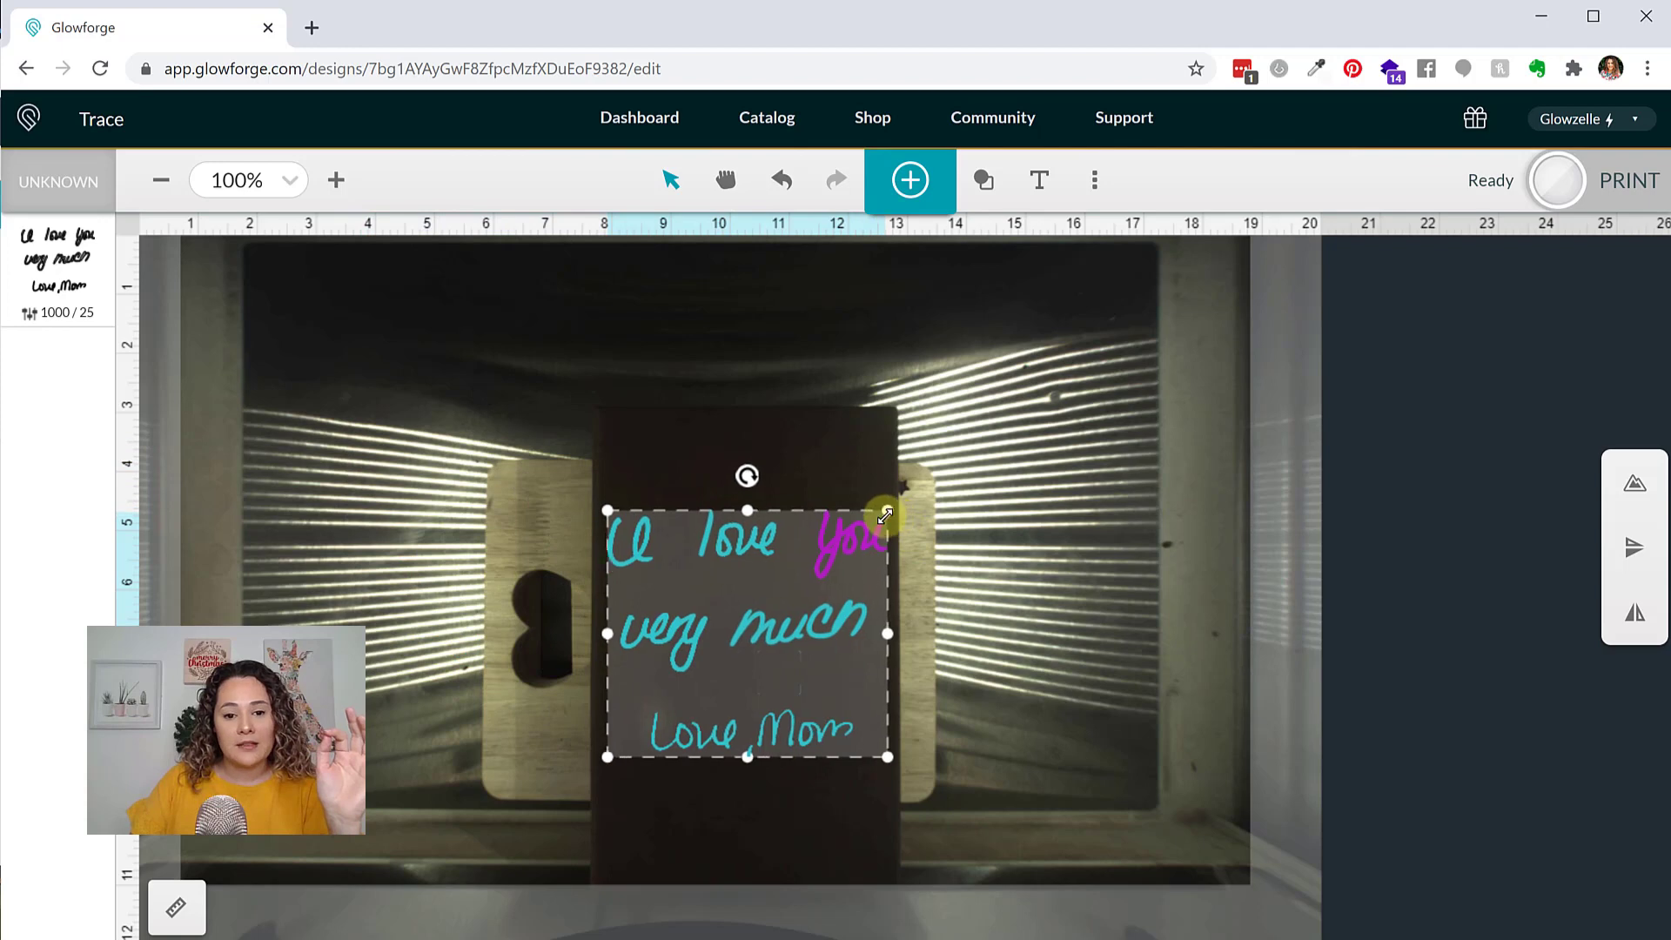
drag(885, 516, 873, 526)
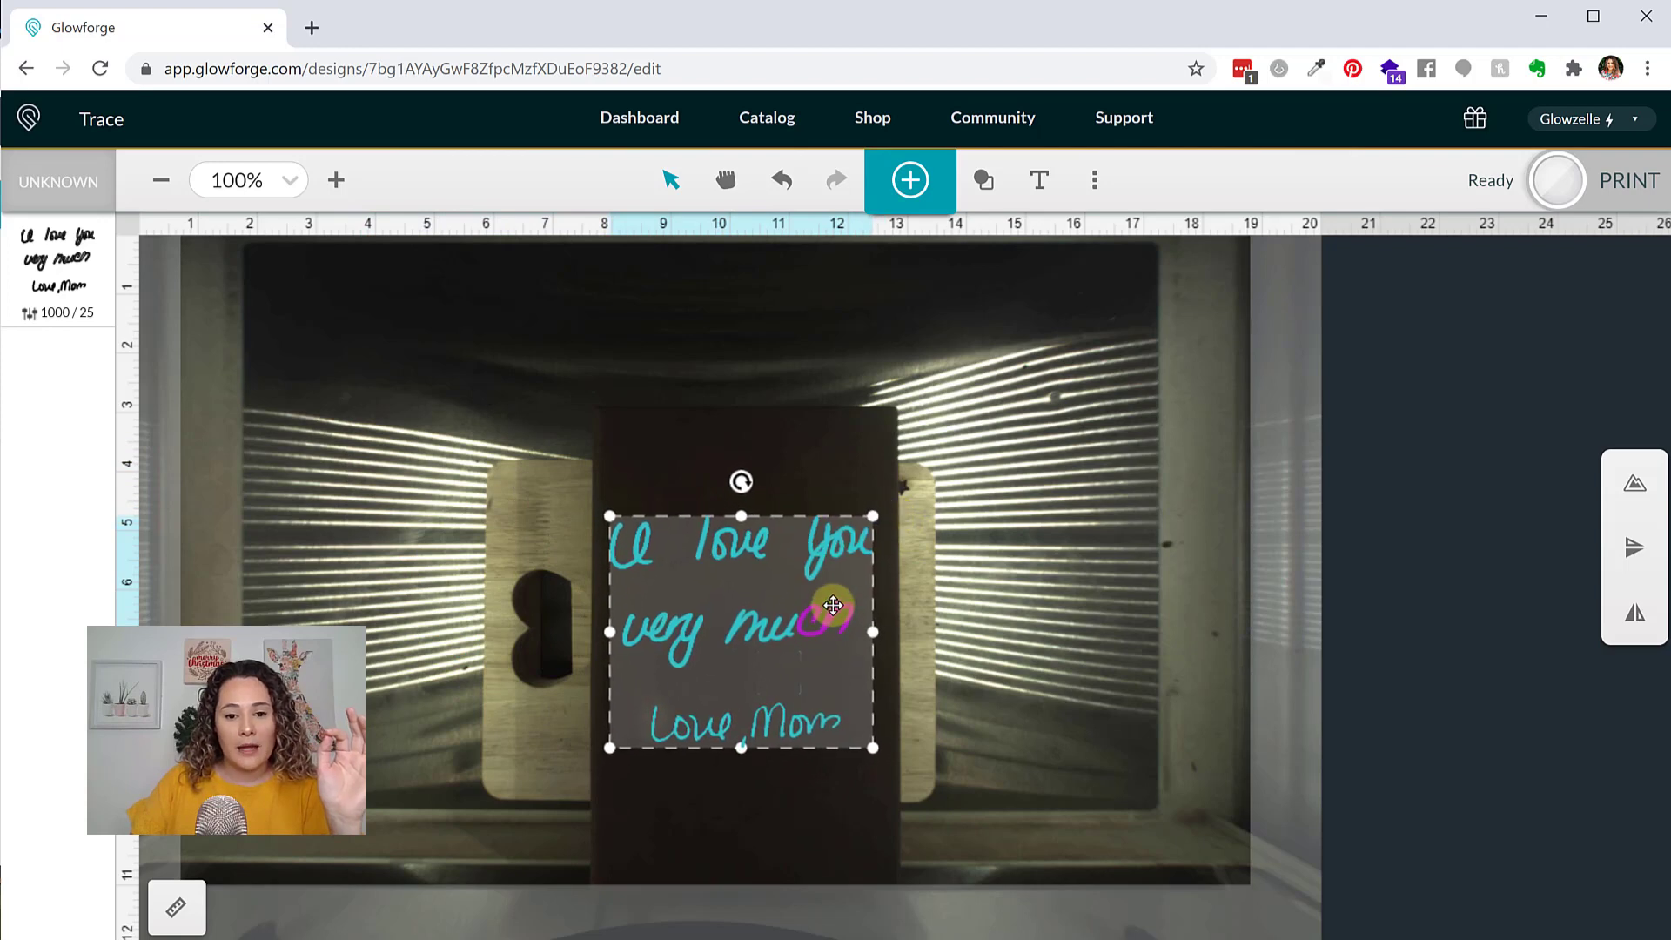
click(1020, 632)
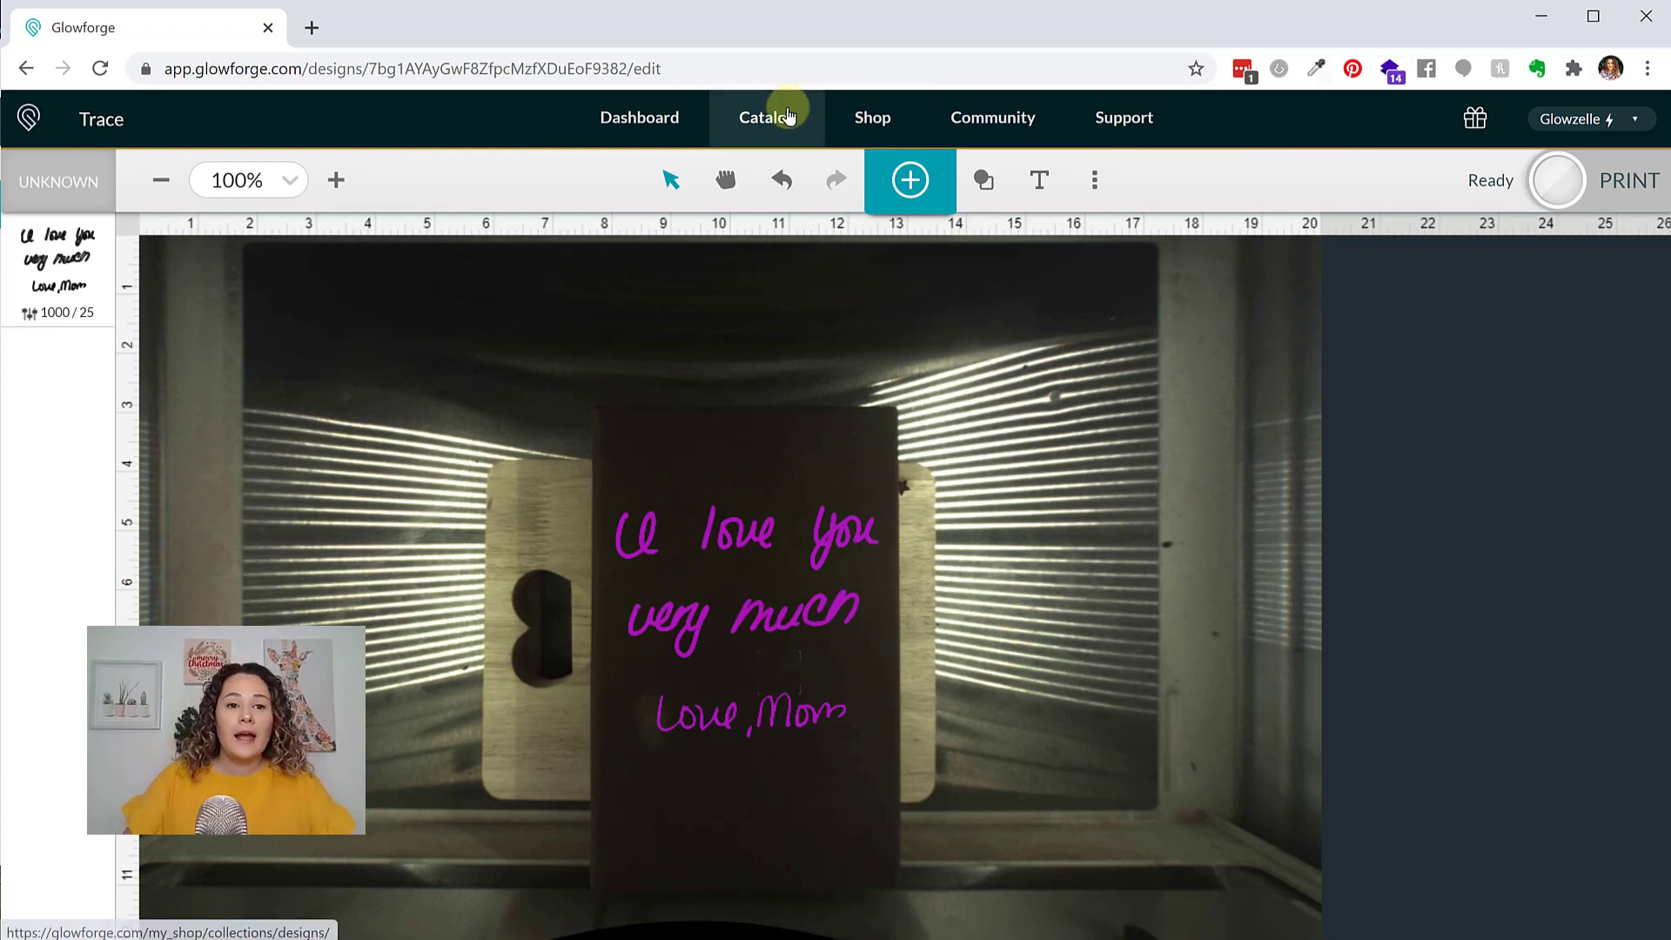
Zoom in to 150% and check the handwriting's placement on the notebook
click(332, 182)
scroll(1007, 541, down, 5)
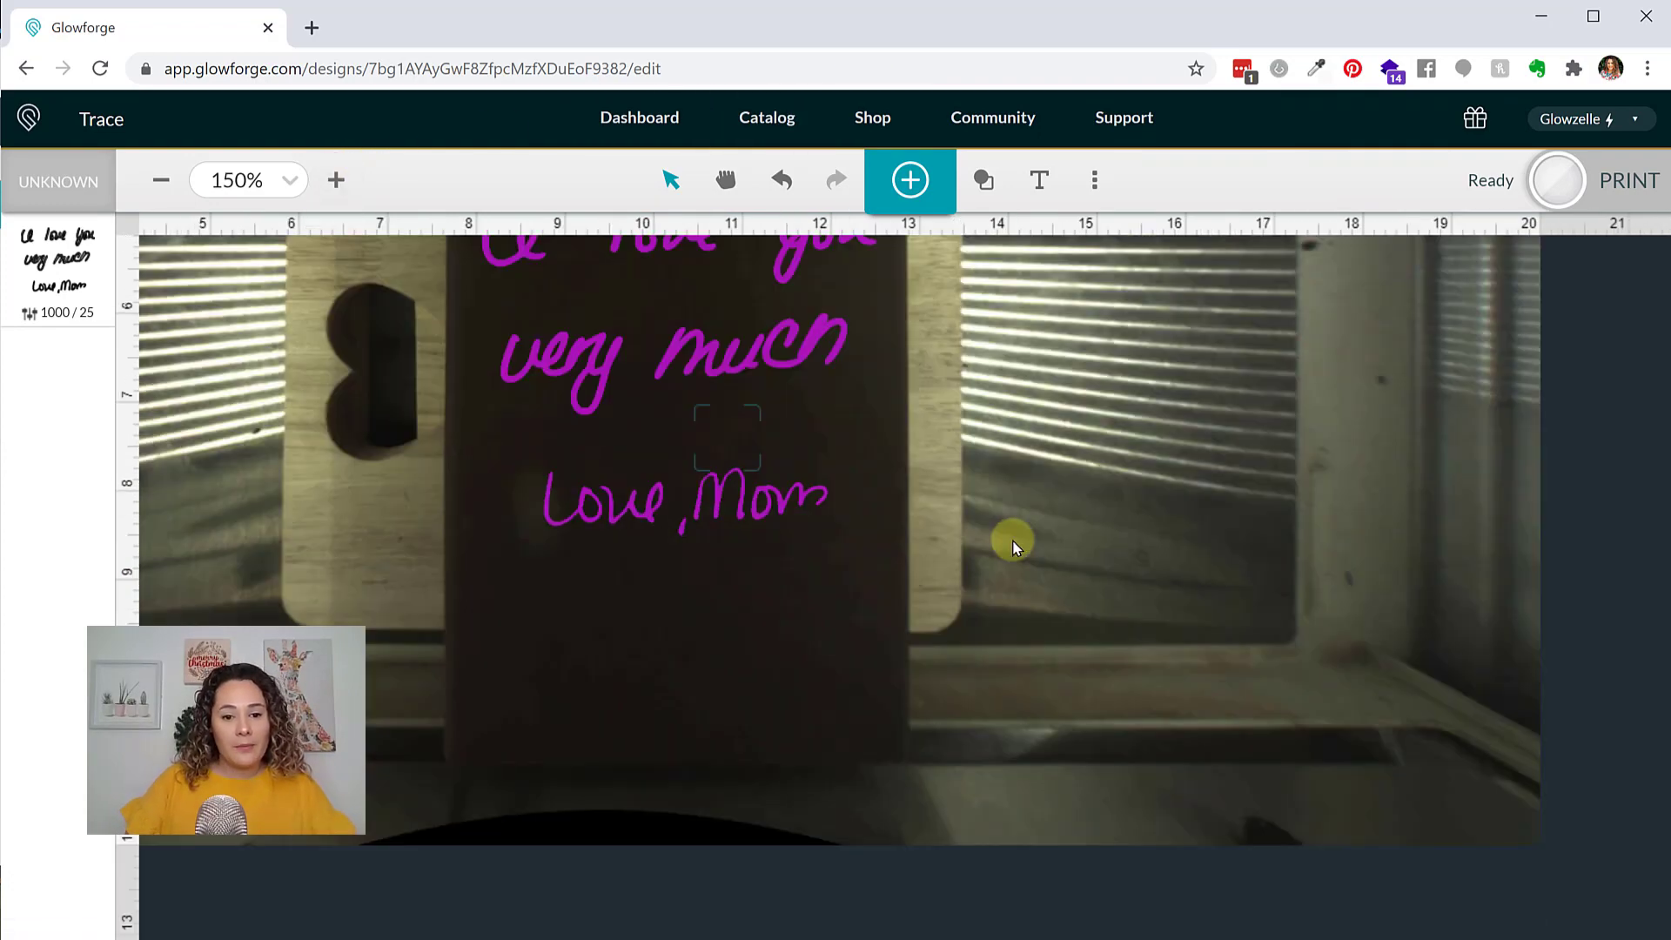
scroll(1014, 546, up, 5)
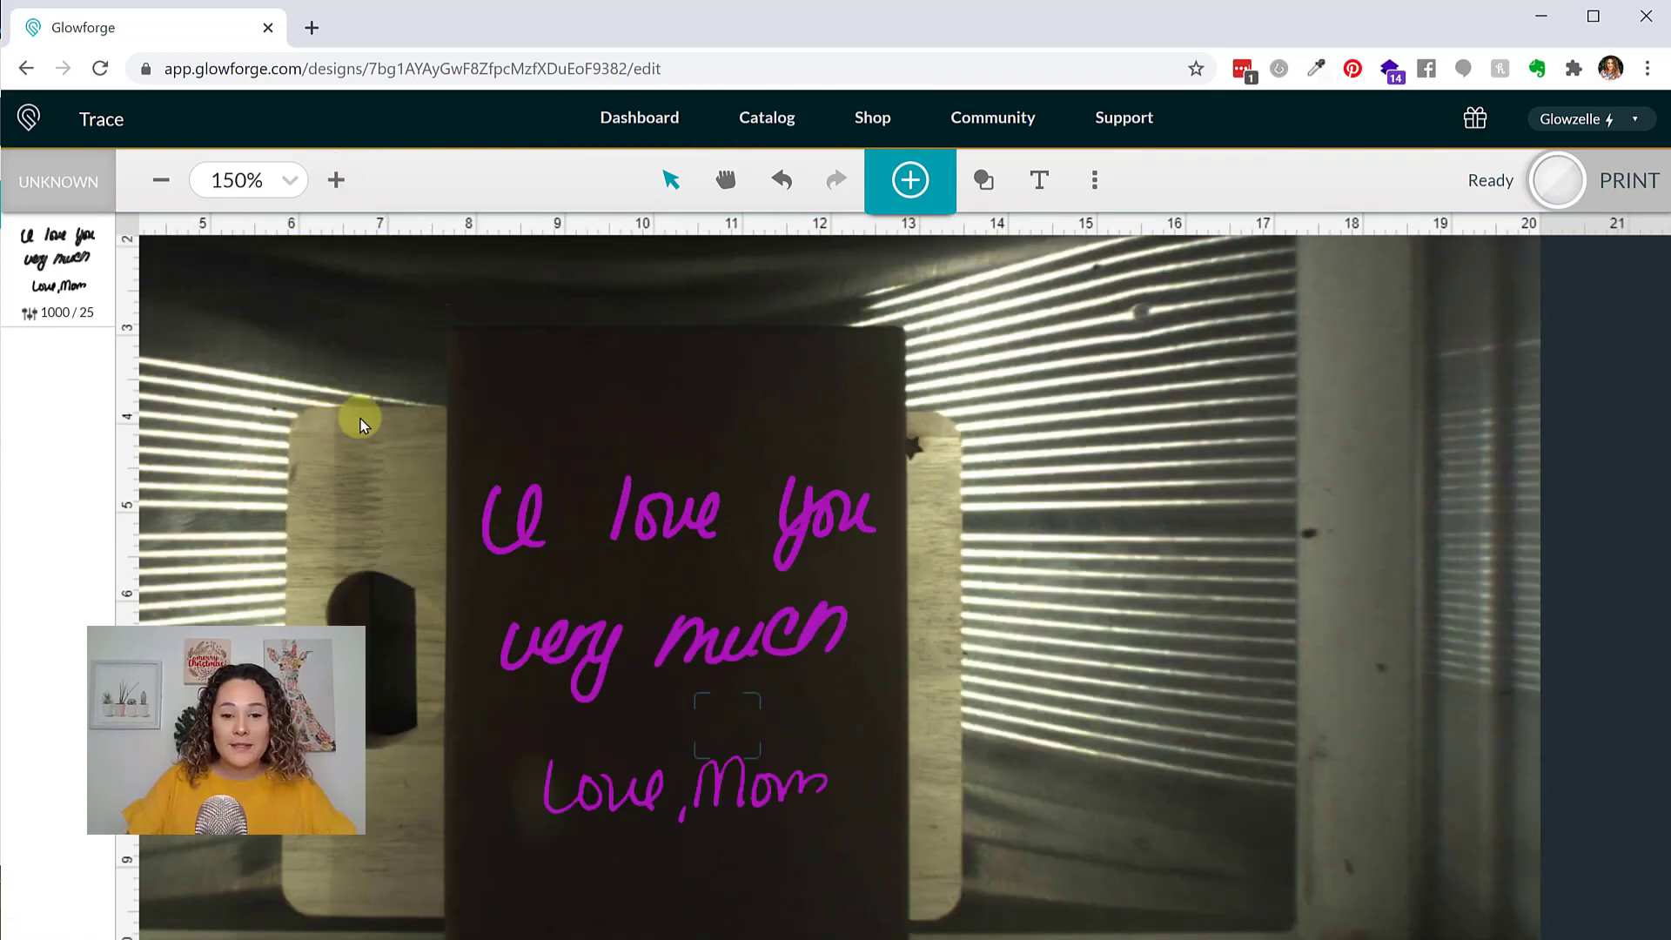
drag(389, 440, 1059, 860)
scroll(1093, 773, down, 3)
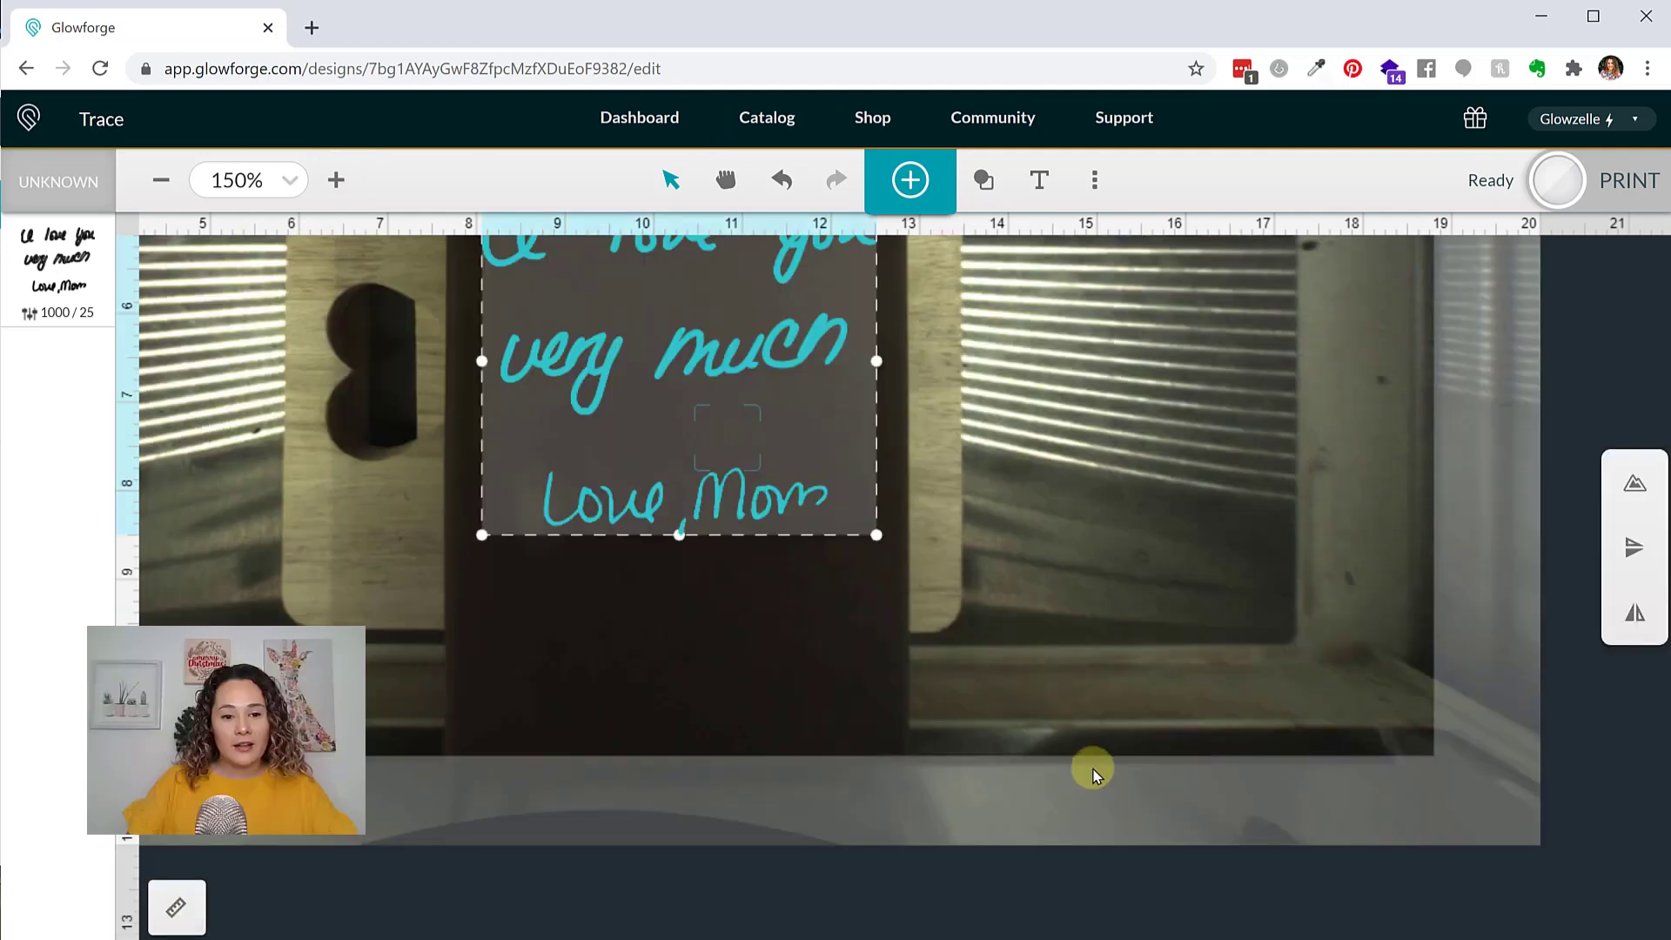
scroll(932, 732, up, 3)
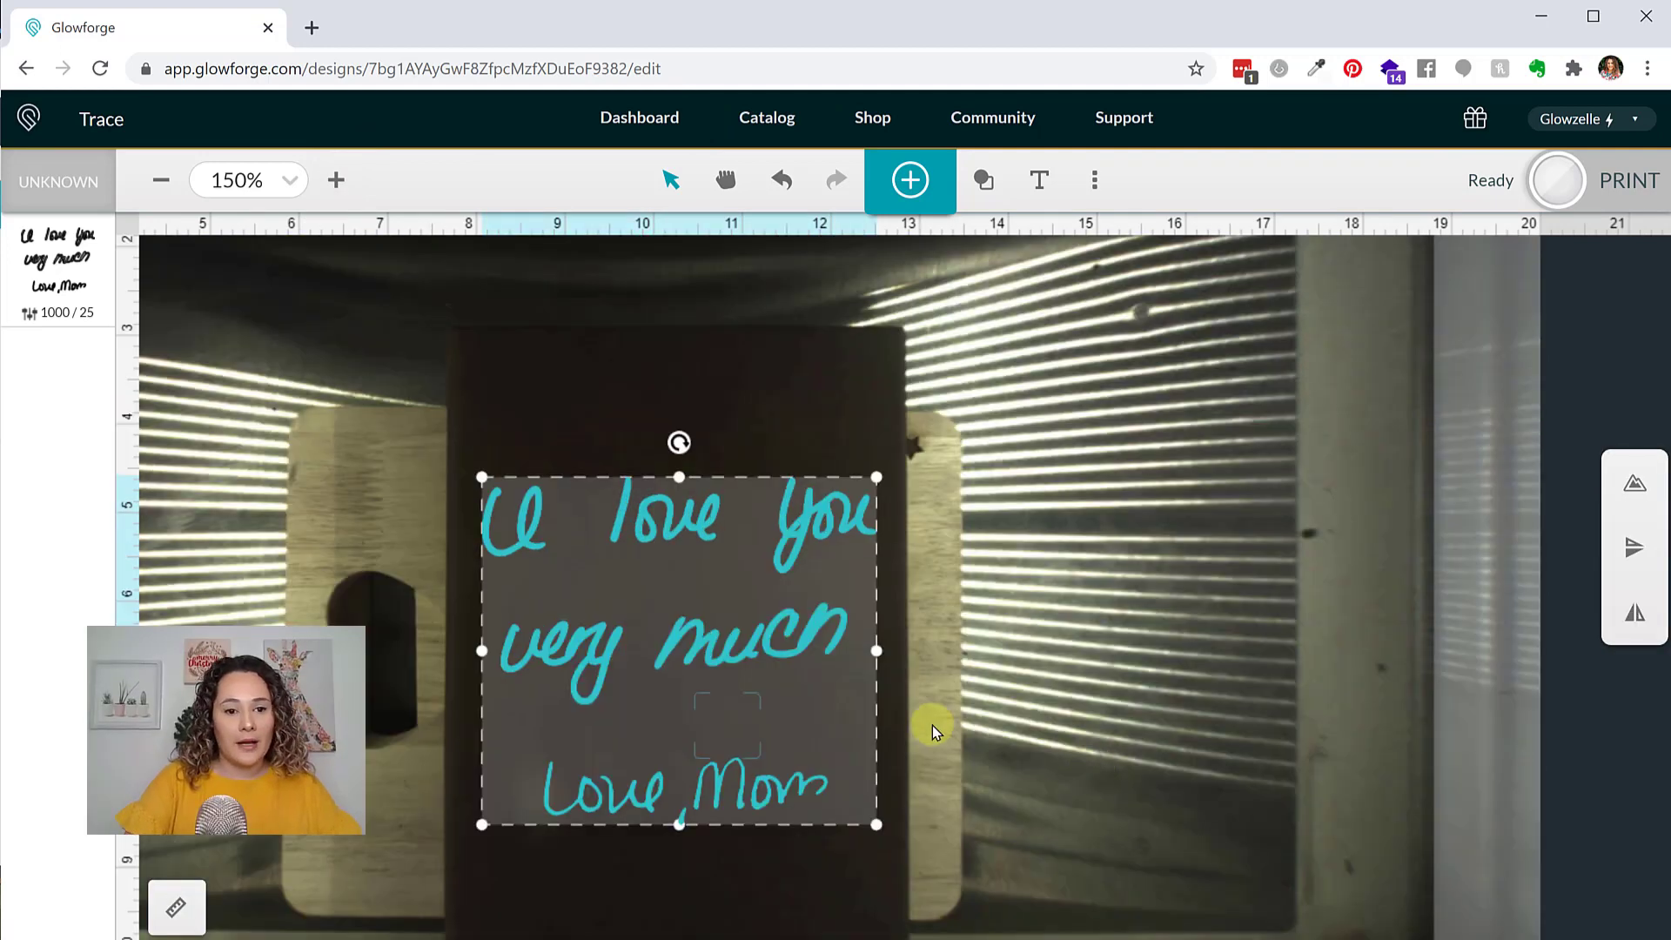
click(933, 729)
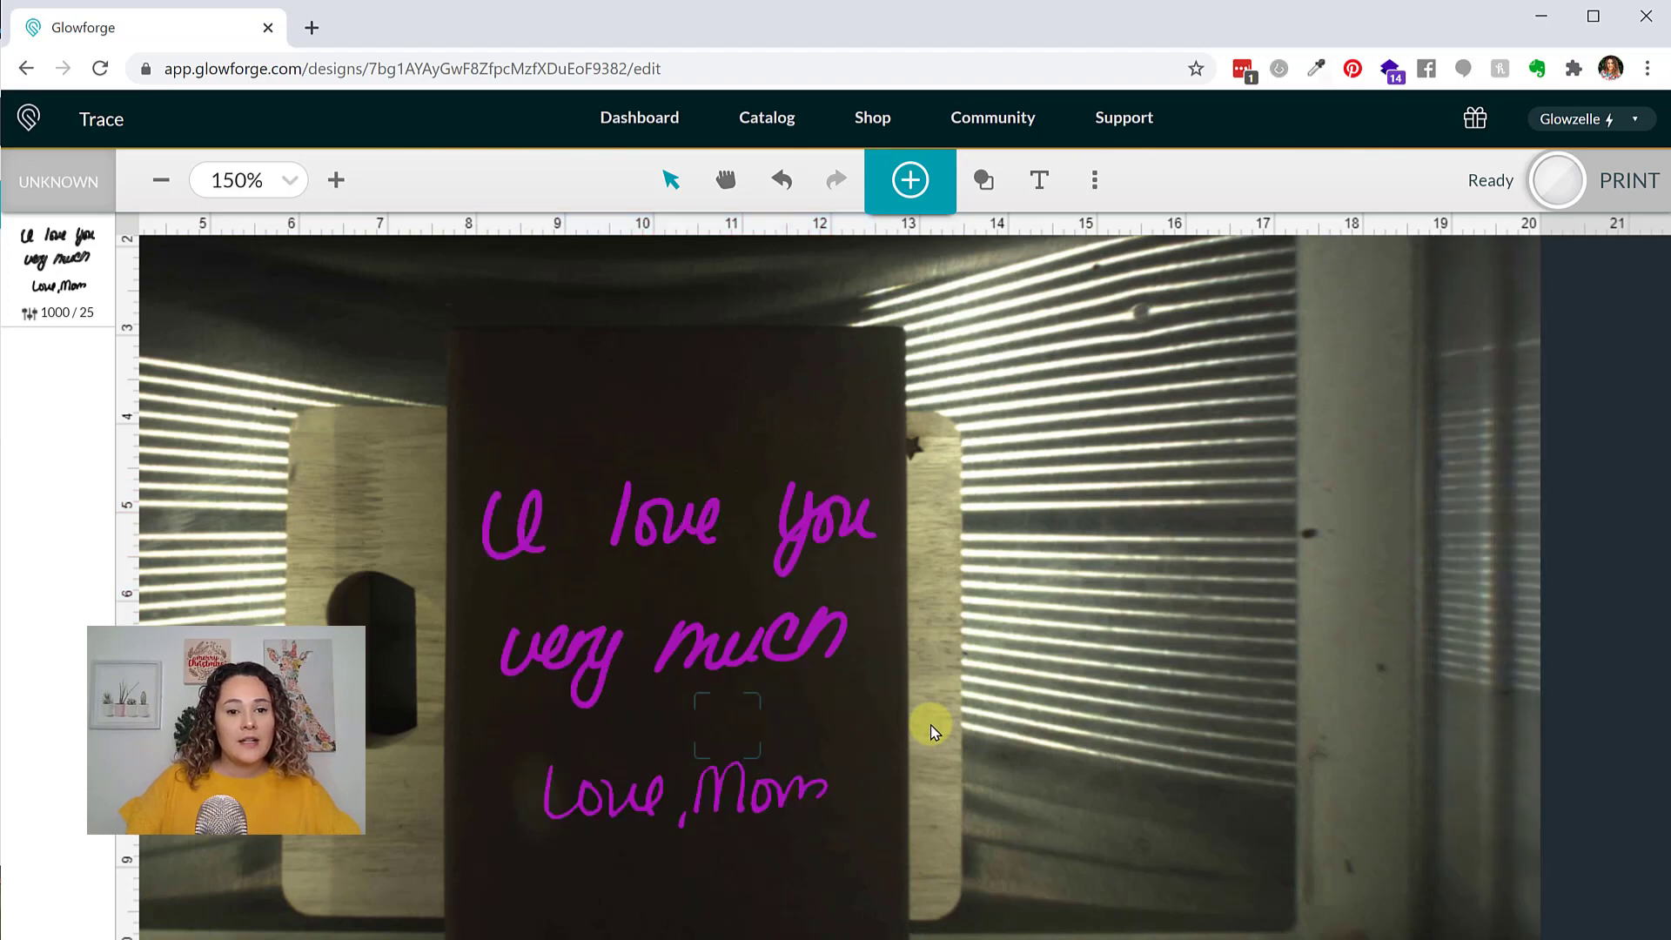
scroll(932, 727, down, 3)
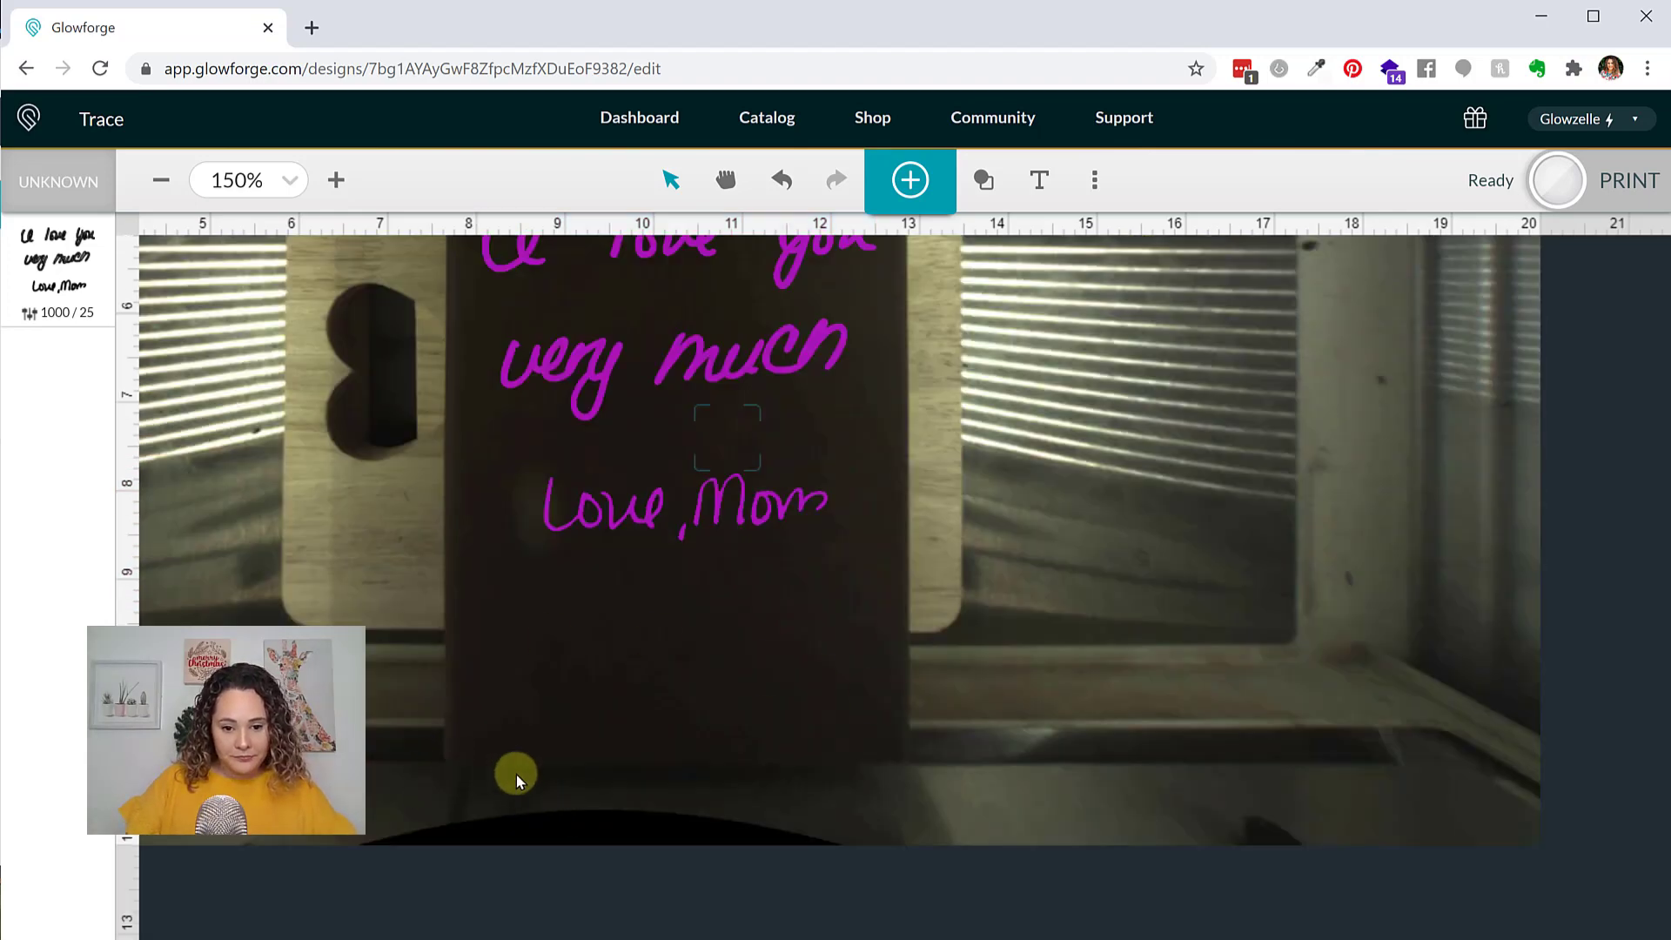
scroll(791, 777, up, 3)
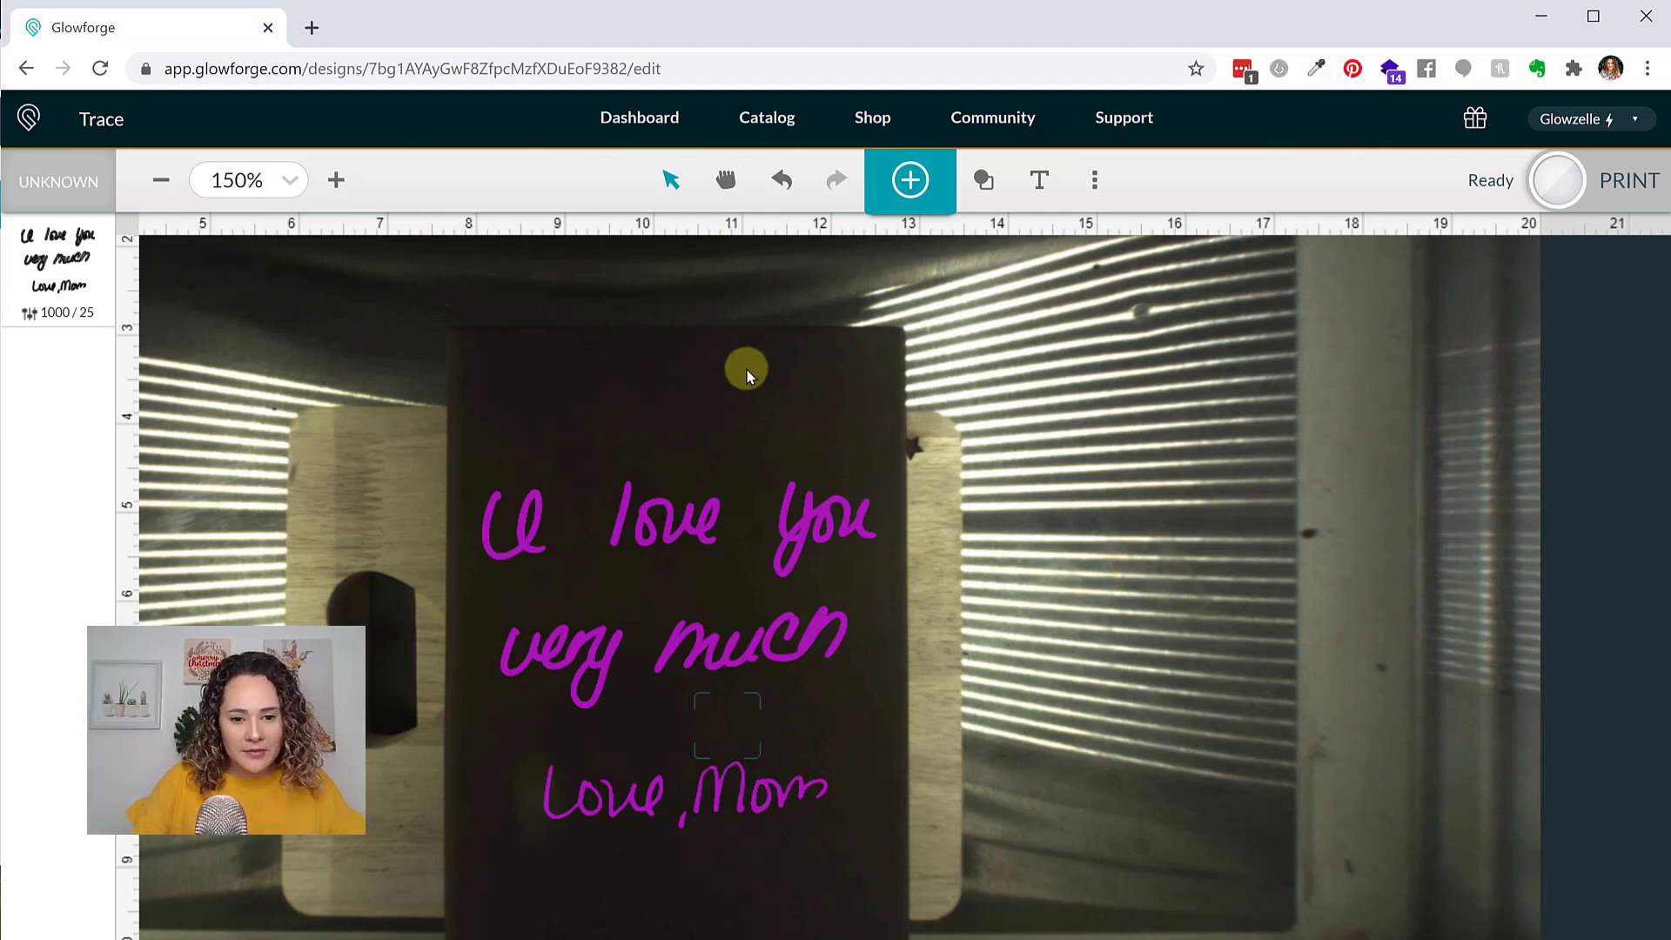
Recheck the traced handwriting's placement, then send it to PRINT
scroll(746, 403, down, 3)
scroll(618, 722, up, 3)
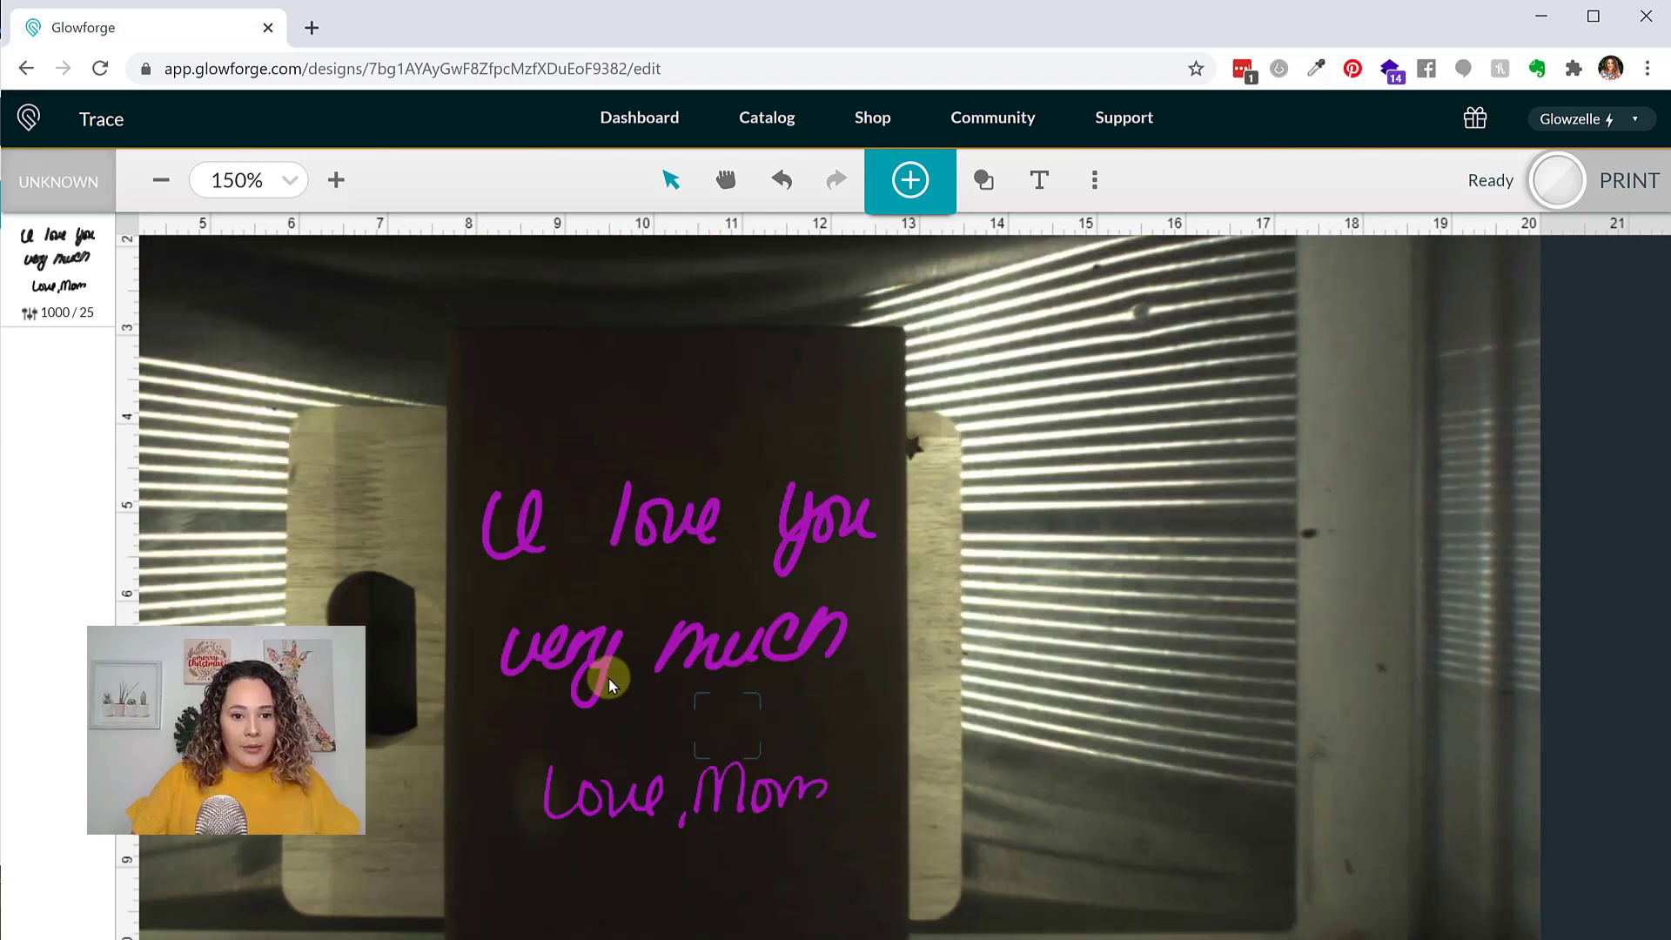
drag(409, 451, 868, 723)
drag(970, 832, 984, 845)
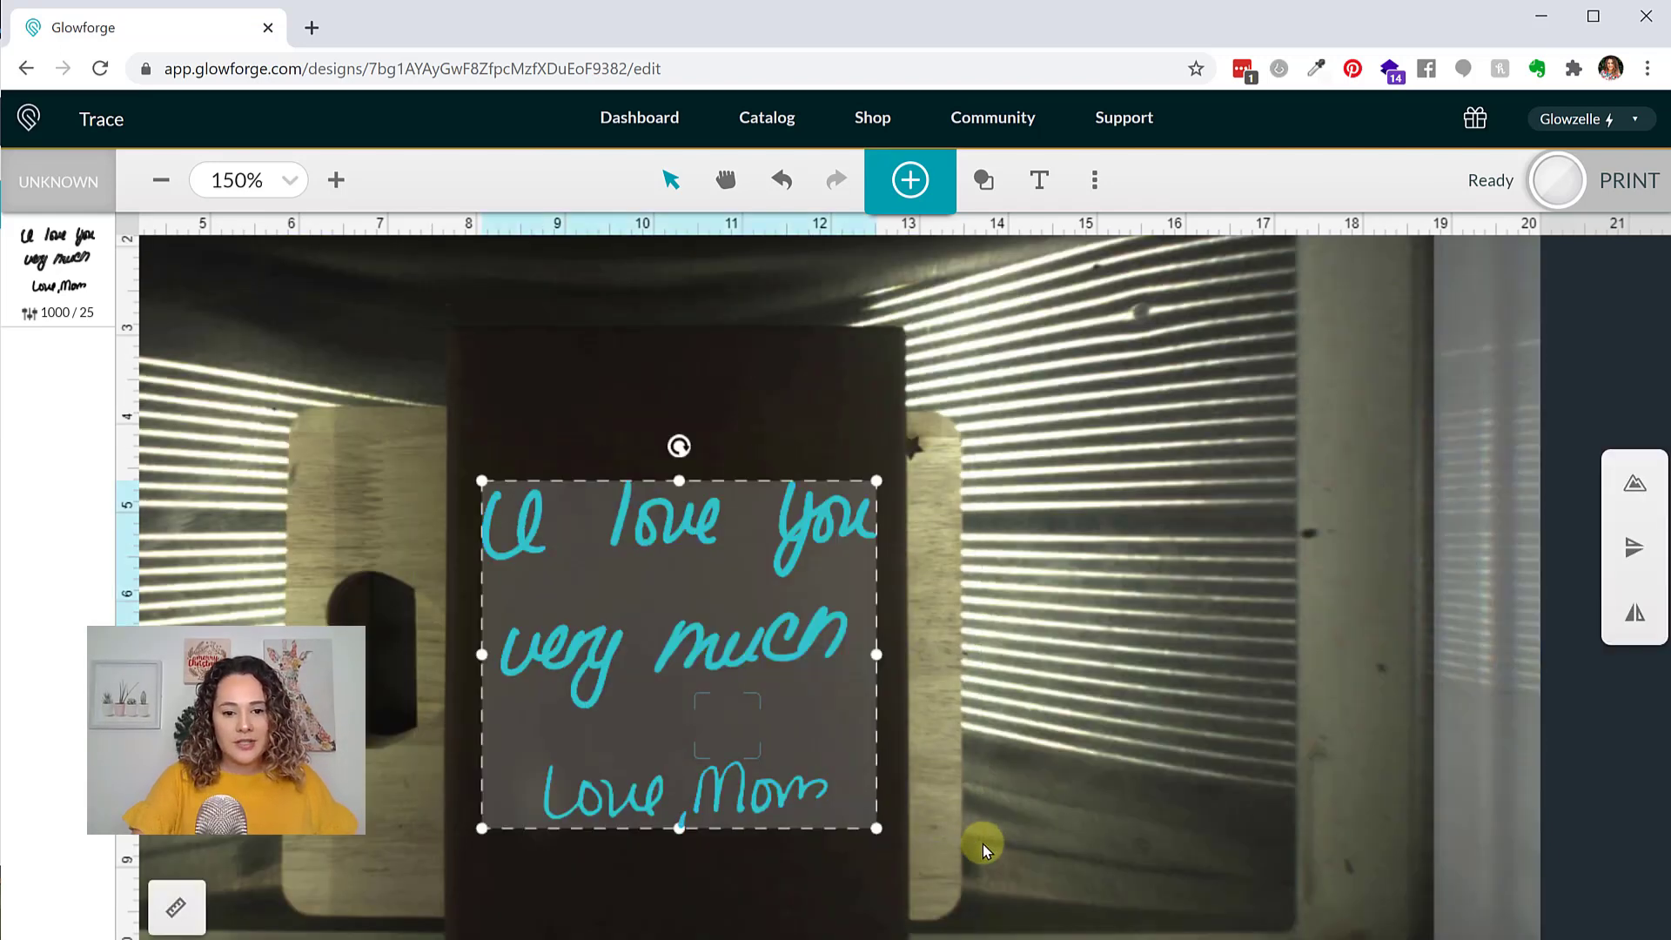
click(1023, 757)
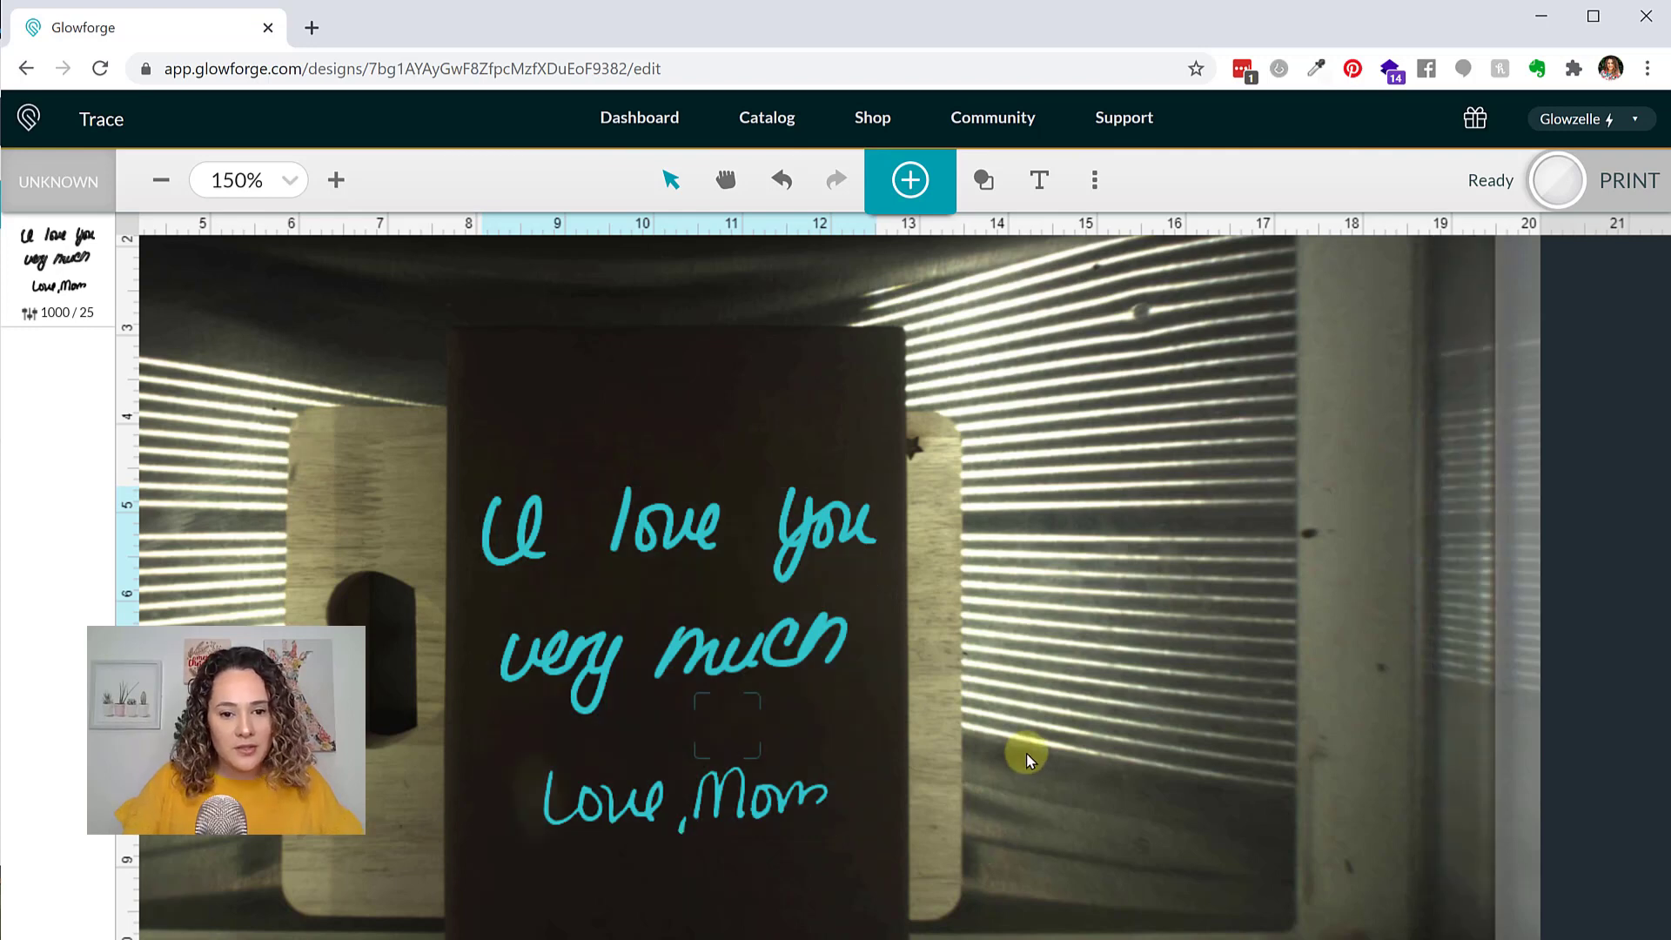
scroll(698, 406, down, 3)
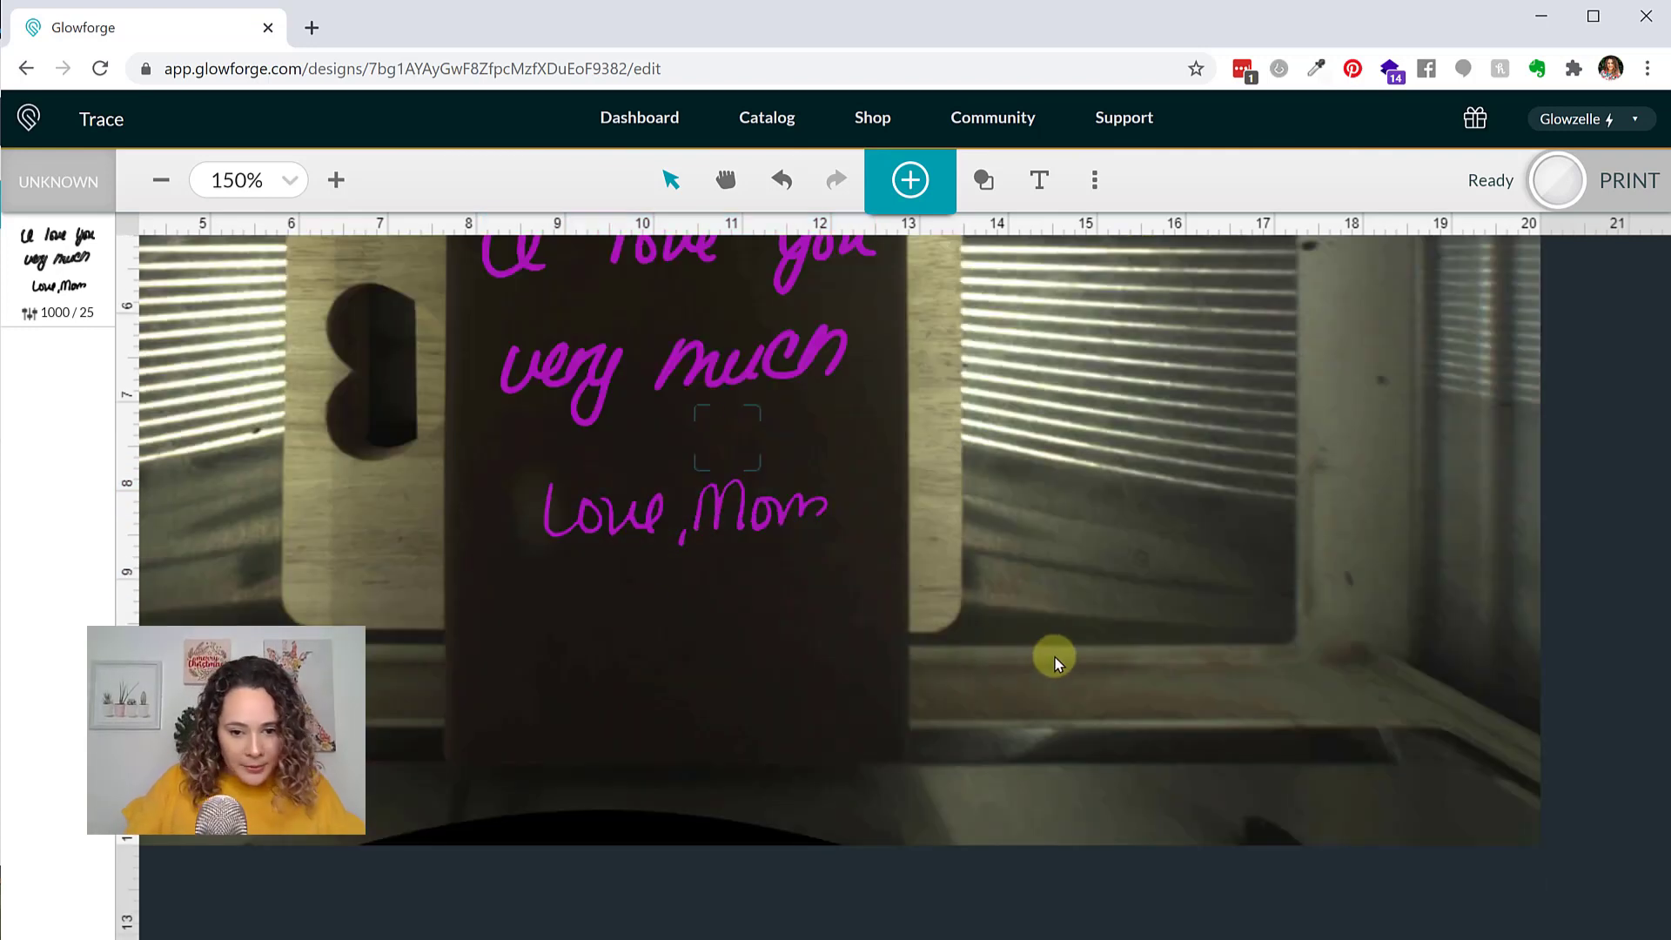
scroll(977, 672, up, 3)
click(1630, 188)
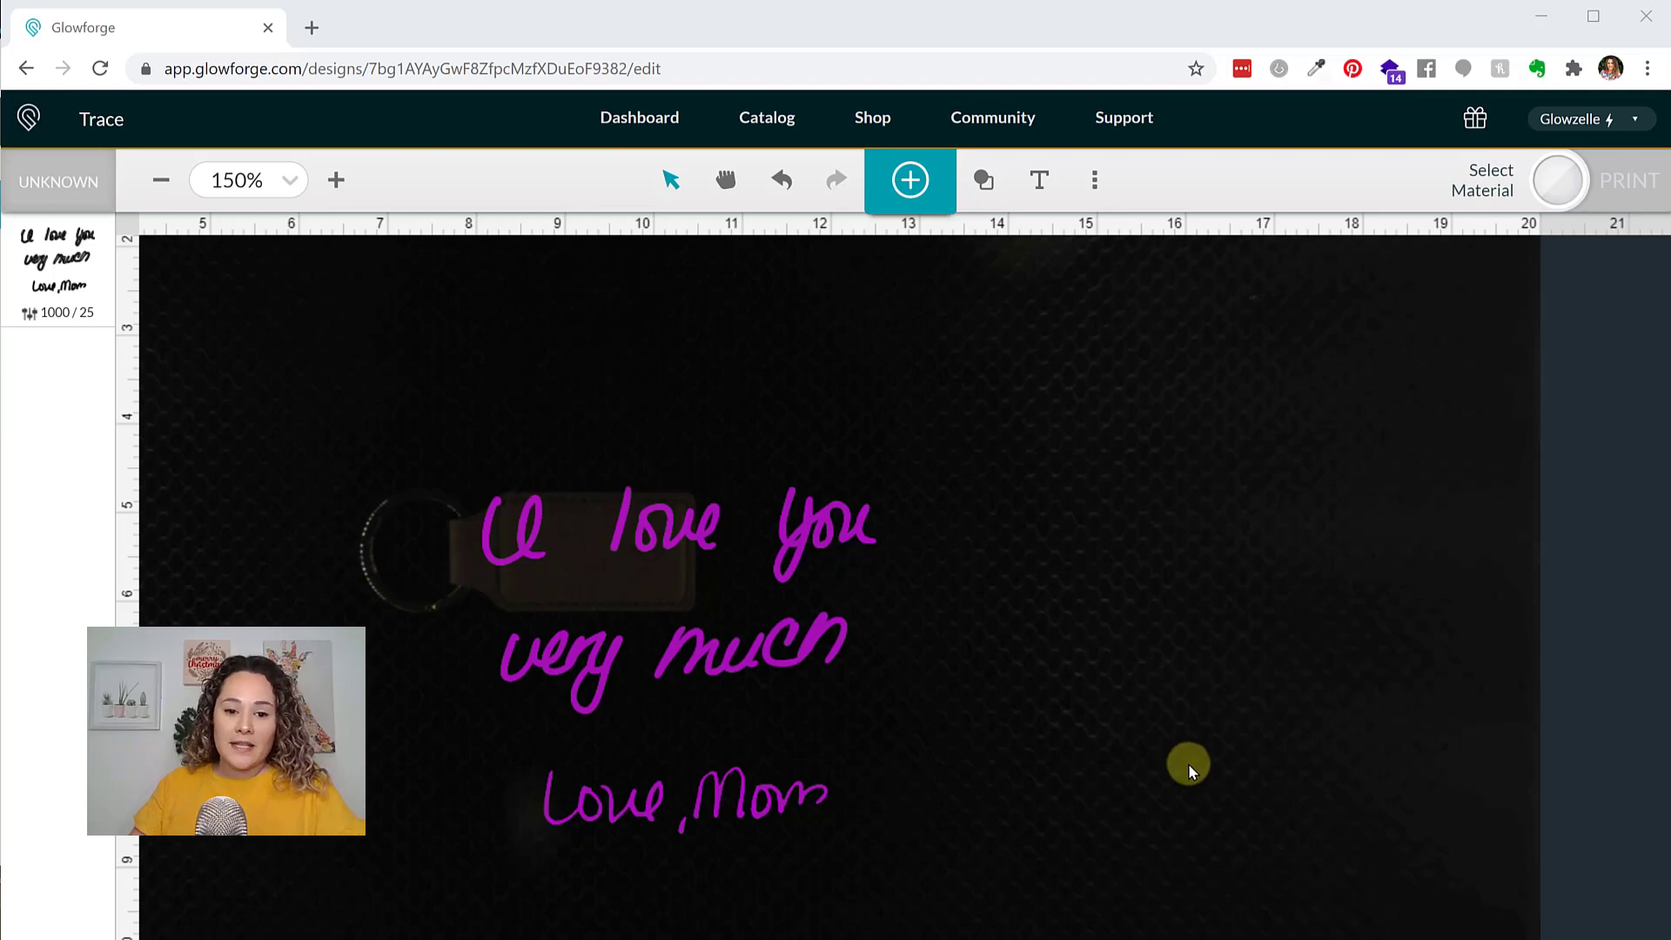
Delete the top two 'I love you very much' lines, then use Set Focus on the keychain
drag(423, 389, 987, 726)
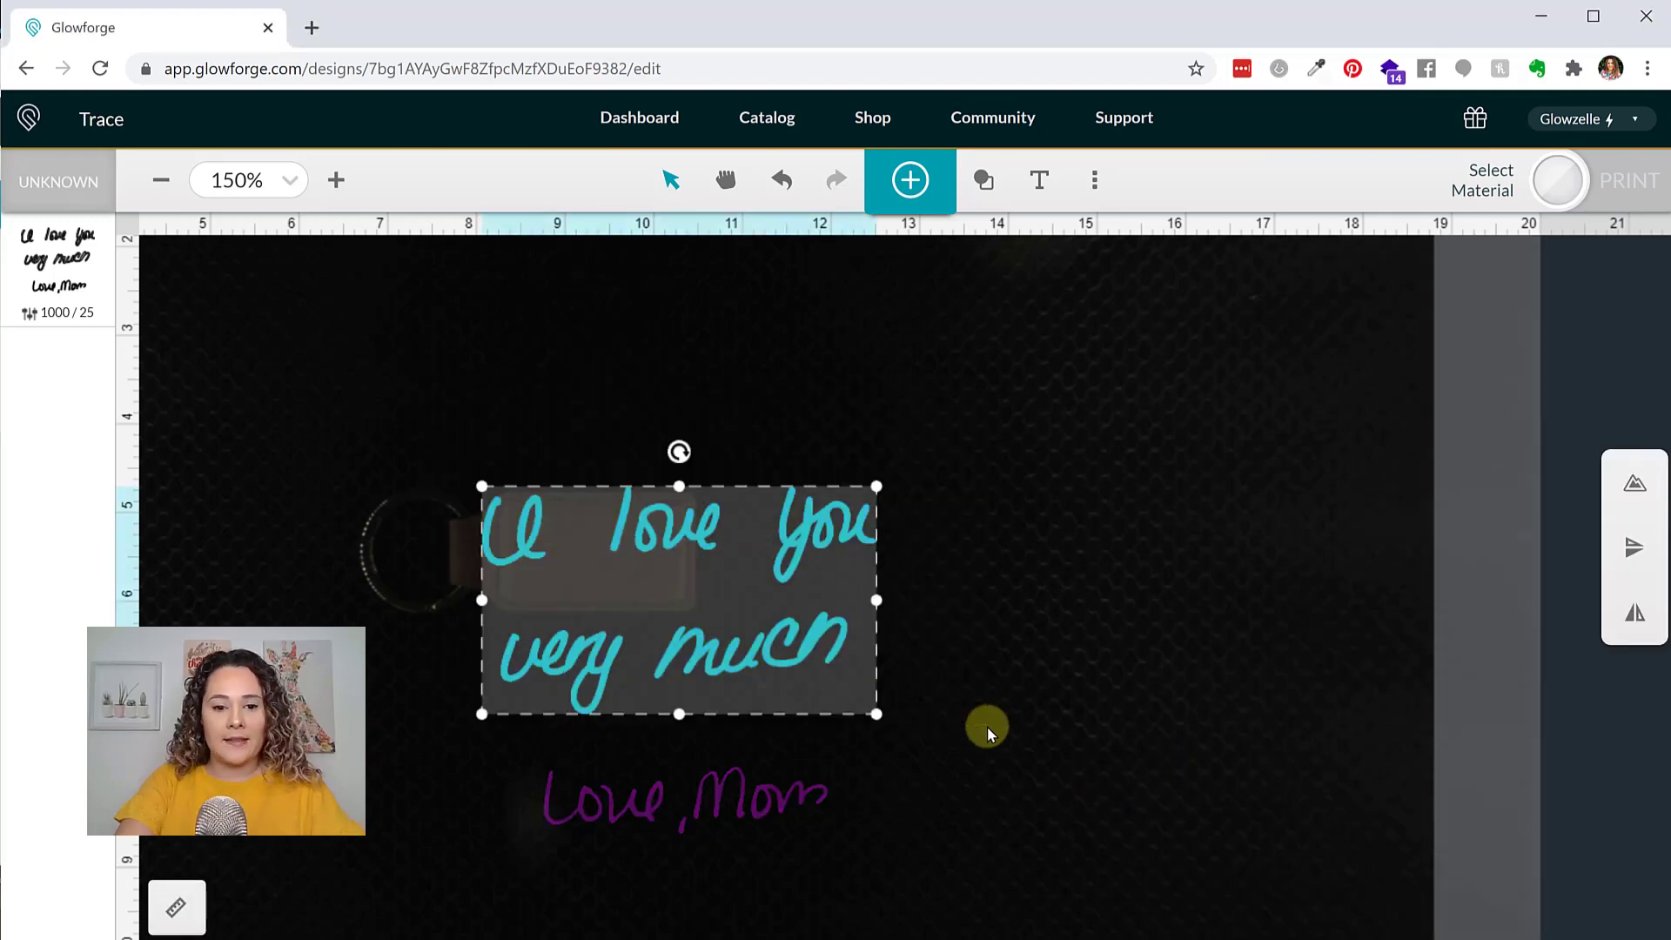
key(Delete)
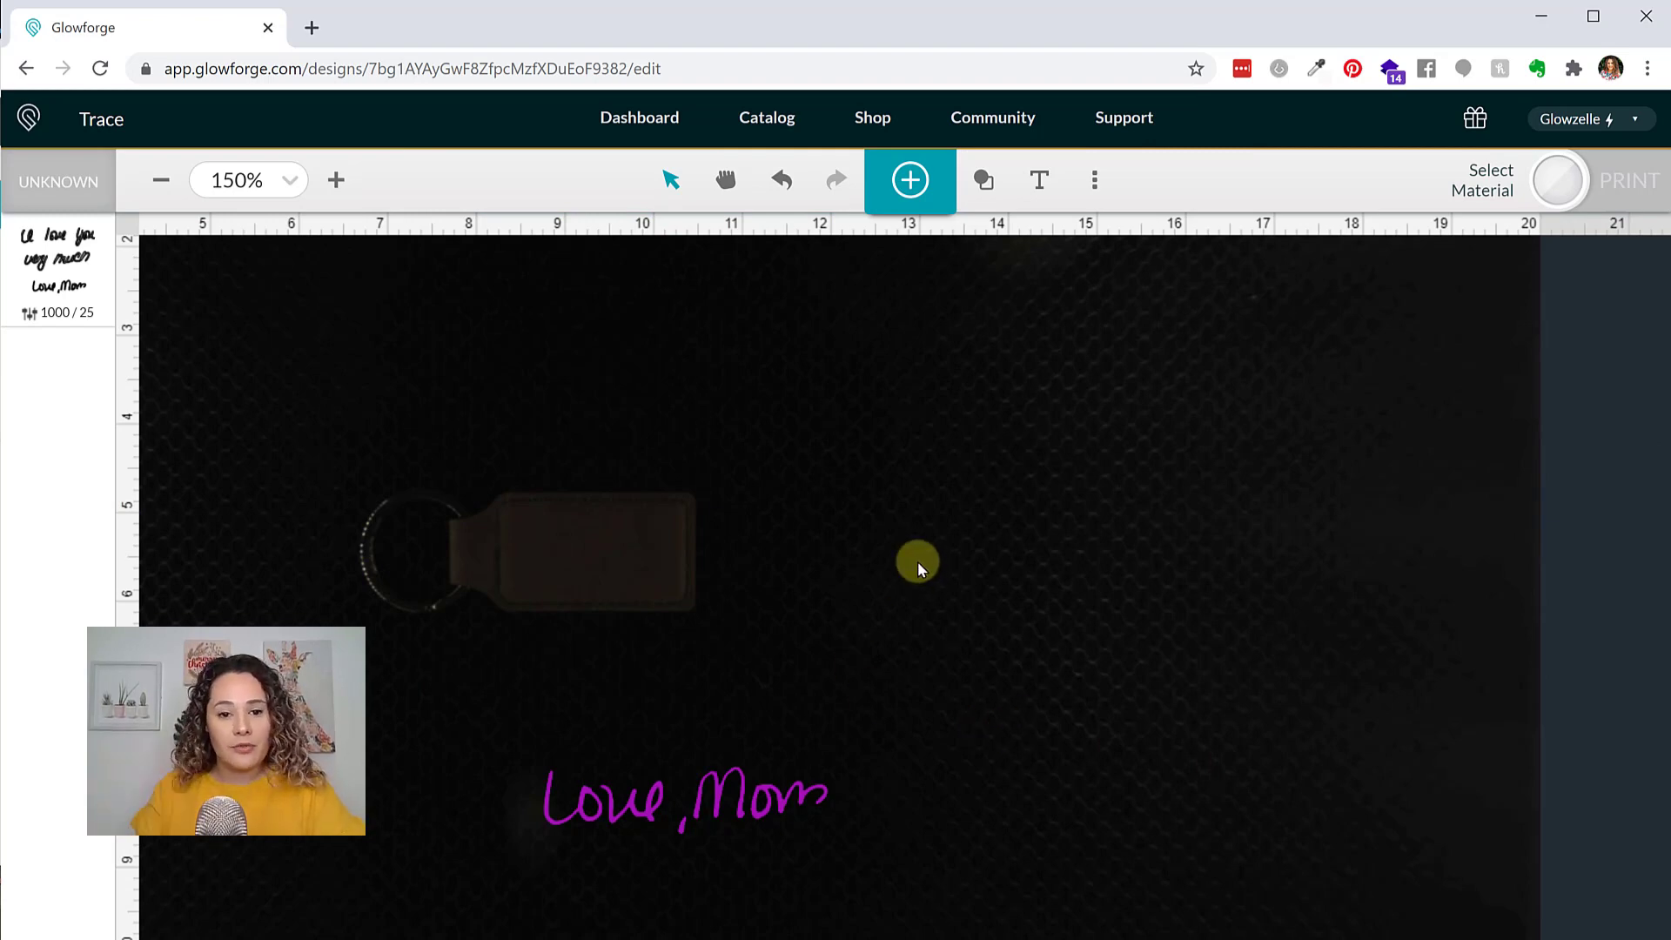
click(1101, 183)
click(1007, 294)
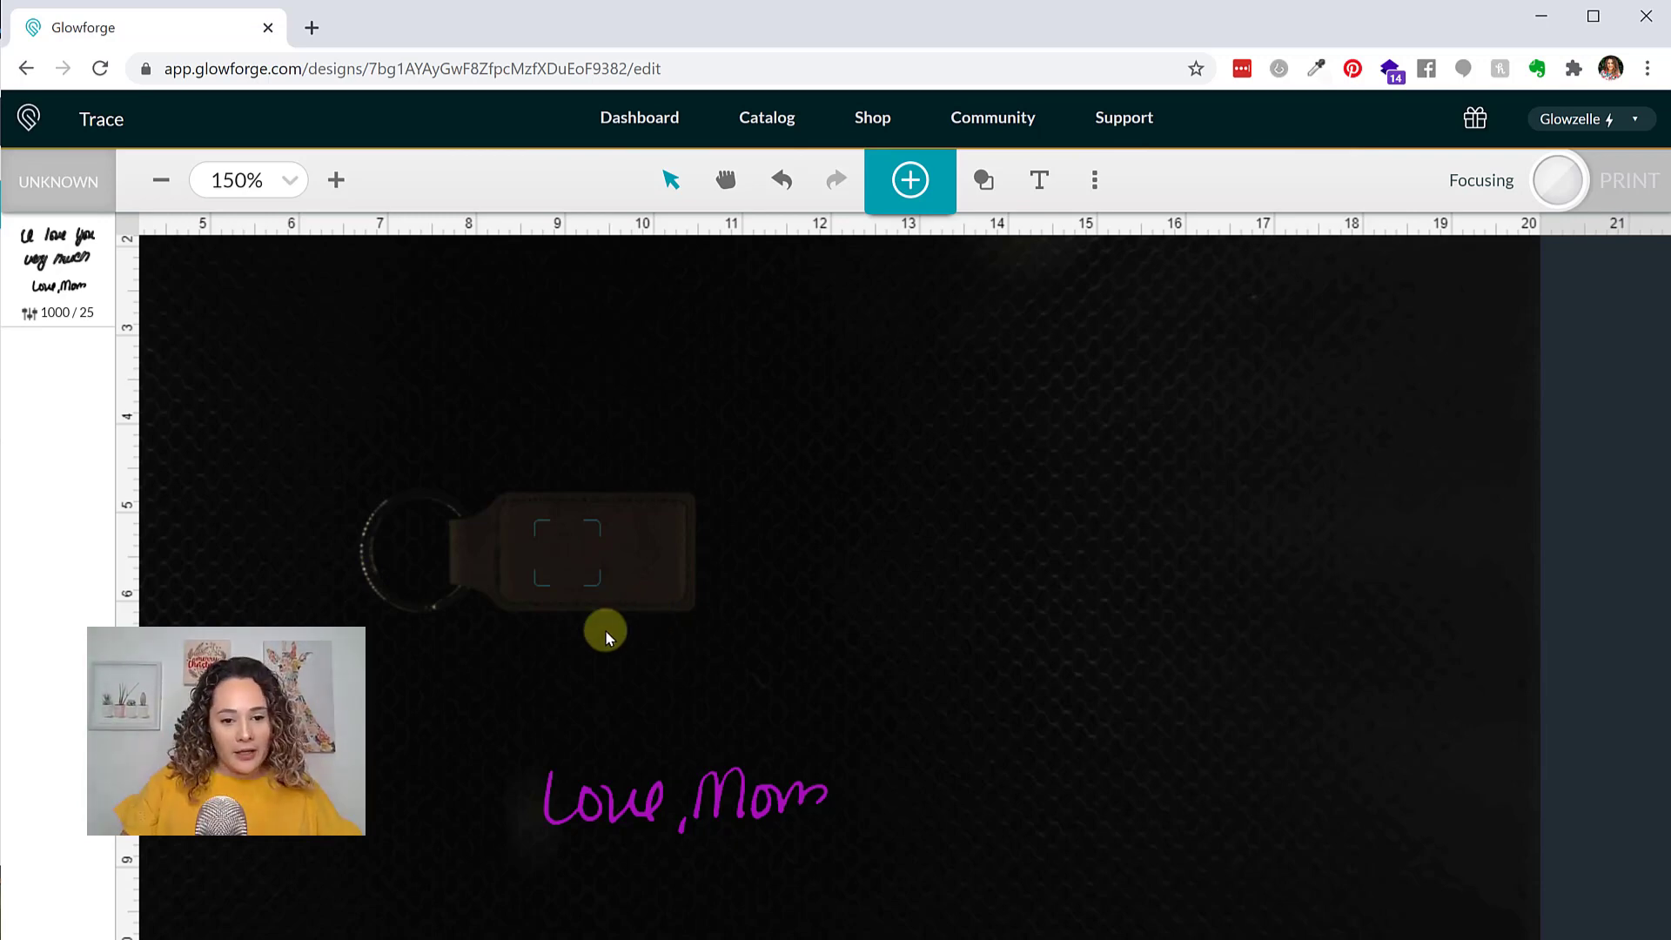
Move the 'Love, Mom' signature onto the keychain tag and check its fit
drag(468, 689, 940, 858)
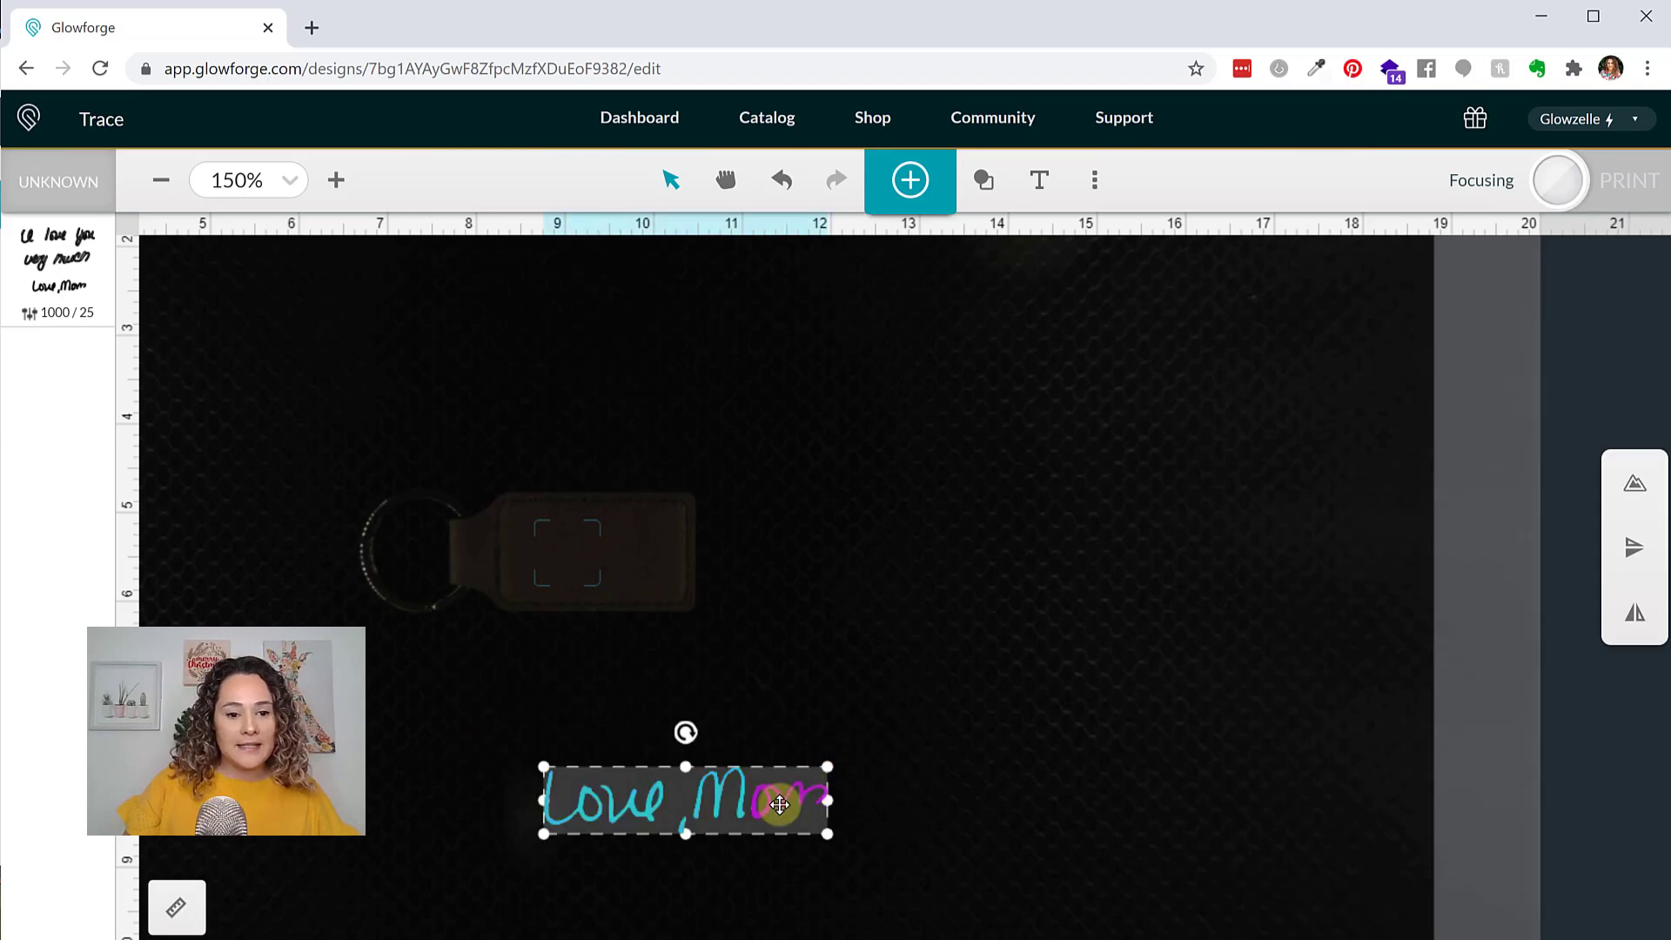
drag(776, 795, 635, 552)
click(825, 541)
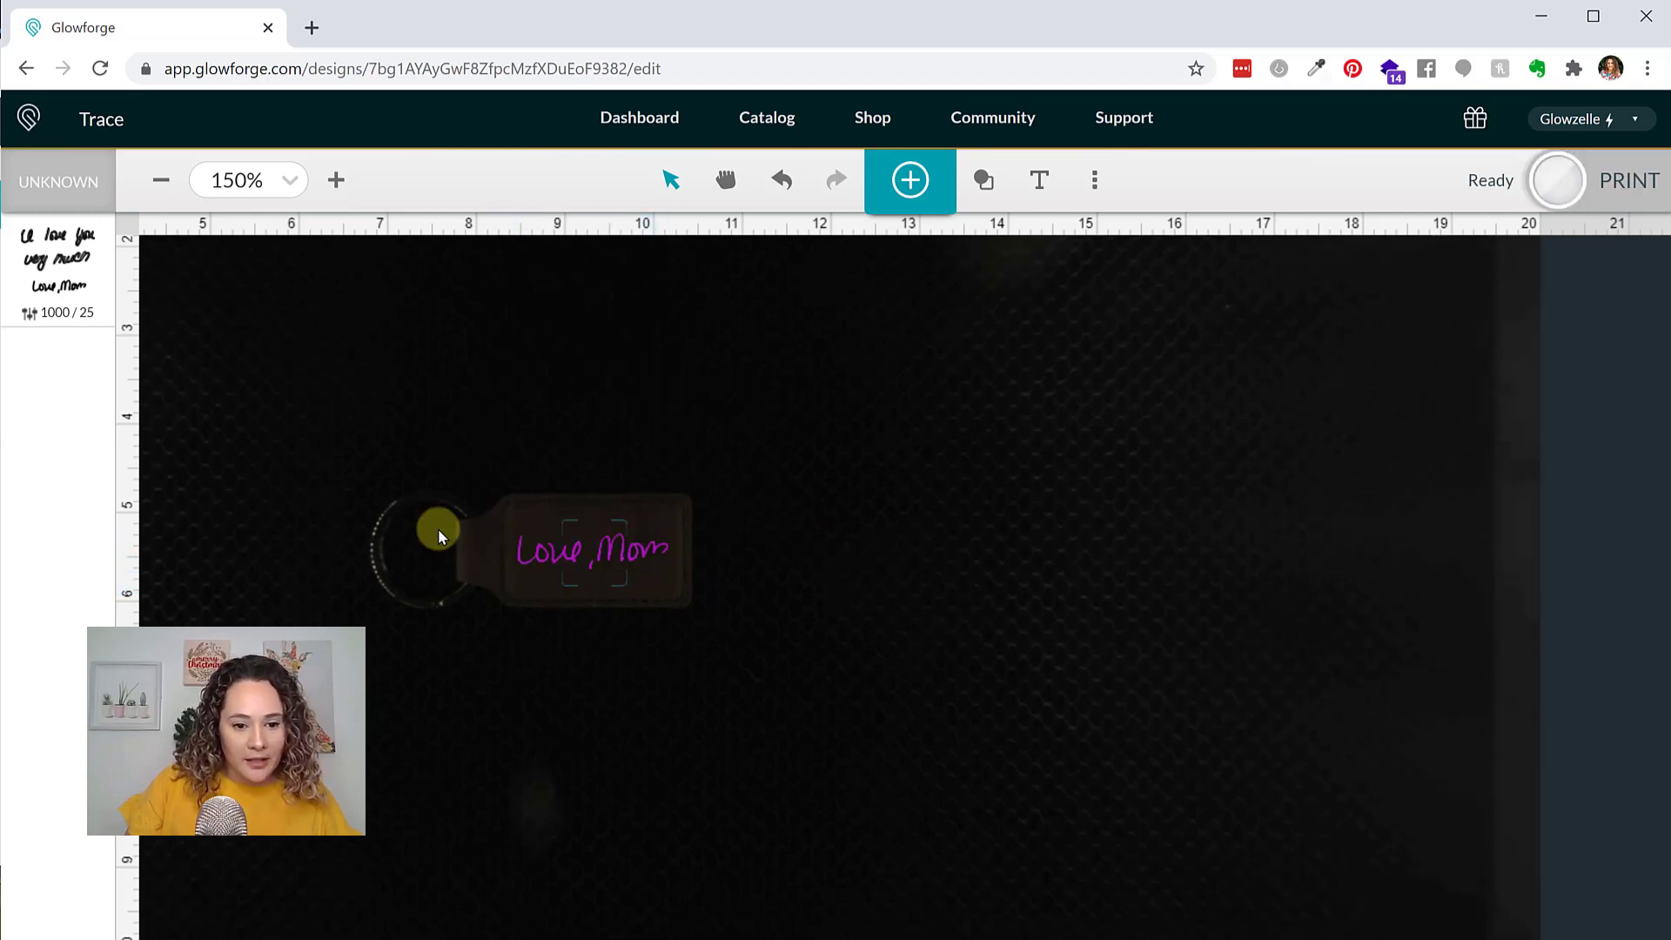
click(663, 548)
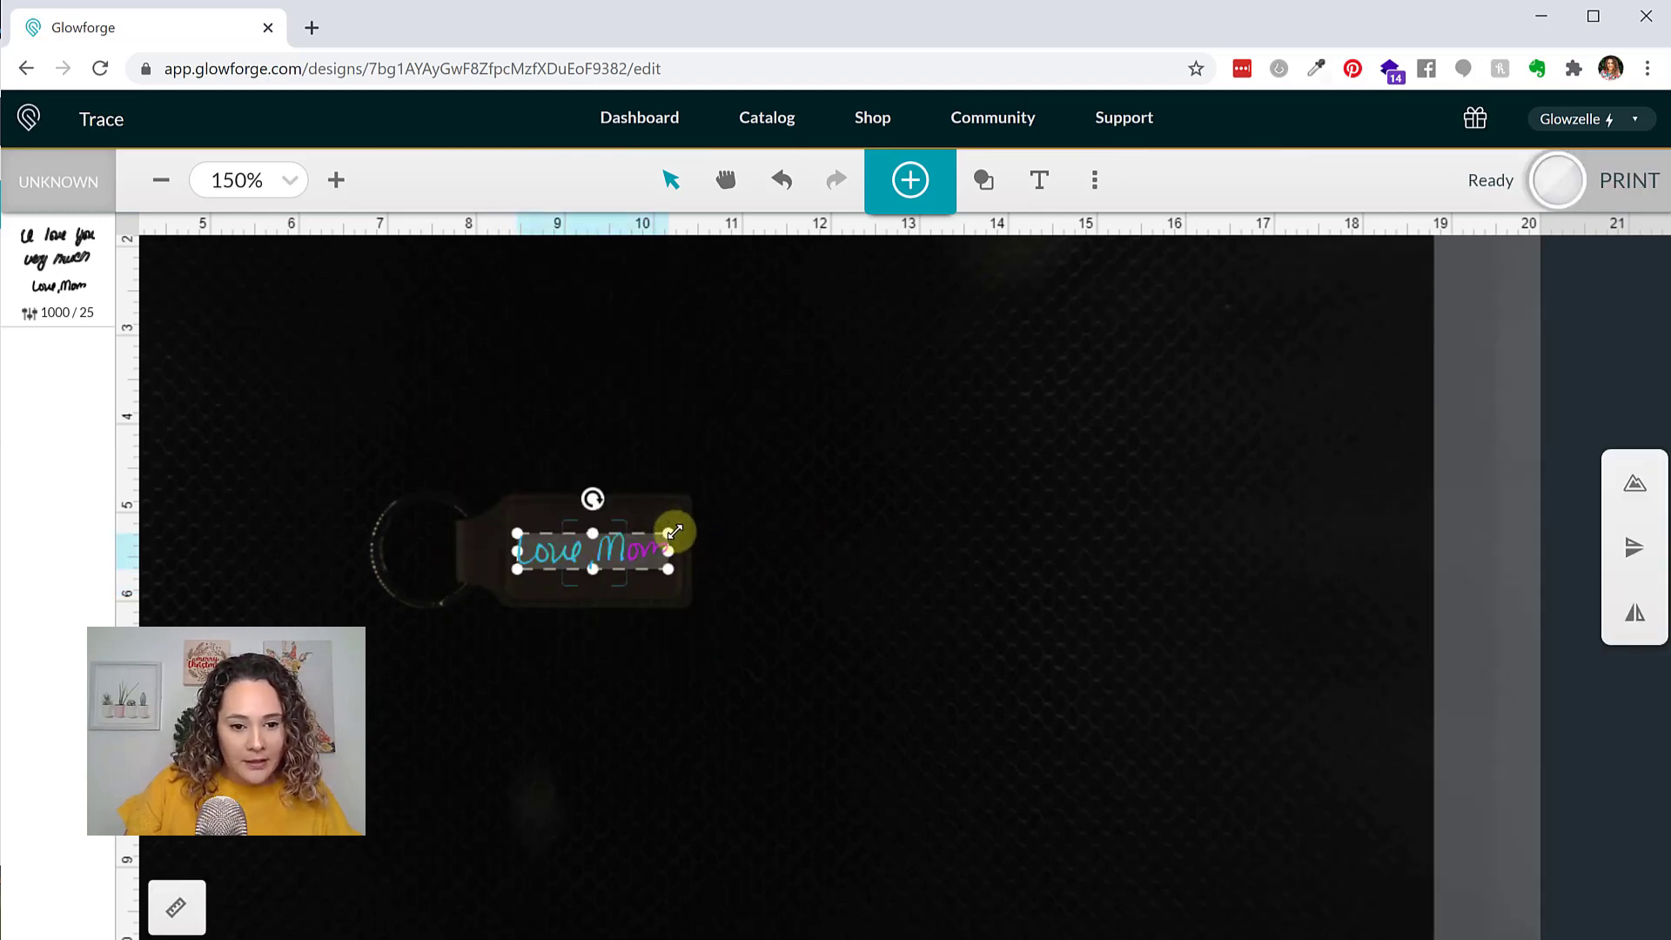
click(755, 517)
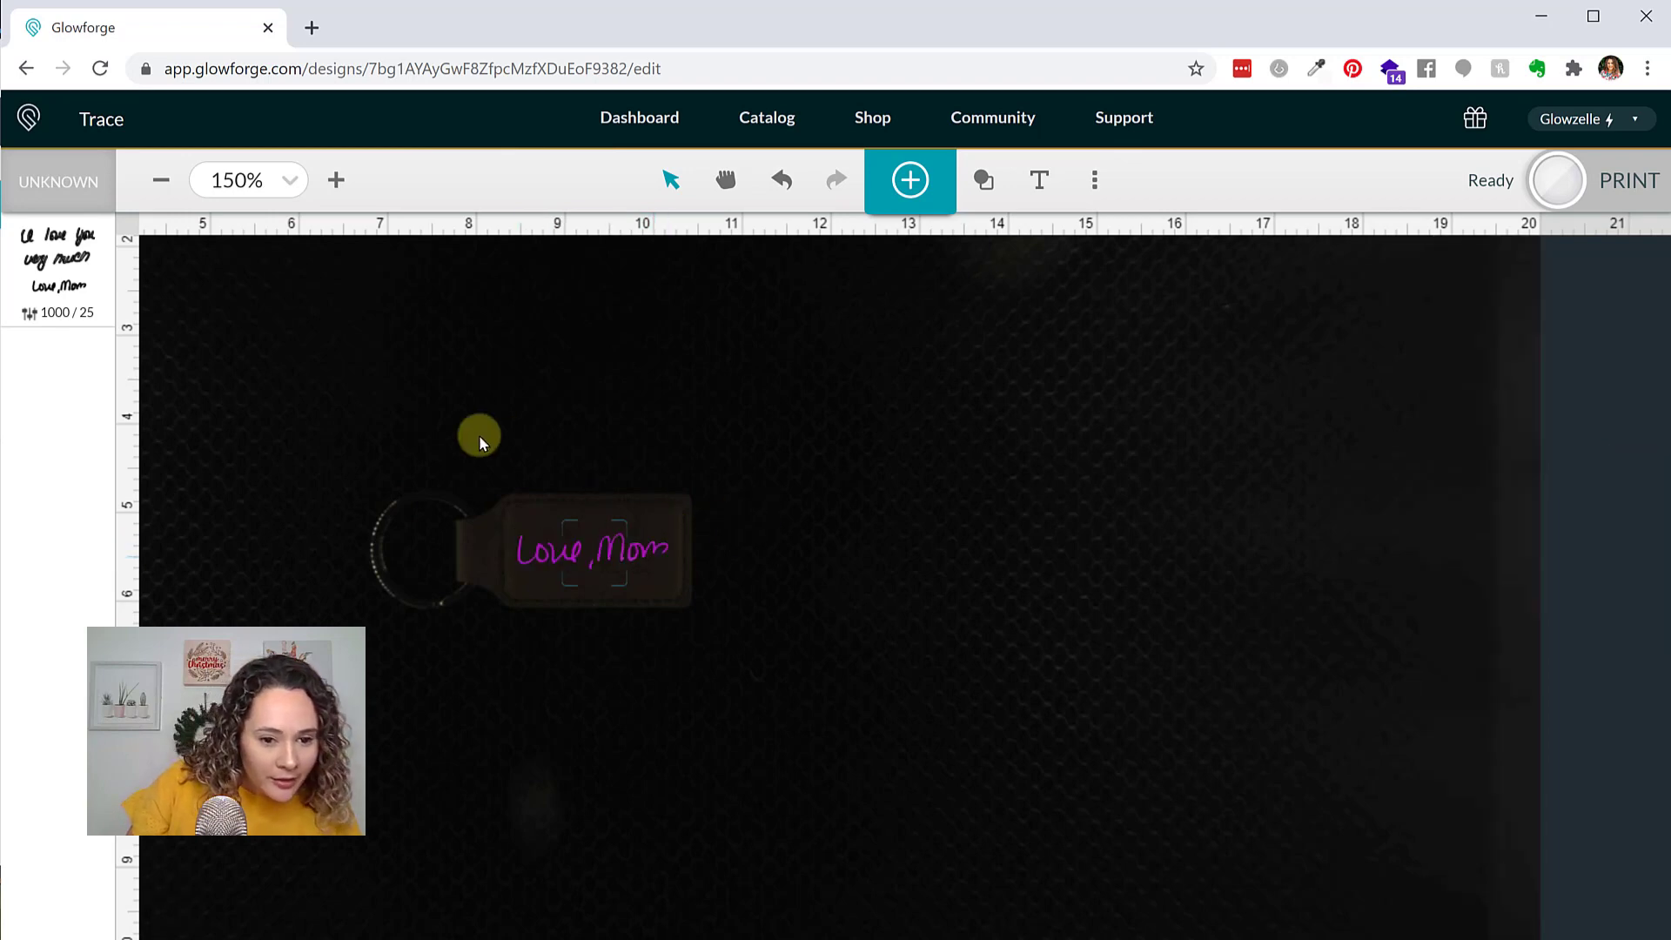
drag(471, 435, 726, 672)
click(684, 619)
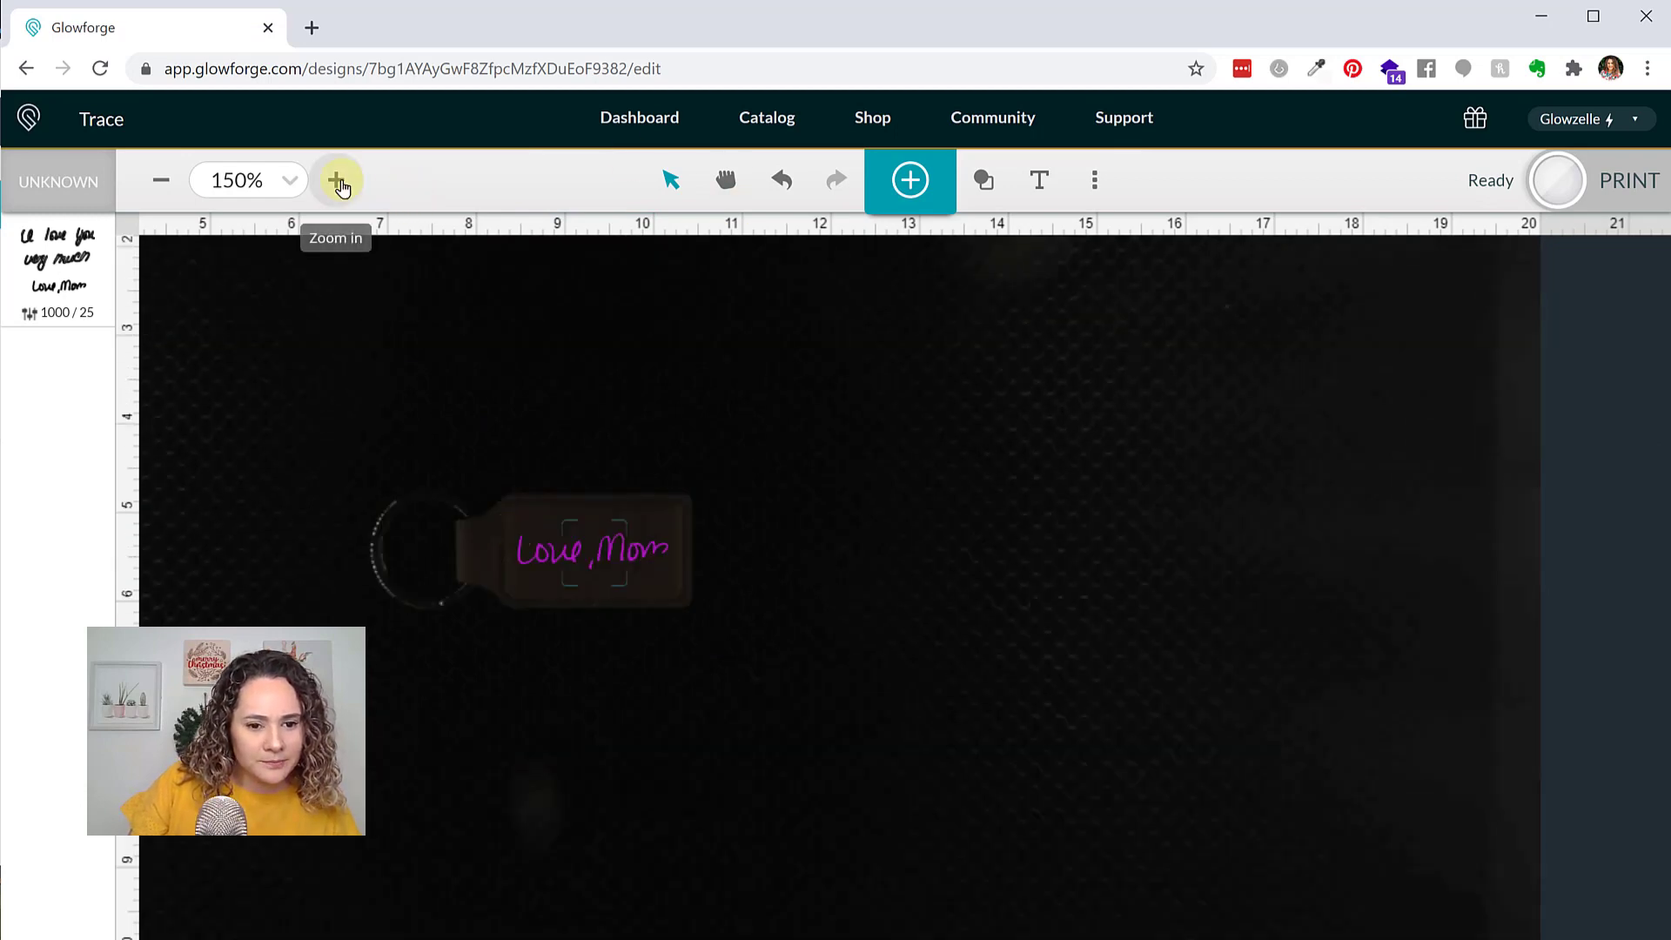
Zoom in to 200% and fine-tune 'Love, Mom' so it's centred on the tag
click(339, 186)
drag(356, 389, 654, 669)
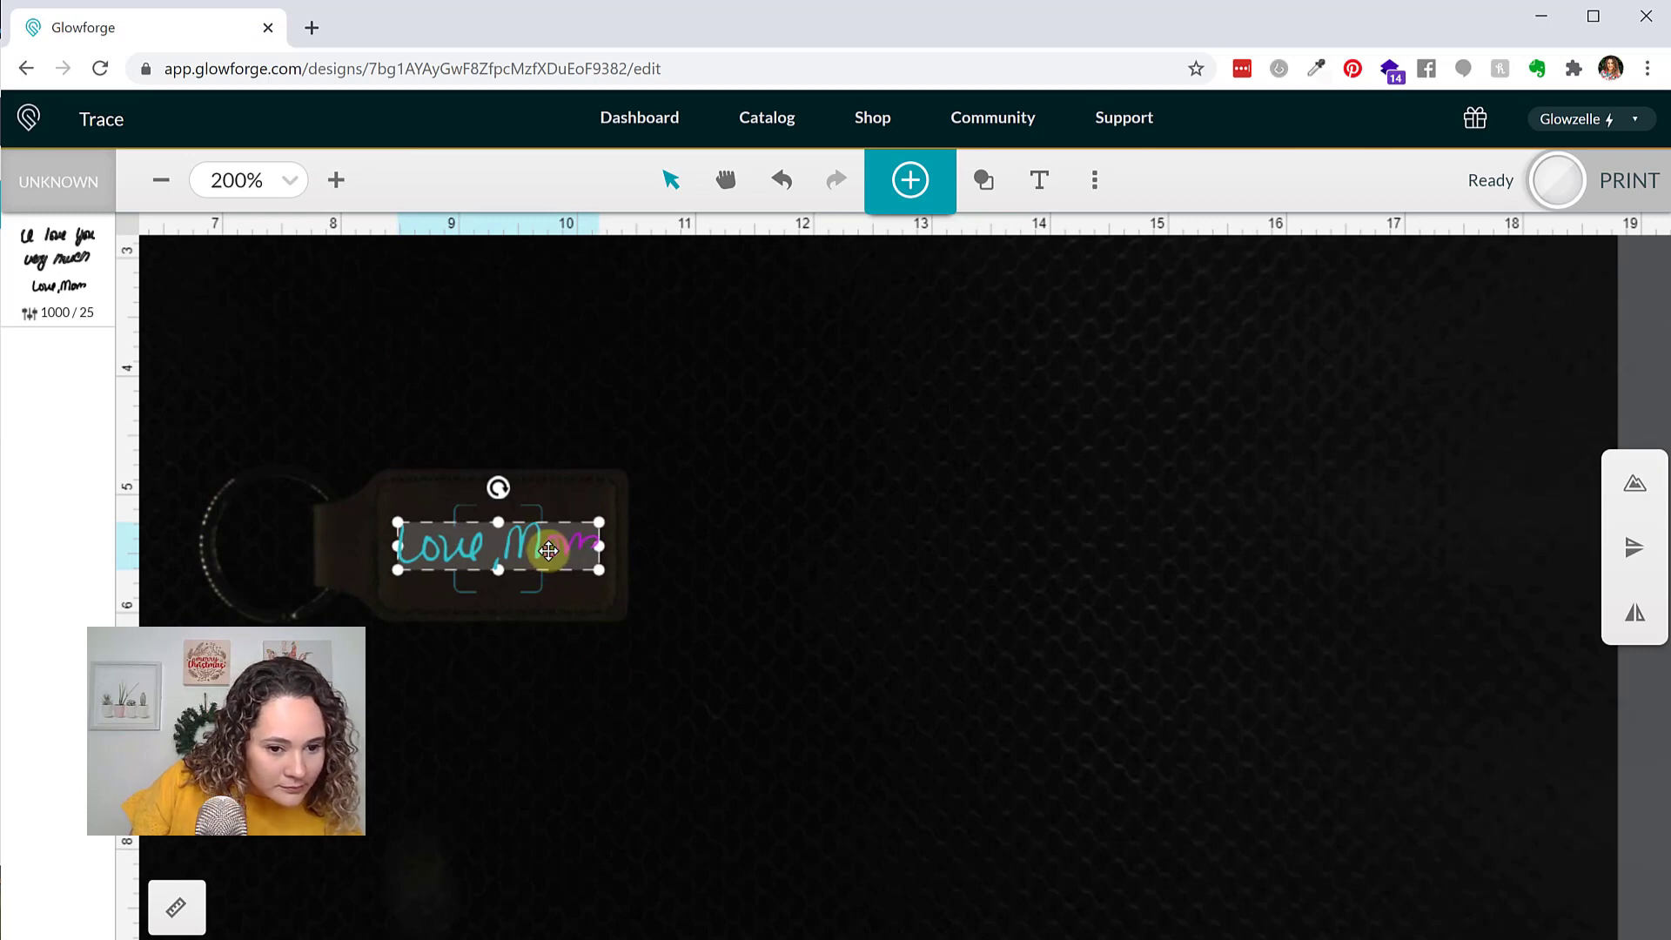
click(730, 576)
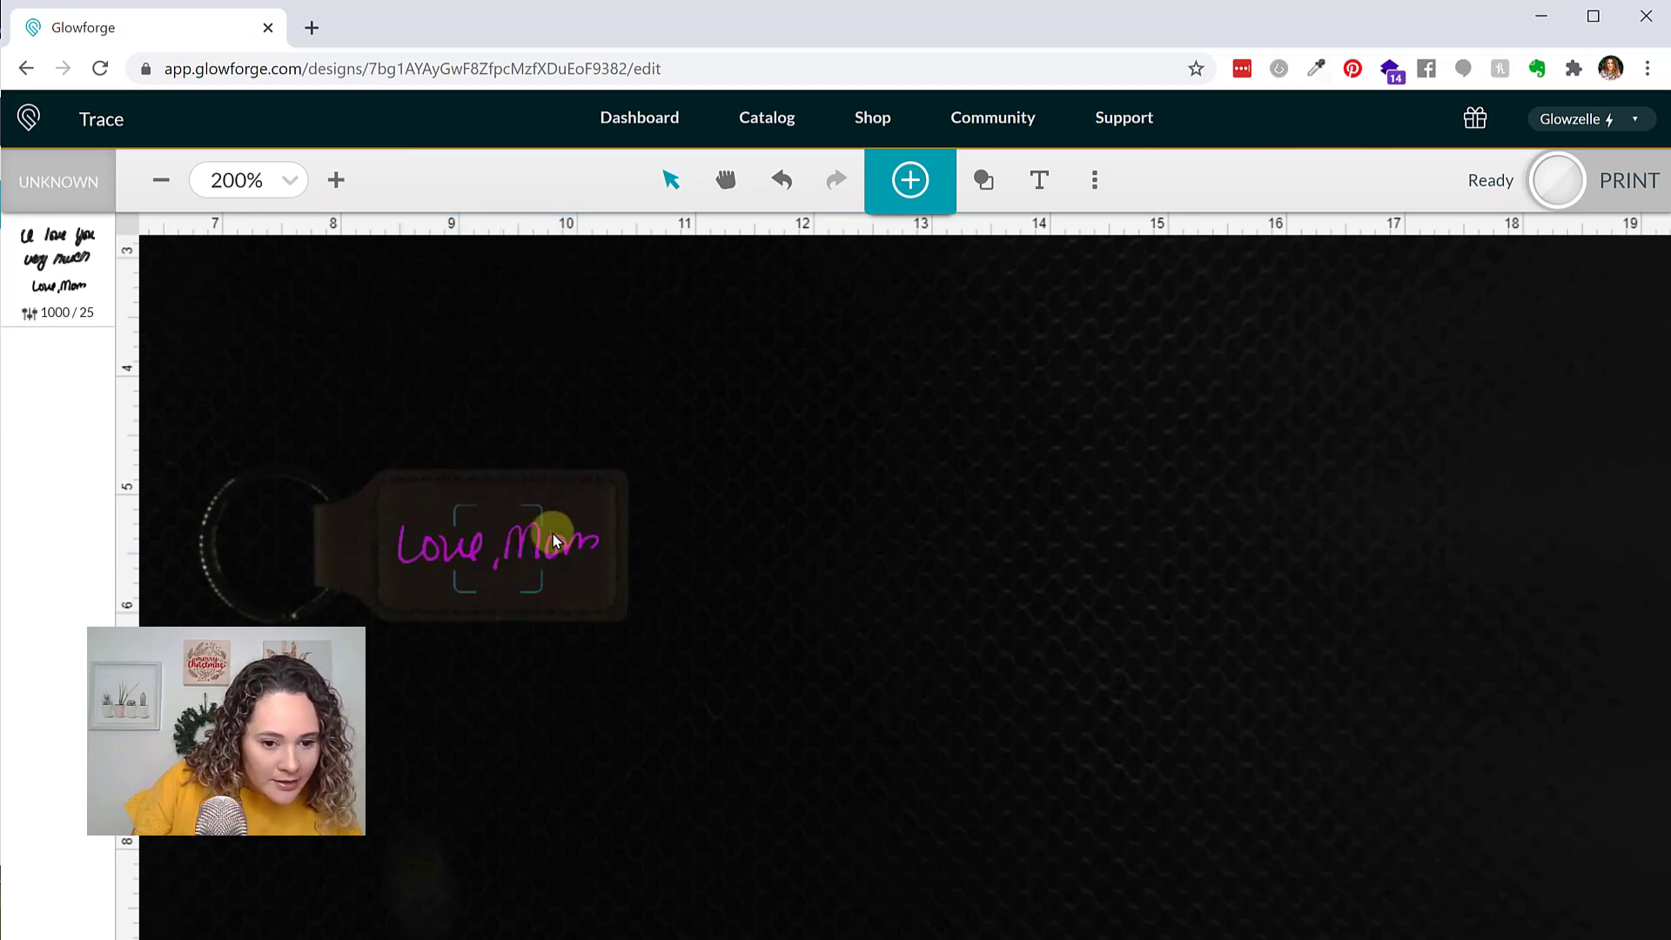
drag(332, 430, 703, 655)
click(792, 584)
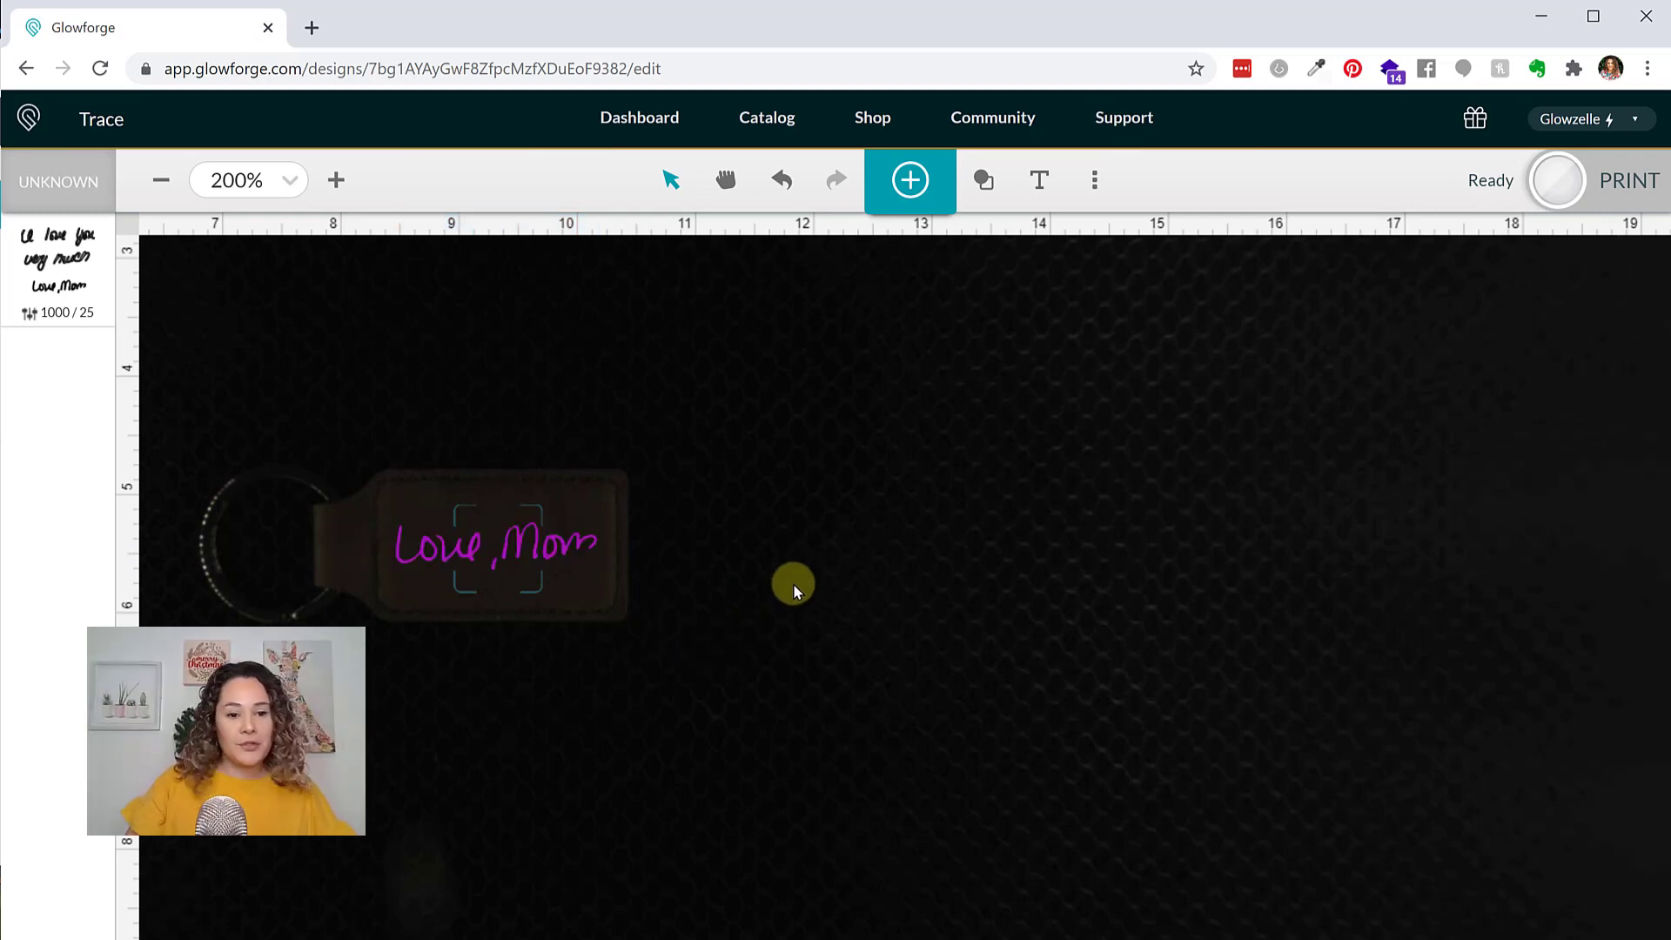
Send the 'Love, Mom' keychain design to PRINT
click(1632, 183)
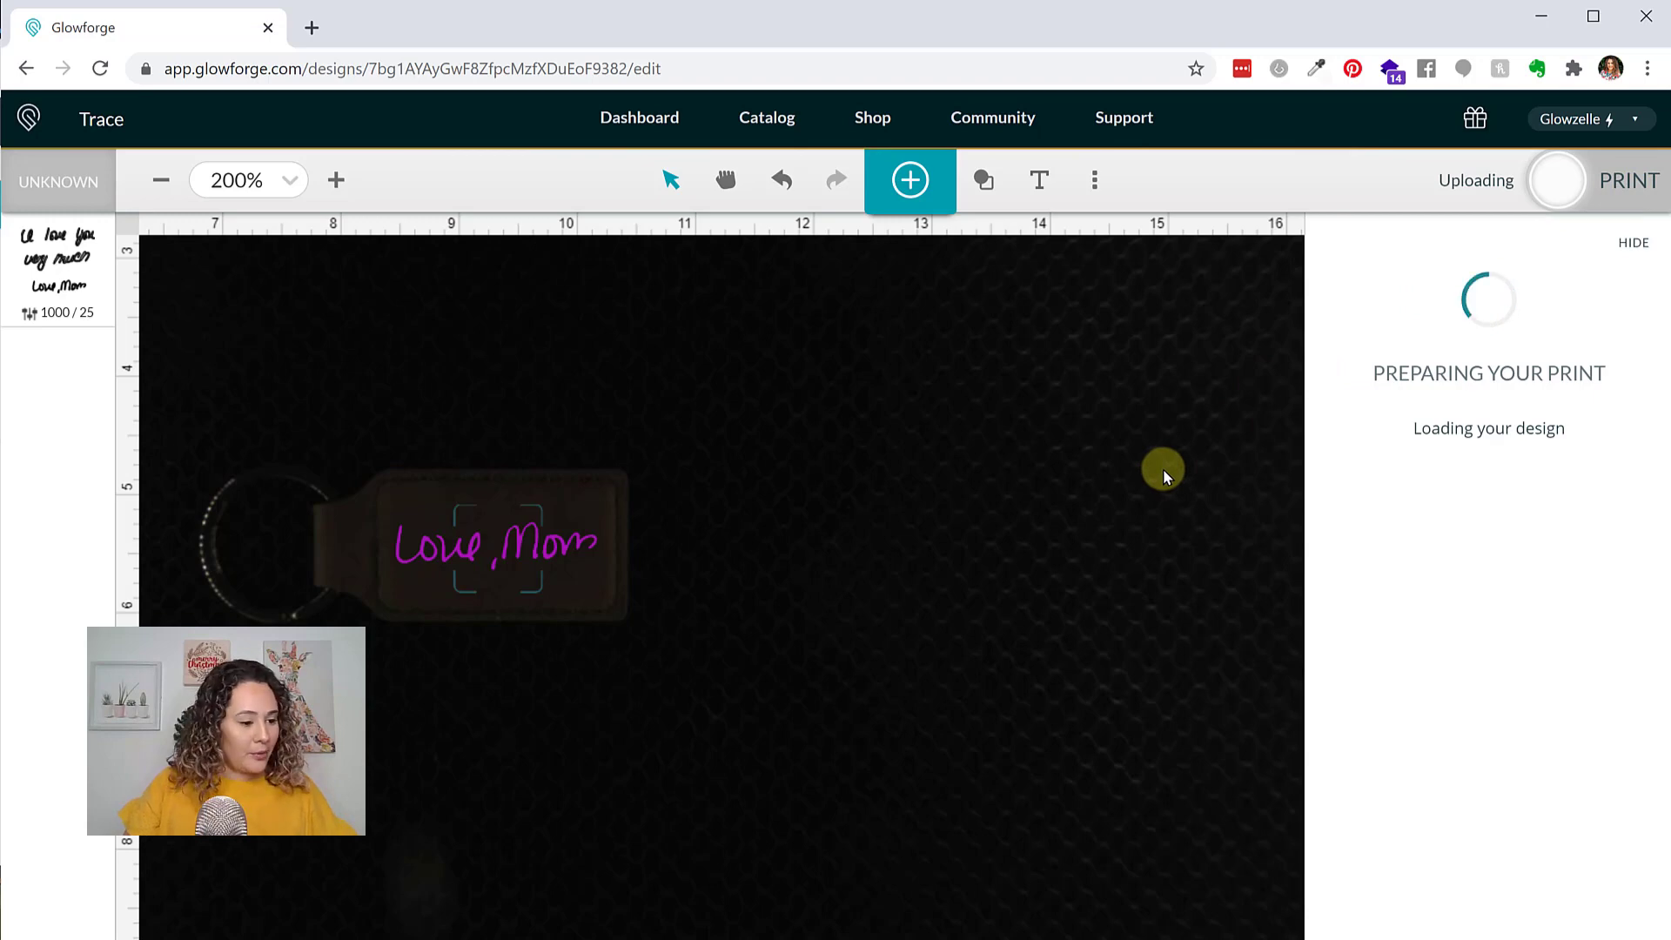